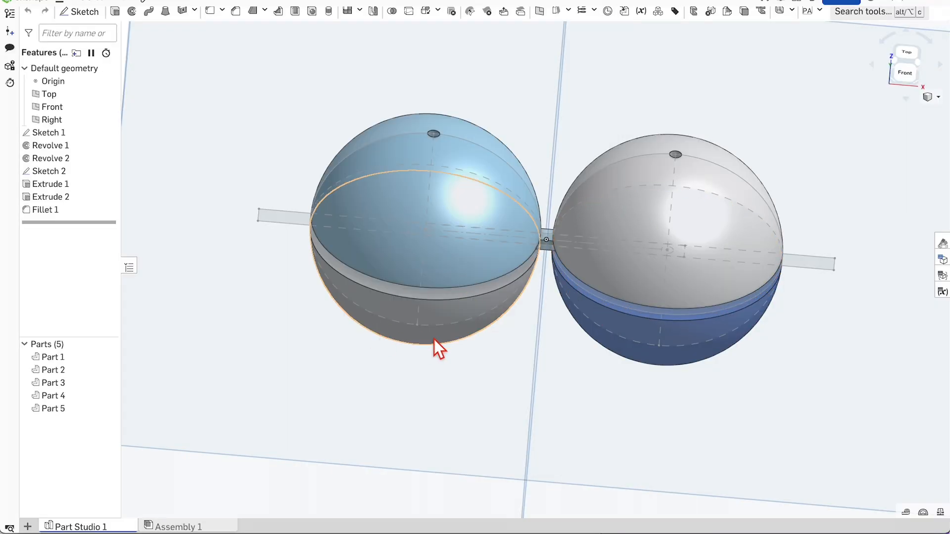
# Edit Sketch 1, set the diameter of the circle to 35 mm, and accept the sketch.
pyautogui.scroll(2, 558, 194)
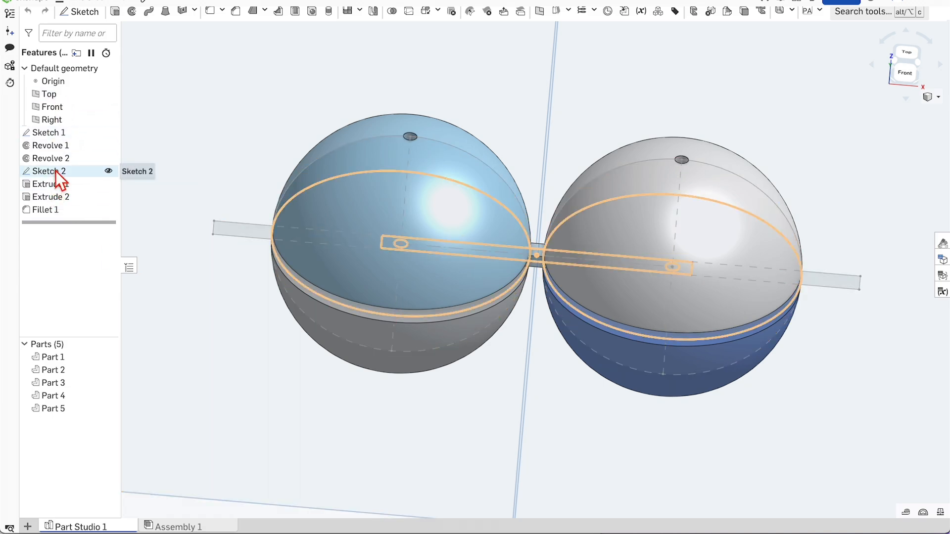
pyautogui.doubleClick(59, 134)
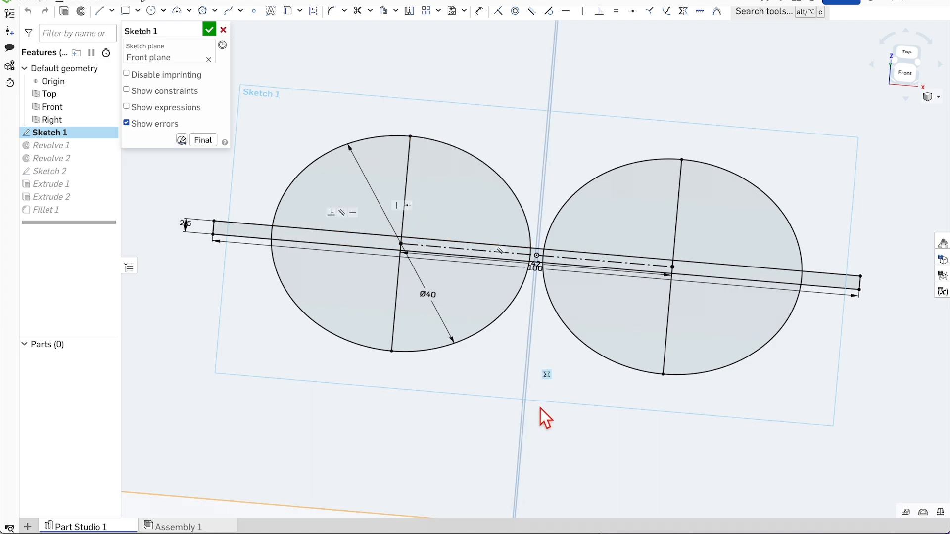
pyautogui.moveTo(574, 405)
pyautogui.mouseDown(button='right')
pyautogui.moveTo(576, 415)
pyautogui.moveTo(574, 348)
pyautogui.moveTo(577, 361)
pyautogui.mouseUp(button='right')
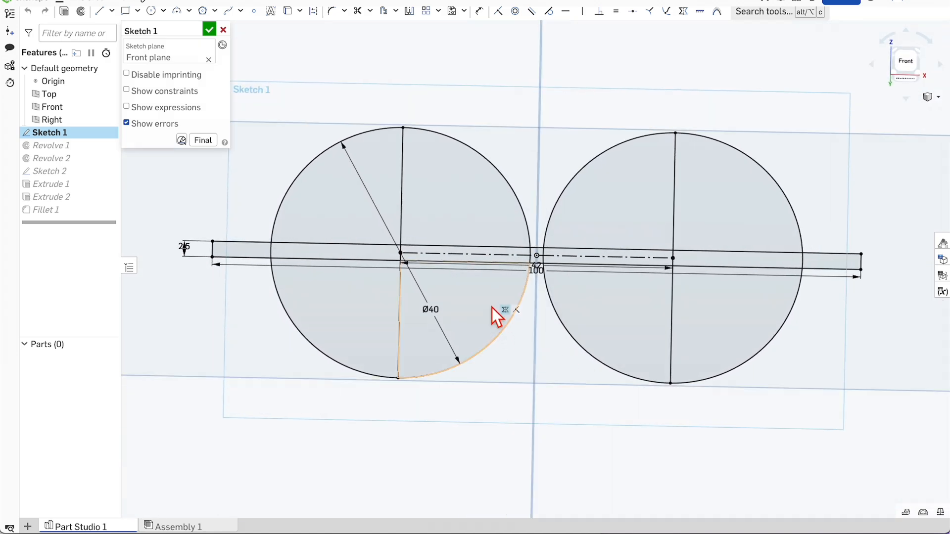
pyautogui.scroll(3, 436, 307)
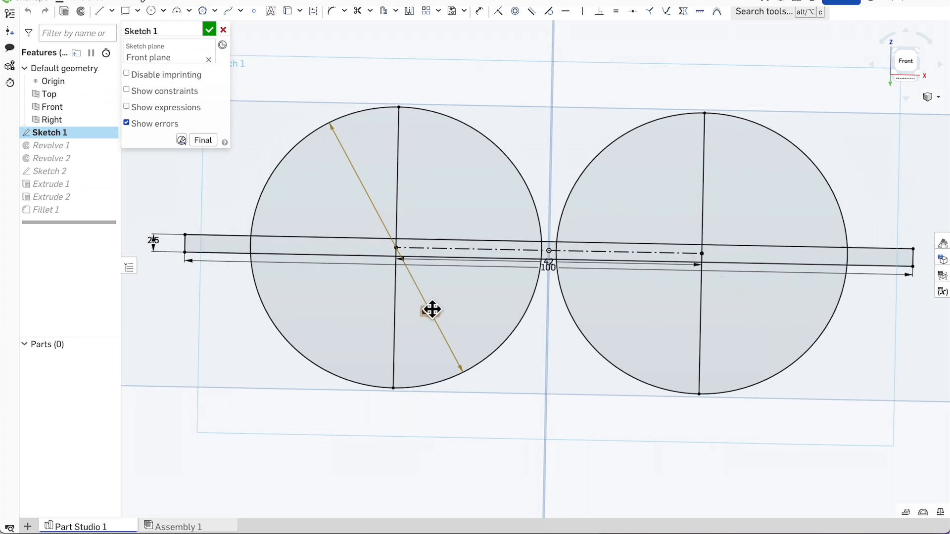
pyautogui.scroll(-1, 430, 311)
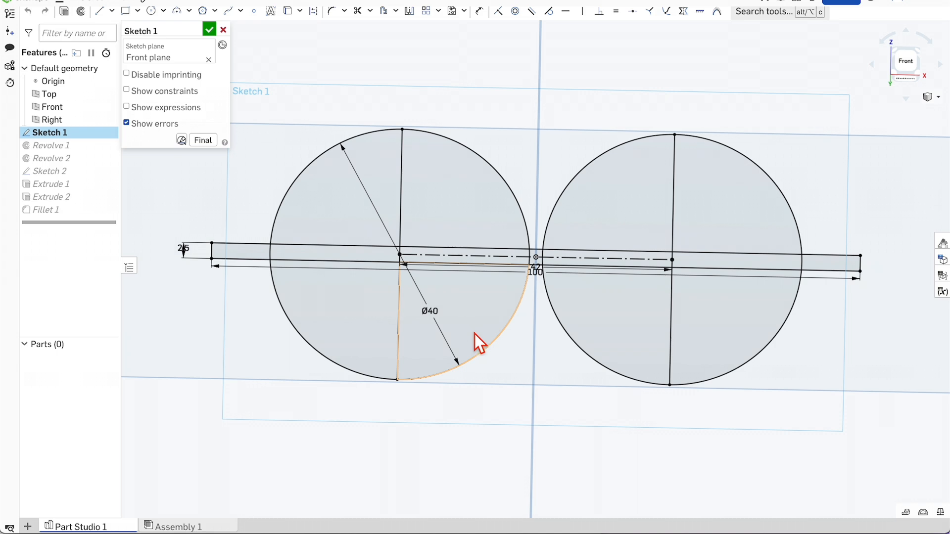
pyautogui.scroll(1, 439, 318)
pyautogui.scroll(-1, 432, 336)
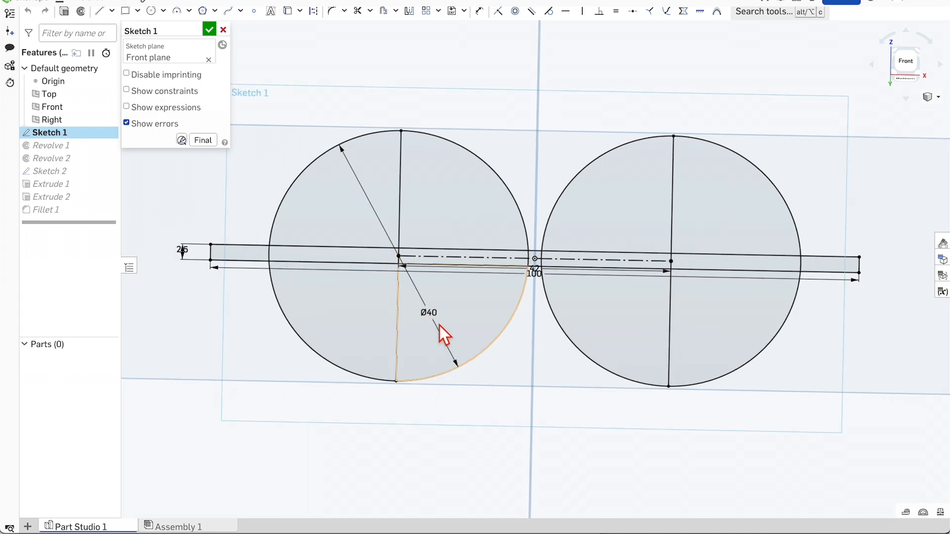
pyautogui.scroll(1, 439, 325)
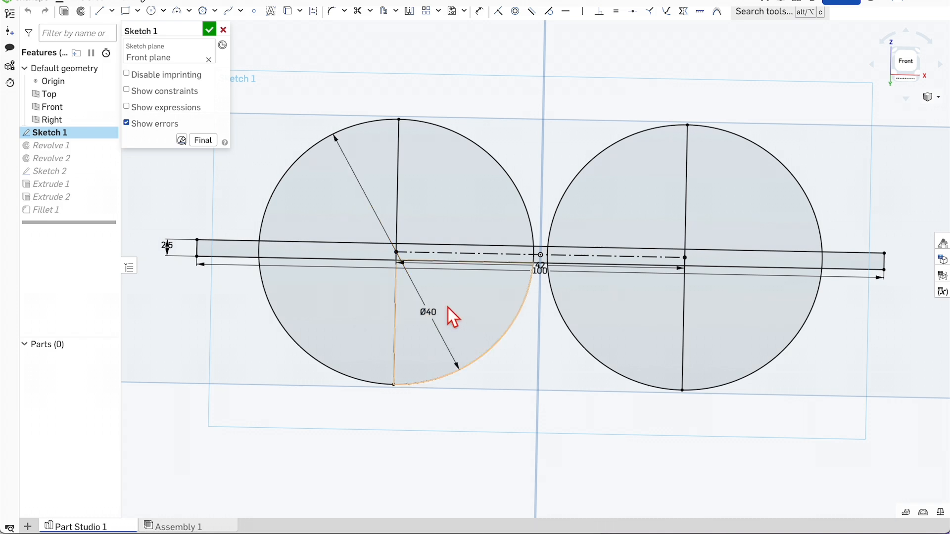
pyautogui.scroll(1, 429, 311)
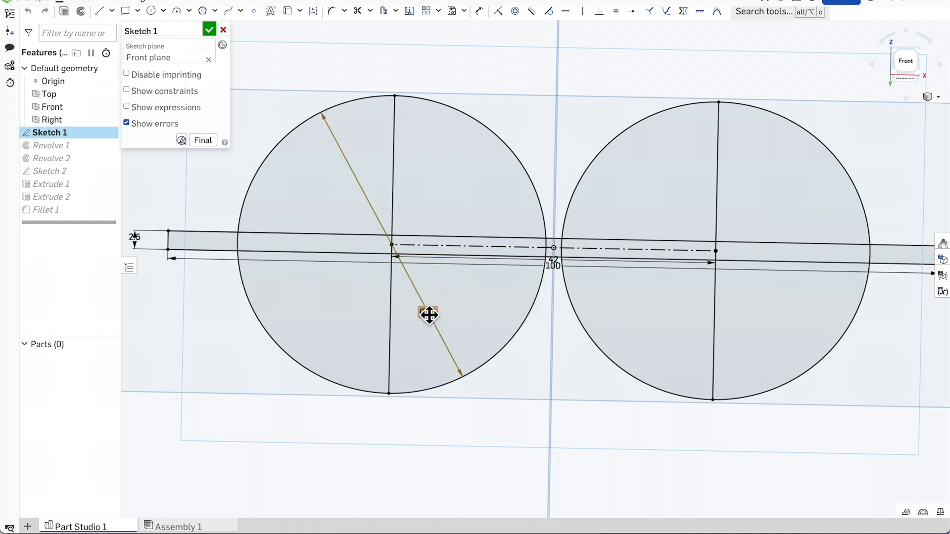
pyautogui.doubleClick(428, 314)
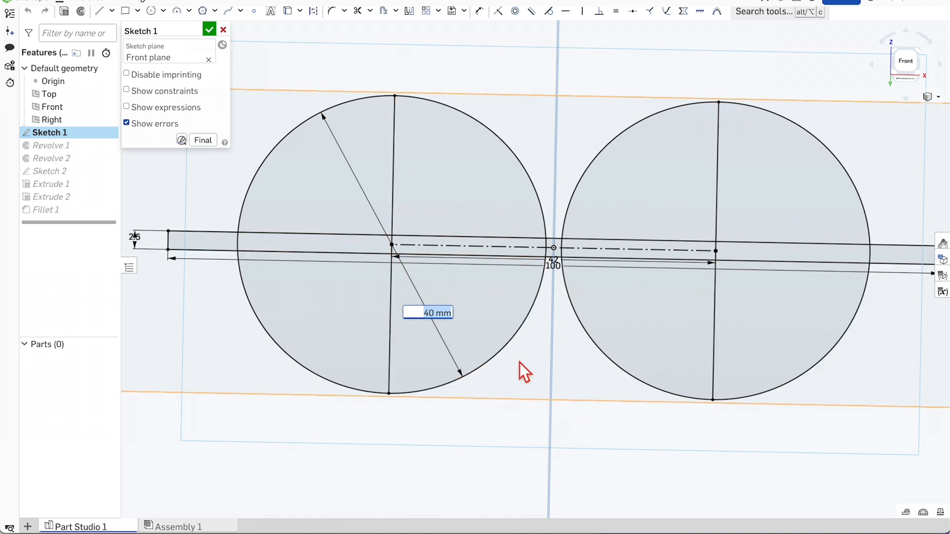
pyautogui.write('35')
pyautogui.press('Return')
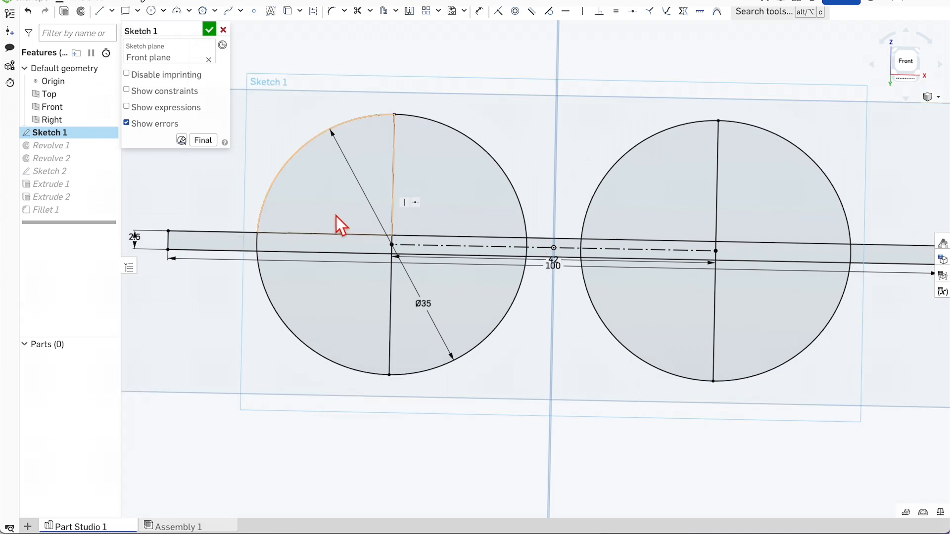
pyautogui.scroll(2, 375, 254)
pyautogui.scroll(2, 551, 253)
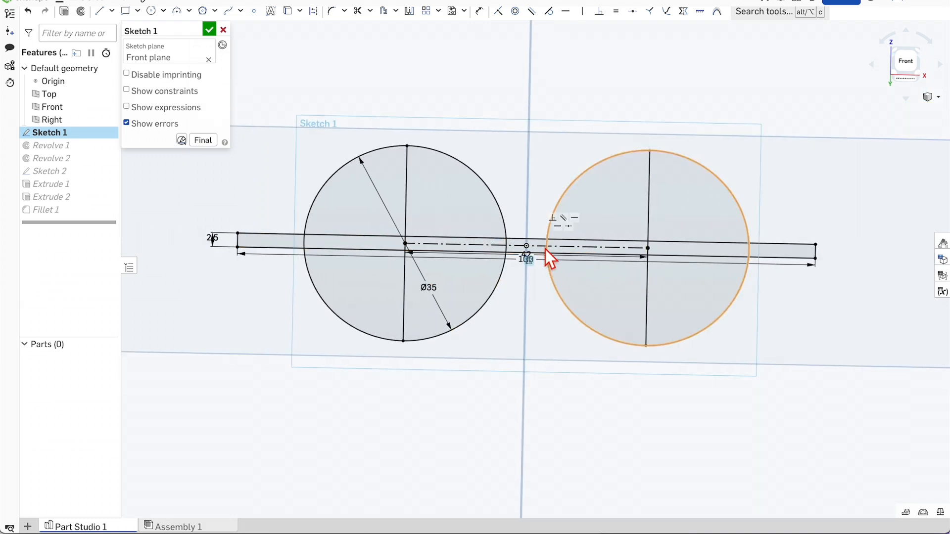
pyautogui.scroll(-1, 539, 293)
pyautogui.scroll(-1, 540, 294)
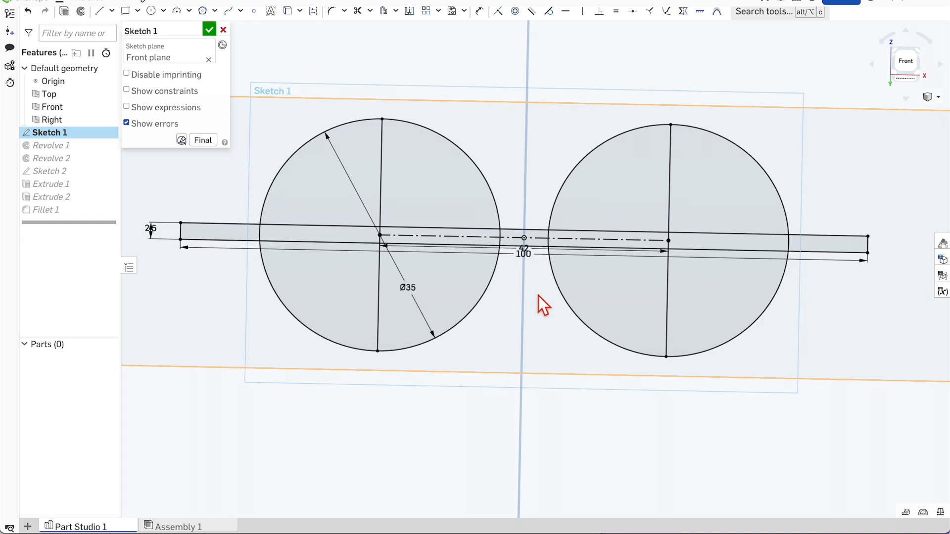
pyautogui.click(209, 30)
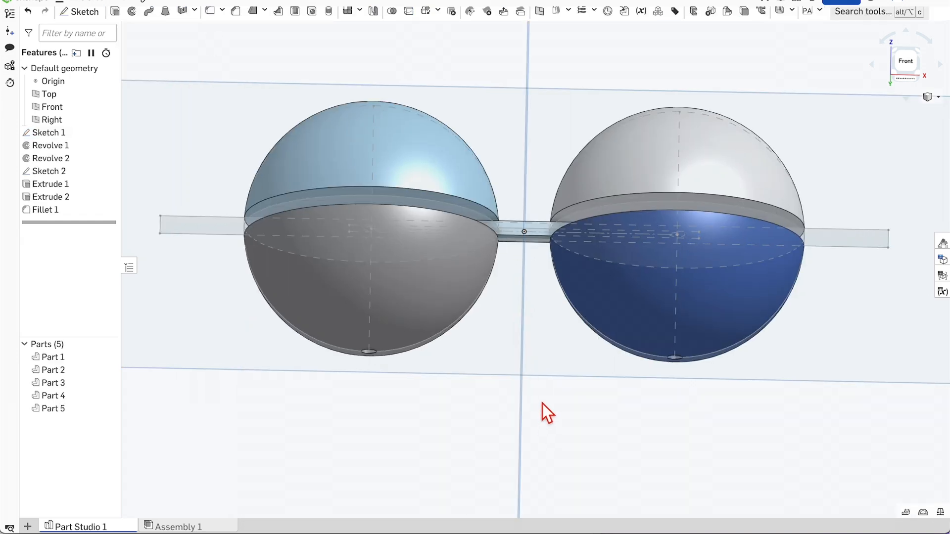
# Open Sketch 2 on the Top plane for editing.
pyautogui.moveTo(542, 404); pyautogui.dragTo(543, 451, button='right')
pyautogui.scroll(-3, 526, 417)
pyautogui.scroll(2, 533, 239)
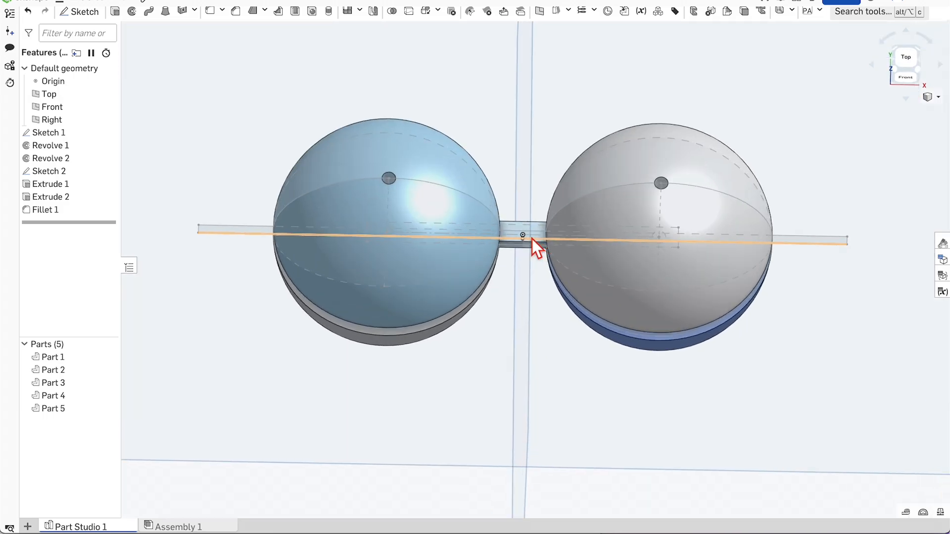
pyautogui.moveTo(551, 344); pyautogui.dragTo(547, 247, button='right')
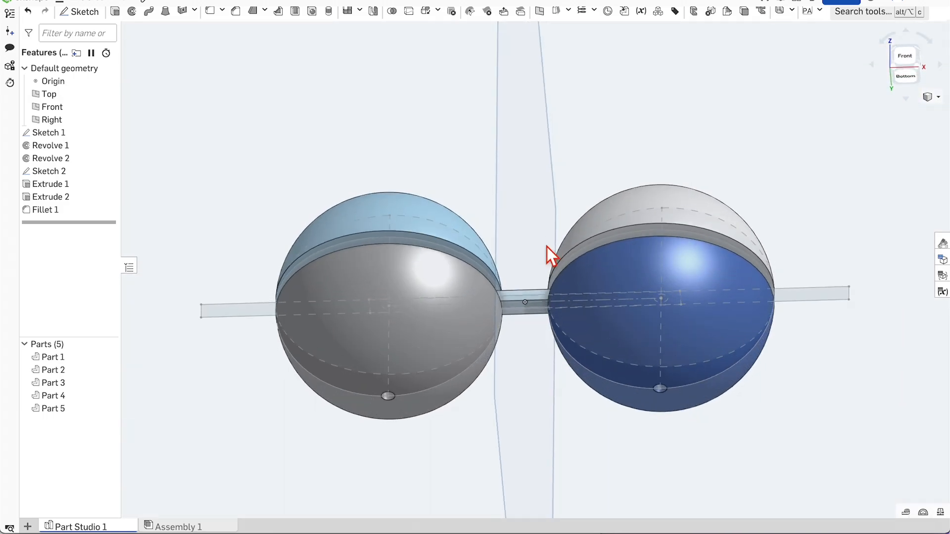
pyautogui.doubleClick(55, 168)
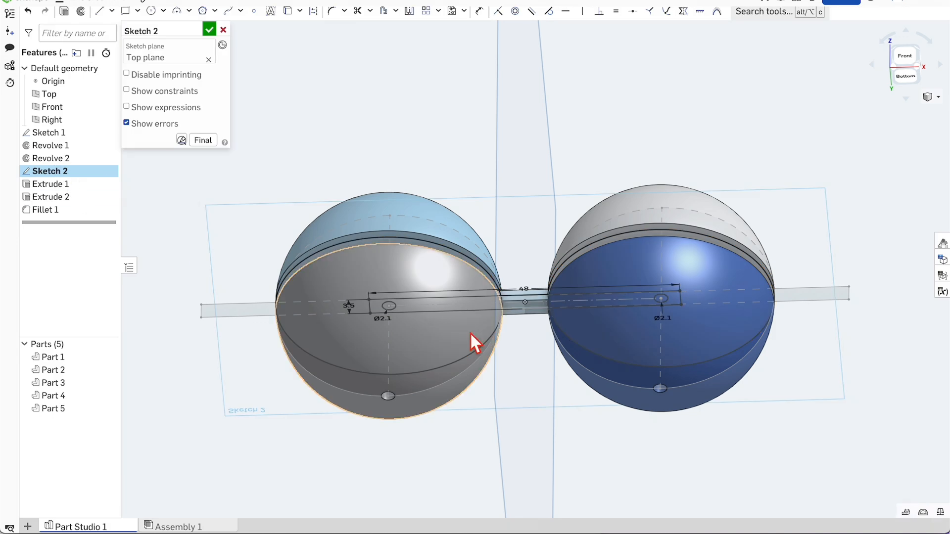
pyautogui.scroll(2, 515, 339)
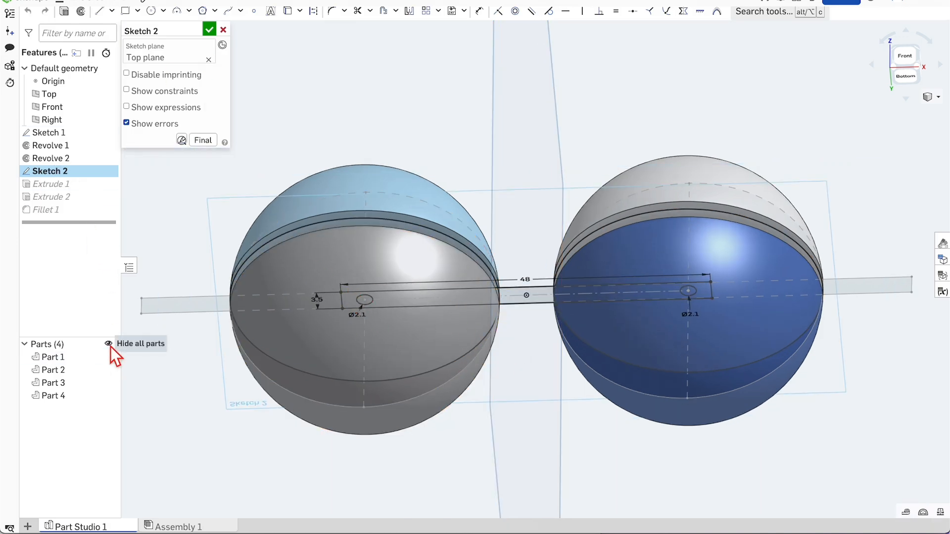
# Hide all parts and Sketch 1, and view Sketch 2 normal to its plane.
pyautogui.click(111, 346)
pyautogui.scroll(2, 514, 301)
pyautogui.scroll(-1, 514, 301)
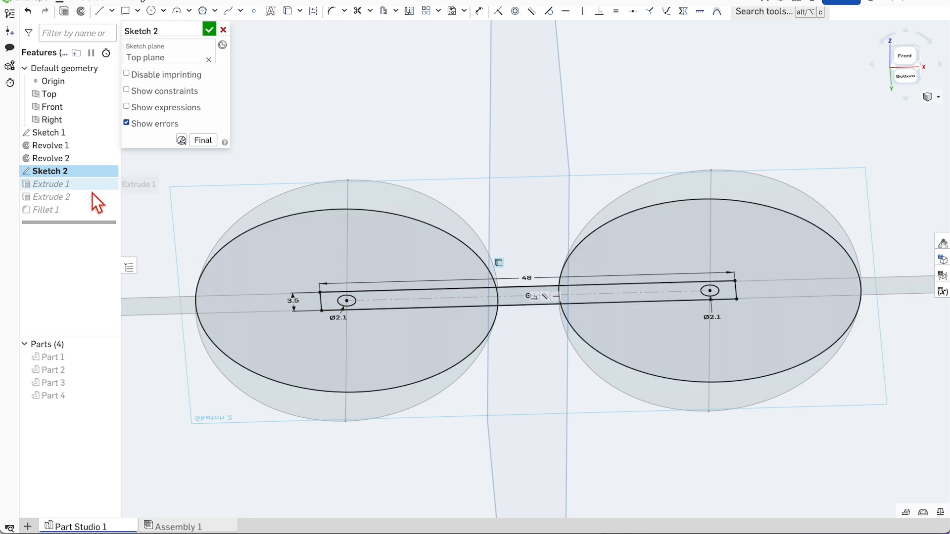
pyautogui.click(108, 133)
pyautogui.press('n')
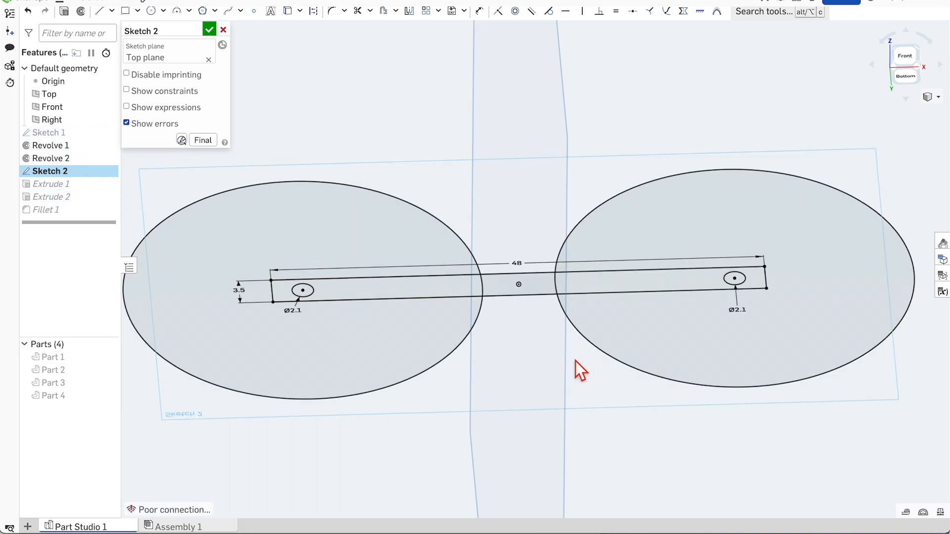
pyautogui.scroll(2, 538, 346)
pyautogui.press('n')
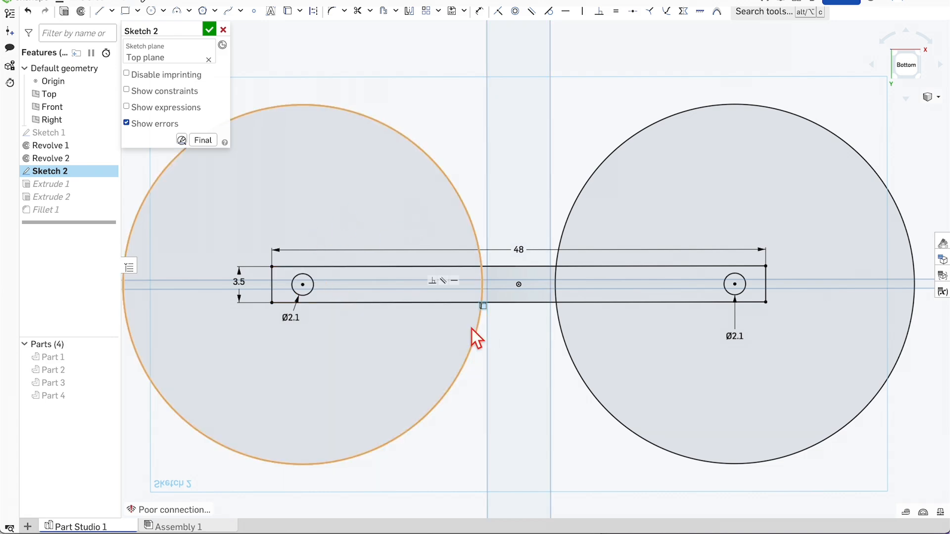
pyautogui.scroll(-2, 440, 322)
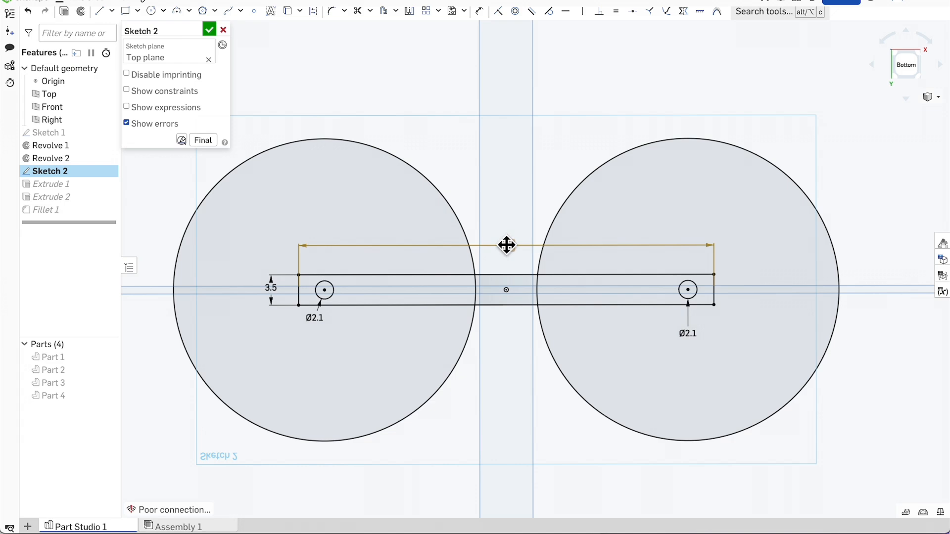
pyautogui.click(507, 245)
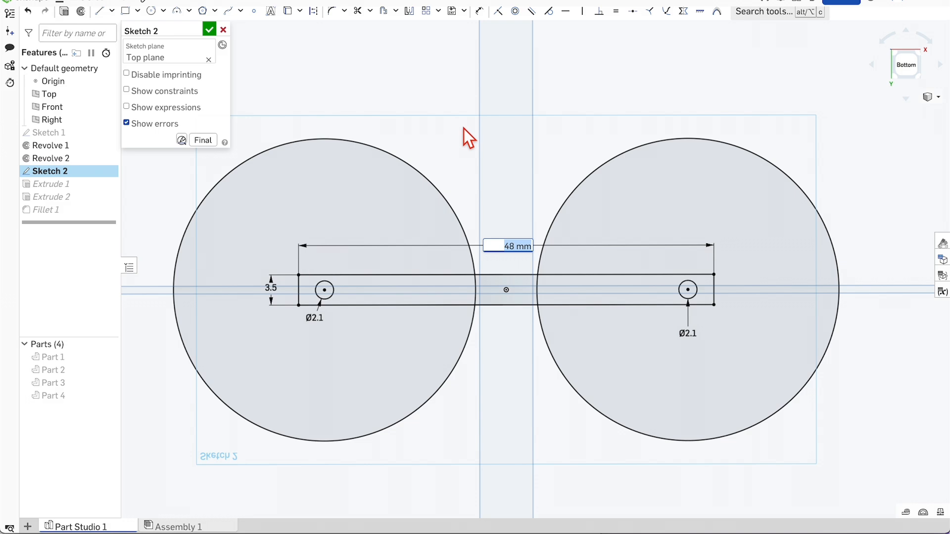
pyautogui.press('Return')
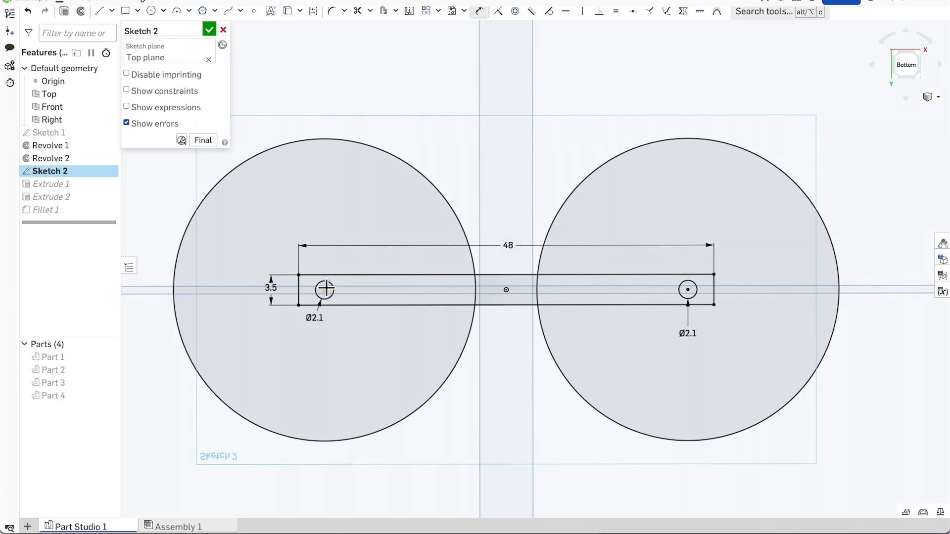
pyautogui.press('Escape')
# Draw a construction line joining the centres of the two 2.1 mm hole circles in the connecting bar.
pyautogui.press('l')
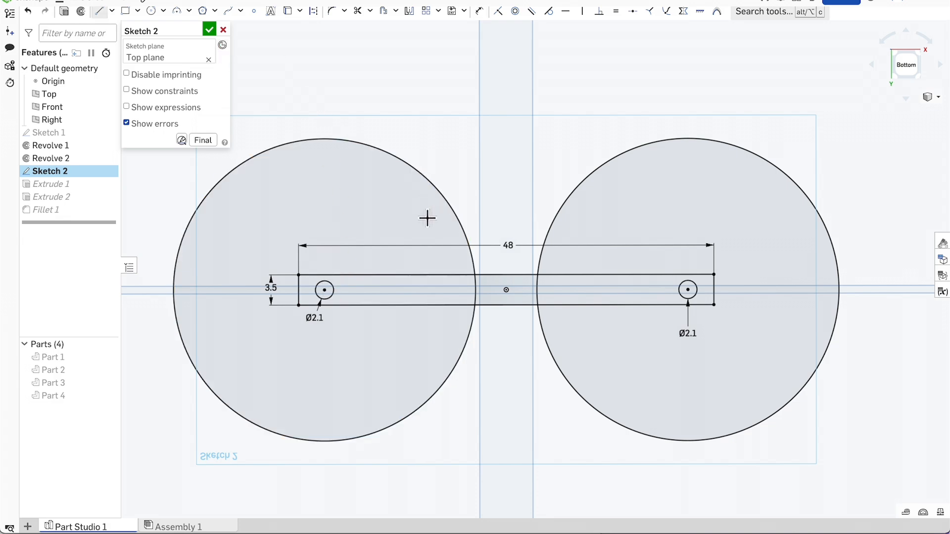
pyautogui.press('d')
pyautogui.scroll(5, 322, 289)
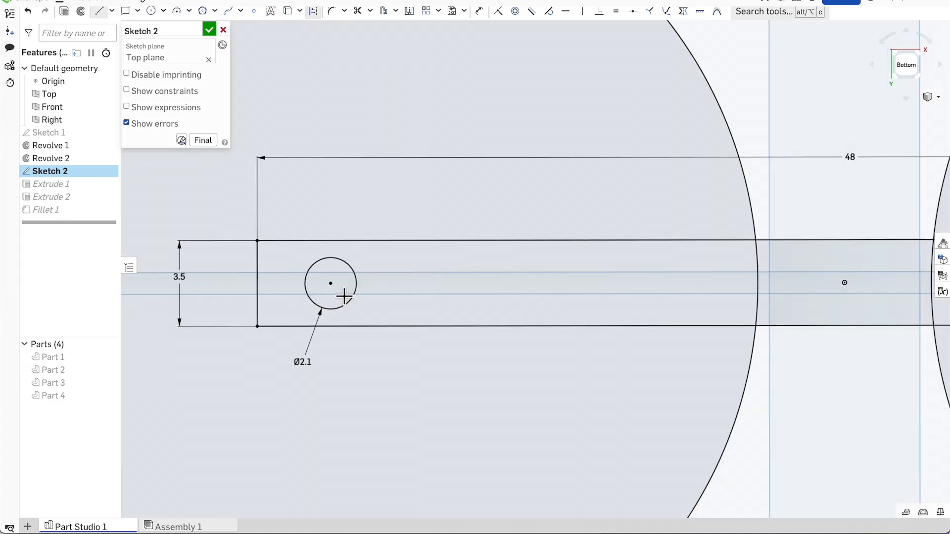
pyautogui.click(316, 303)
pyautogui.scroll(-5, 317, 303)
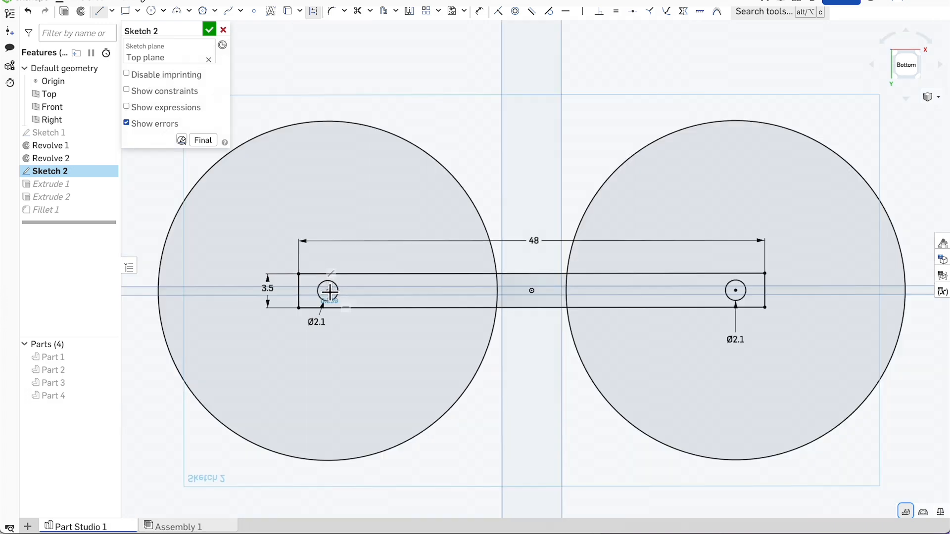
pyautogui.scroll(2, 703, 290)
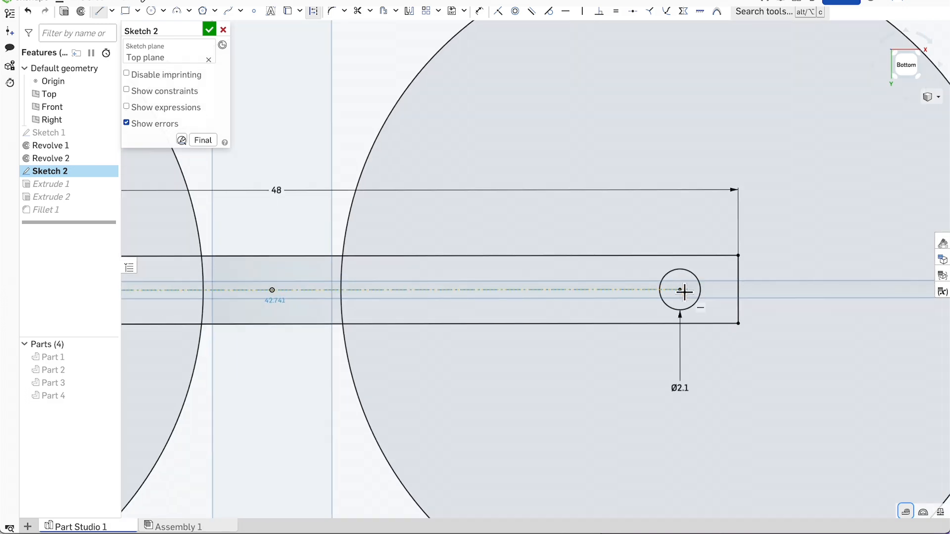
pyautogui.scroll(-5, 678, 287)
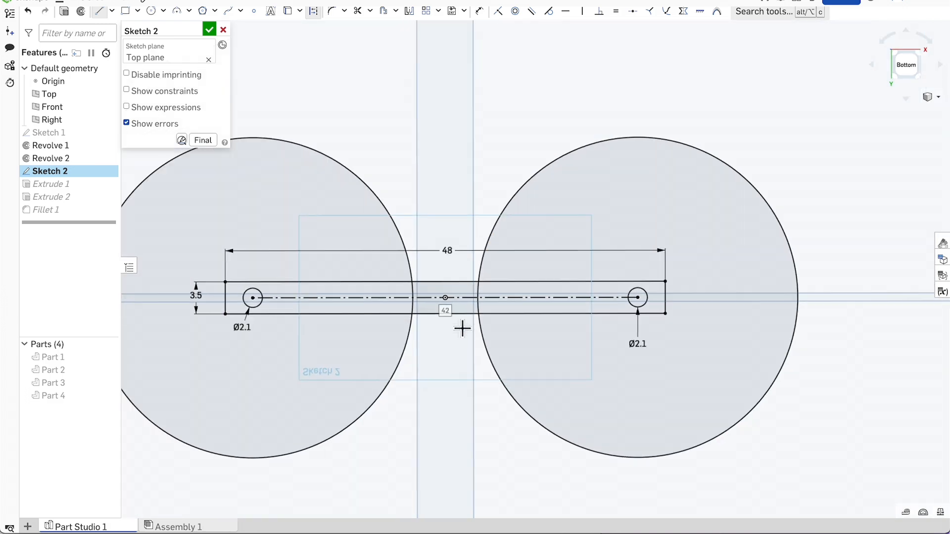
# Dimension the construction line between the two hole centres to 36 mm.
pyautogui.press('d')
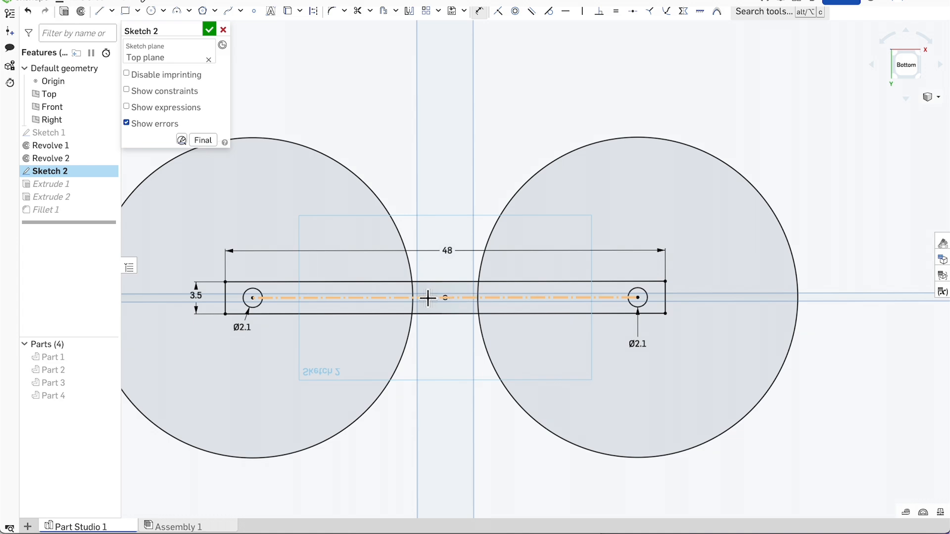
pyautogui.click(428, 297)
pyautogui.click(444, 173)
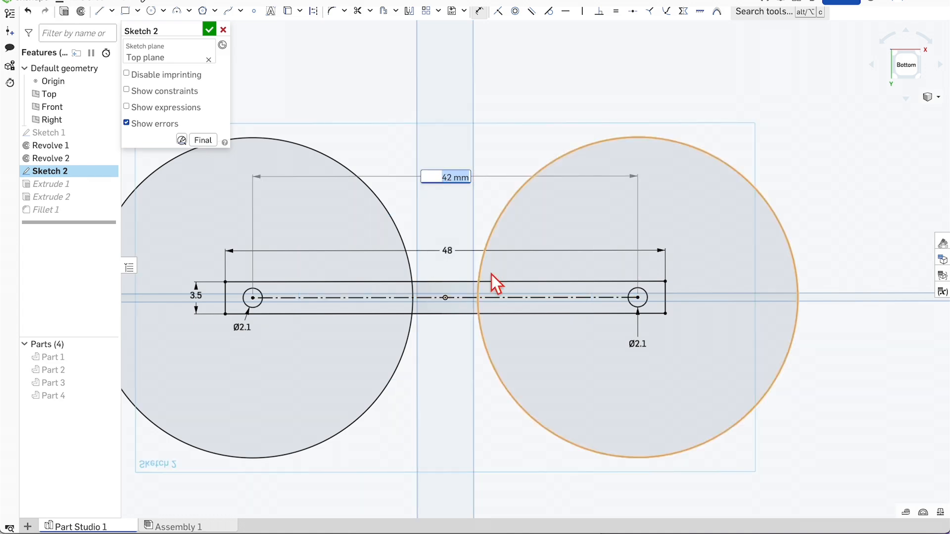
pyautogui.scroll(-2, 491, 275)
pyautogui.scroll(1, 351, 197)
pyautogui.scroll(1, 394, 166)
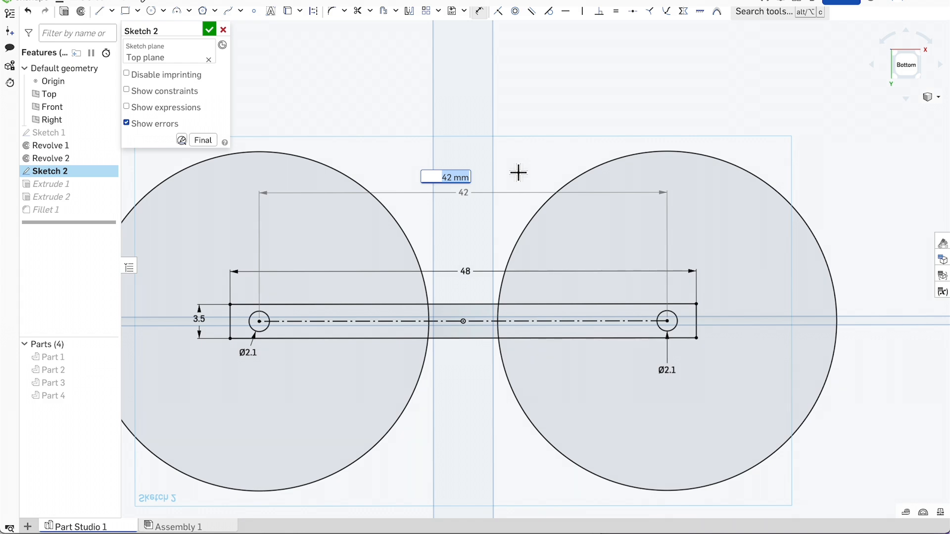
pyautogui.write('36')
pyautogui.press('Return')
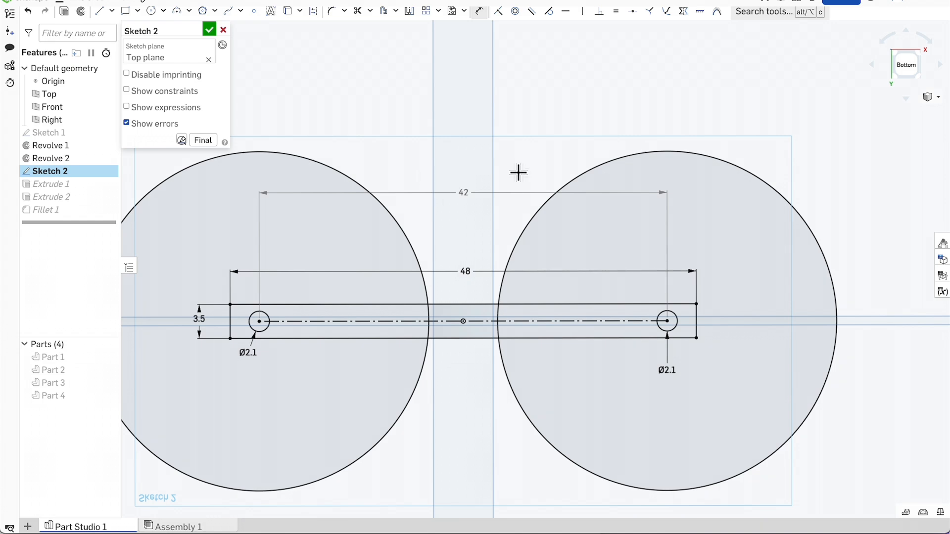
pyautogui.scroll(-1, 501, 355)
pyautogui.scroll(-1, 501, 355)
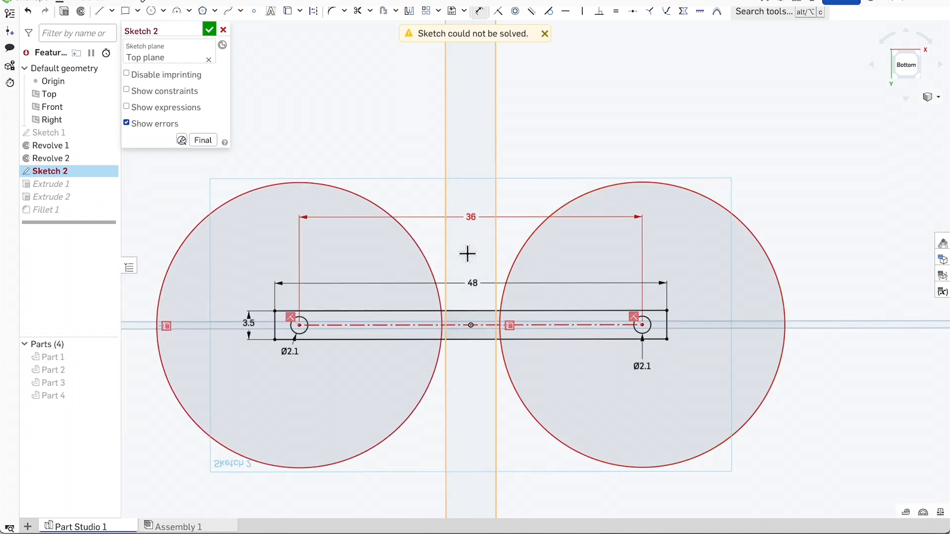
pyautogui.press('Escape')
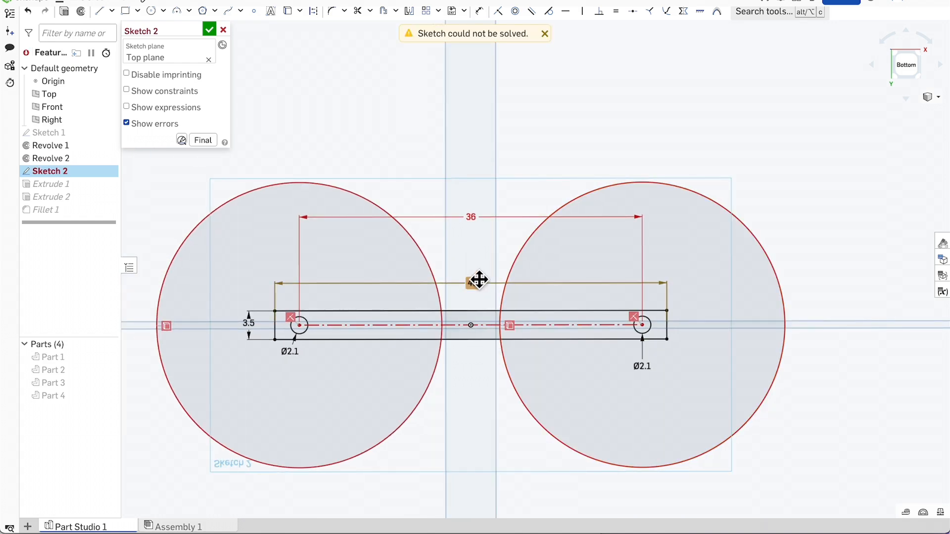
# Delete the 48 mm length dimension of the bar rectangle.
pyautogui.click(478, 280)
pyautogui.press('Delete')
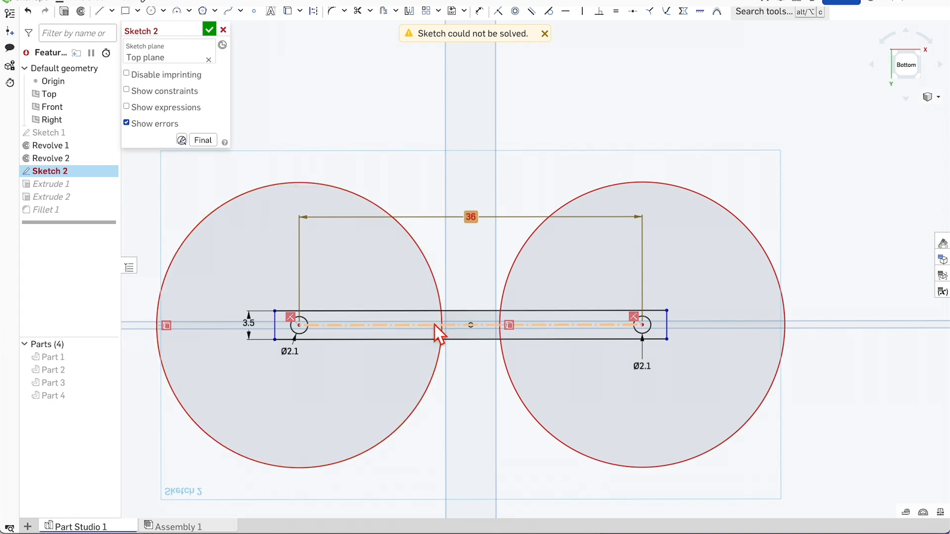
# Delete the conflicting constraint on the edge of the second large circle in Sketch 2, and finish the sketch.
pyautogui.scroll(-2, 485, 327)
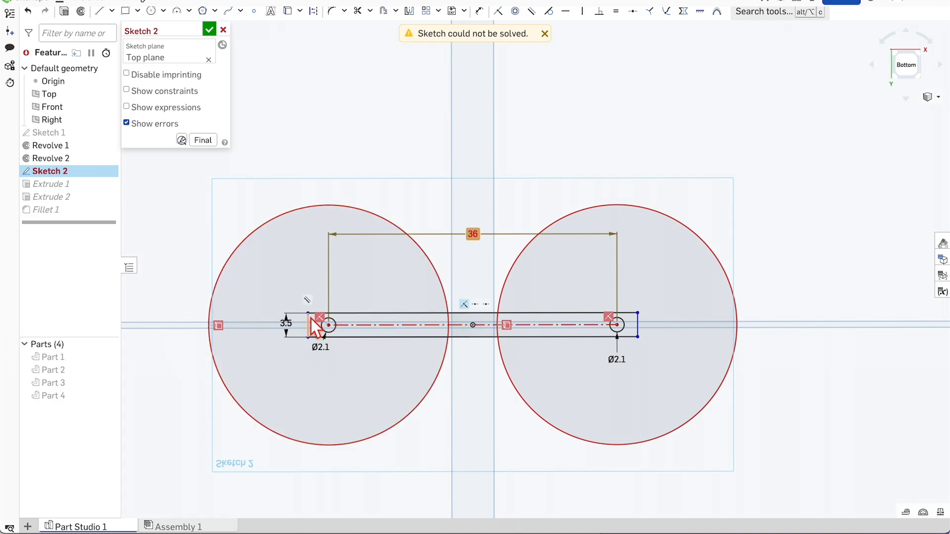
pyautogui.click(506, 325)
pyautogui.press('Delete')
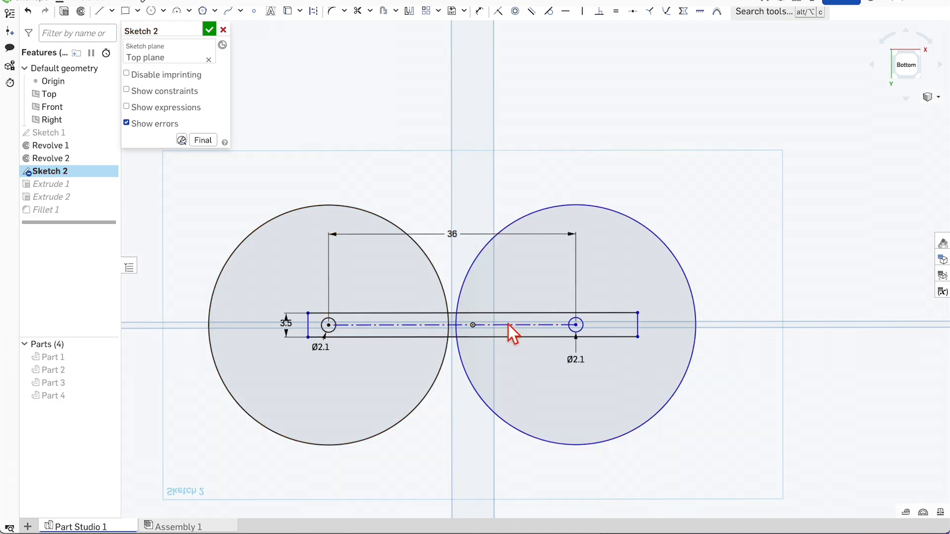
pyautogui.scroll(2, 398, 329)
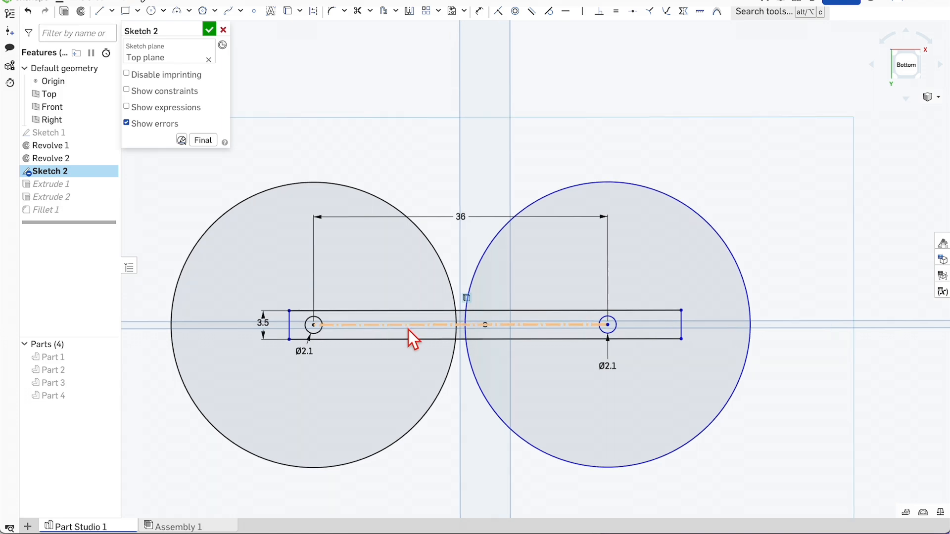
pyautogui.scroll(4, 449, 327)
pyautogui.scroll(-2, 450, 327)
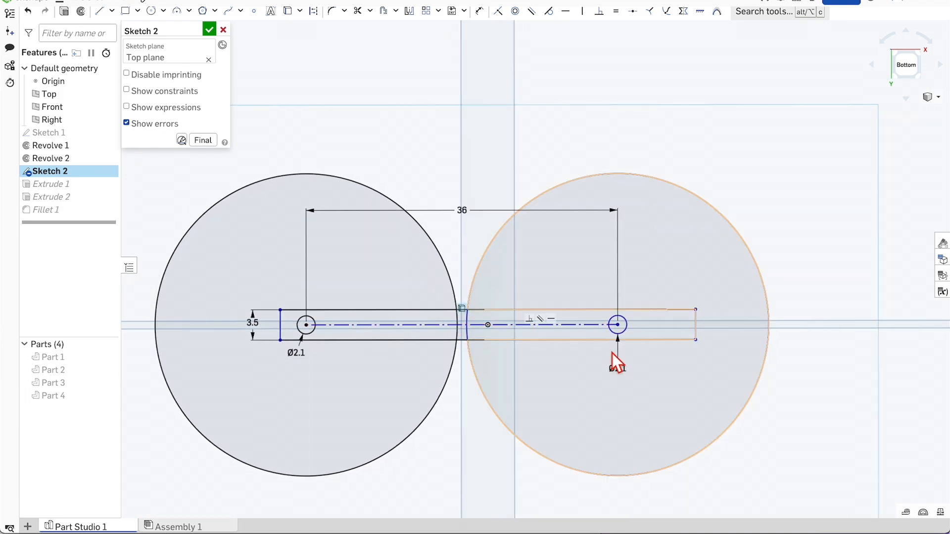
pyautogui.scroll(-2, 612, 354)
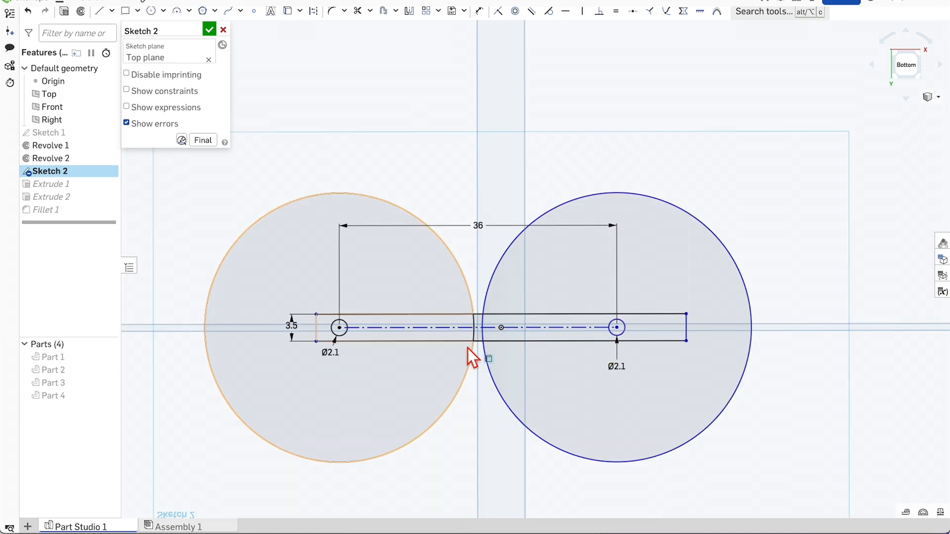
pyautogui.scroll(1, 475, 337)
pyautogui.scroll(-2, 475, 336)
pyautogui.scroll(-1, 265, 270)
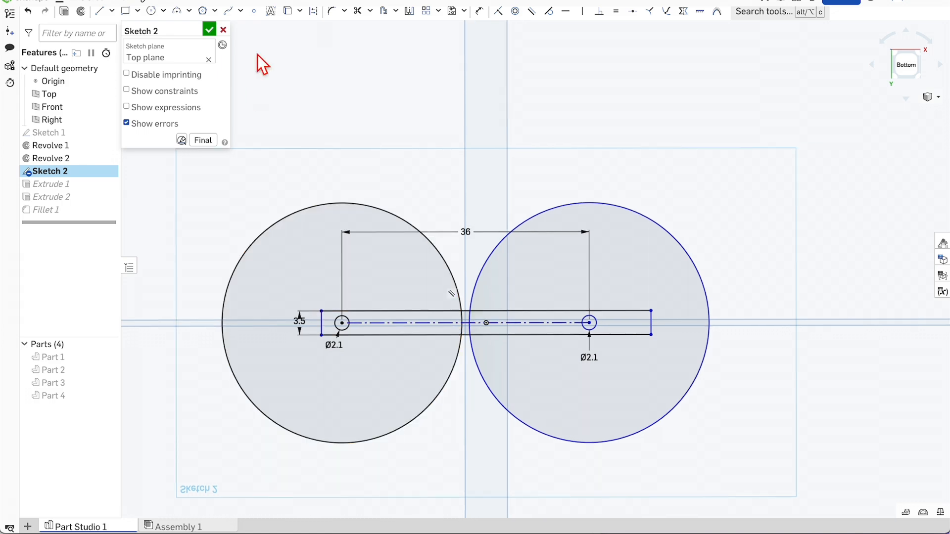
pyautogui.click(209, 30)
# Show all parts and examine how the four hemispheres line up with the connecting bar.
pyautogui.scroll(-2, 495, 345)
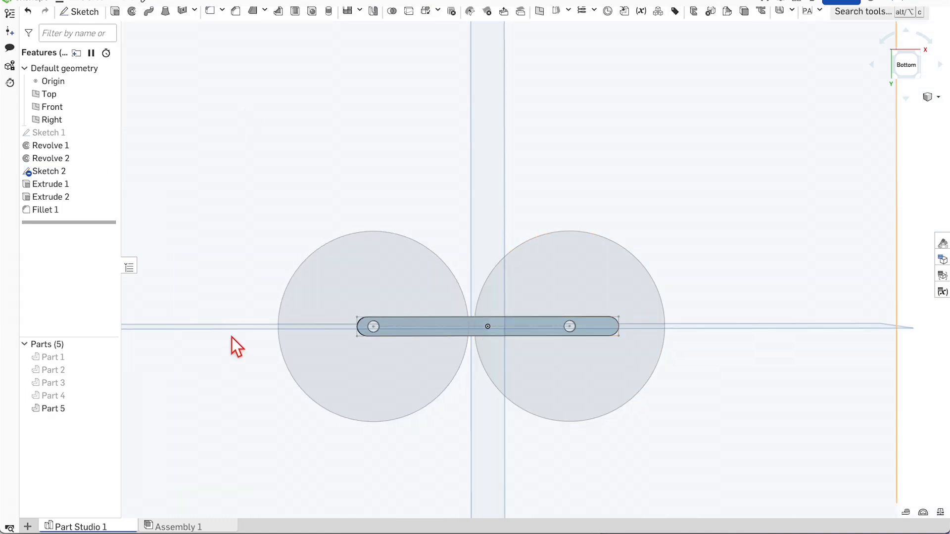
pyautogui.scroll(1, 232, 337)
pyautogui.click(109, 345)
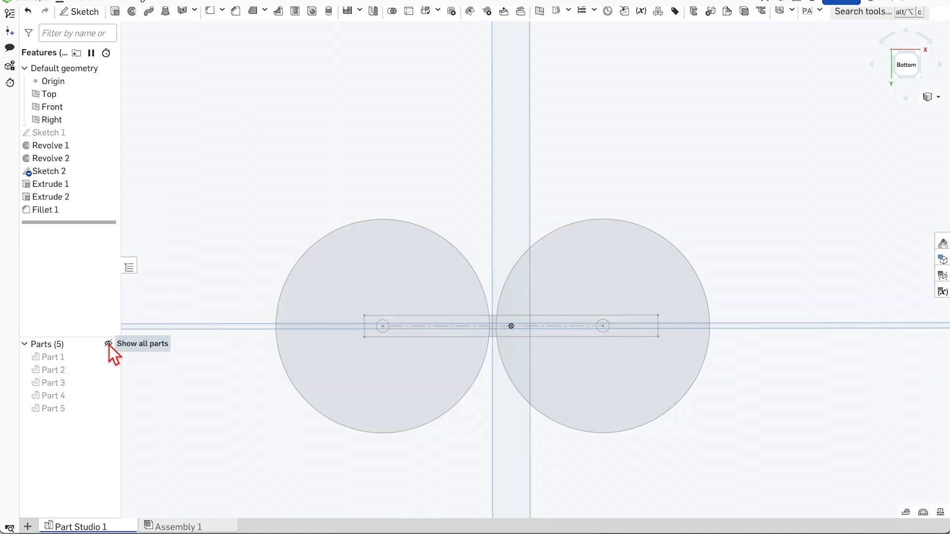
pyautogui.click(109, 345)
pyautogui.moveTo(504, 176)
pyautogui.mouseDown(button='right')
pyautogui.moveTo(509, 287)
pyautogui.moveTo(503, 181)
pyautogui.moveTo(506, 253)
pyautogui.moveTo(557, 191)
pyautogui.moveTo(553, 169)
pyautogui.moveTo(470, 221)
pyautogui.moveTo(465, 239)
pyautogui.moveTo(464, 176)
pyautogui.moveTo(449, 189)
pyautogui.mouseUp(button='right')
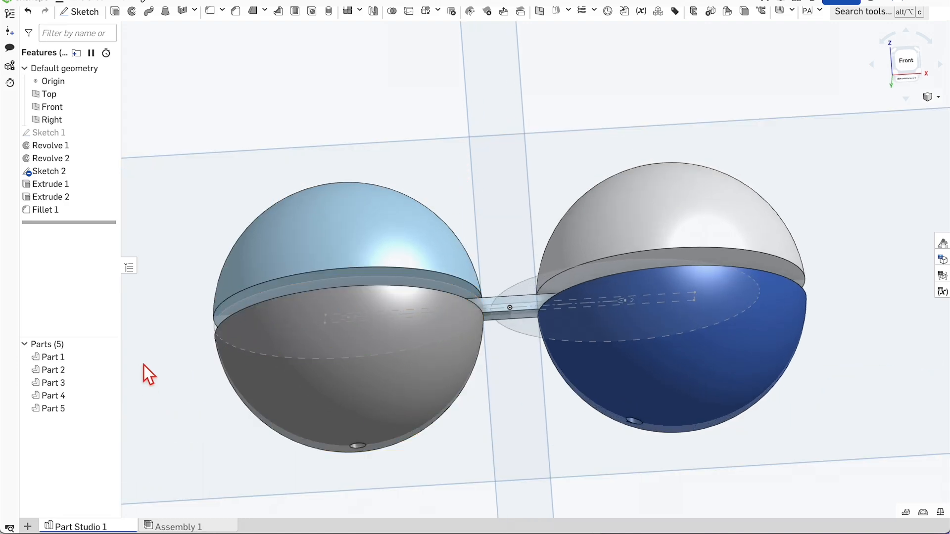
pyautogui.click(108, 357)
pyautogui.click(108, 357)
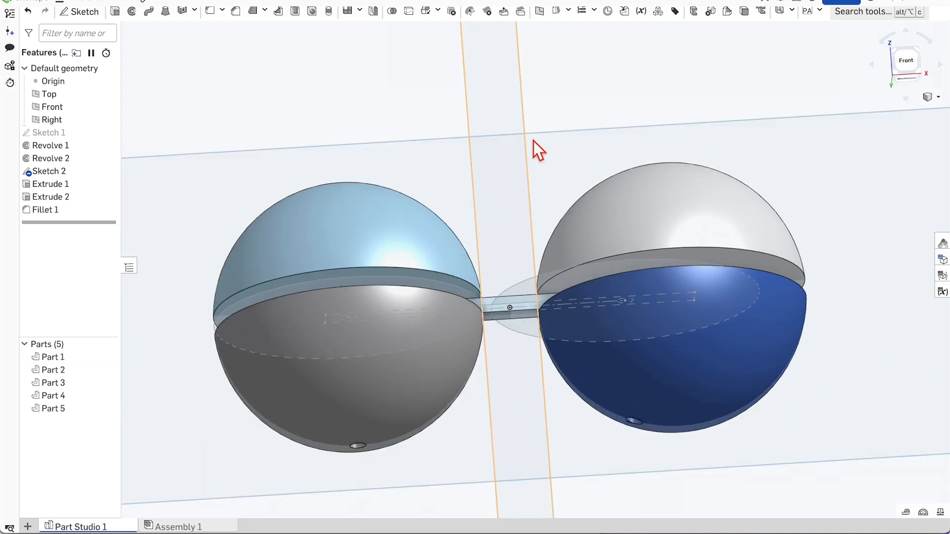
pyautogui.moveTo(533, 141); pyautogui.dragTo(548, 124, button='right')
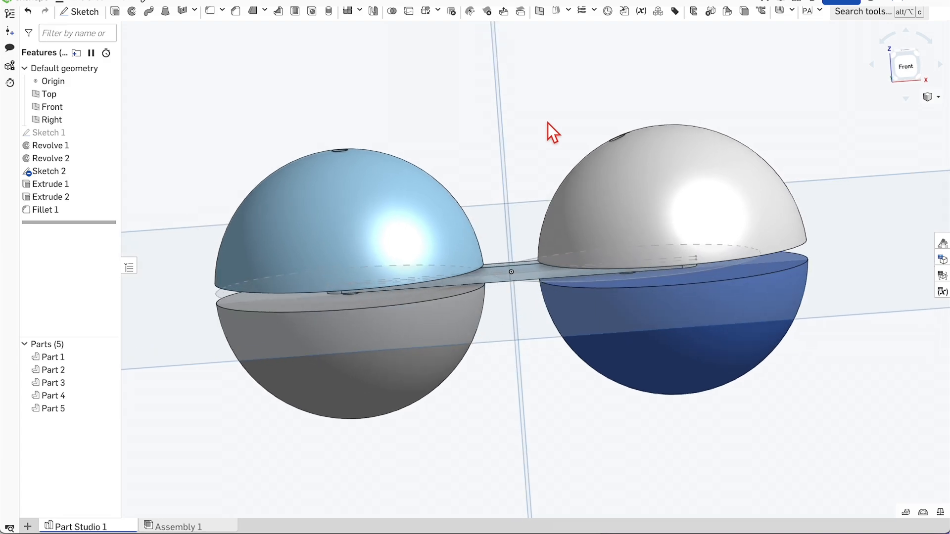
pyautogui.moveTo(547, 123)
pyautogui.mouseDown(button='right')
pyautogui.moveTo(552, 110)
pyautogui.moveTo(546, 128)
pyautogui.mouseUp(button='right')
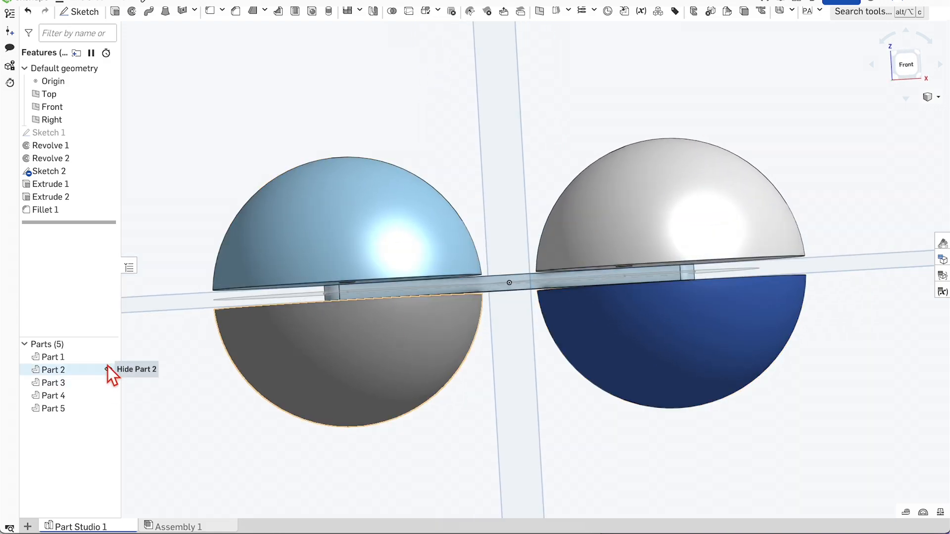
# Hide all parts and compare the positions of Part 1 and Part 3 with the circles of Sketch 2.
pyautogui.click(108, 343)
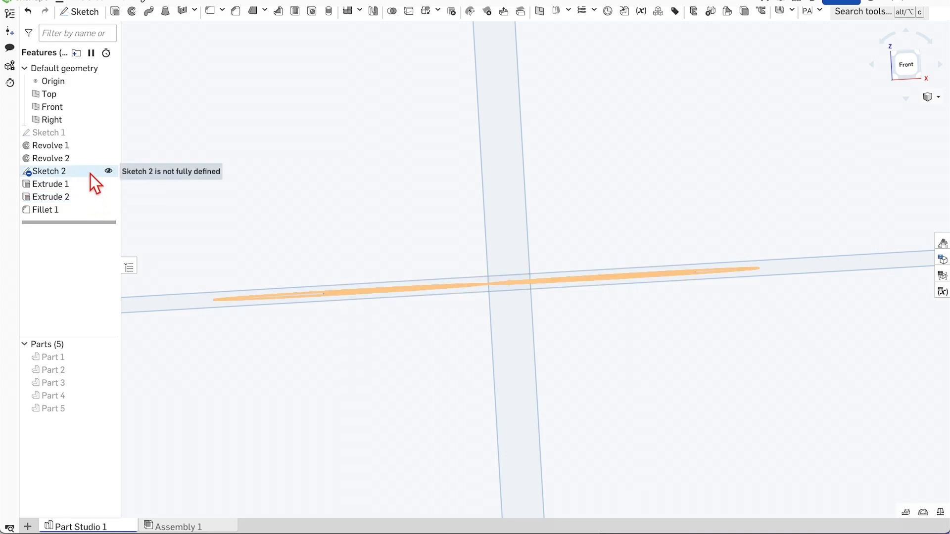
pyautogui.moveTo(432, 214); pyautogui.dragTo(422, 177, button='right')
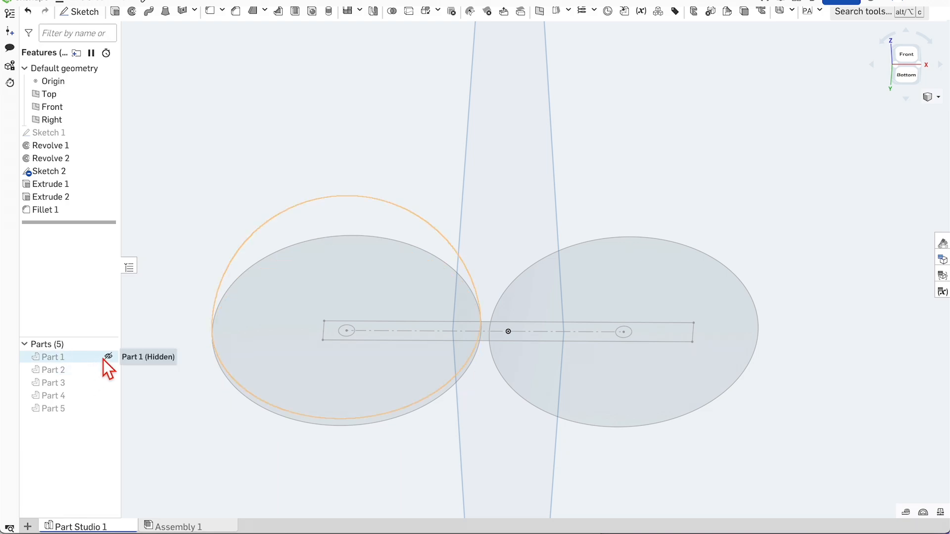
pyautogui.click(109, 357)
pyautogui.click(109, 357)
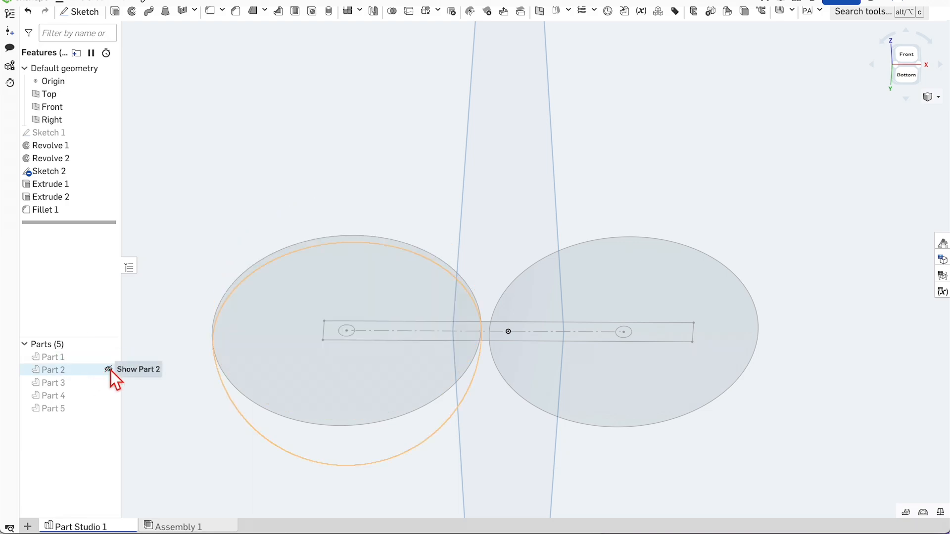
pyautogui.click(108, 383)
pyautogui.click(108, 382)
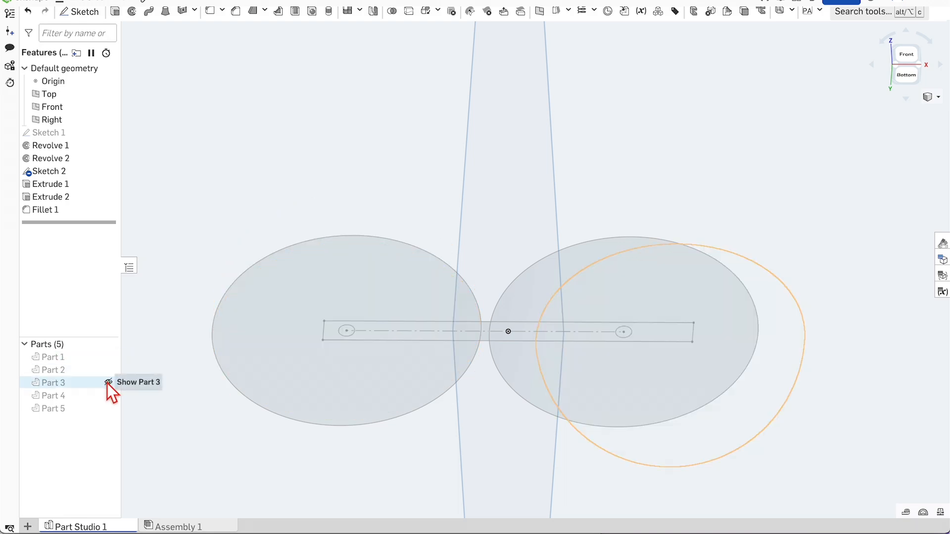
pyautogui.click(108, 383)
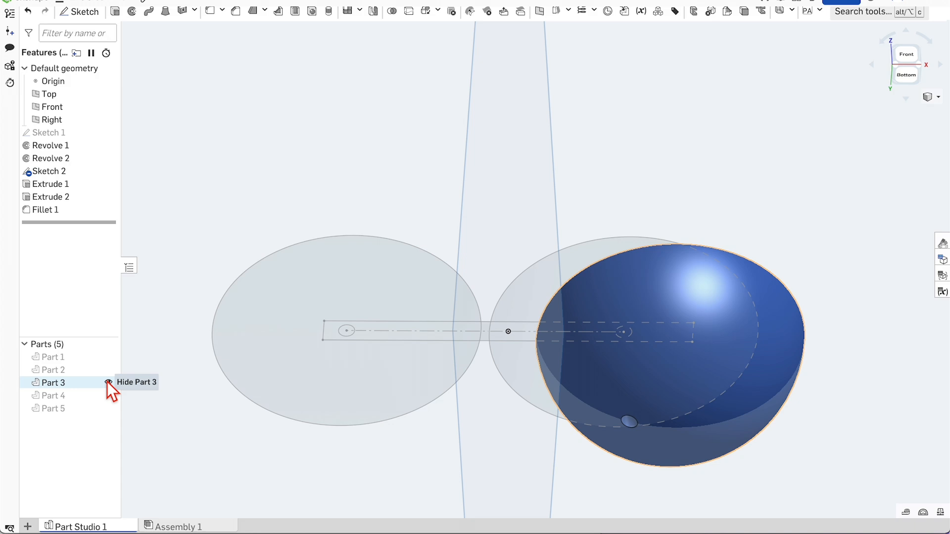
pyautogui.click(108, 382)
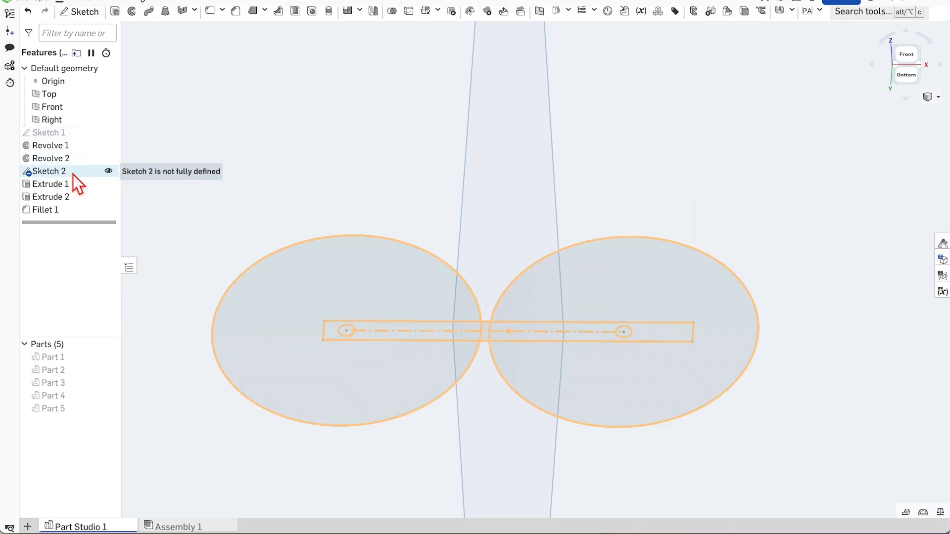
# Edit Sketch 1 to set the distance between the two circle centres to 36 mm, and finish the sketch.
pyautogui.doubleClick(70, 138)
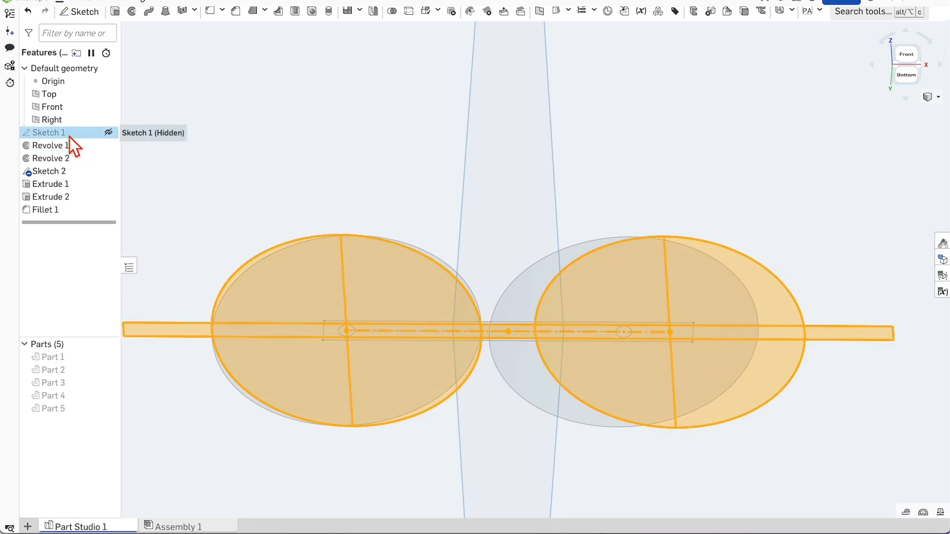
pyautogui.scroll(2, 475, 378)
pyautogui.moveTo(513, 399); pyautogui.dragTo(515, 378, button='right')
pyautogui.press('n')
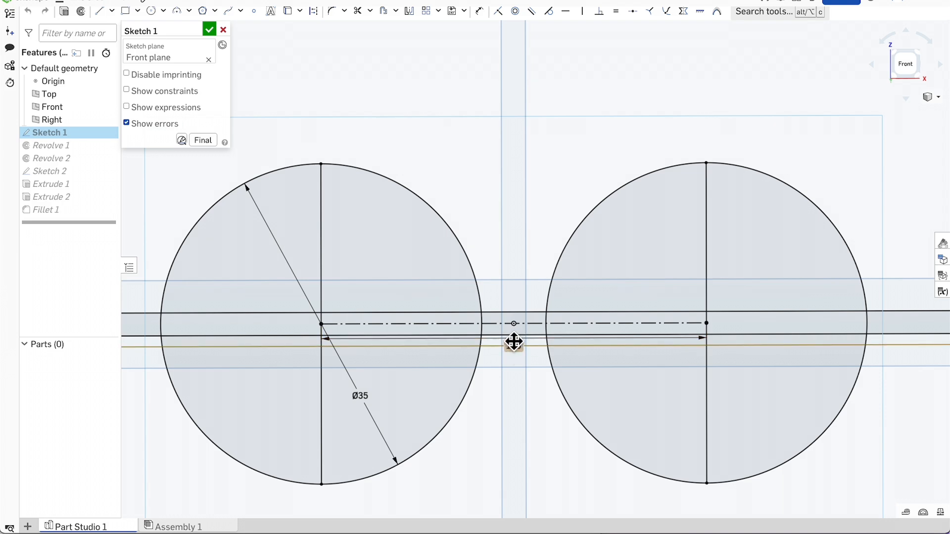
pyautogui.moveTo(513, 335); pyautogui.dragTo(515, 443)
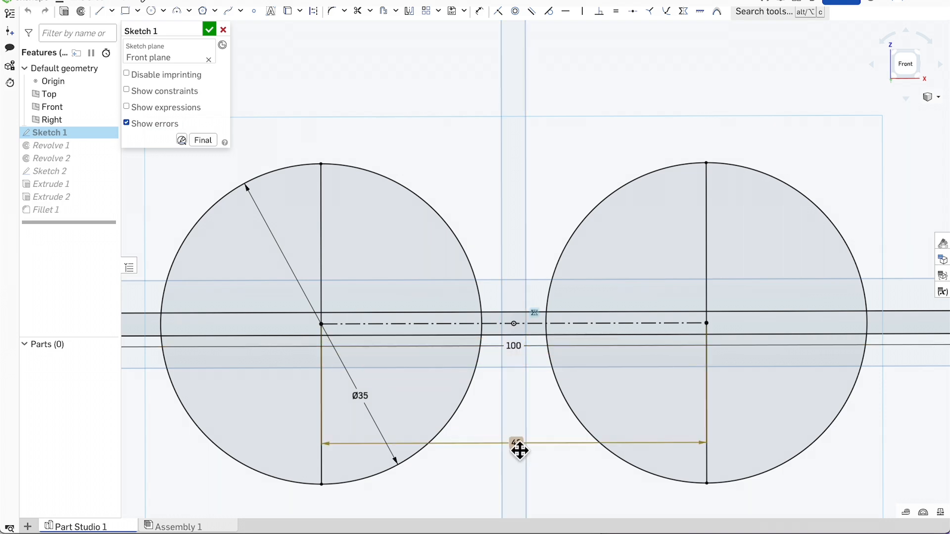
pyautogui.doubleClick(515, 444)
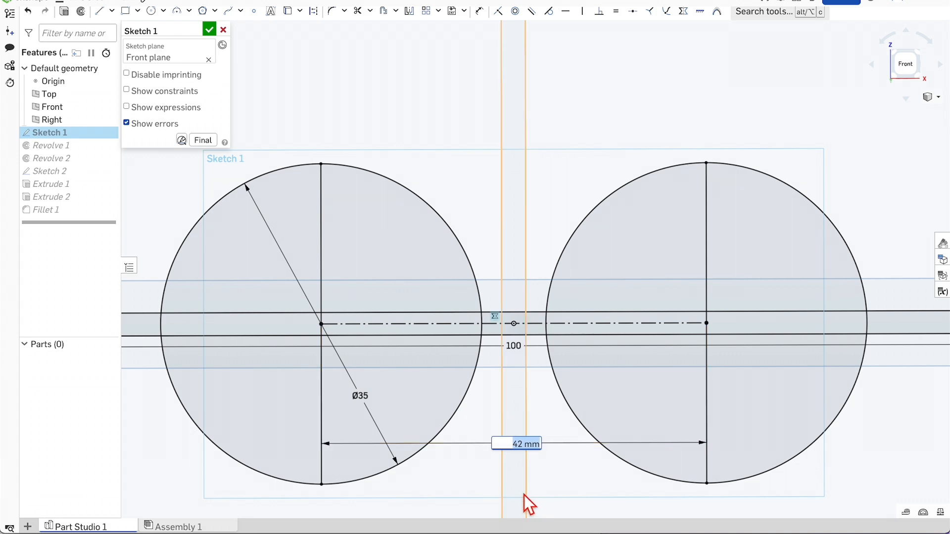
pyautogui.write('36')
pyautogui.press('Return')
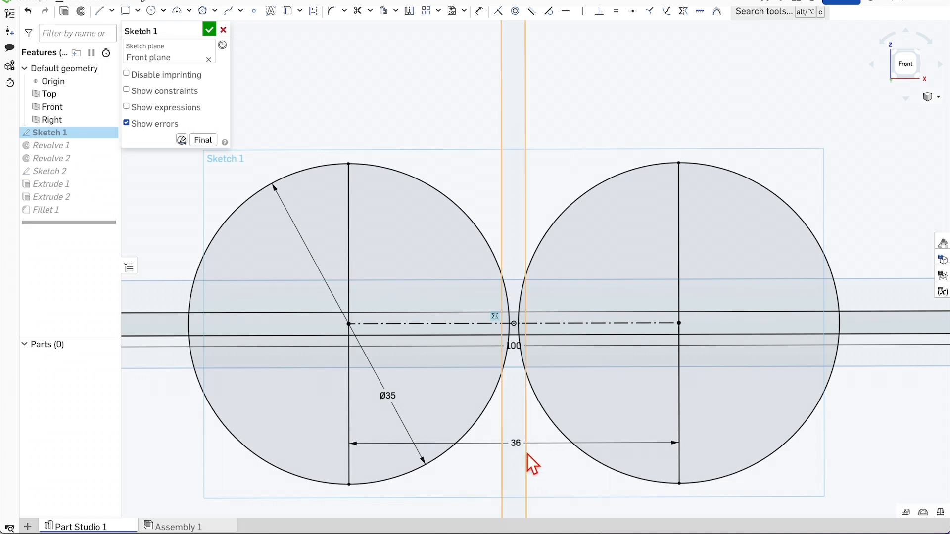
pyautogui.scroll(-2, 494, 371)
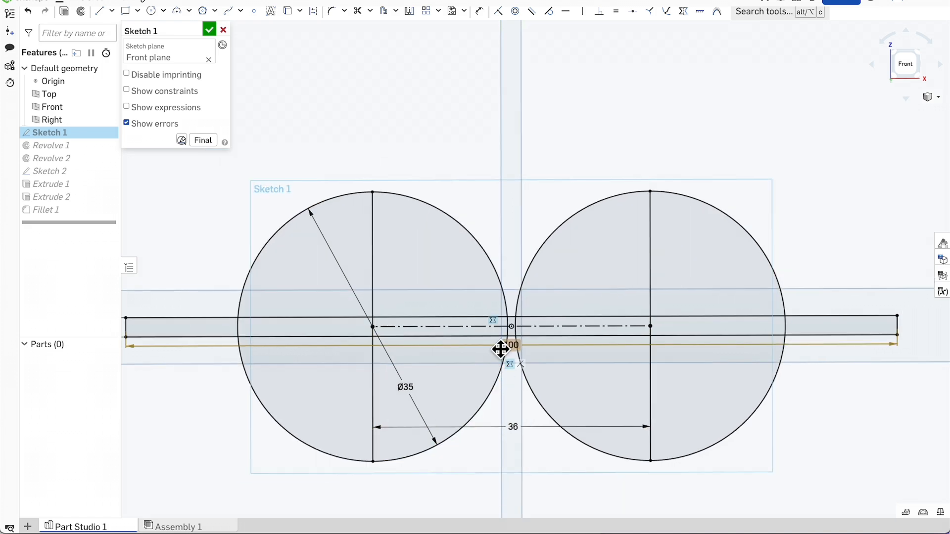
pyautogui.click(207, 32)
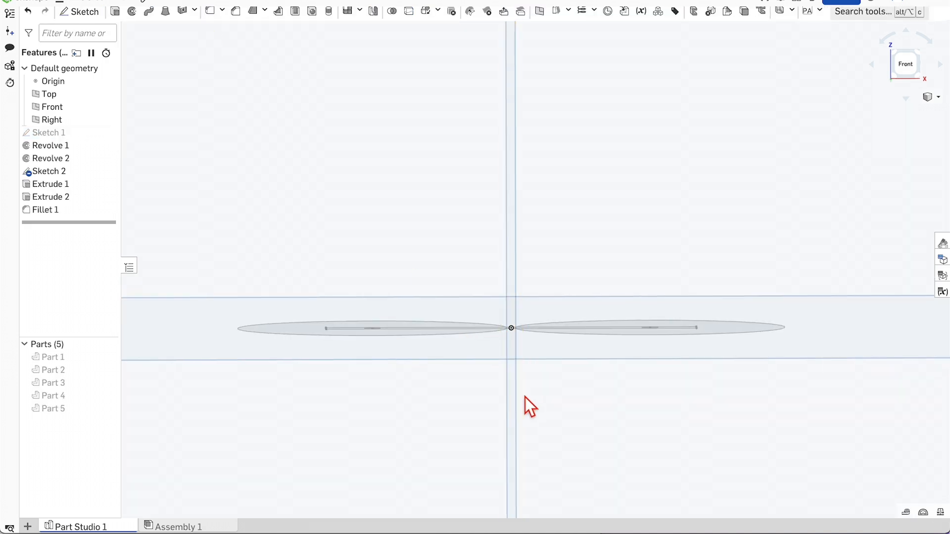
# Show all parts and check the gap between the spheres and the hole alignment from the front and top.
pyautogui.click(110, 345)
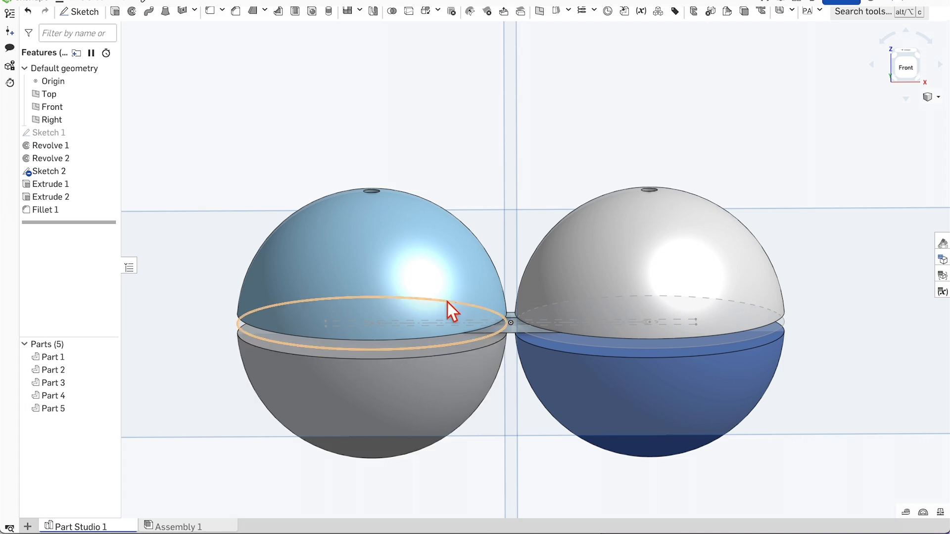
pyautogui.scroll(2, 479, 288)
pyautogui.moveTo(521, 232); pyautogui.dragTo(541, 318, button='right')
pyautogui.scroll(-2, 519, 227)
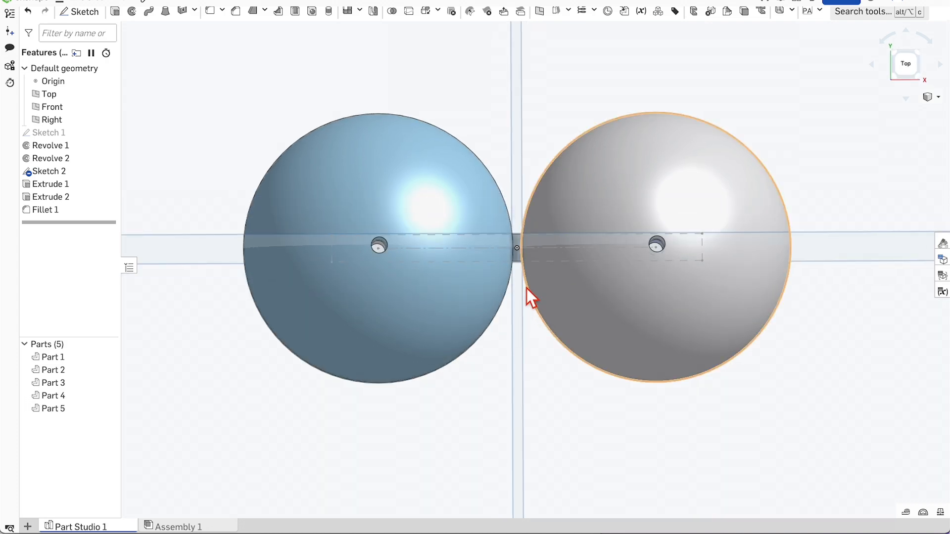
pyautogui.scroll(1, 514, 242)
pyautogui.scroll(1, 515, 257)
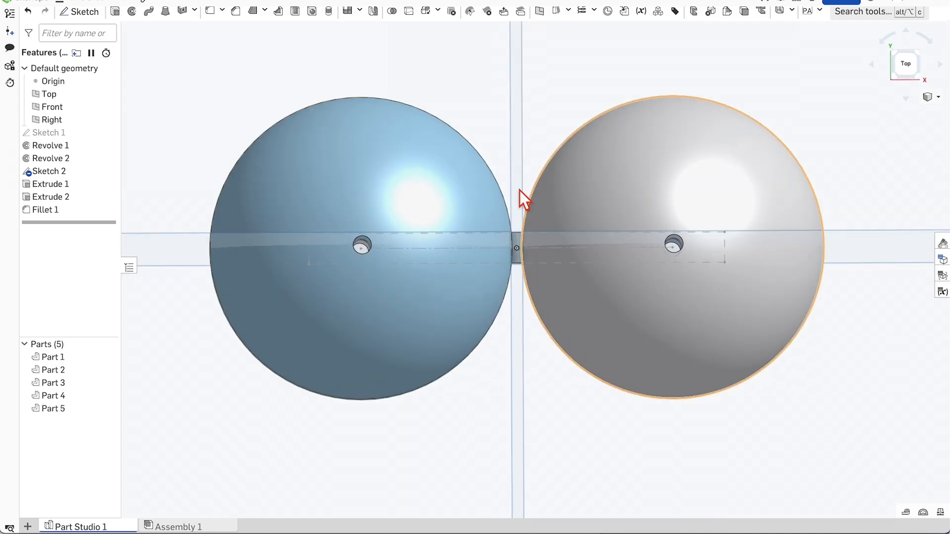
pyautogui.moveTo(520, 191); pyautogui.dragTo(519, 426, button='right')
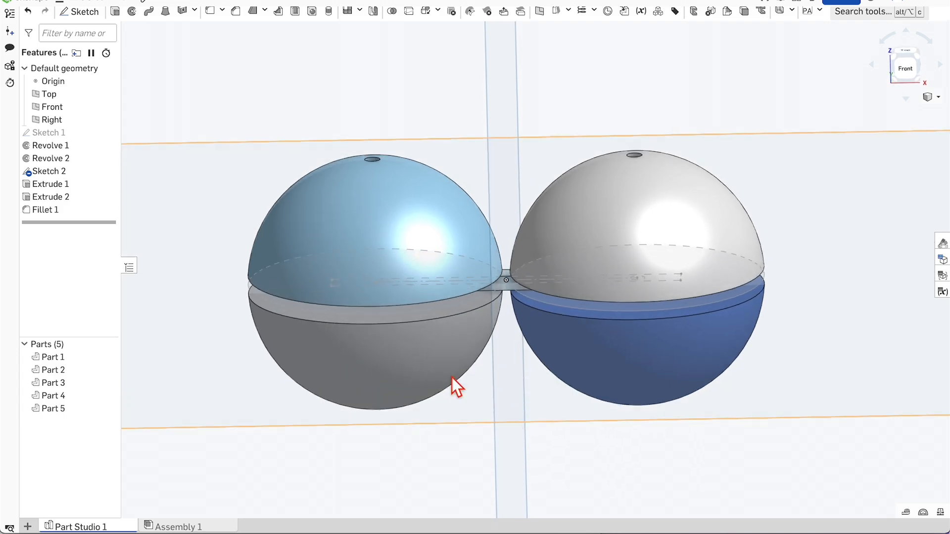
# Switch to the 2sphere V2 checklist and tick off "Decrease connector length (so that sphere almost touch)".
pyautogui.press('super+Tab')
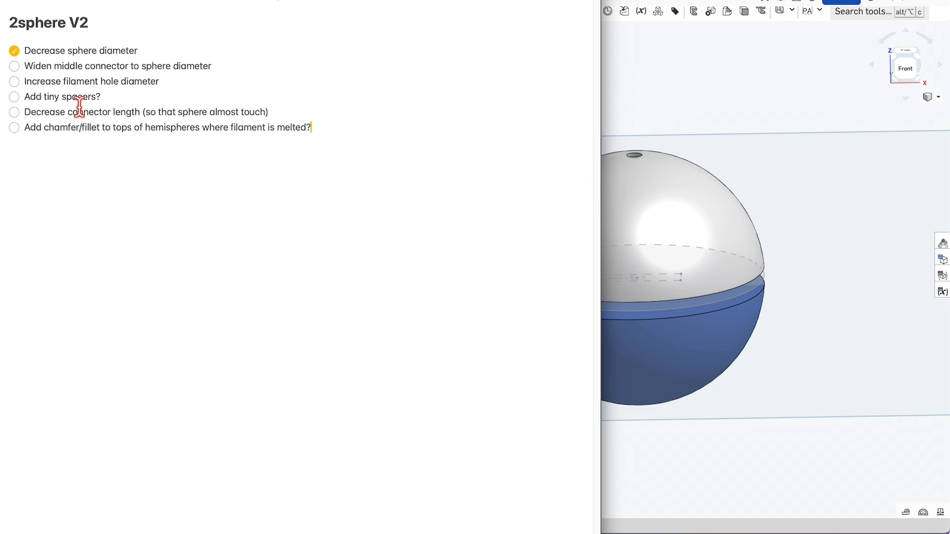
pyautogui.click(14, 113)
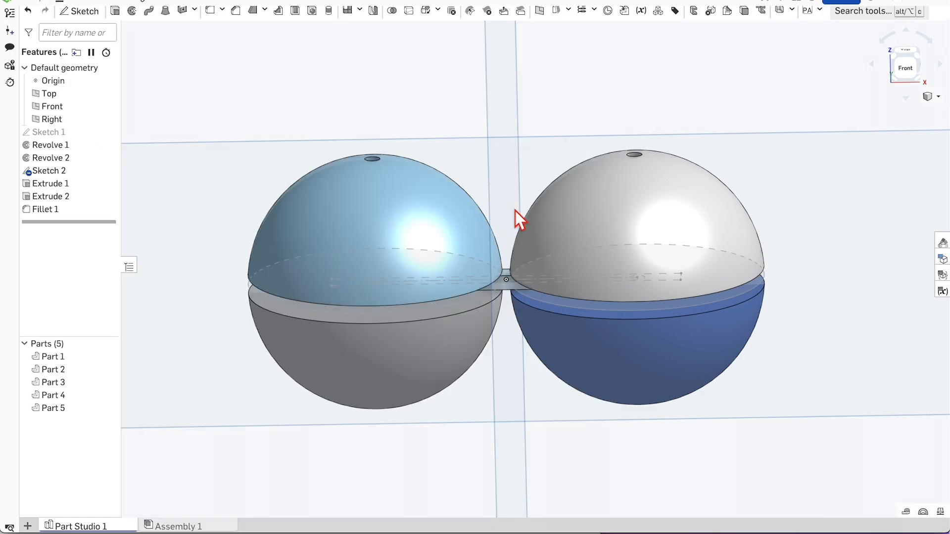
pyautogui.scroll(2, 519, 206)
pyautogui.moveTo(553, 150)
pyautogui.mouseDown(button='right')
pyautogui.moveTo(506, 237)
pyautogui.moveTo(527, 195)
pyautogui.mouseUp(button='right')
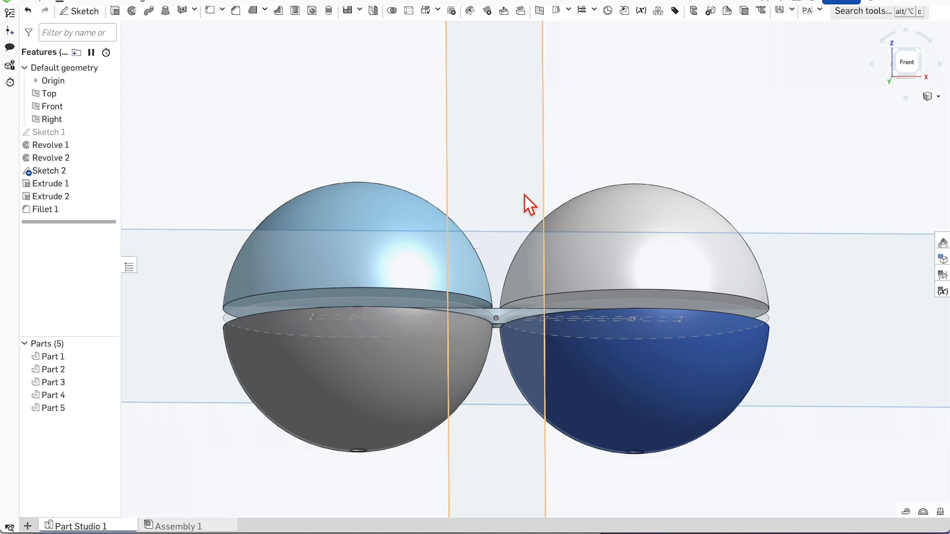
pyautogui.scroll(2, 505, 272)
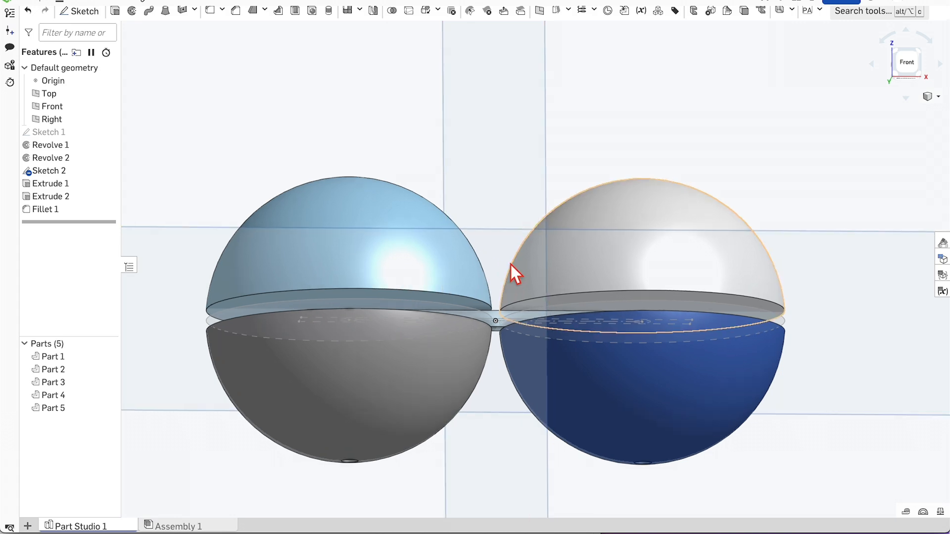
pyautogui.scroll(-1, 539, 201)
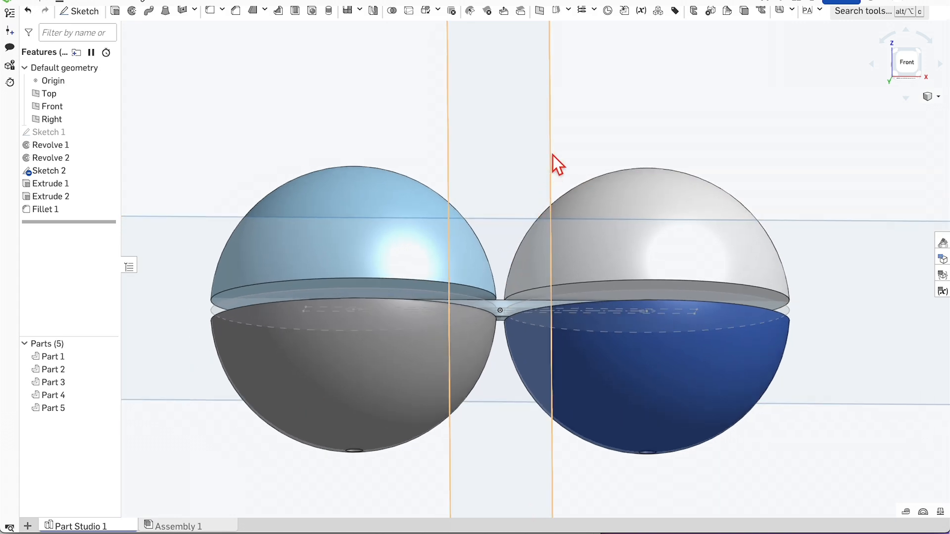
pyautogui.moveTo(597, 133); pyautogui.dragTo(601, 154, button='right')
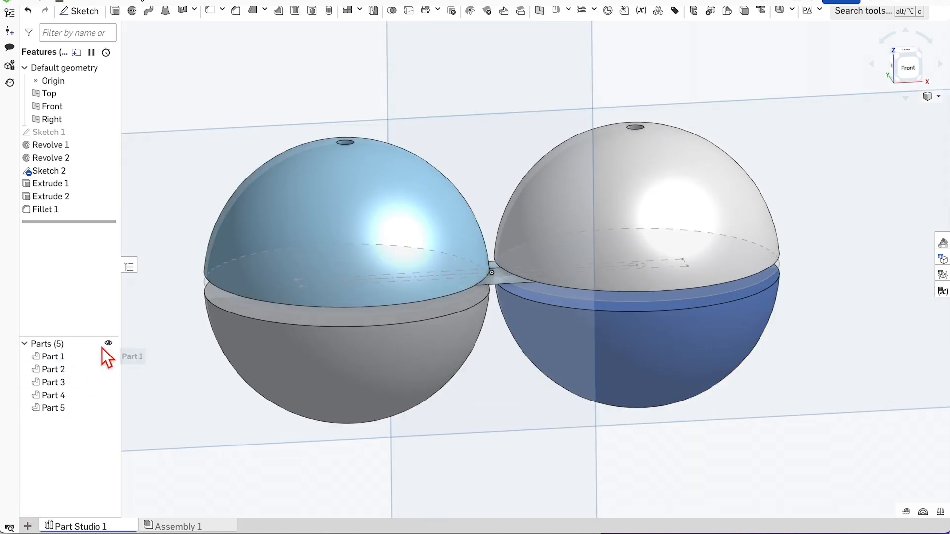
# Hide Part 1 and examine how the connector sits inside the opened sphere.
pyautogui.click(107, 344)
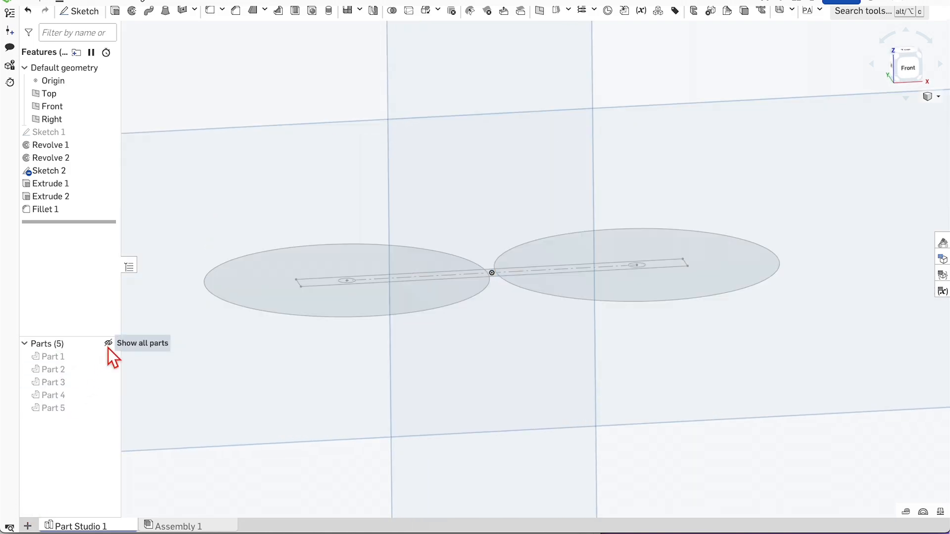
pyautogui.click(108, 346)
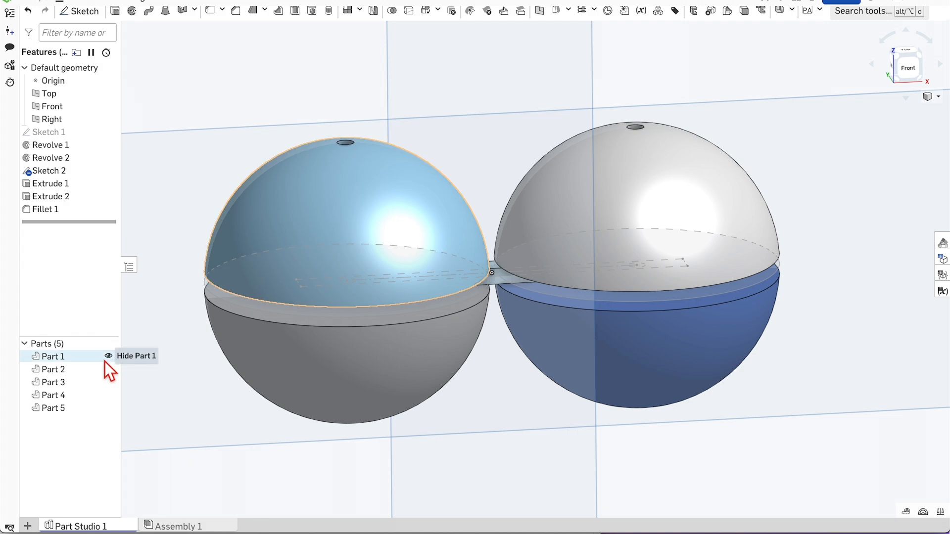
pyautogui.click(109, 358)
pyautogui.moveTo(430, 374); pyautogui.dragTo(479, 452, button='right')
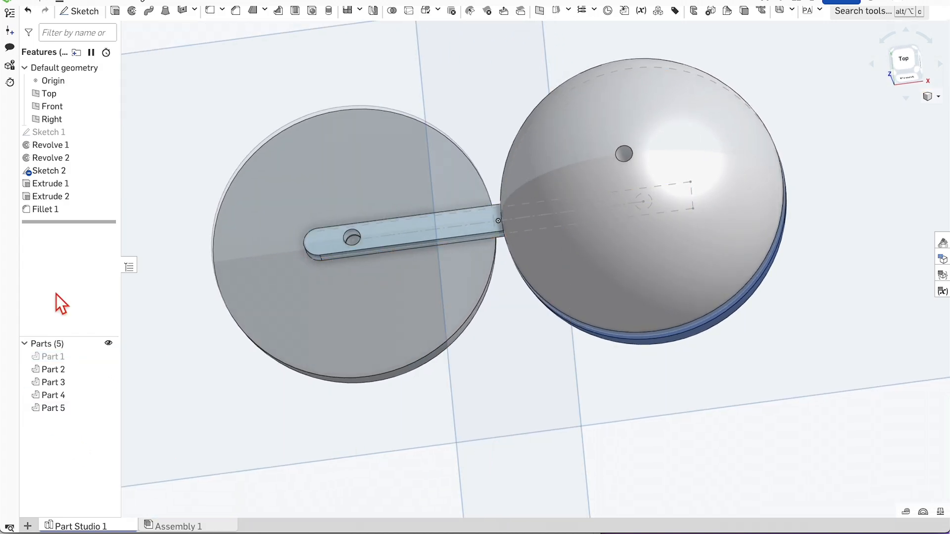
# Edit Extrude 1 with the other parts hidden, adding the two large circle regions of Sketch 2 to the connector profile.
pyautogui.doubleClick(58, 183)
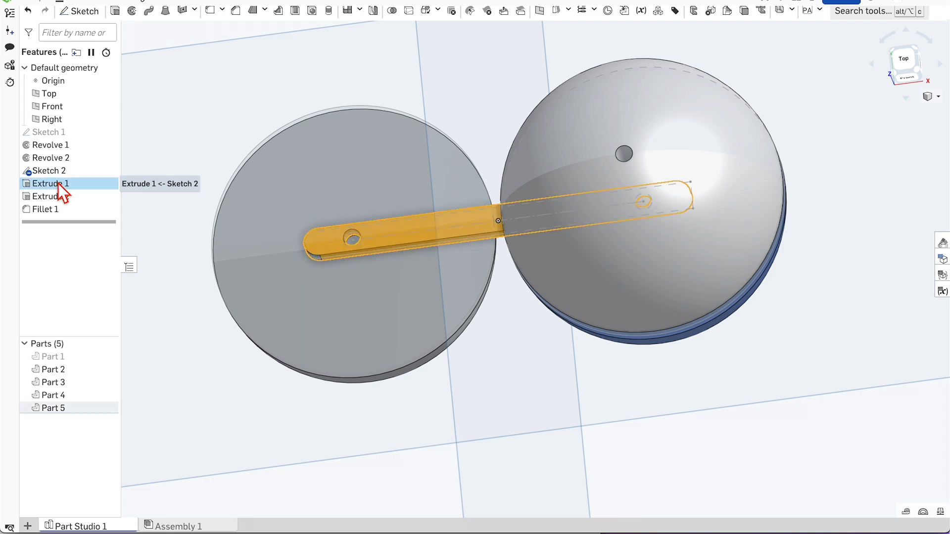
pyautogui.scroll(1, 486, 278)
pyautogui.moveTo(505, 301); pyautogui.dragTo(506, 295, button='right')
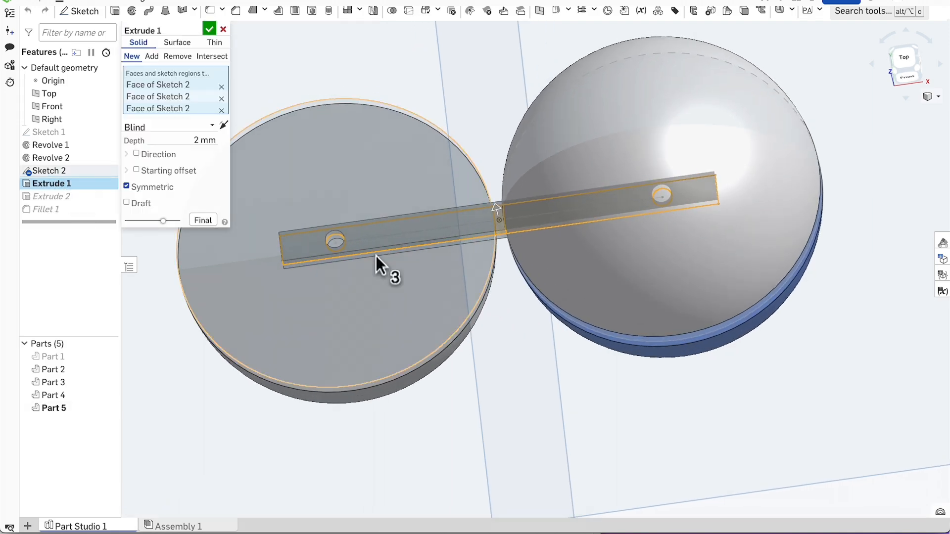
pyautogui.click(109, 343)
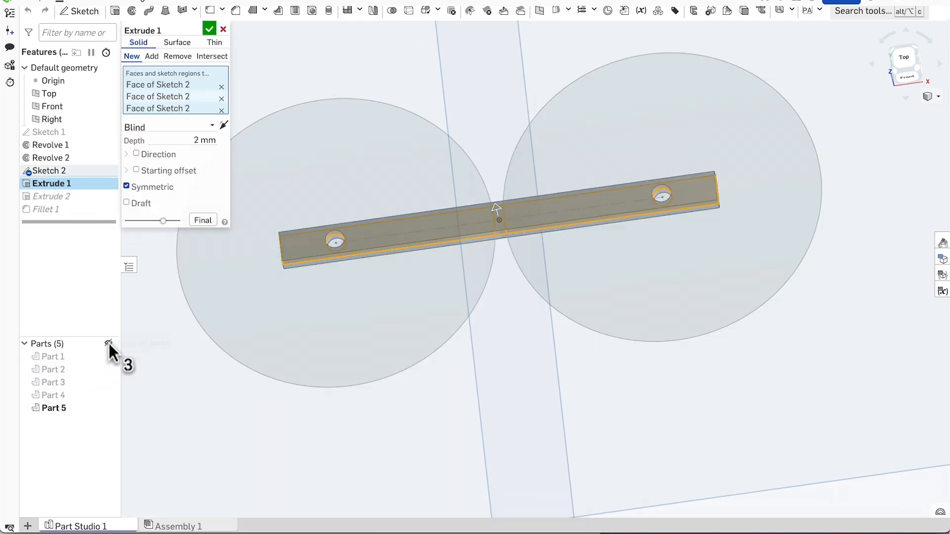
pyautogui.moveTo(454, 315)
pyautogui.mouseDown(button='right')
pyautogui.moveTo(518, 349)
pyautogui.moveTo(470, 320)
pyautogui.mouseUp(button='right')
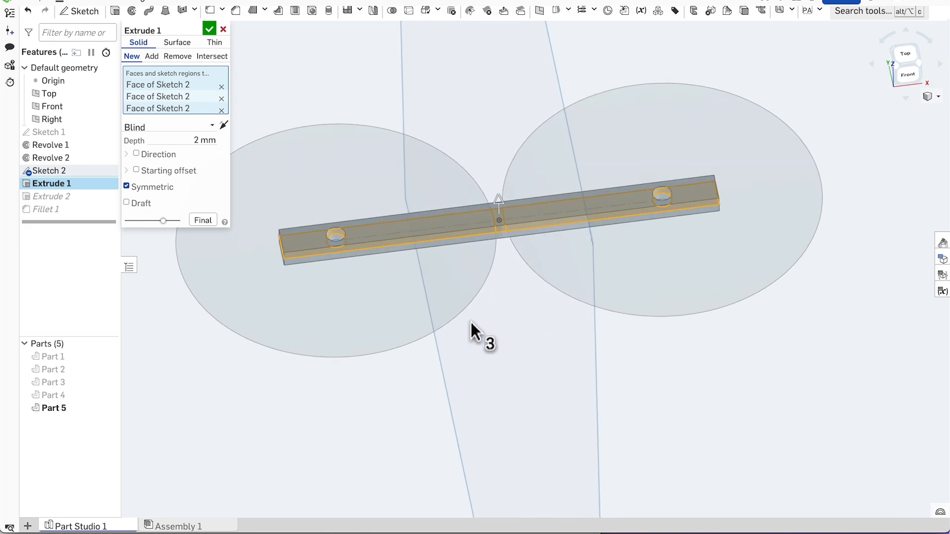
pyautogui.click(373, 293)
pyautogui.click(631, 267)
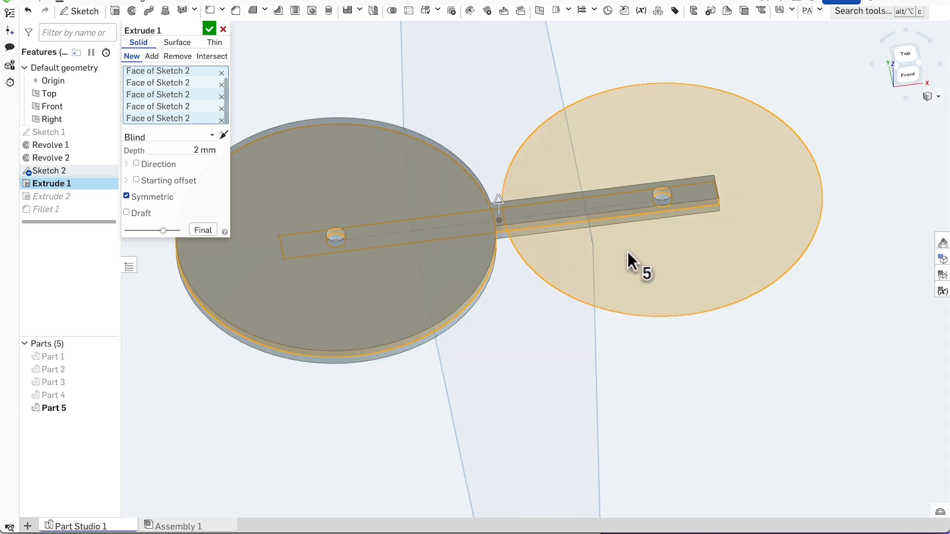
# Examine the Extrude 1 preview from above and up close, checking the narrow bridge between the two discs and the hole positions.
pyautogui.moveTo(312, 139); pyautogui.dragTo(495, 191, button='right')
pyautogui.scroll(-3, 502, 322)
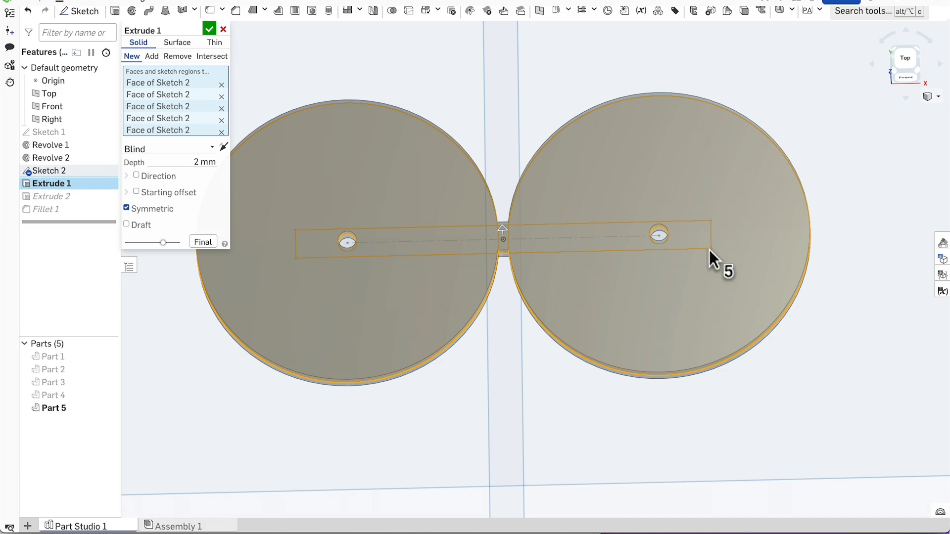
pyautogui.moveTo(540, 397); pyautogui.dragTo(550, 409, button='right')
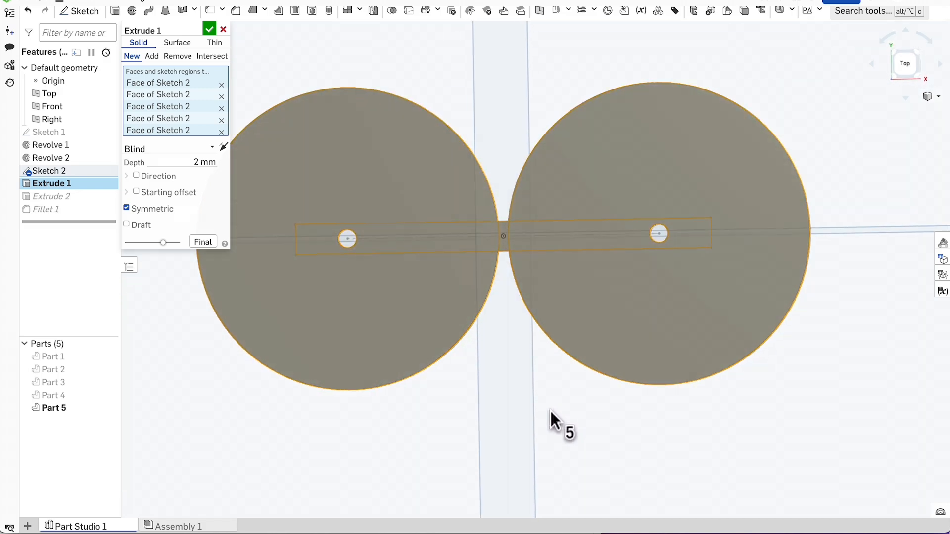
pyautogui.scroll(5, 509, 228)
pyautogui.moveTo(500, 231); pyautogui.dragTo(492, 159, button='right')
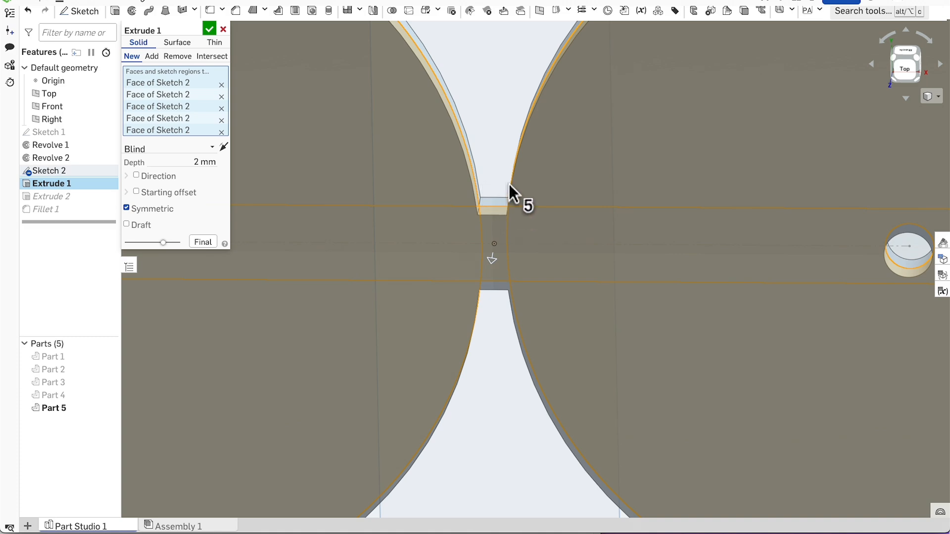
pyautogui.scroll(-5, 508, 122)
pyautogui.scroll(4, 491, 197)
pyautogui.scroll(-5, 510, 277)
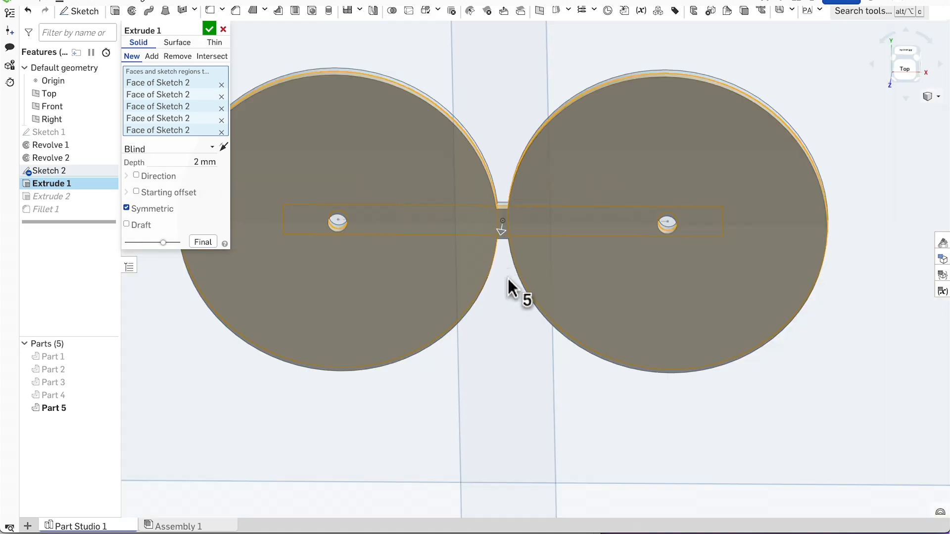
pyautogui.moveTo(509, 286); pyautogui.dragTo(504, 306, button='right')
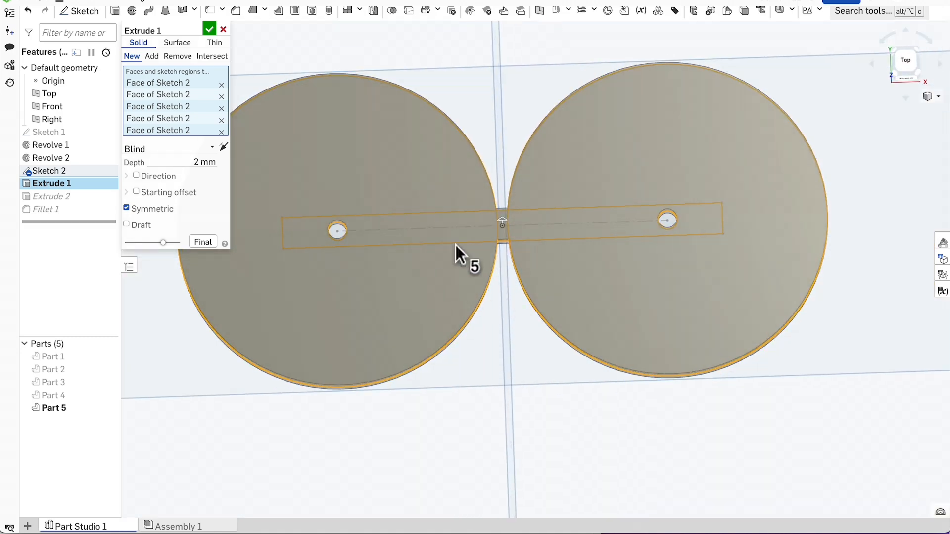
pyautogui.moveTo(455, 245)
pyautogui.mouseDown(button='right')
pyautogui.moveTo(467, 320)
pyautogui.moveTo(511, 328)
pyautogui.mouseUp(button='right')
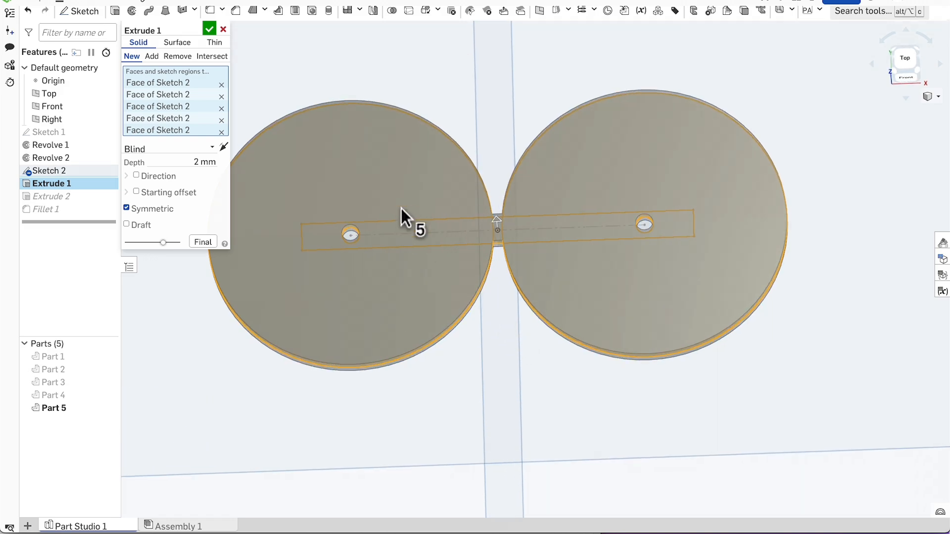
pyautogui.scroll(-2, 438, 188)
pyautogui.scroll(2, 367, 195)
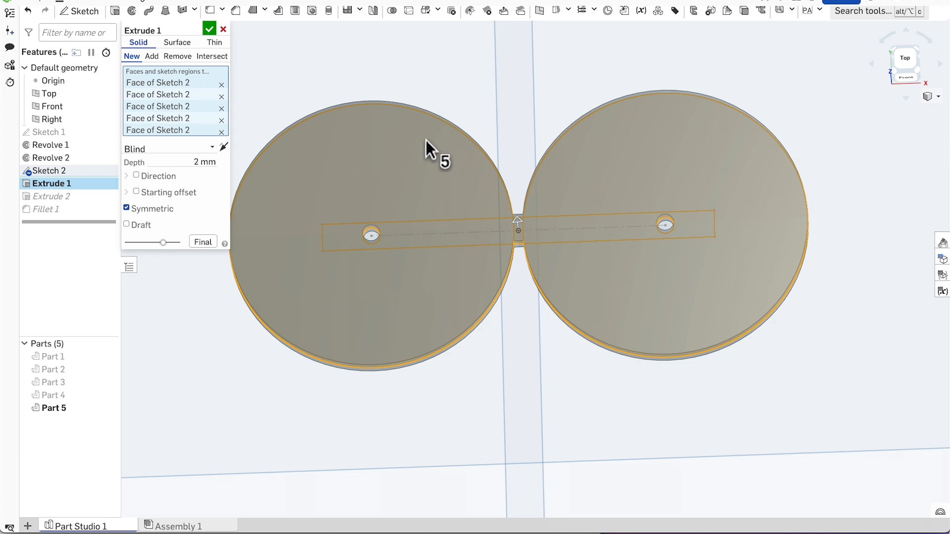
pyautogui.scroll(1, 517, 223)
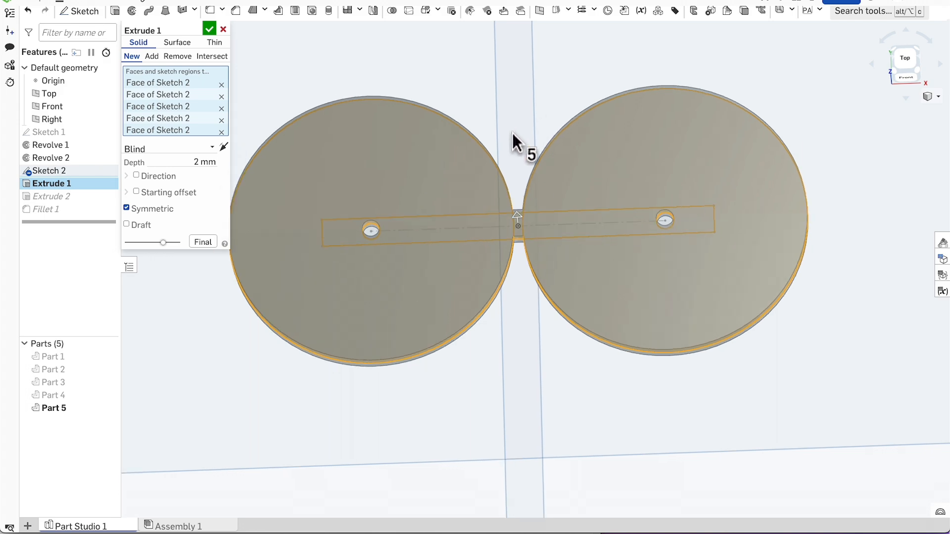
pyautogui.hotkey('shift', '1')
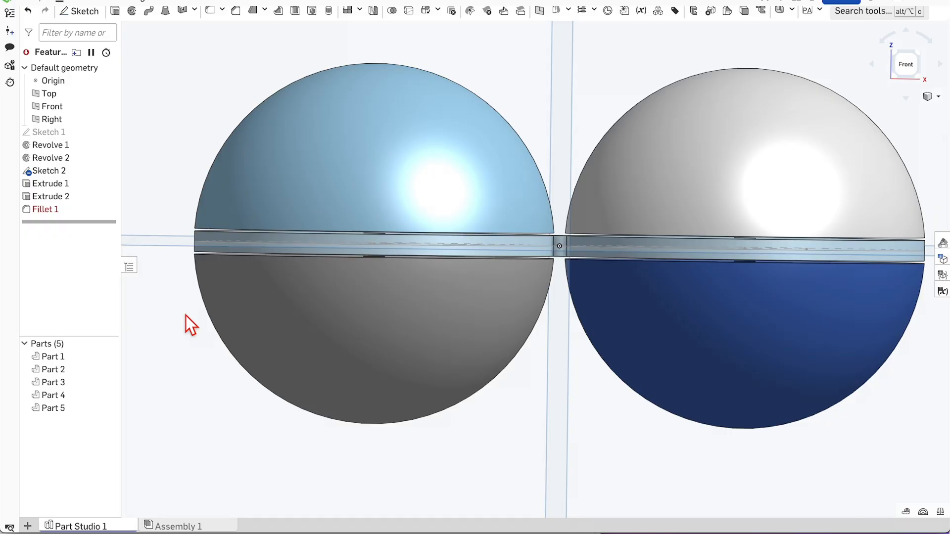
# Inspect the assembled spheres from the front, checking the clearance between the connector discs and the upper and lower halves.
pyautogui.moveTo(186, 315); pyautogui.dragTo(186, 314, button='right')
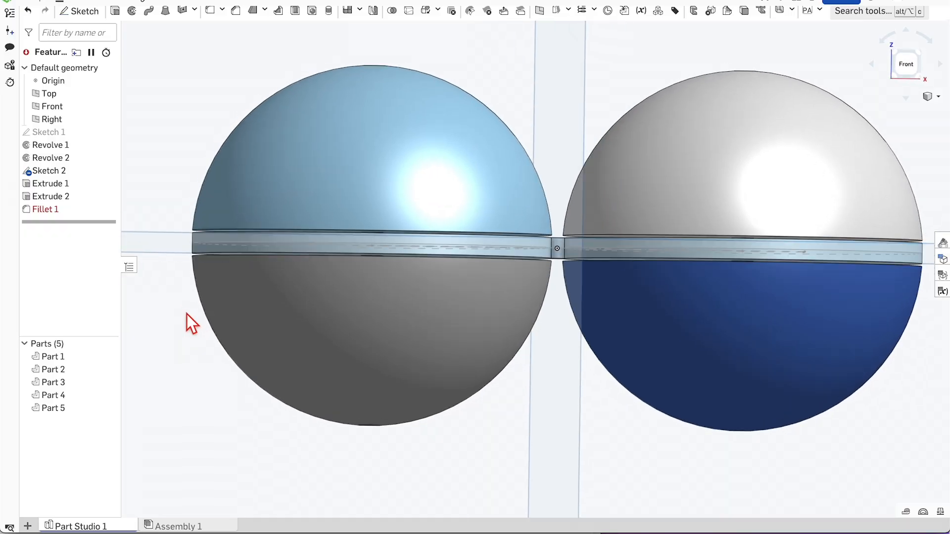
pyautogui.scroll(3, 556, 314)
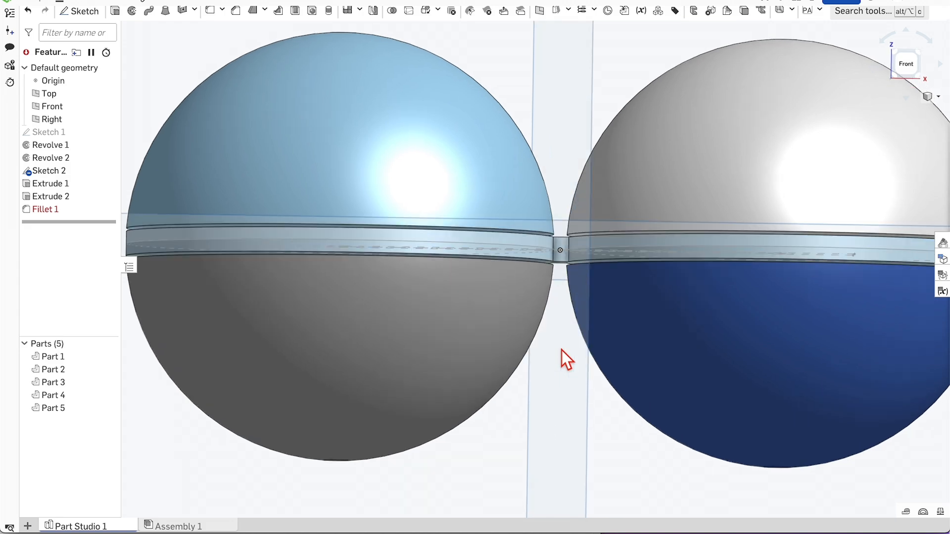
pyautogui.scroll(2, 313, 238)
pyautogui.scroll(-5, 315, 243)
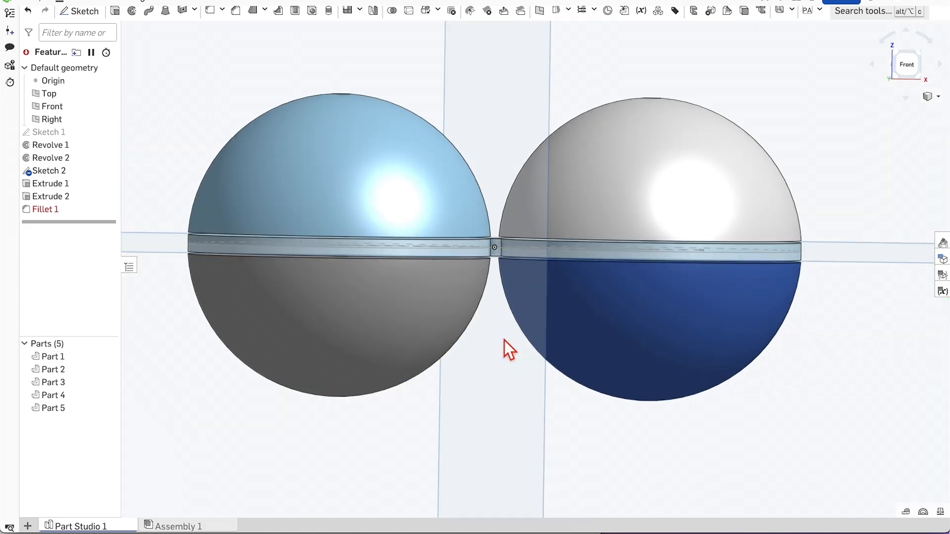
pyautogui.moveTo(505, 340); pyautogui.dragTo(501, 339, button='right')
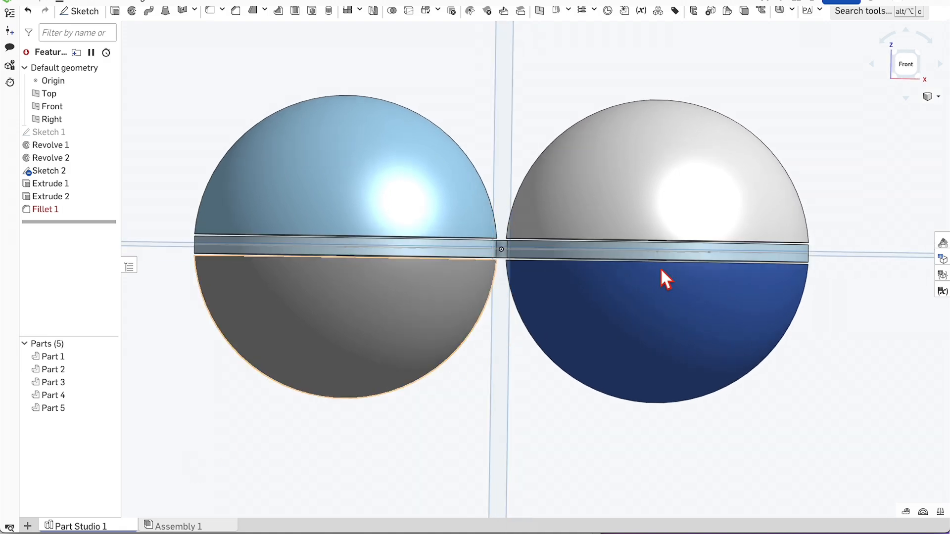
pyautogui.click(903, 69)
pyautogui.scroll(10, 473, 276)
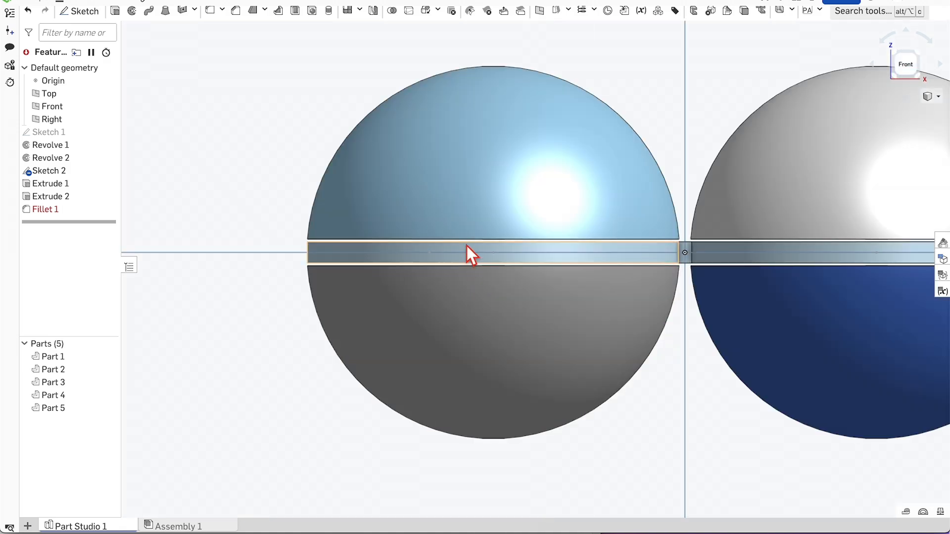
pyautogui.scroll(-6, 237, 253)
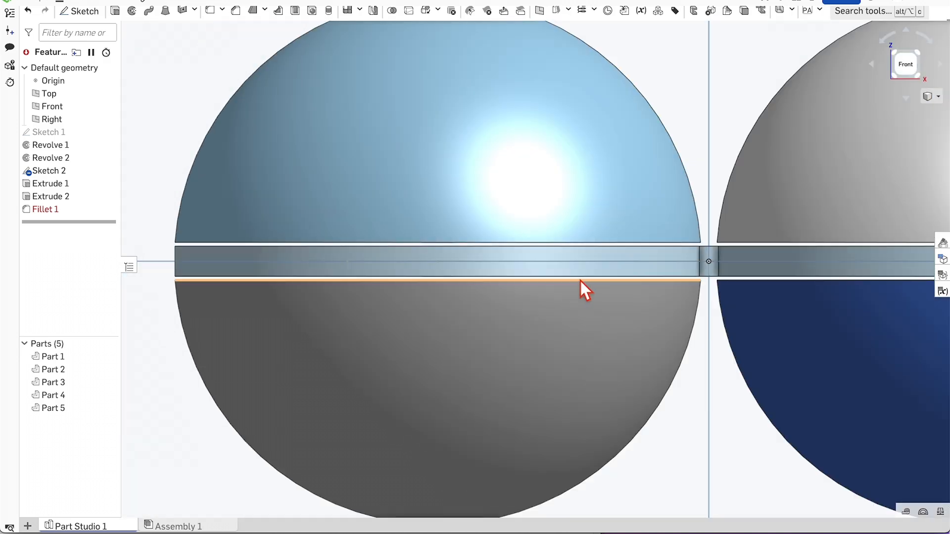
pyautogui.scroll(-1, 580, 280)
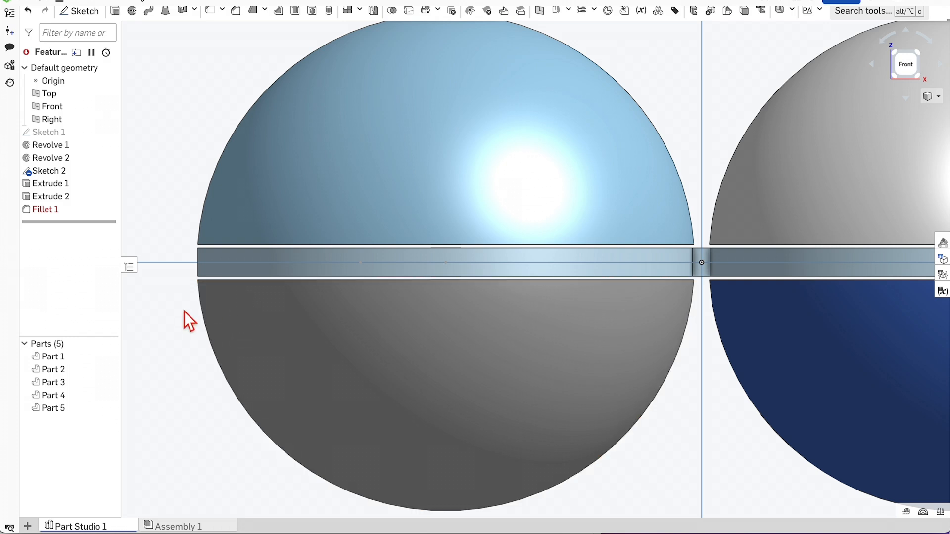
pyautogui.moveTo(177, 307); pyautogui.dragTo(175, 304, button='right')
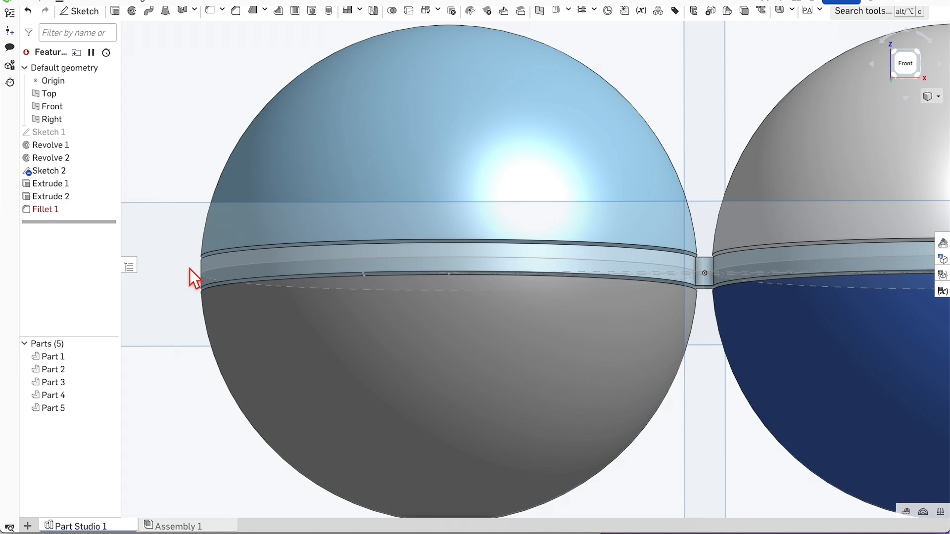
pyautogui.scroll(-1, 189, 272)
pyautogui.moveTo(655, 420); pyautogui.dragTo(653, 426, button='right')
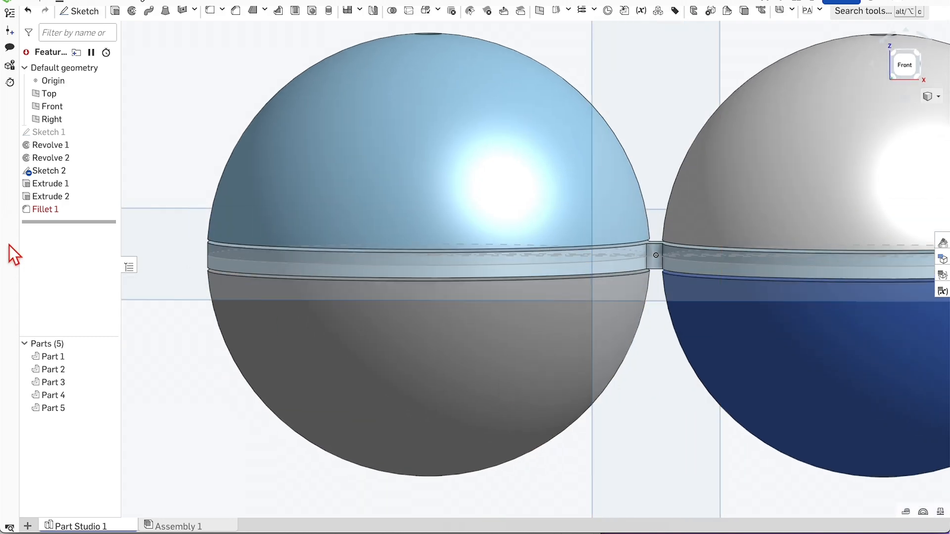
pyautogui.moveTo(193, 315); pyautogui.dragTo(191, 330, button='right')
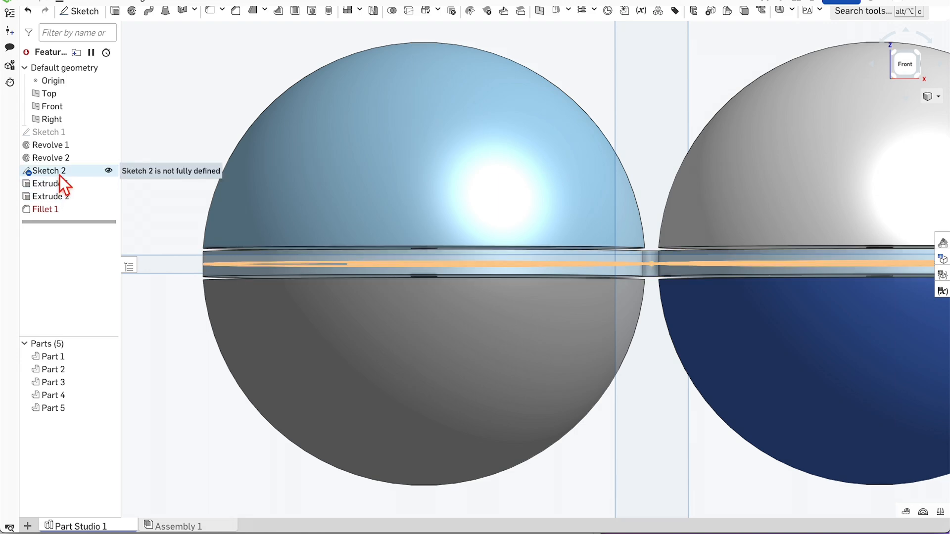
# Open Sketch 1 to examine the connector strip's height and where it meets the sphere circles, and leave the sketch without changes.
pyautogui.doubleClick(61, 132)
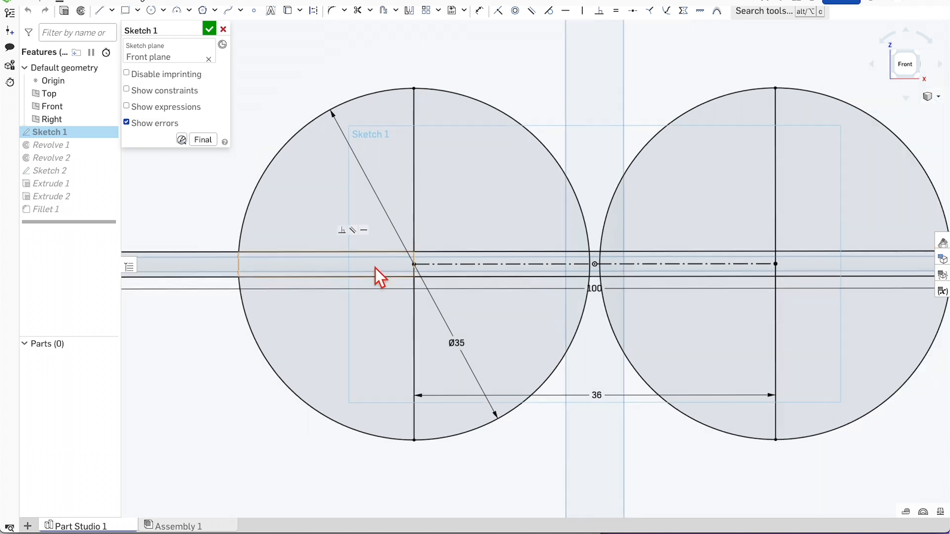
pyautogui.scroll(-5, 375, 269)
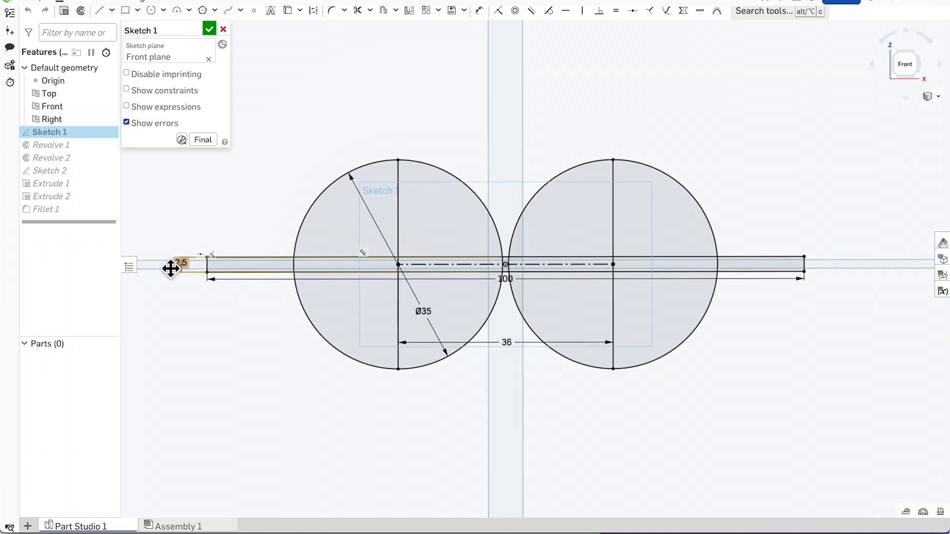
pyautogui.scroll(5, 263, 271)
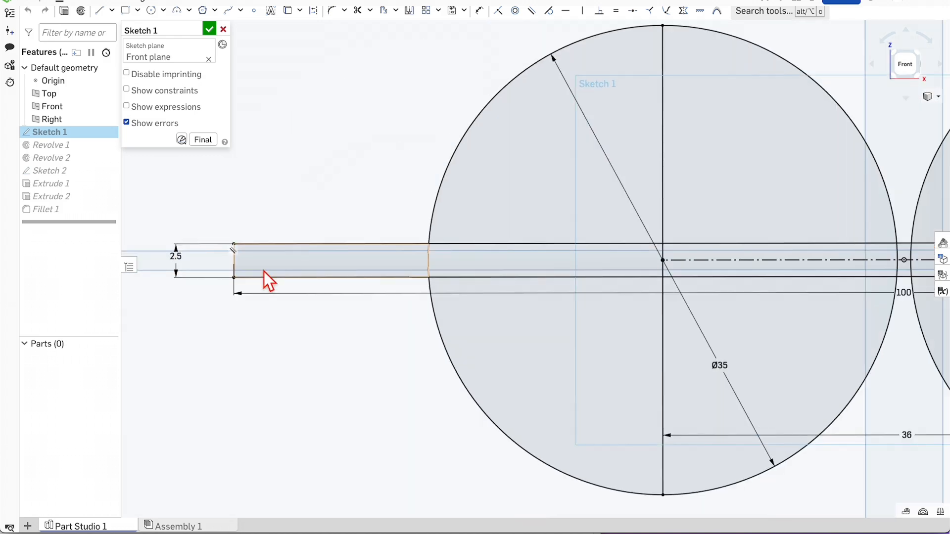
pyautogui.scroll(3, 465, 266)
pyautogui.scroll(-4, 465, 266)
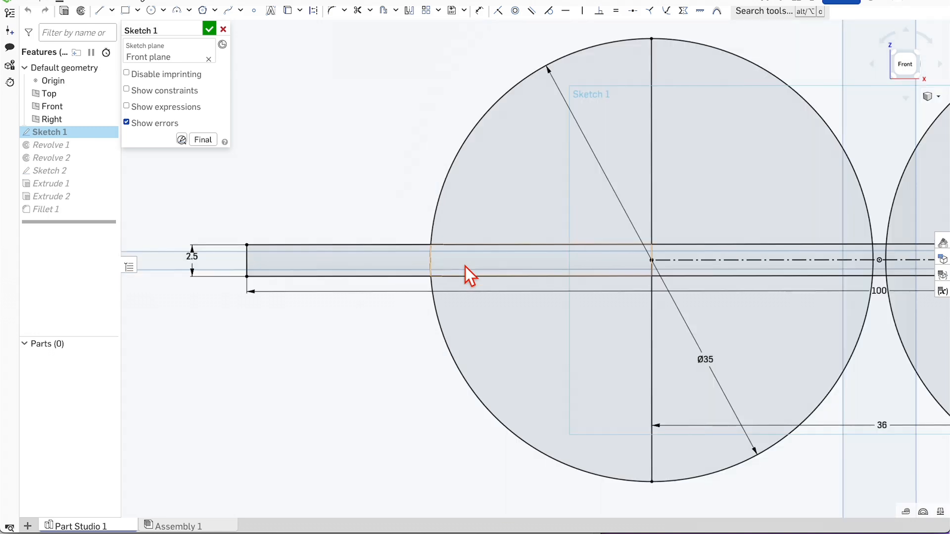
pyautogui.scroll(-5, 465, 266)
pyautogui.scroll(2, 467, 268)
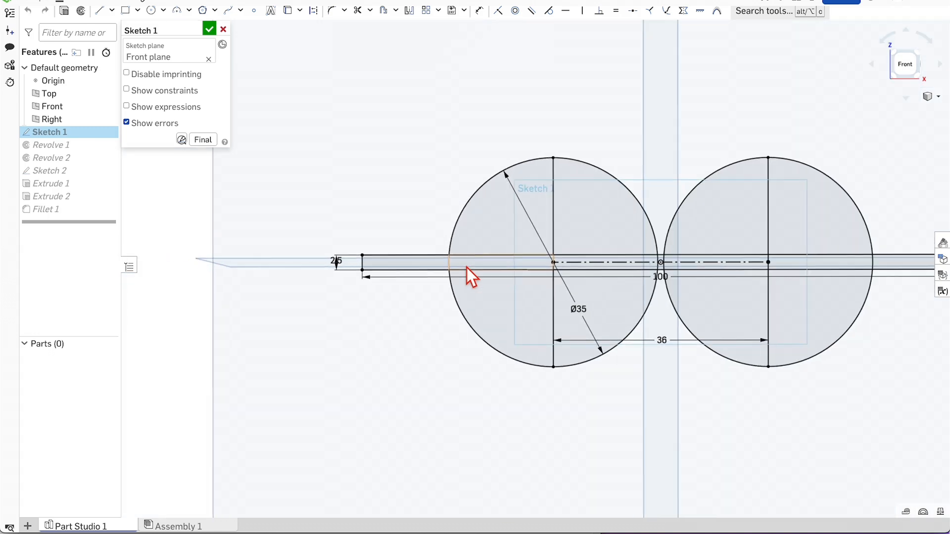
pyautogui.scroll(3, 467, 268)
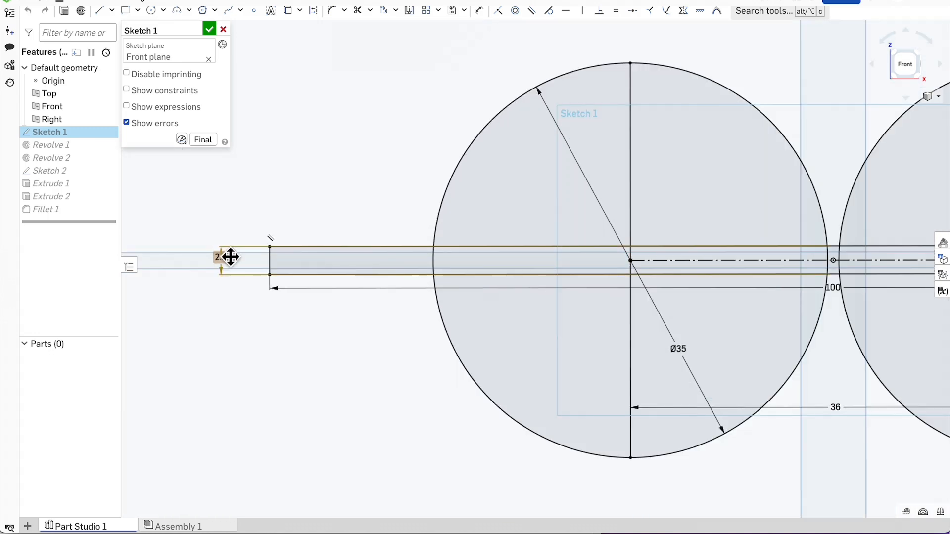
pyautogui.scroll(3, 479, 264)
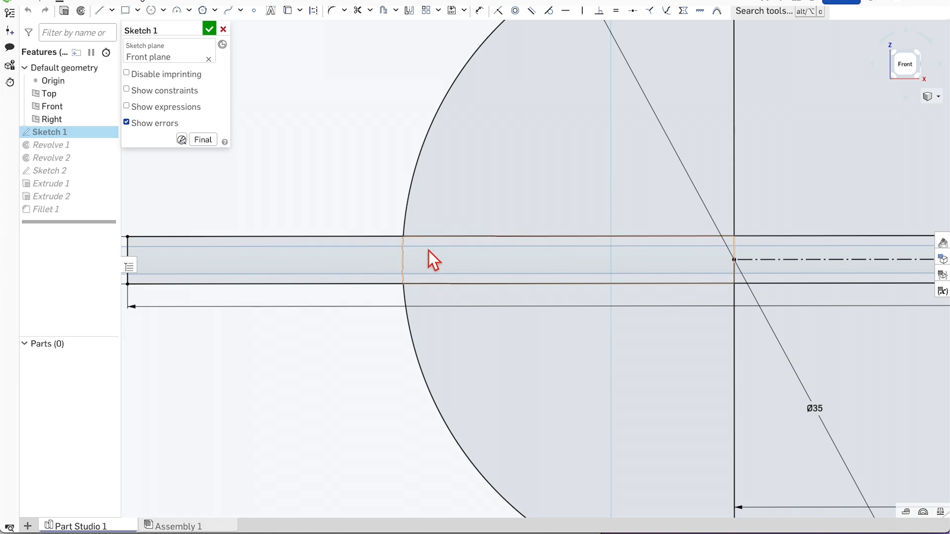
pyautogui.scroll(-1, 328, 331)
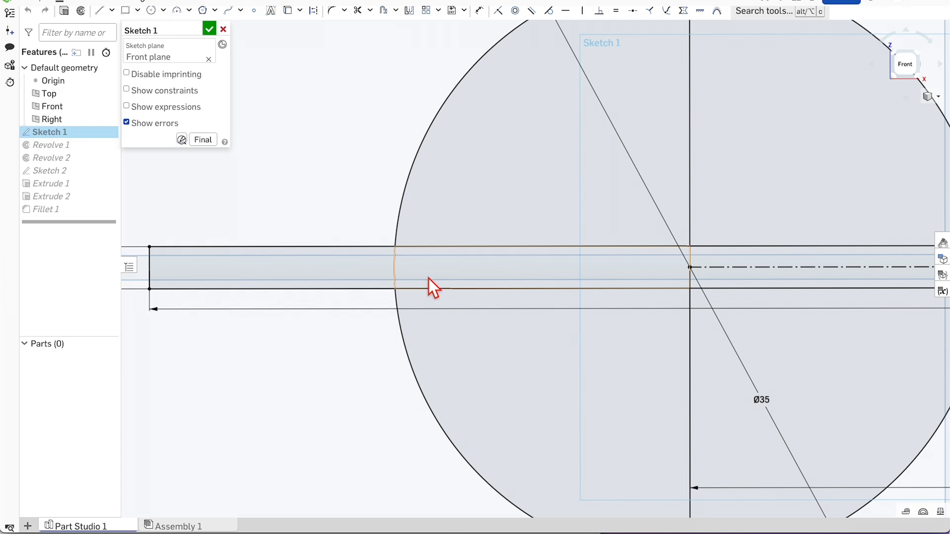
pyautogui.scroll(-4, 360, 294)
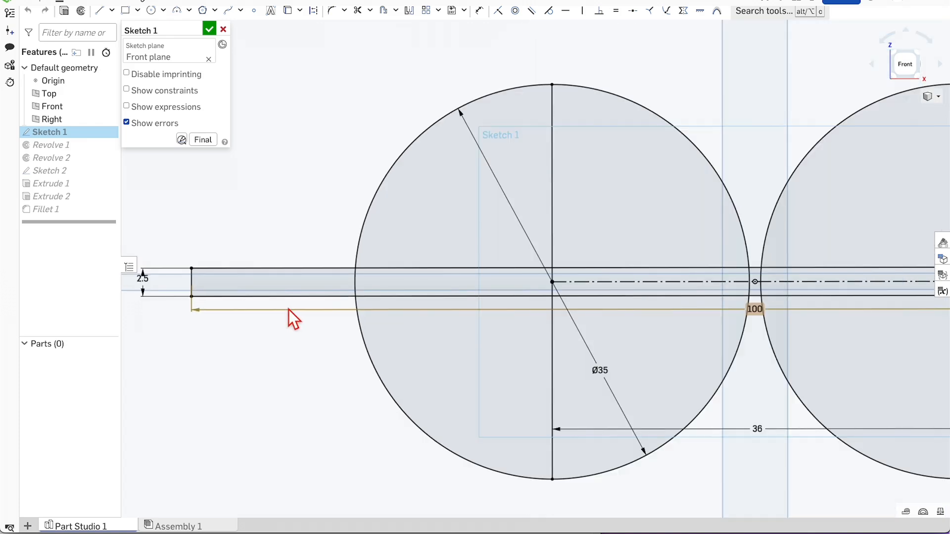
pyautogui.scroll(3, 634, 295)
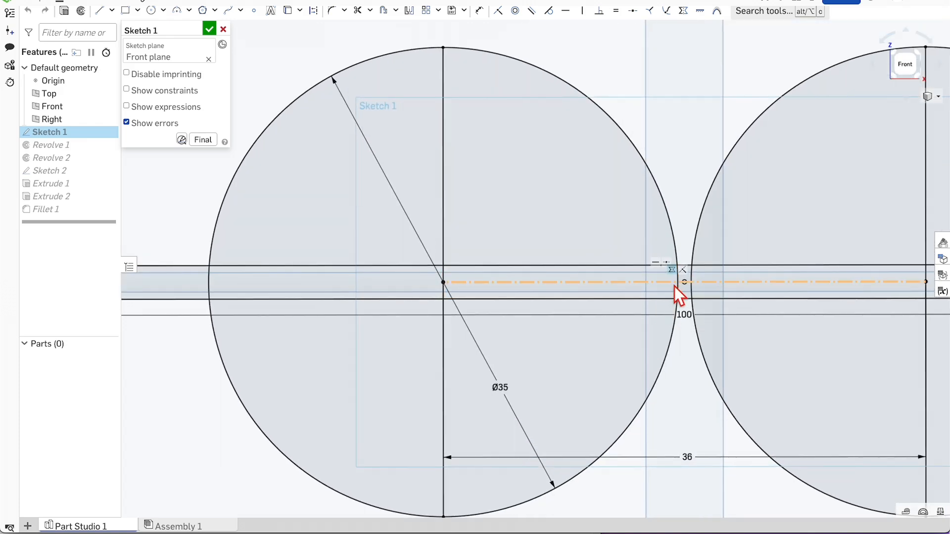
pyautogui.scroll(-2, 239, 301)
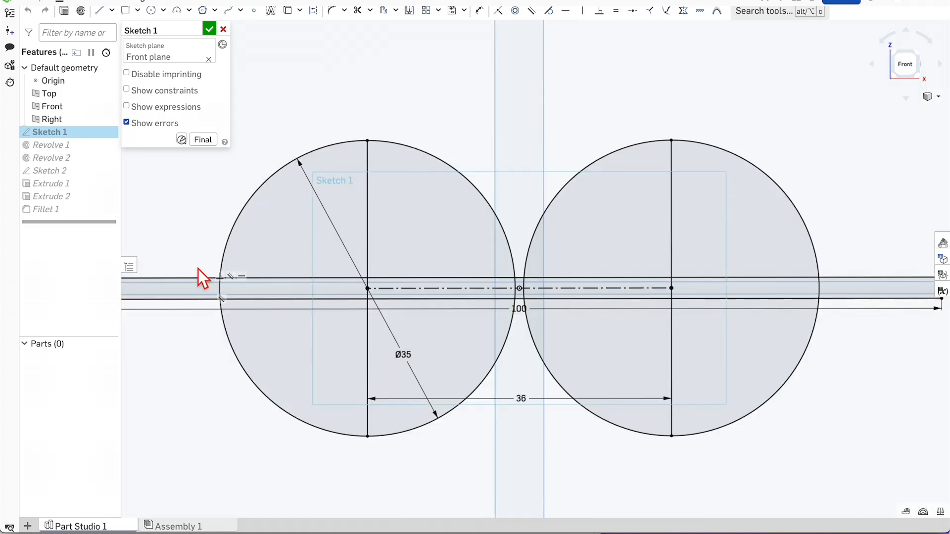
pyautogui.scroll(3, 207, 295)
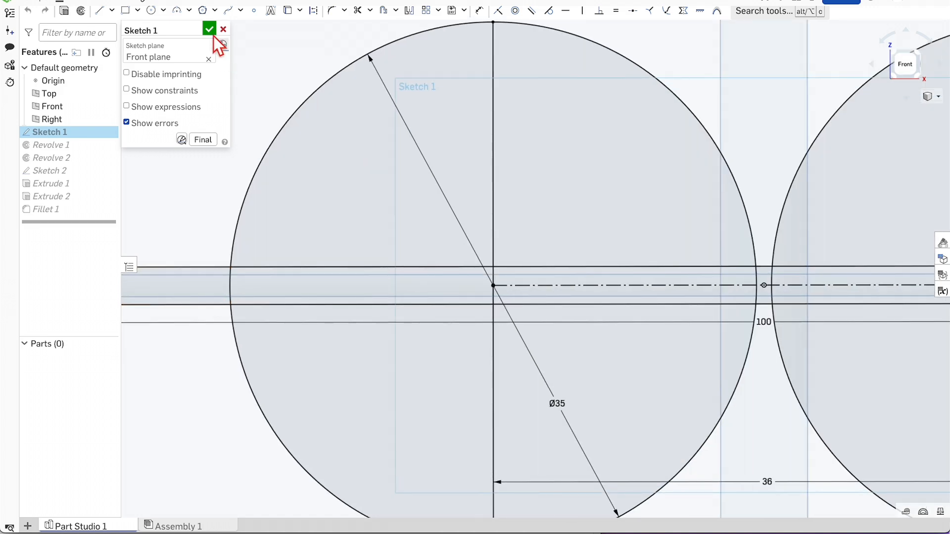
pyautogui.click(224, 29)
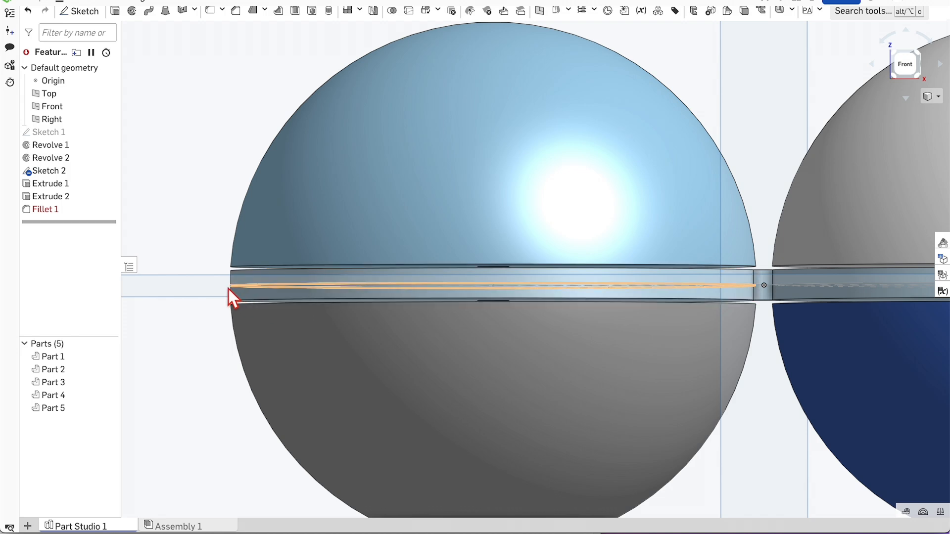
# Inspect the connector's outer rim up close from the front, comparing its straight edge with the curvature of the sphere halves.
pyautogui.scroll(5, 228, 289)
pyautogui.scroll(3, 228, 292)
pyautogui.scroll(-5, 296, 272)
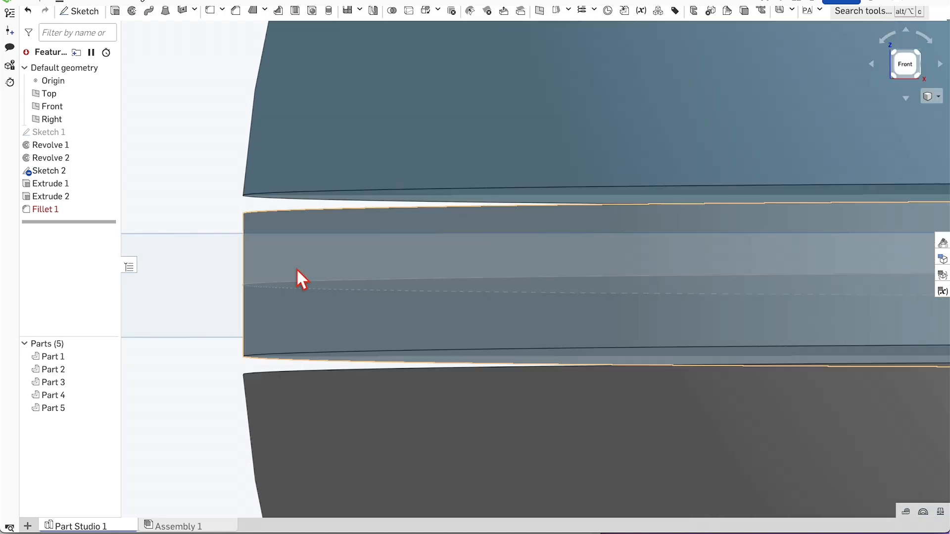
pyautogui.scroll(1, 209, 260)
pyautogui.scroll(-2, 396, 266)
pyautogui.scroll(3, 263, 268)
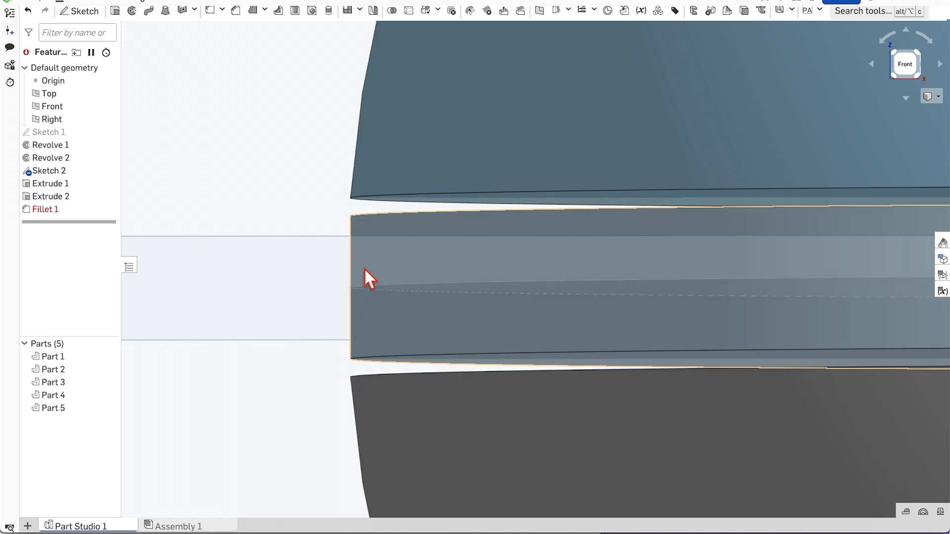
pyautogui.scroll(-5, 307, 283)
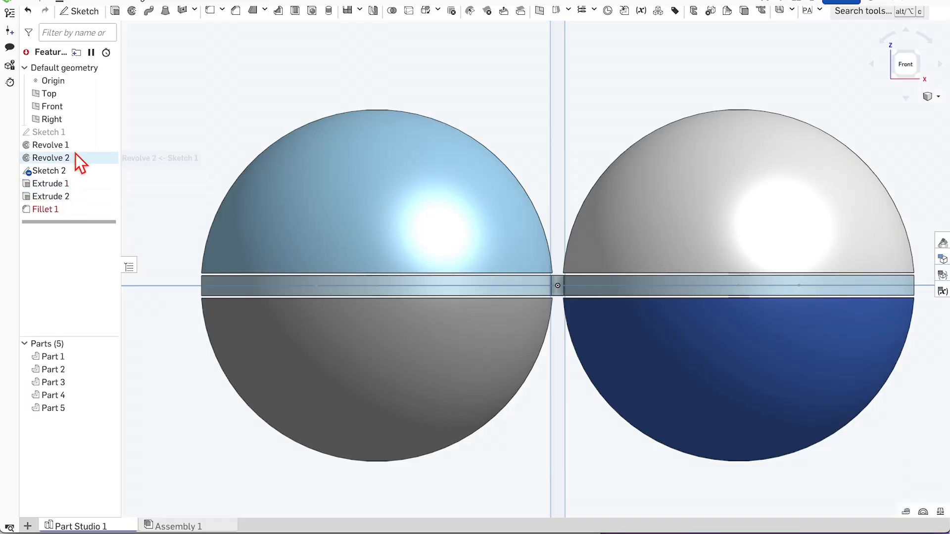
# Hide all parts and show Sketch 1, checking the curved end of the strip region inside the first circle.
pyautogui.click(108, 344)
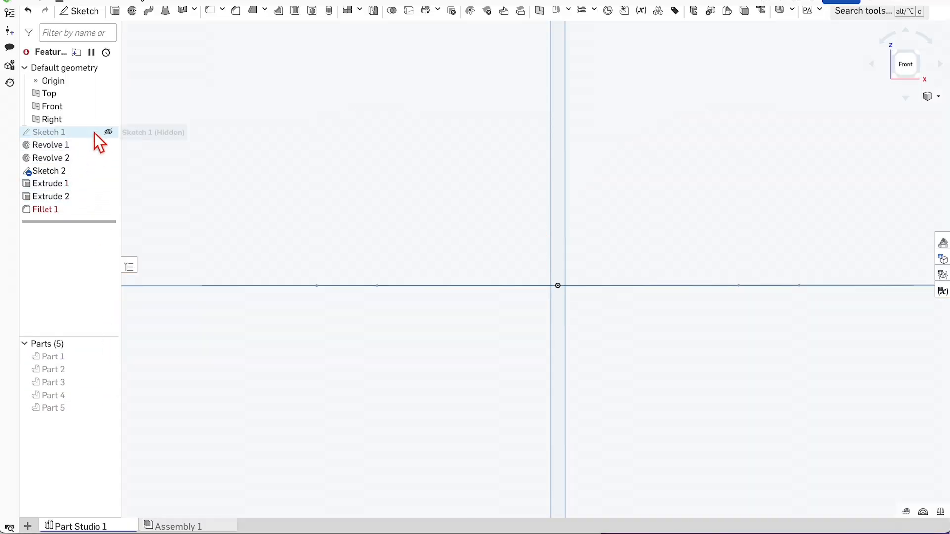
pyautogui.click(107, 132)
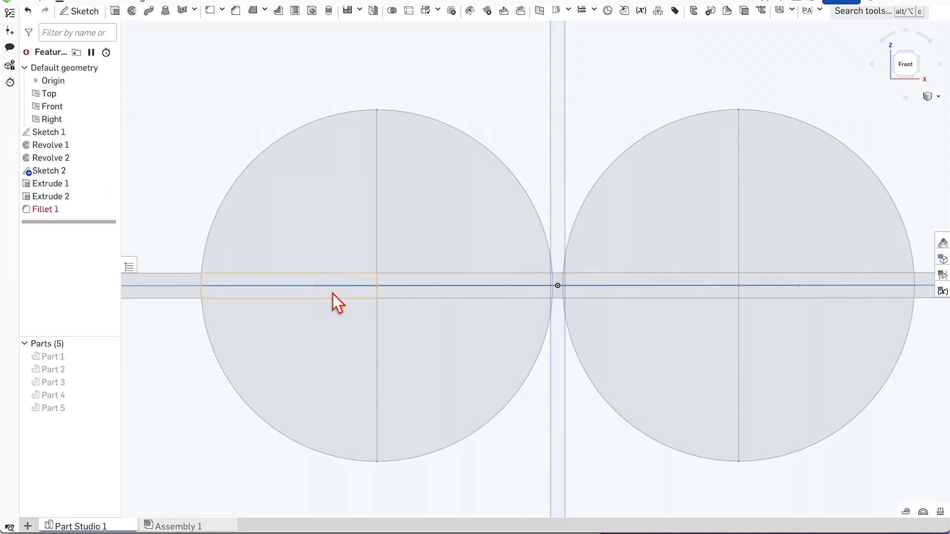
pyautogui.scroll(5, 184, 286)
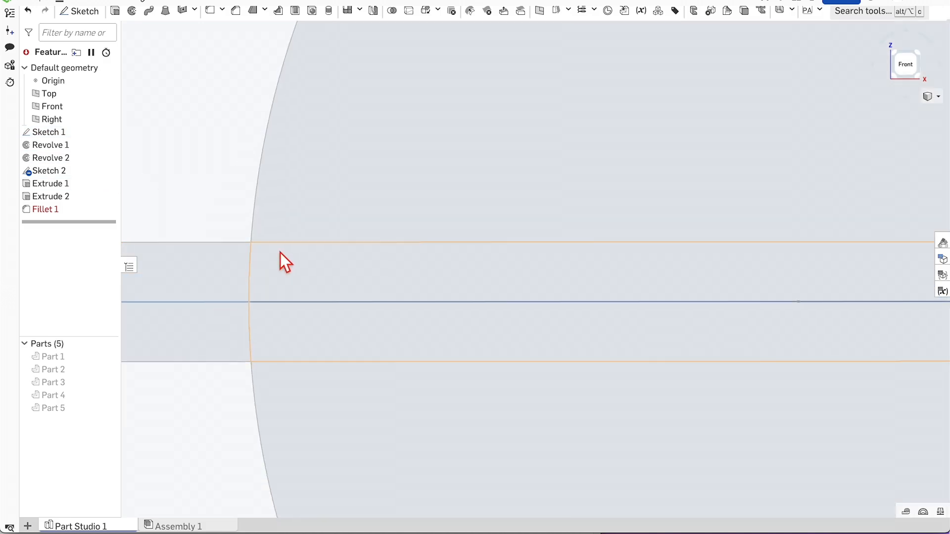
pyautogui.scroll(-4, 247, 312)
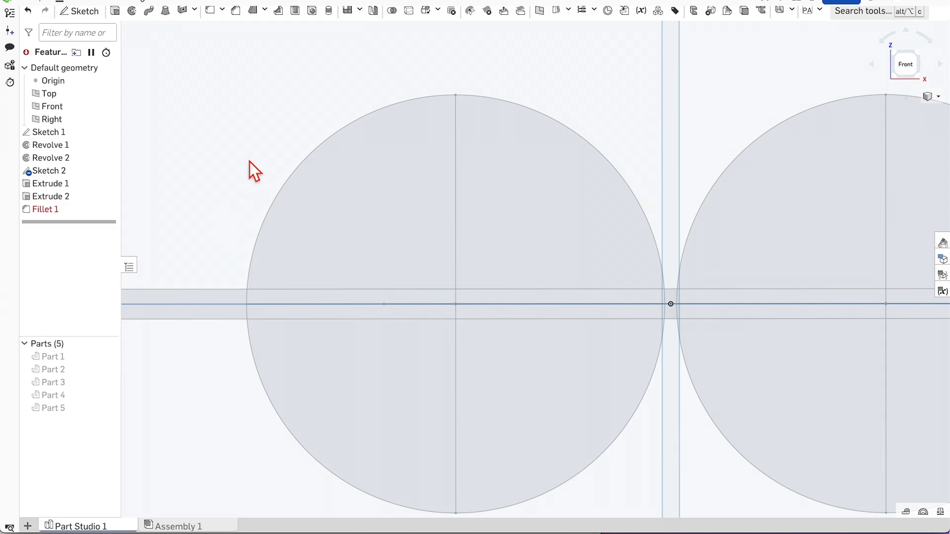
# Set up a full revolve as a new solid, using the first circle's outer half-strip region of Sketch 1 and that circle's vertical centerline as axis.
pyautogui.click(133, 12)
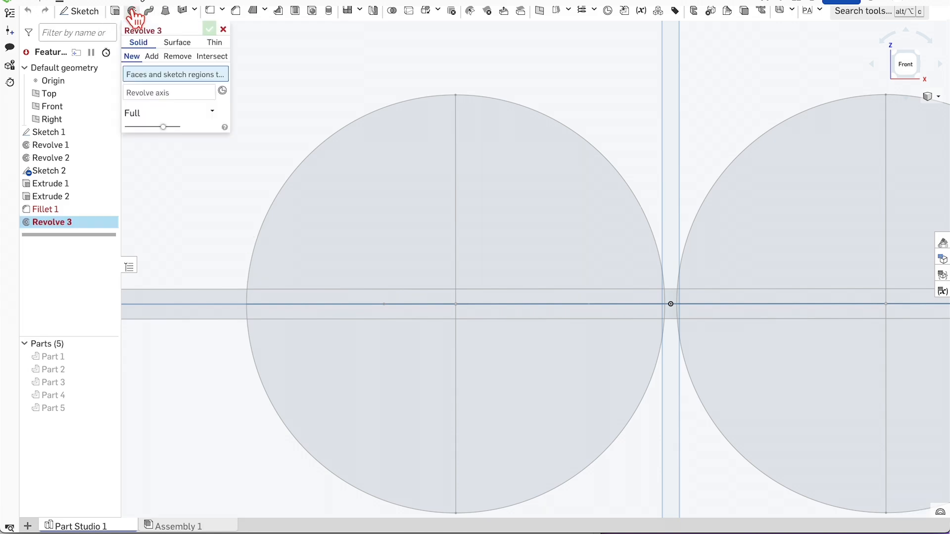
pyautogui.click(265, 298)
pyautogui.scroll(-2, 265, 302)
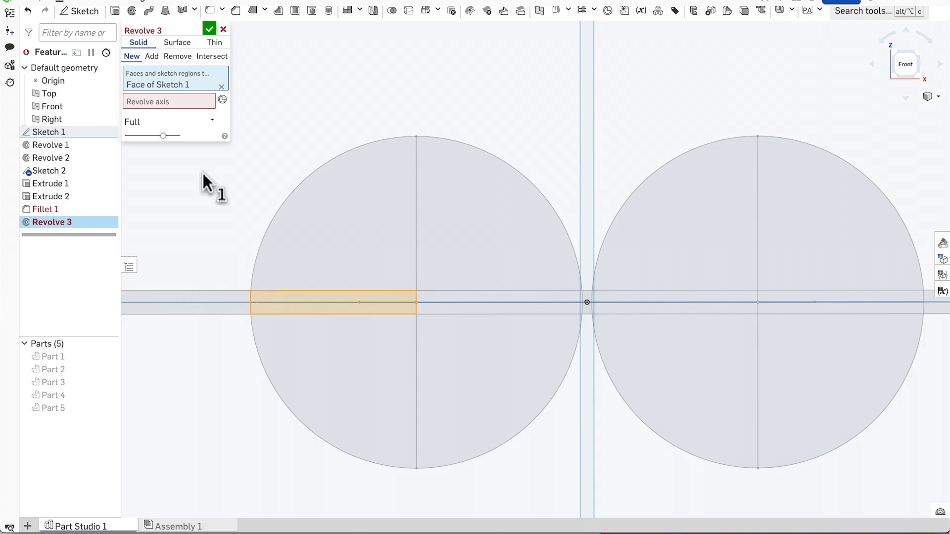
pyautogui.click(144, 103)
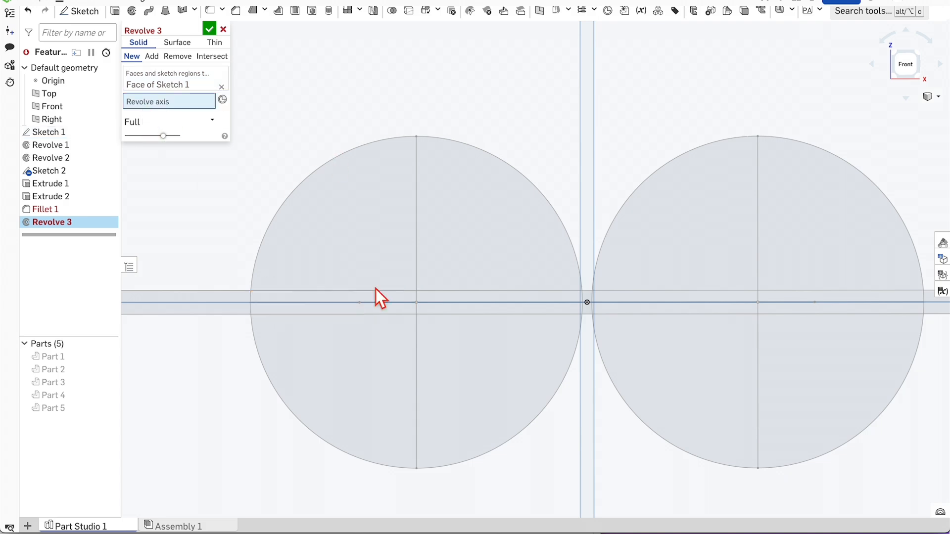
pyautogui.click(417, 344)
pyautogui.scroll(-1, 418, 336)
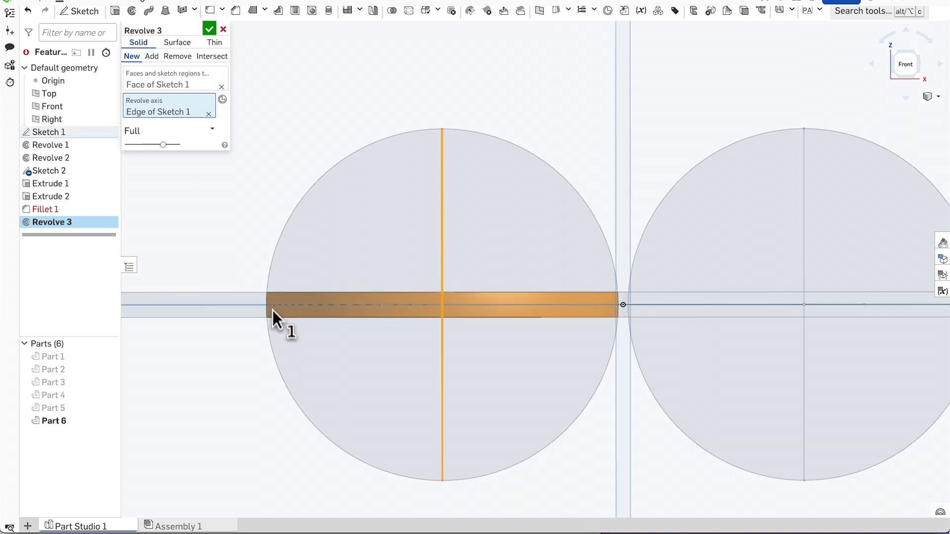
# Check the revolved disc preview's rim against the sphere outline up close and at an angle, and accept the revolve.
pyautogui.scroll(5, 270, 313)
pyautogui.scroll(2, 255, 290)
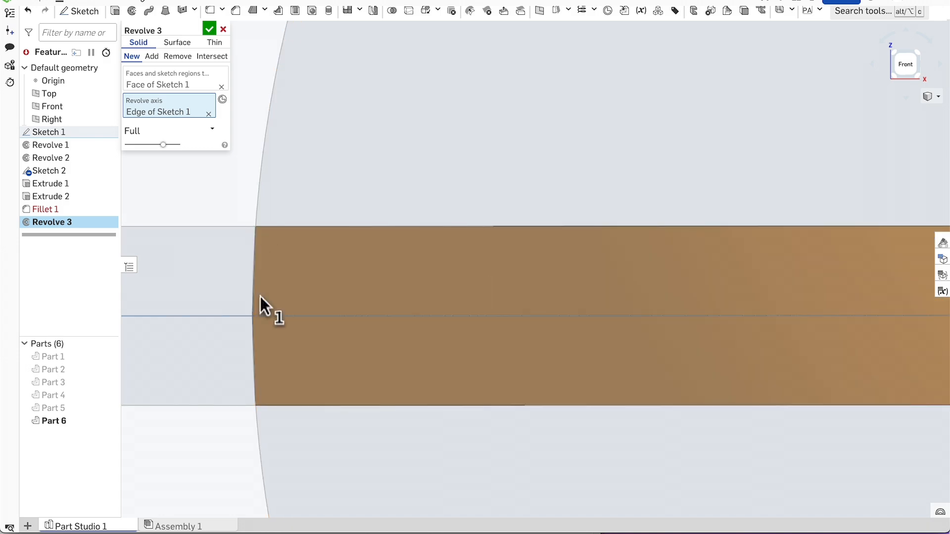
pyautogui.scroll(-6, 252, 336)
pyautogui.scroll(-3, 259, 339)
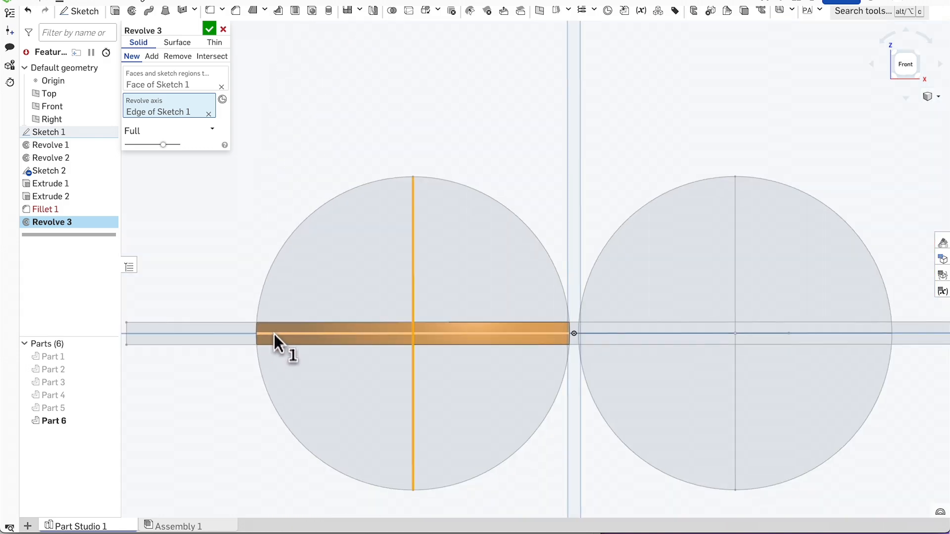
pyautogui.moveTo(589, 210); pyautogui.dragTo(592, 217, button='right')
pyautogui.scroll(4, 676, 352)
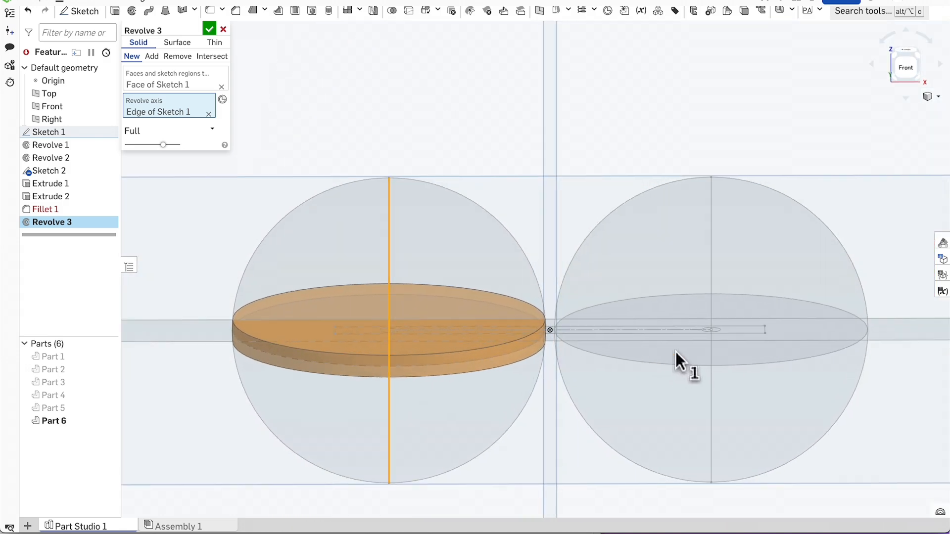
pyautogui.moveTo(825, 416); pyautogui.dragTo(803, 390, button='right')
pyautogui.scroll(-3, 371, 350)
pyautogui.scroll(1, 405, 352)
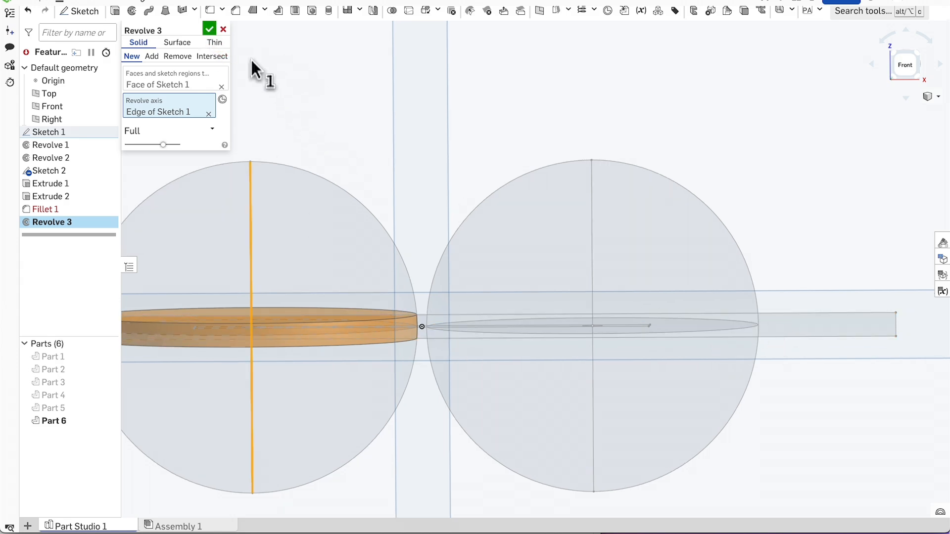
pyautogui.click(209, 30)
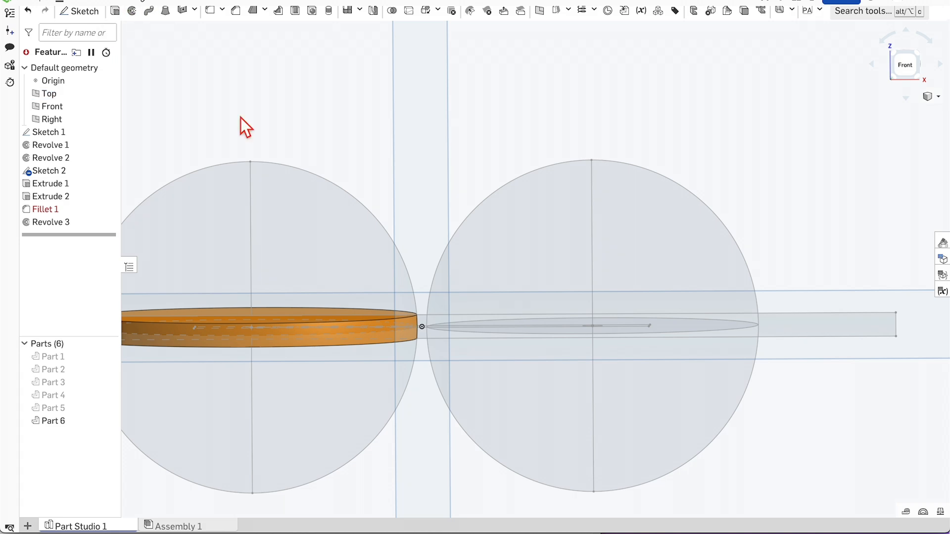
# Examine the new revolved disc from several angles beside the still empty second circle.
pyautogui.scroll(2, 418, 359)
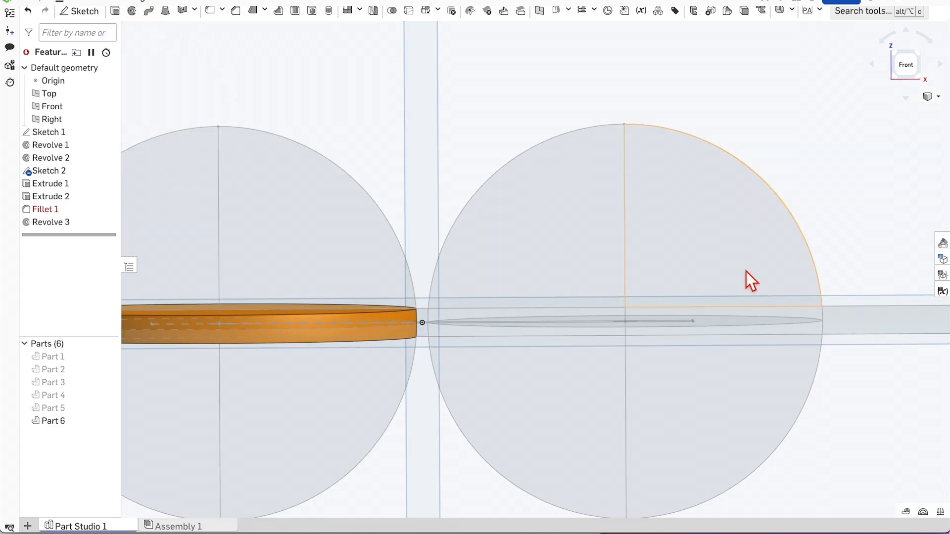
pyautogui.scroll(-1, 746, 271)
pyautogui.scroll(1, 437, 329)
pyautogui.scroll(-2, 384, 290)
pyautogui.scroll(2, 279, 306)
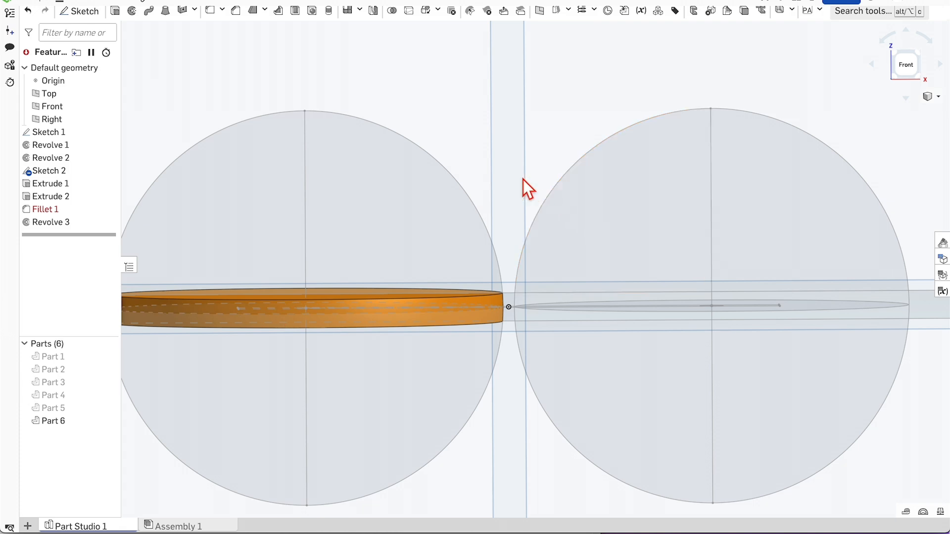
pyautogui.moveTo(523, 180); pyautogui.dragTo(516, 295, button='right')
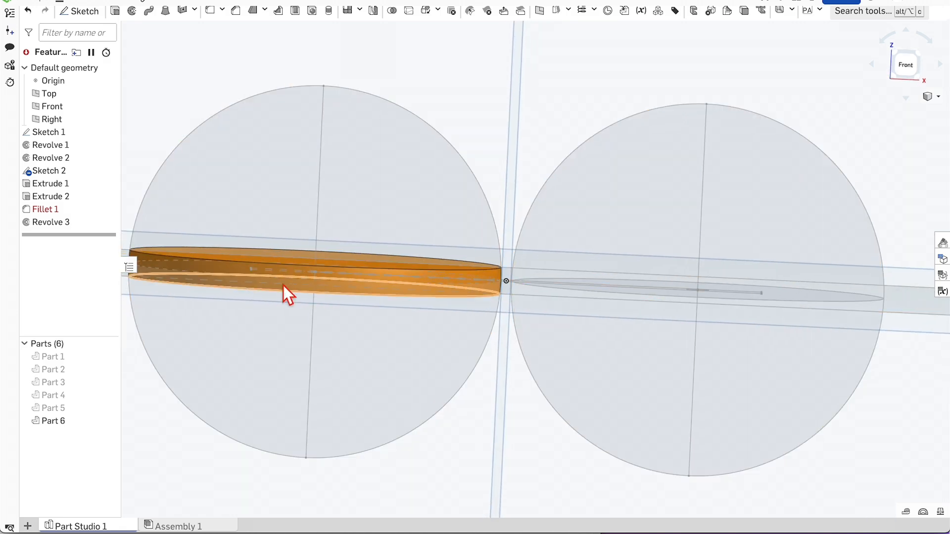
pyautogui.moveTo(527, 112)
pyautogui.mouseDown(button='right')
pyautogui.moveTo(516, 202)
pyautogui.moveTo(517, 123)
pyautogui.mouseUp(button='right')
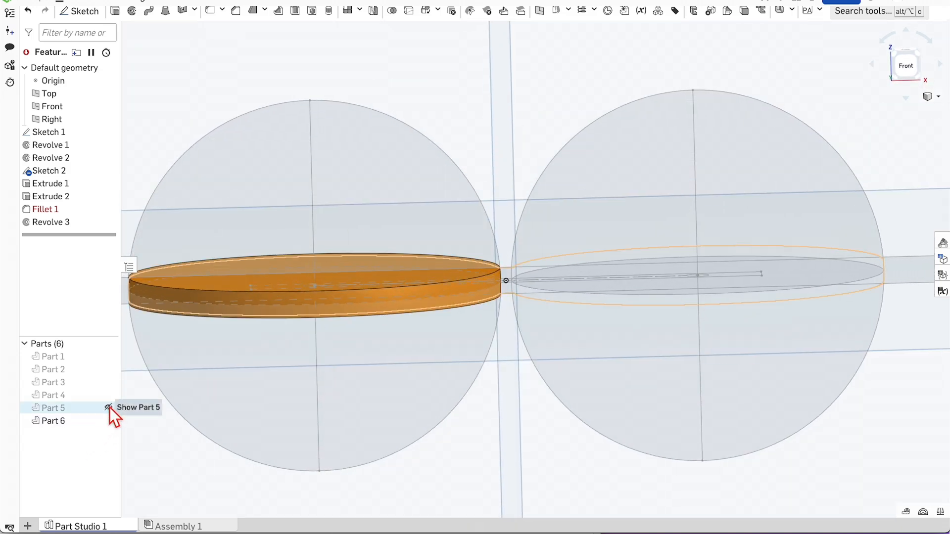
# Show Part 5 and compare the extruded connector with the revolved disc from above.
pyautogui.click(109, 408)
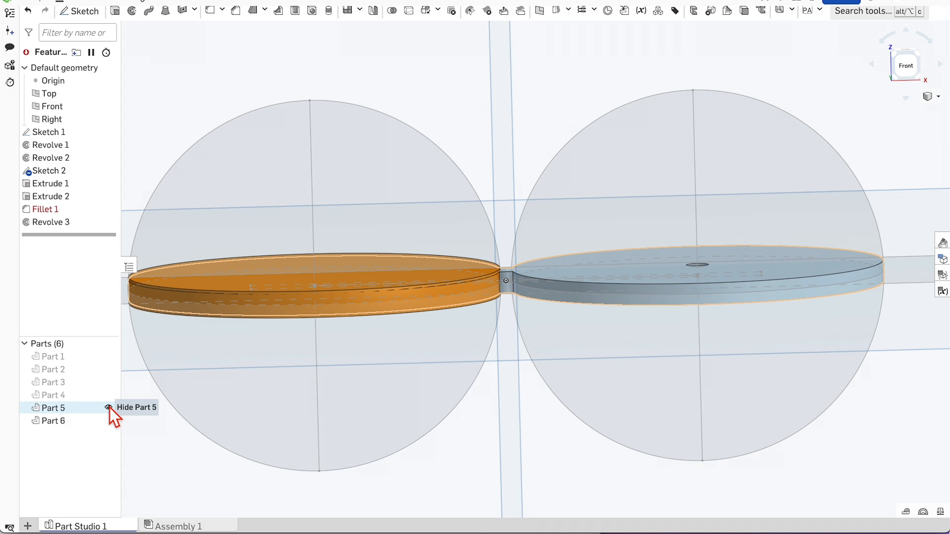
pyautogui.moveTo(567, 313); pyautogui.dragTo(479, 448, button='right')
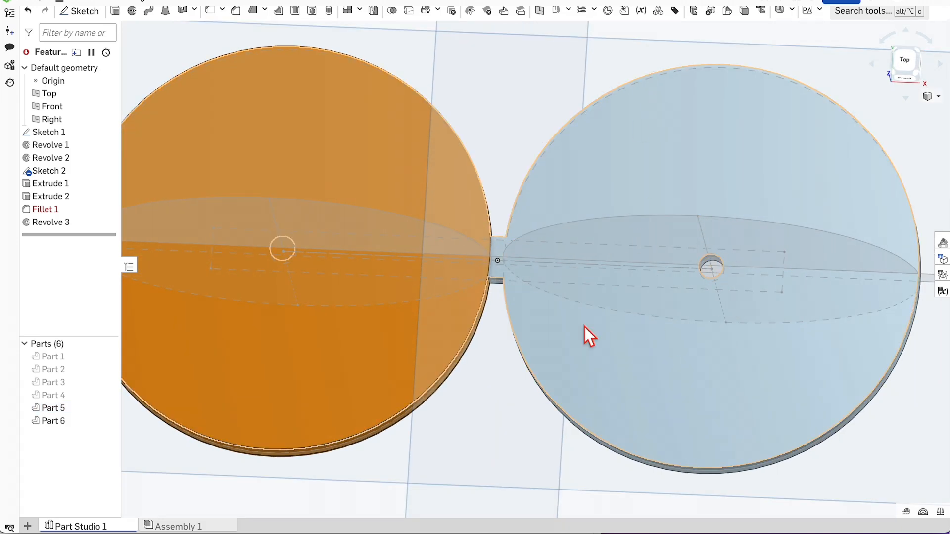
# Compare the extruded connector with the revolved disc edge-on from the front, and hide all parts to leave the sketches exposed.
pyautogui.scroll(-2, 584, 327)
pyautogui.moveTo(542, 355); pyautogui.dragTo(522, 357, button='right')
pyautogui.scroll(3, 559, 322)
pyautogui.moveTo(563, 322); pyautogui.dragTo(386, 366, button='right')
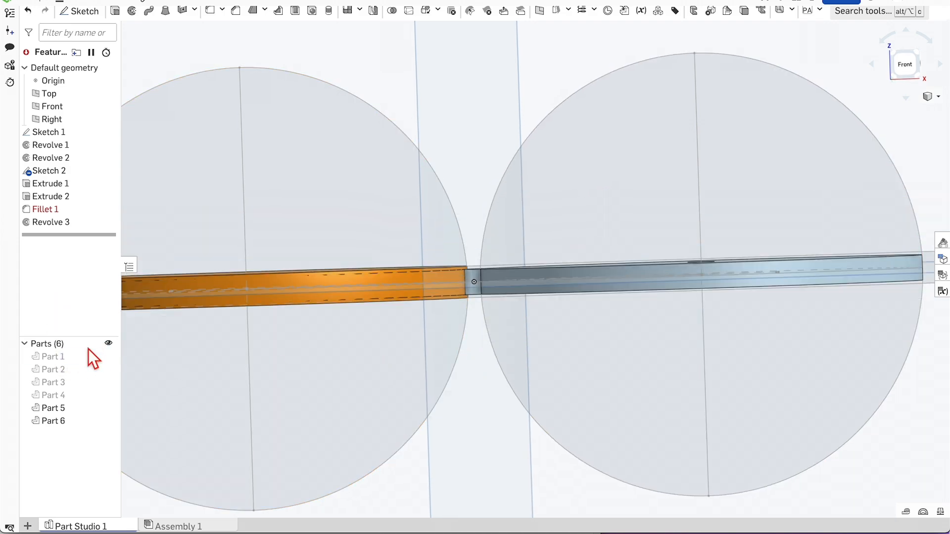
pyautogui.click(108, 343)
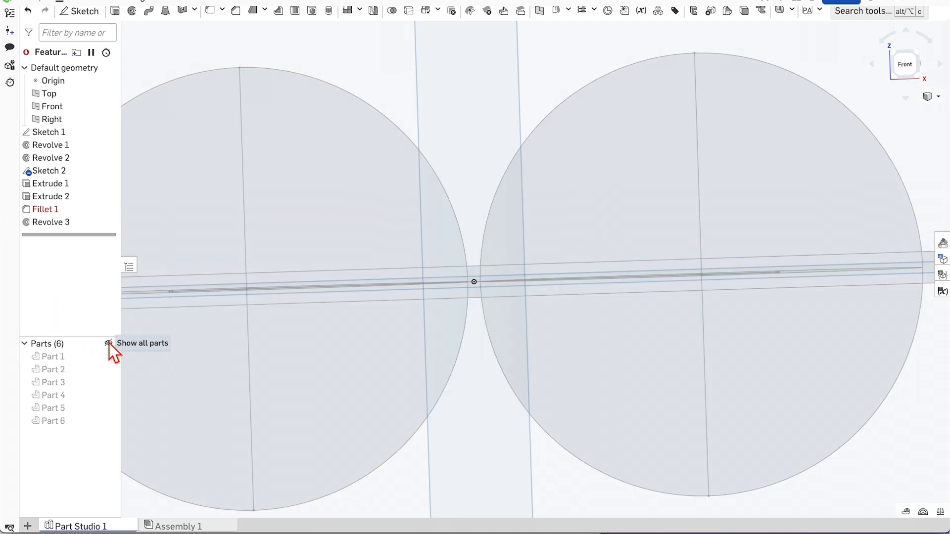
# Revolve the second circle's outer half-strip region of Sketch 1 fully about that circle's vertical centerline as a new solid.
pyautogui.click(132, 12)
pyautogui.scroll(-2, 247, 242)
pyautogui.scroll(1, 806, 270)
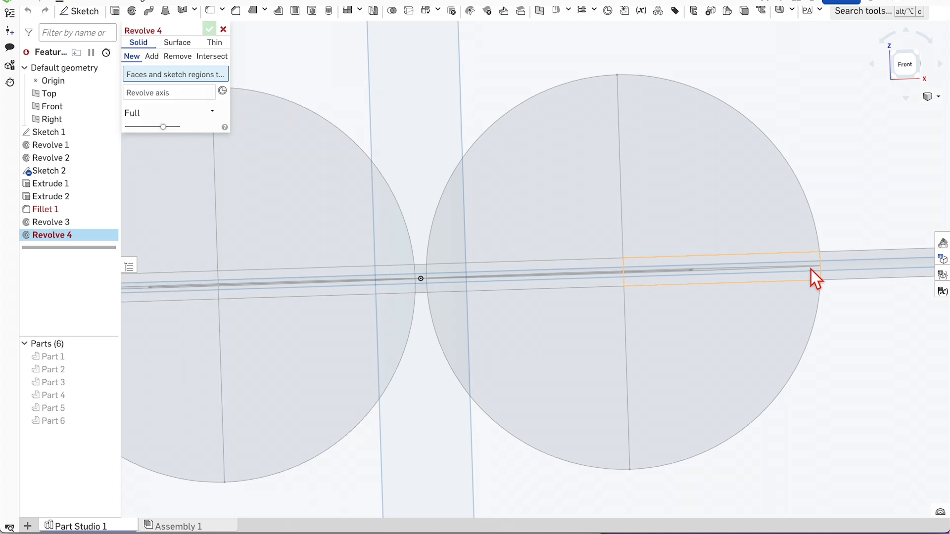
pyautogui.click(799, 258)
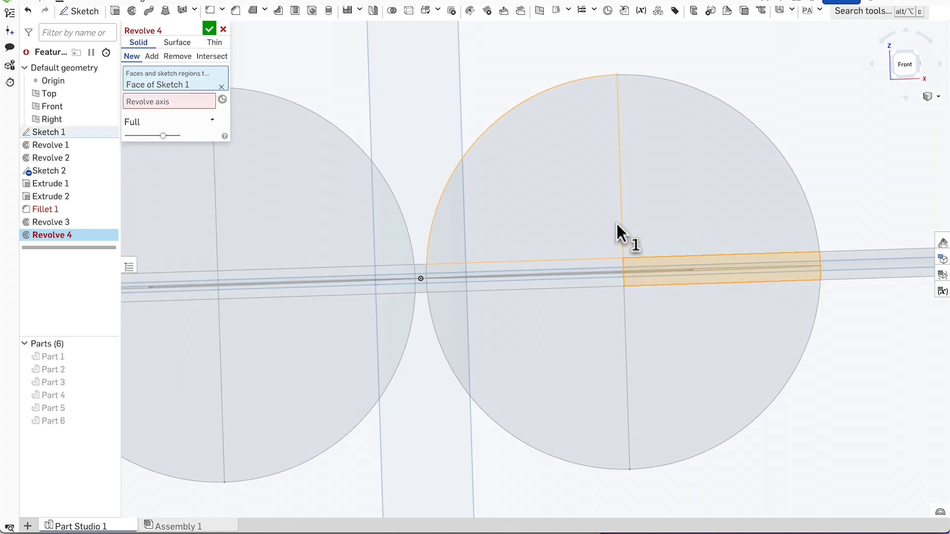
pyautogui.click(166, 102)
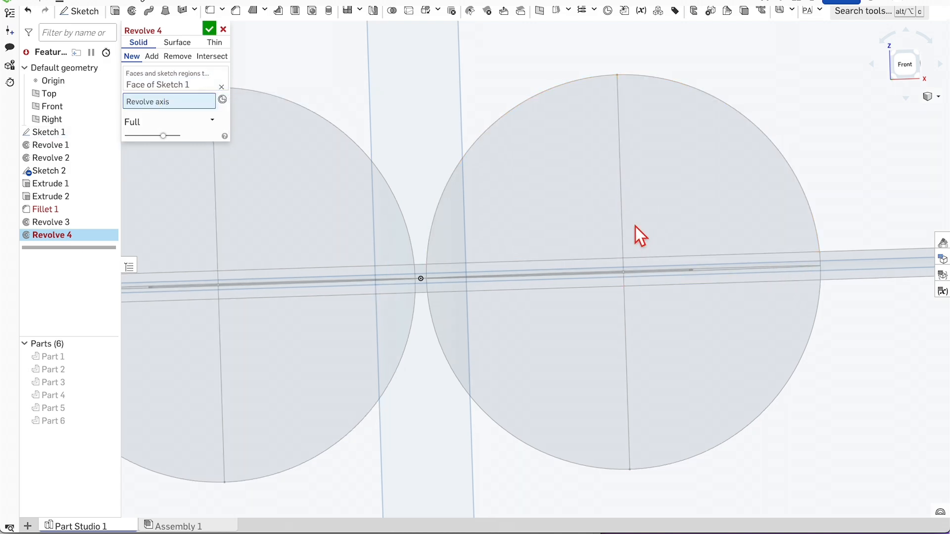
pyautogui.click(624, 237)
pyautogui.scroll(-3, 604, 297)
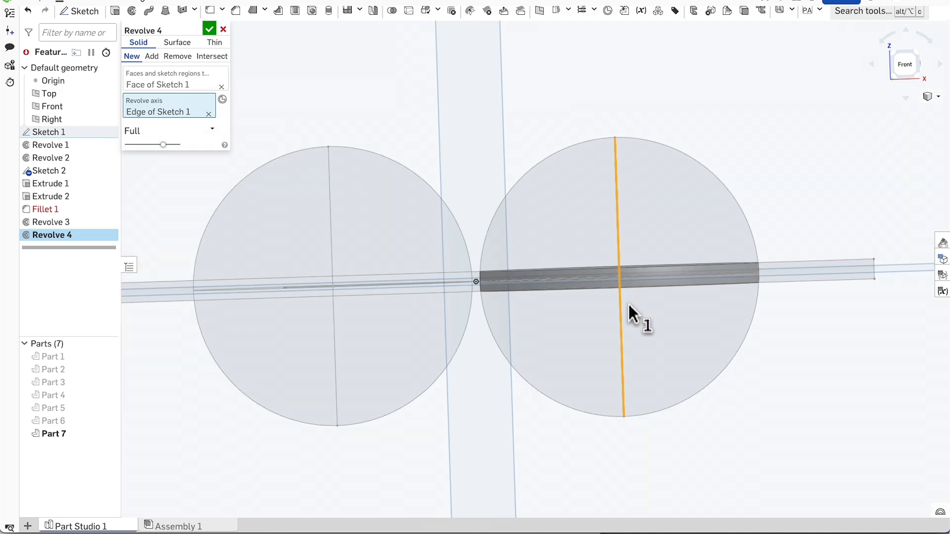
pyautogui.scroll(3, 544, 322)
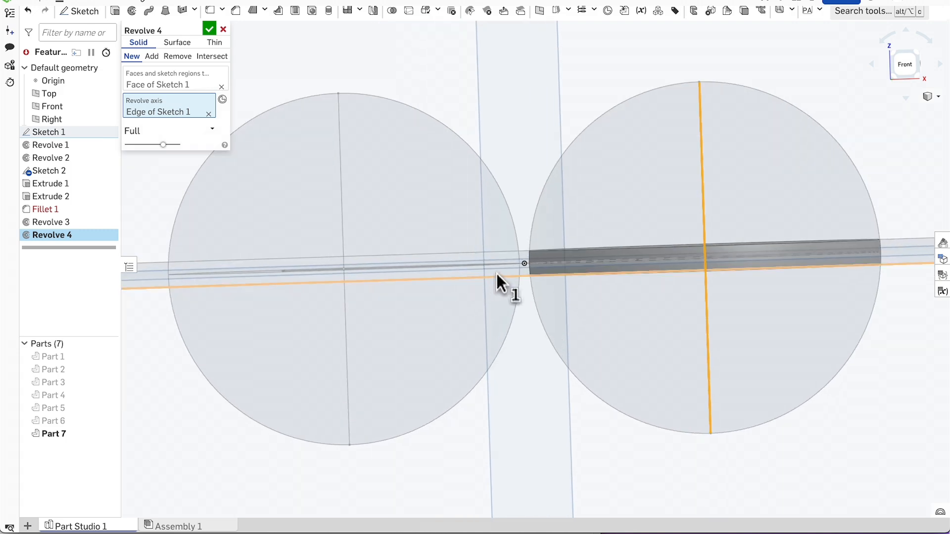
pyautogui.click(210, 30)
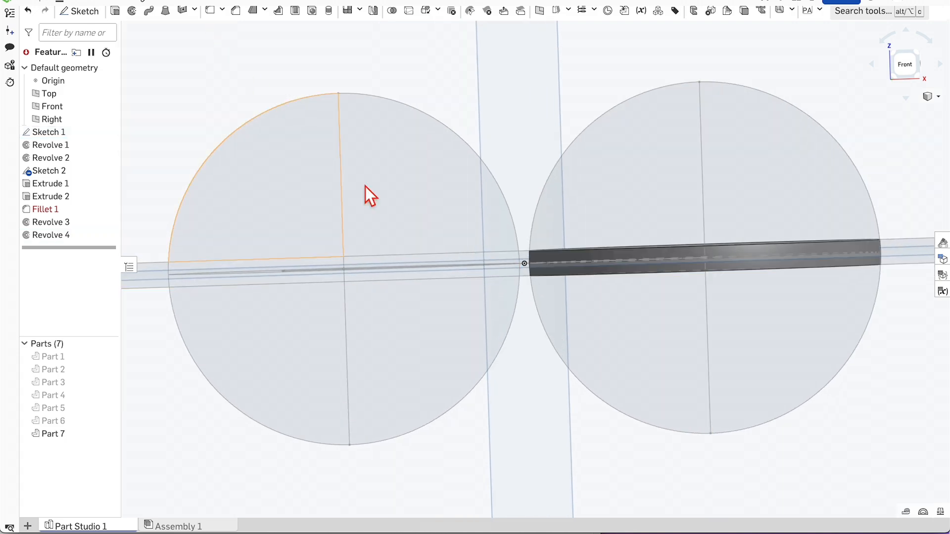
# Show Part 5, Part 6 and Part 7 together, leaving the four half-spheres hidden.
pyautogui.click(108, 421)
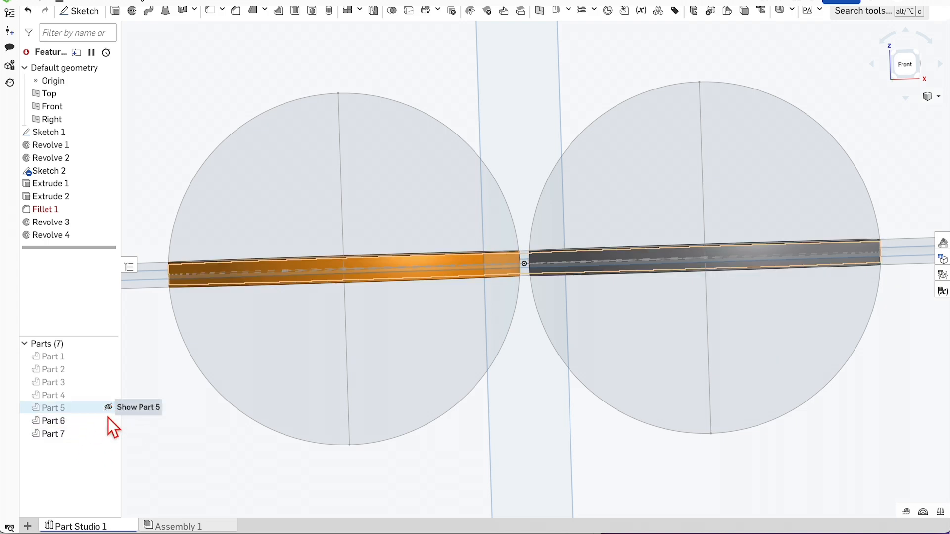
pyautogui.click(108, 420)
pyautogui.click(109, 433)
pyautogui.click(108, 407)
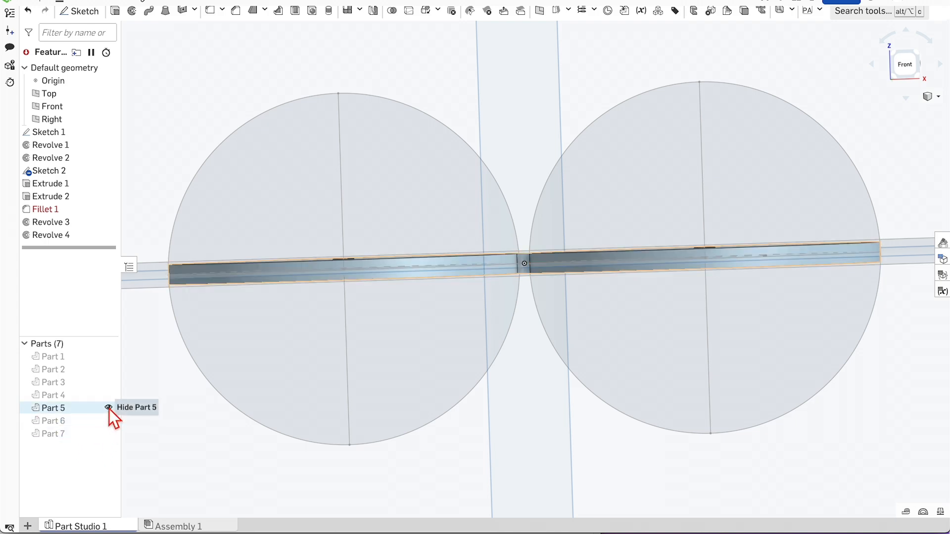
pyautogui.click(109, 422)
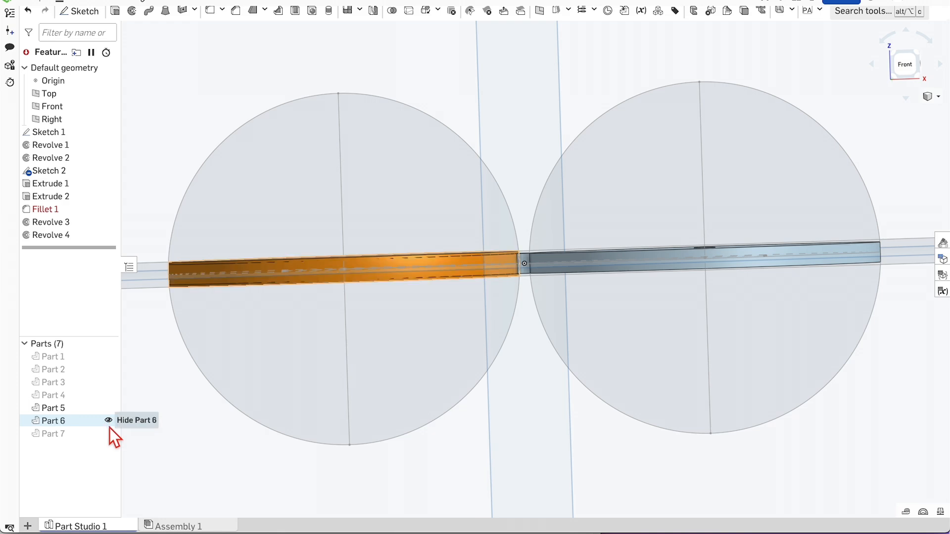
pyautogui.click(108, 434)
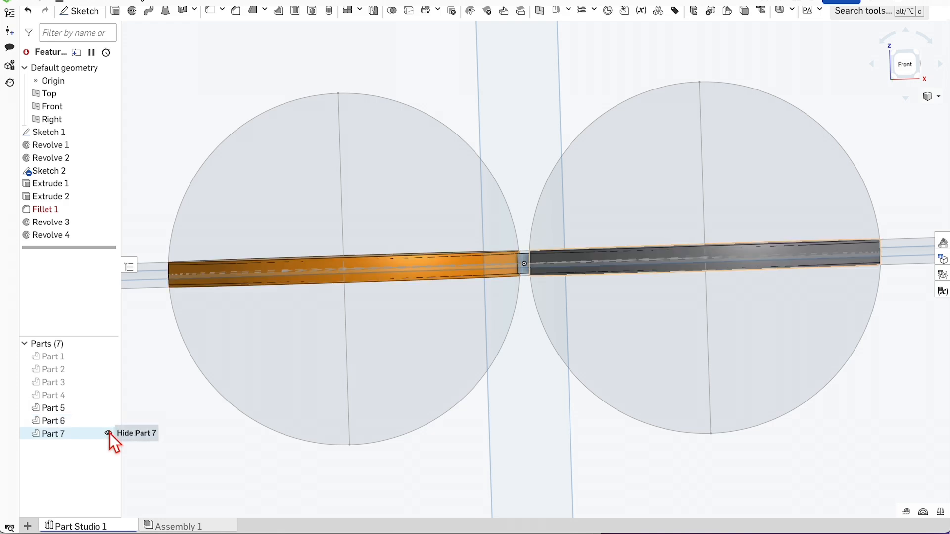
# Combine Part 5, Part 6 and Part 7 with a Boolean union, with Keep tools turned off.
pyautogui.click(391, 11)
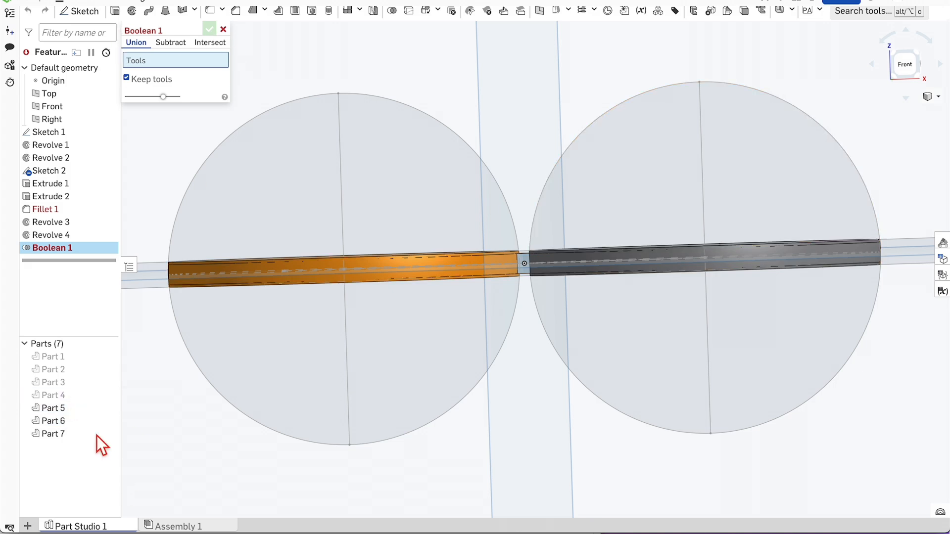
pyautogui.click(47, 409)
pyautogui.click(60, 421)
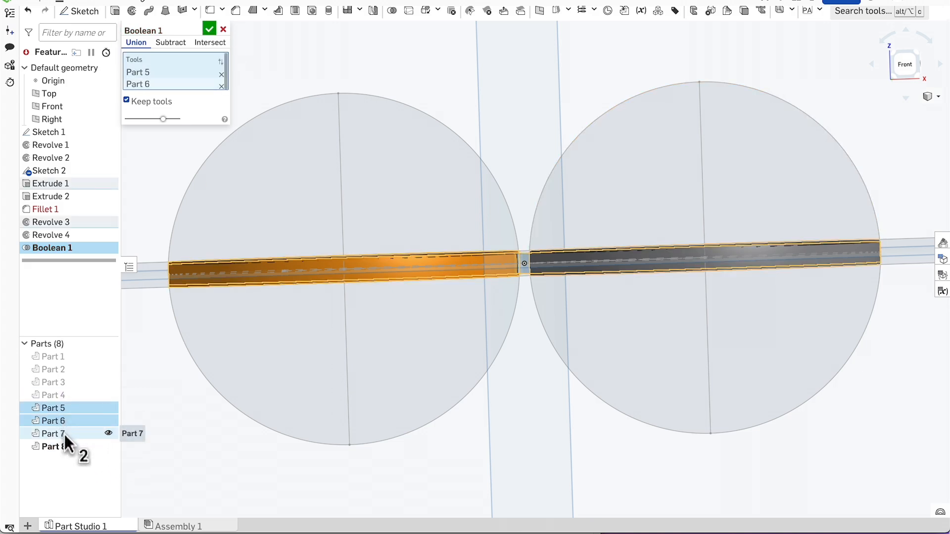
pyautogui.click(64, 435)
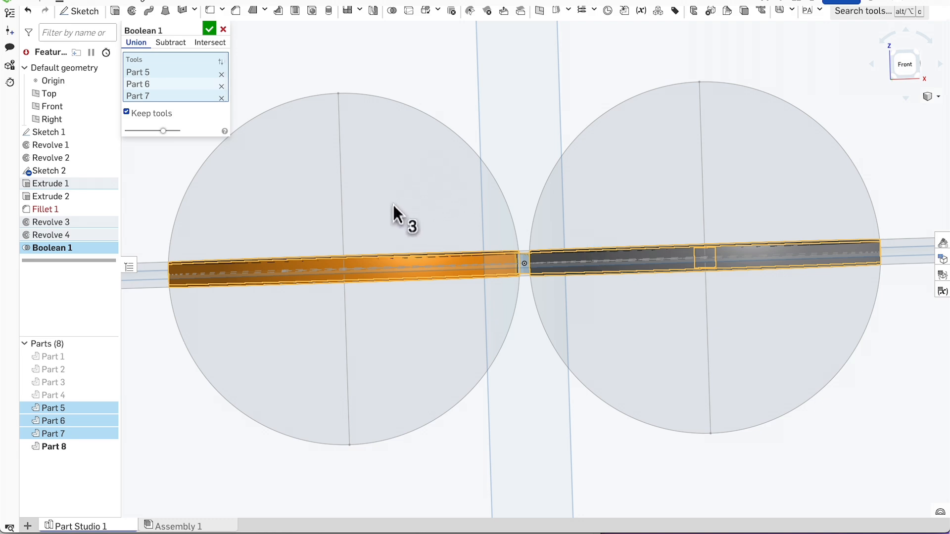
pyautogui.click(127, 113)
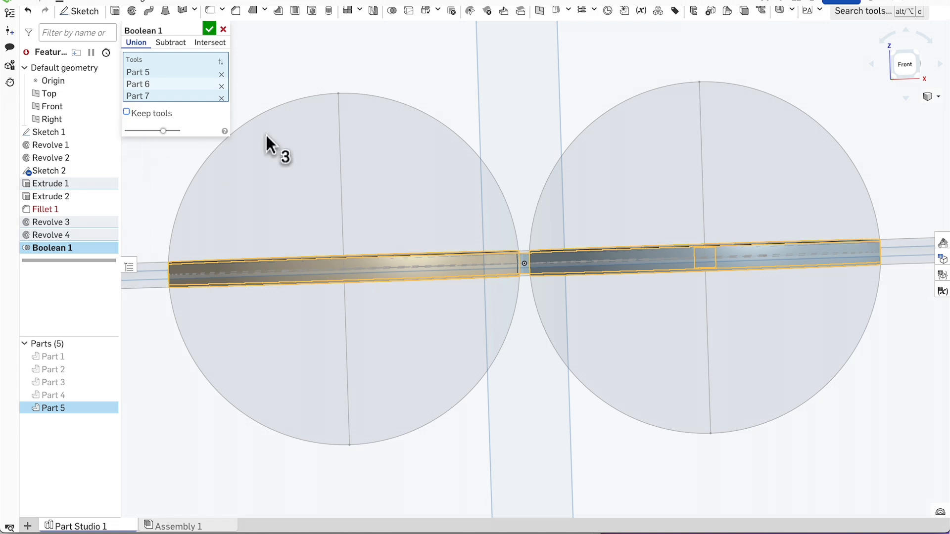
pyautogui.click(208, 30)
# Examine the merged connector up close where the narrow bridge meets the two curved disc rims.
pyautogui.scroll(2, 497, 206)
pyautogui.moveTo(514, 169); pyautogui.dragTo(535, 195, button='right')
pyautogui.scroll(3, 533, 265)
pyautogui.scroll(4, 539, 275)
pyautogui.scroll(-5, 532, 262)
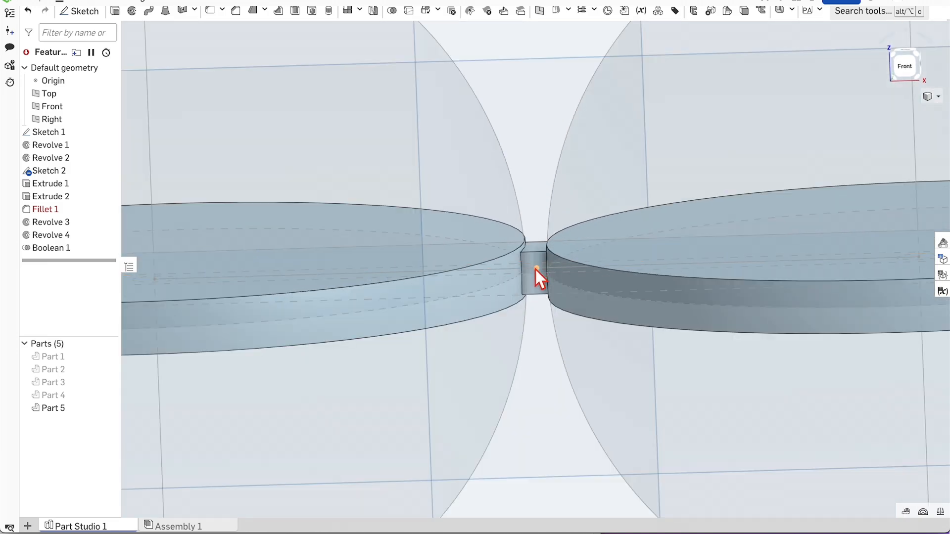
pyautogui.scroll(5, 538, 244)
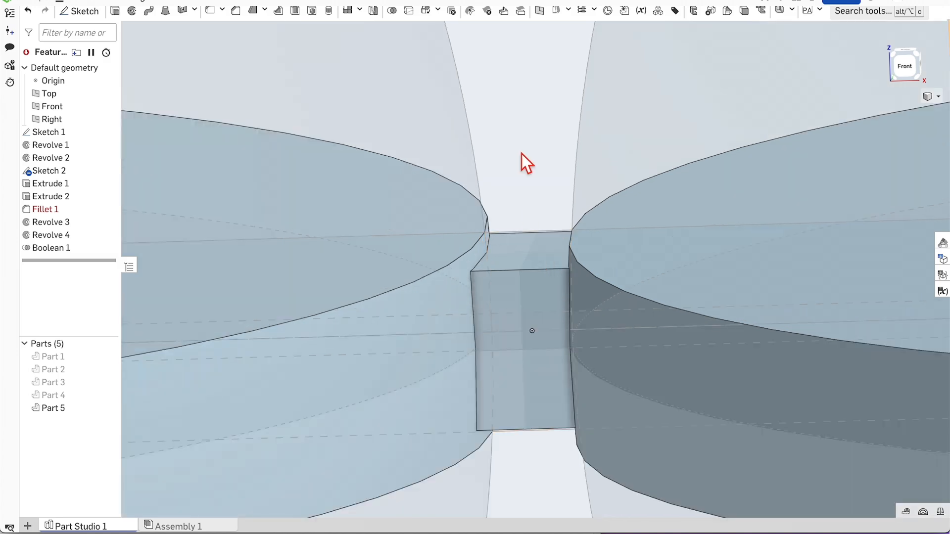
pyautogui.scroll(-4, 524, 197)
pyautogui.scroll(-5, 524, 269)
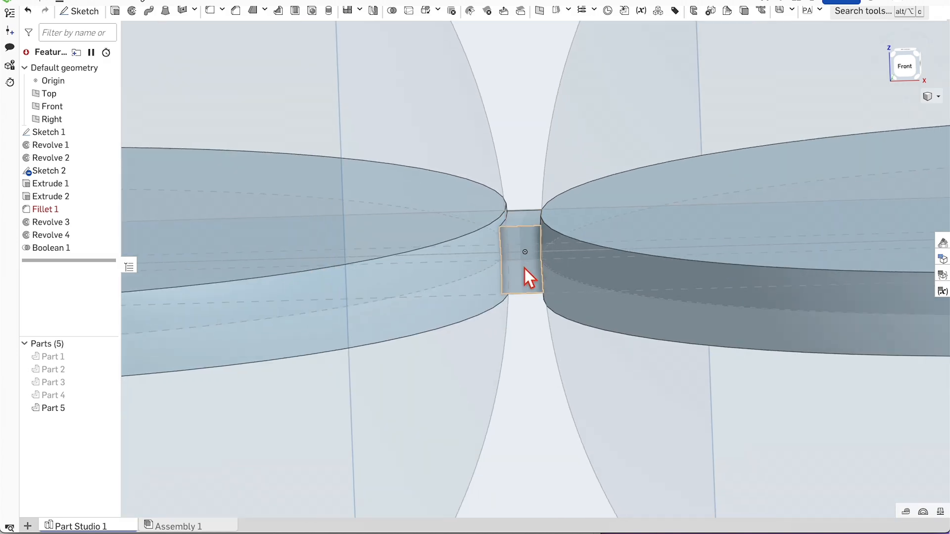
pyautogui.moveTo(530, 304)
pyautogui.mouseDown(button='right')
pyautogui.moveTo(531, 287)
pyautogui.moveTo(530, 313)
pyautogui.mouseUp(button='right')
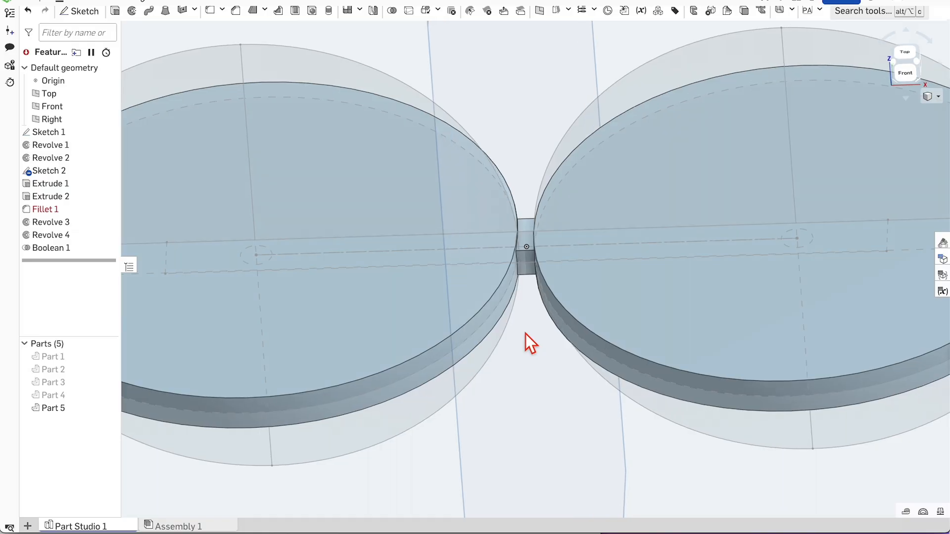
pyautogui.moveTo(525, 333); pyautogui.dragTo(525, 330, button='right')
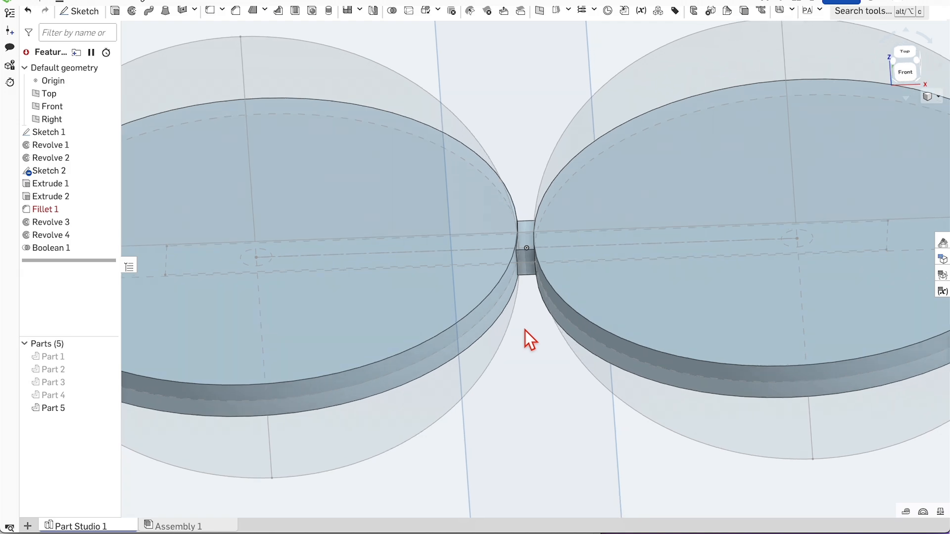
pyautogui.scroll(-3, 455, 258)
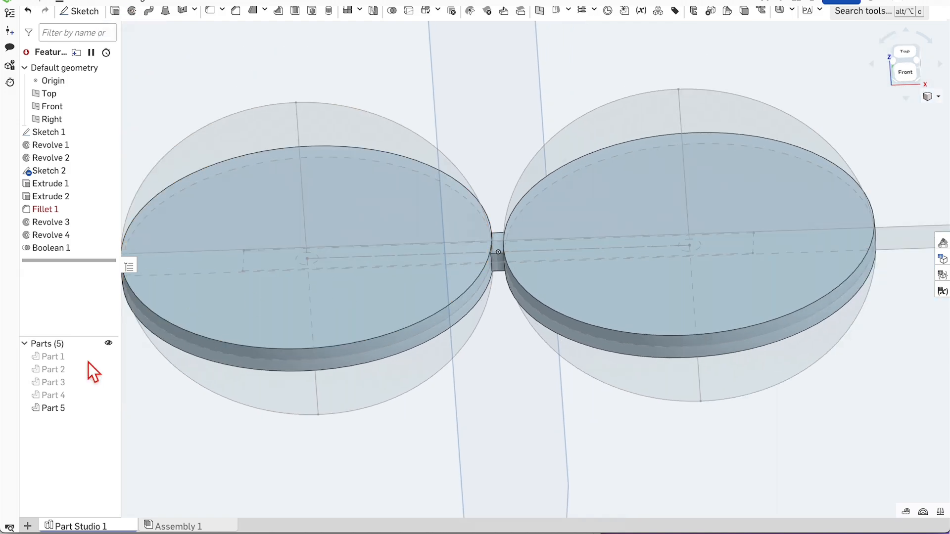
# Show all parts and check from the front how the connector's rims blend with both spheres' outlines.
pyautogui.click(109, 344)
pyautogui.click(108, 345)
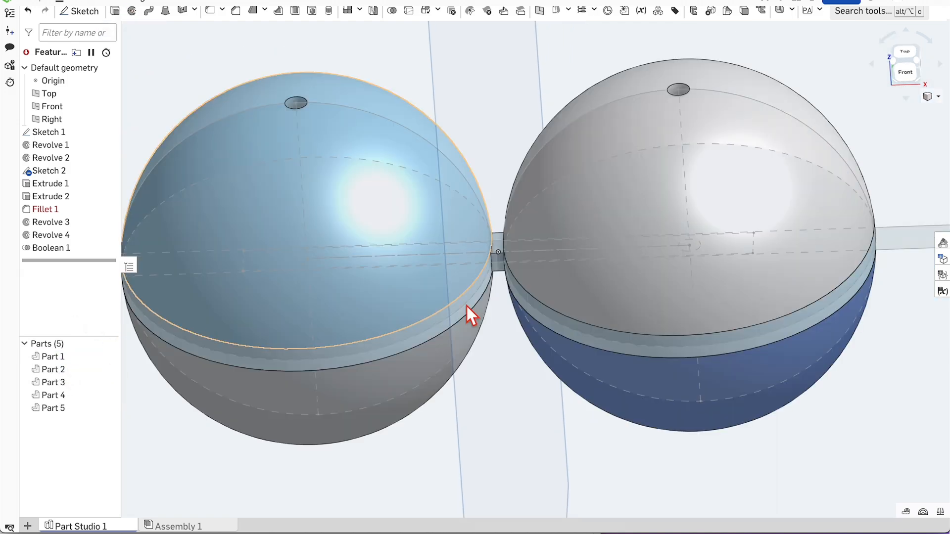
pyautogui.scroll(2, 497, 342)
pyautogui.moveTo(498, 353); pyautogui.dragTo(497, 323, button='right')
pyautogui.scroll(-3, 497, 323)
pyautogui.scroll(3, 298, 351)
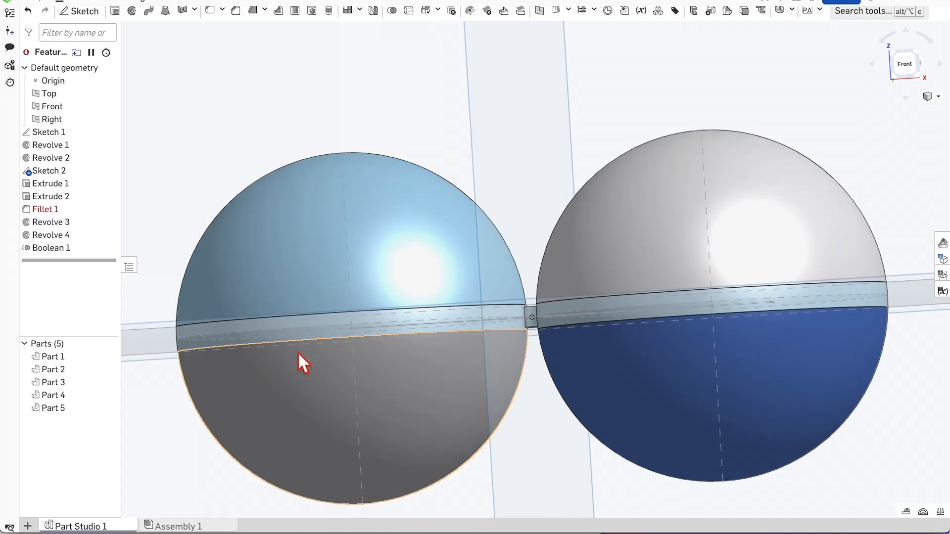
pyautogui.scroll(-2, 248, 334)
pyautogui.scroll(1, 283, 320)
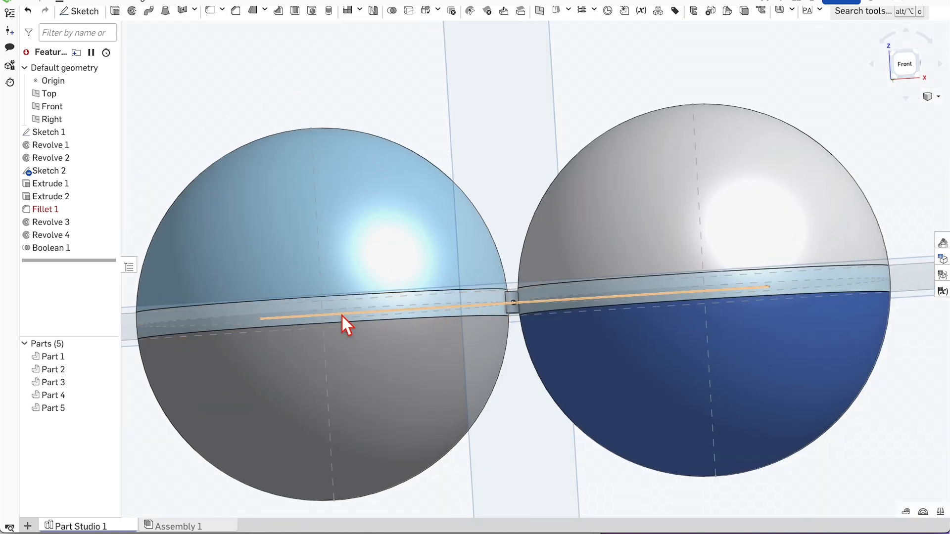
pyautogui.scroll(-1, 501, 289)
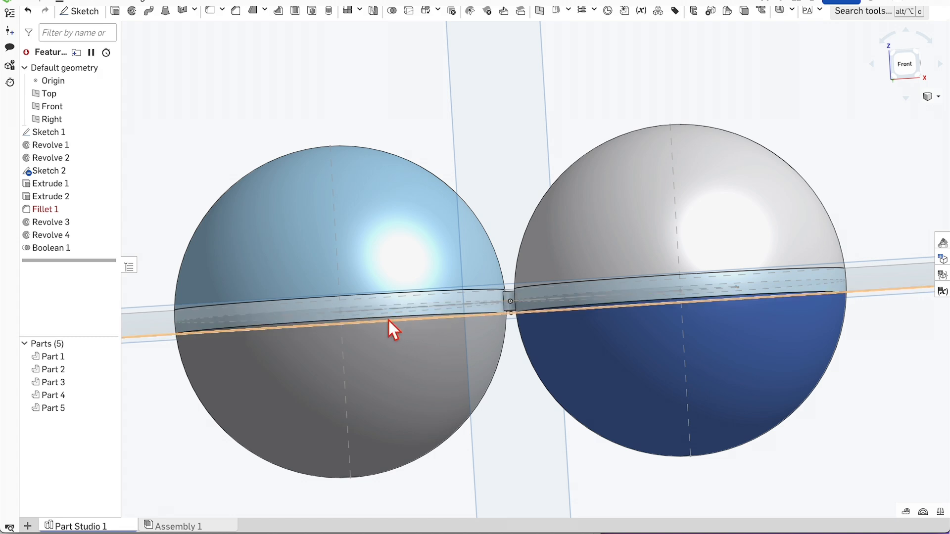
pyautogui.scroll(1, 391, 314)
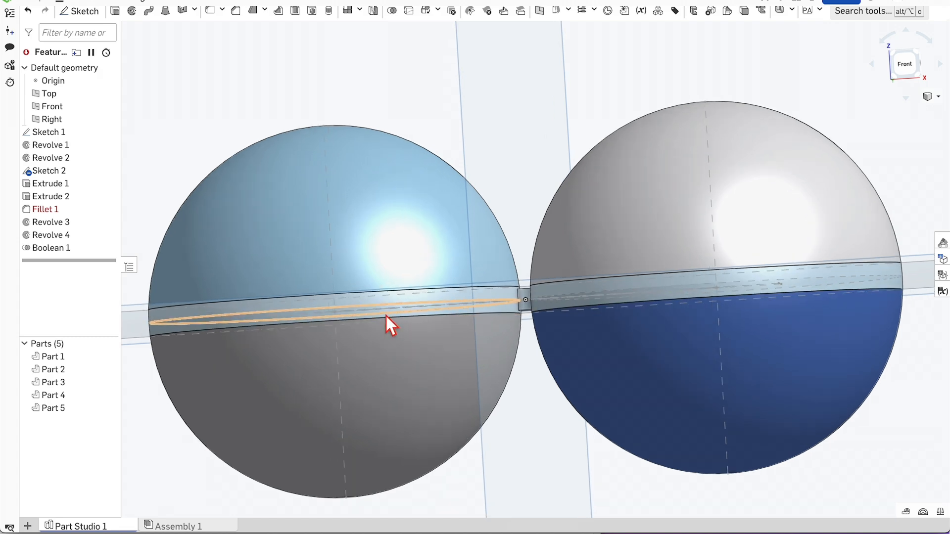
# Examine the assembled spheres at an angle from above, including the top holes and the bridge between them.
pyautogui.scroll(-2, 518, 204)
pyautogui.moveTo(521, 179); pyautogui.dragTo(523, 223, button='right')
pyautogui.scroll(-1, 512, 331)
pyautogui.scroll(3, 515, 163)
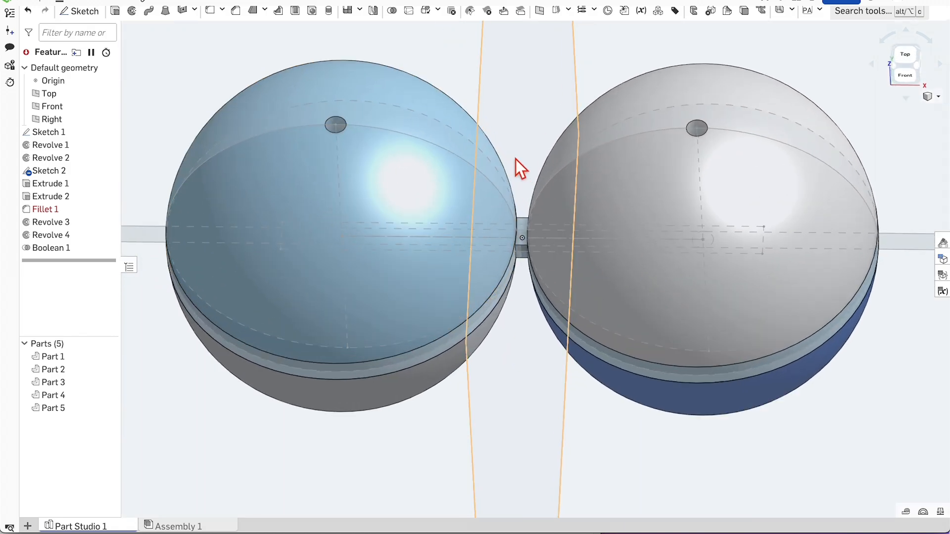
pyautogui.scroll(1, 523, 233)
pyautogui.moveTo(529, 203)
pyautogui.mouseDown(button='right')
pyautogui.moveTo(530, 182)
pyautogui.moveTo(514, 202)
pyautogui.mouseUp(button='right')
pyautogui.scroll(1, 520, 250)
pyautogui.scroll(-2, 540, 364)
pyautogui.moveTo(539, 364); pyautogui.dragTo(526, 390, button='right')
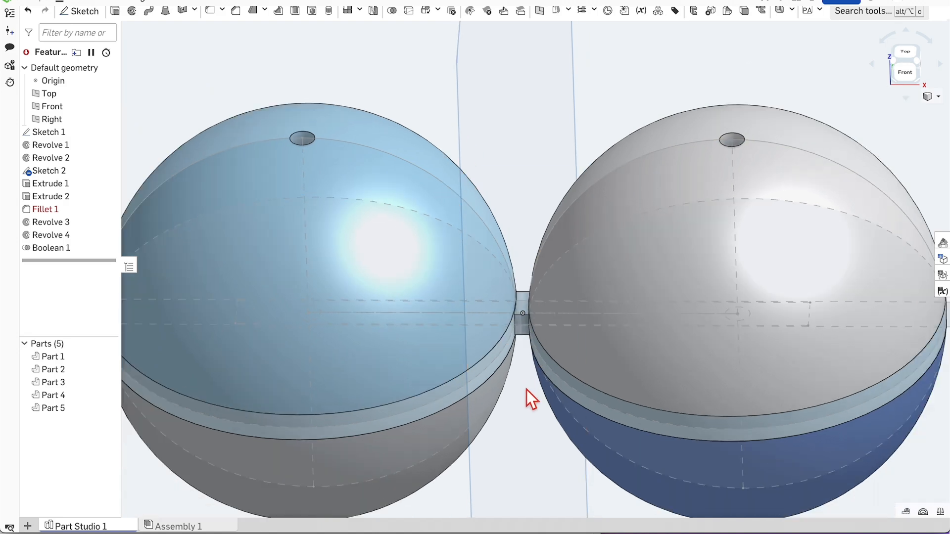
pyautogui.scroll(2, 523, 392)
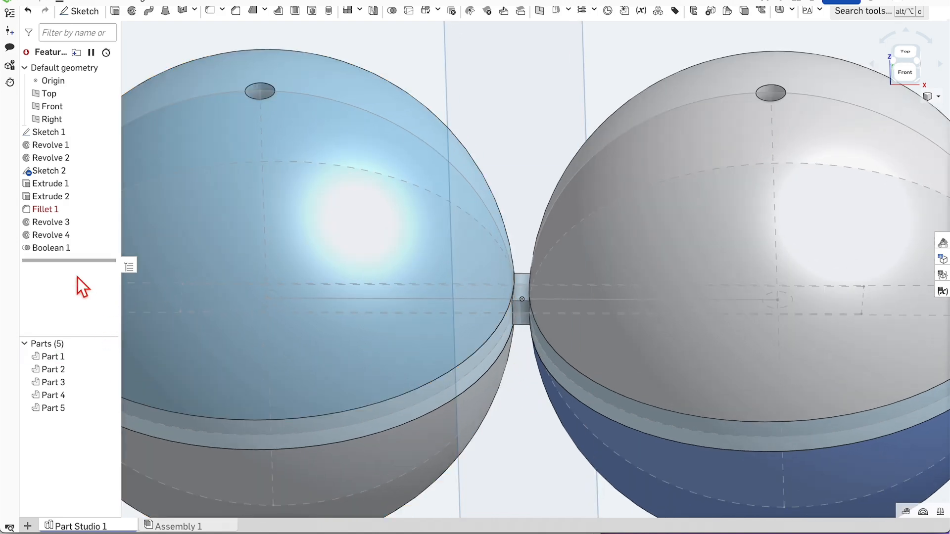
# Hide all parts and set the diameter of both small hole circles in Sketch 2 to 2.5 mm, viewing the sketch plane head-on.
pyautogui.click(108, 344)
pyautogui.scroll(-5, 447, 319)
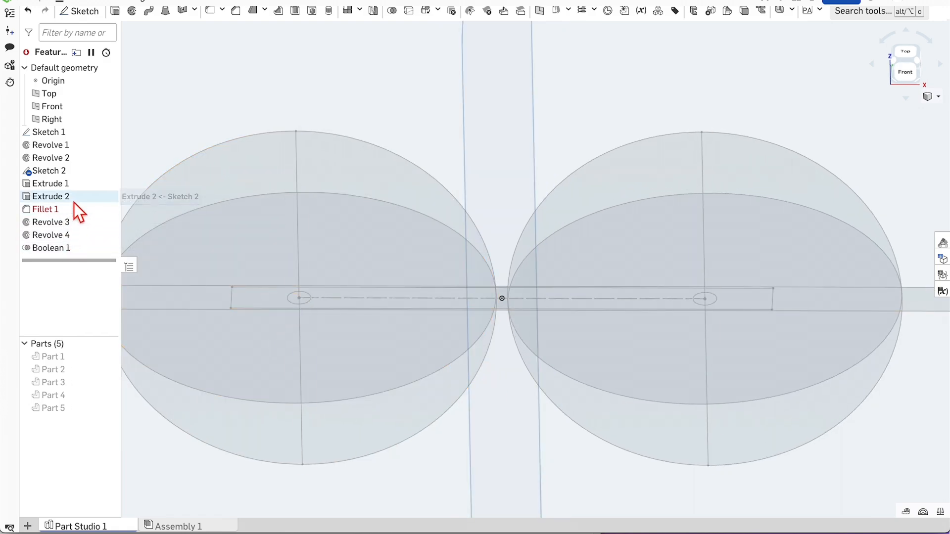
pyautogui.doubleClick(64, 173)
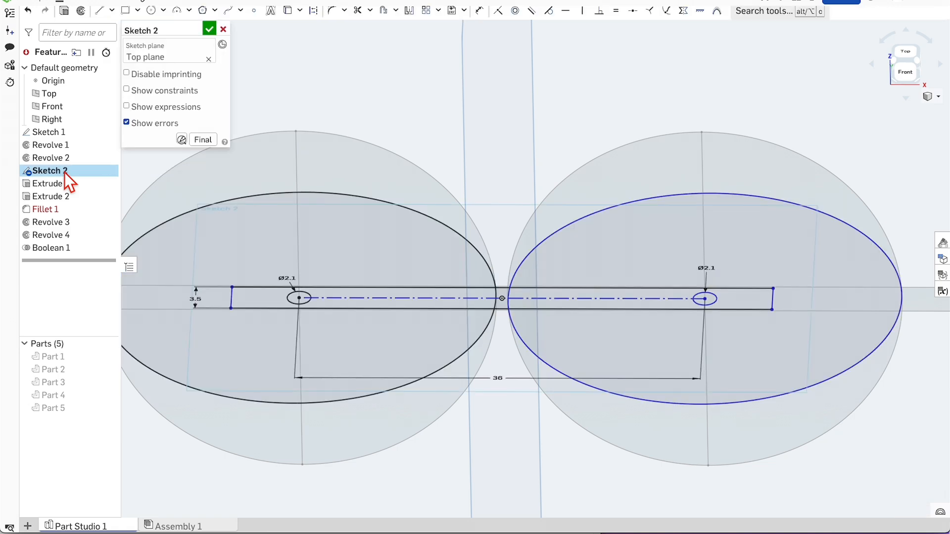
pyautogui.rightClick(393, 357)
pyautogui.click(430, 350)
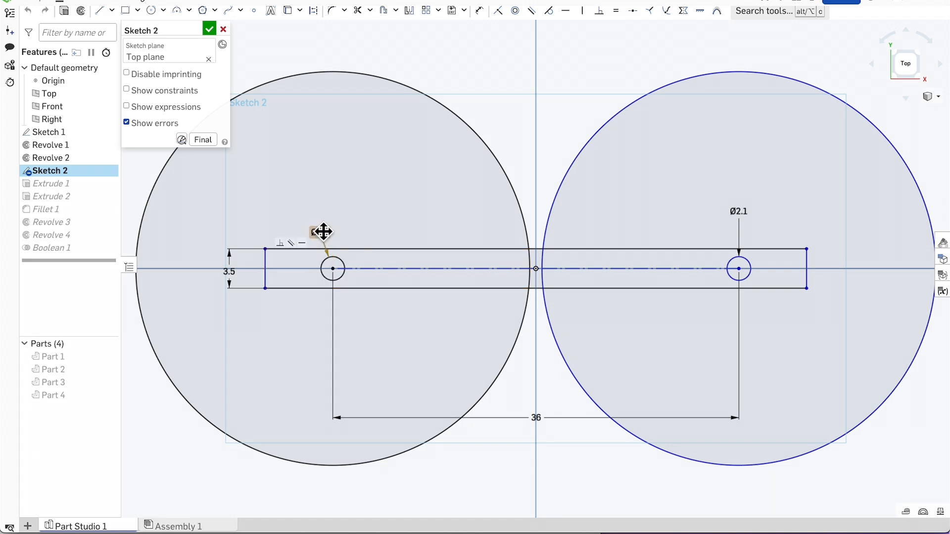
pyautogui.doubleClick(325, 231)
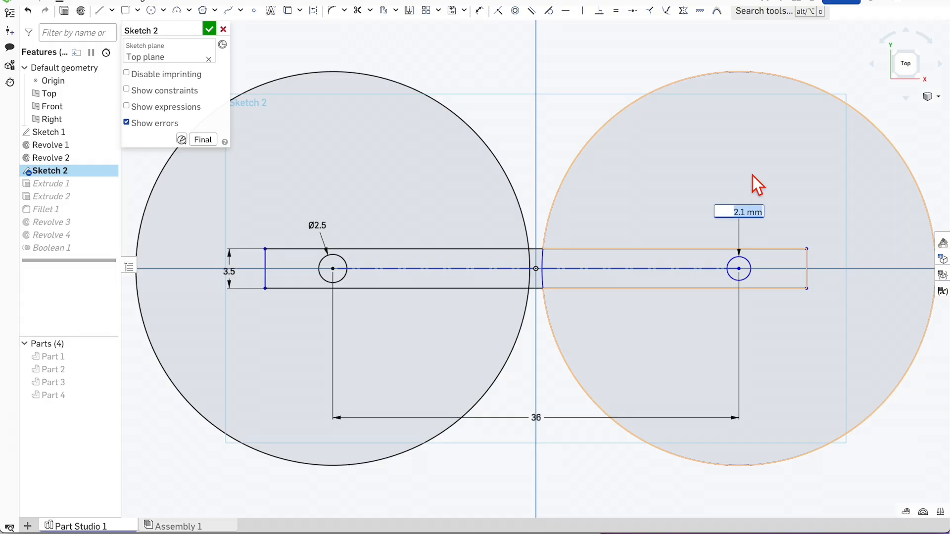
pyautogui.write('5')
pyautogui.press('Return')
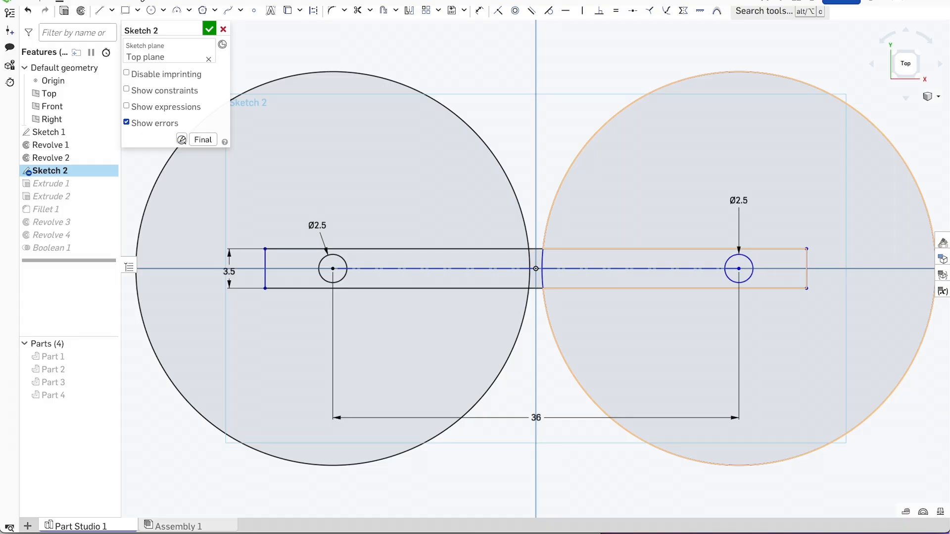
# Try to add a sketch fillet between the two large circles in Sketch 2.
pyautogui.doubleClick(742, 202)
pyautogui.scroll(-2, 550, 382)
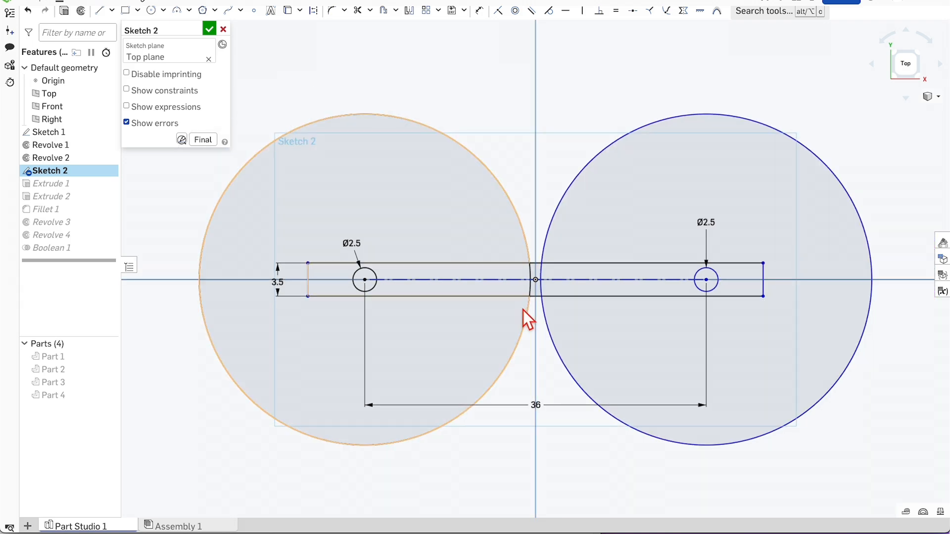
pyautogui.moveTo(617, 492)
pyautogui.mouseDown(button='right')
pyautogui.moveTo(622, 456)
pyautogui.moveTo(618, 497)
pyautogui.moveTo(592, 462)
pyautogui.mouseUp(button='right')
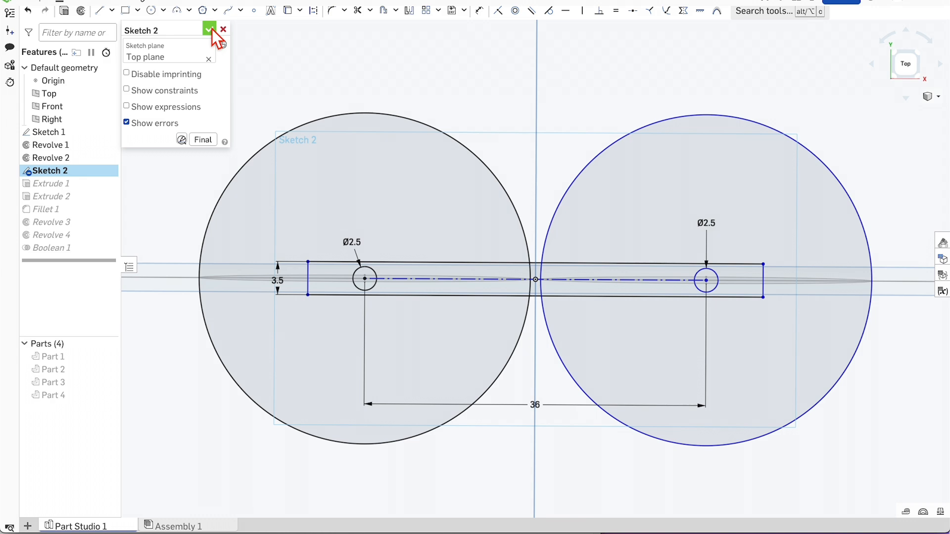
pyautogui.scroll(4, 545, 262)
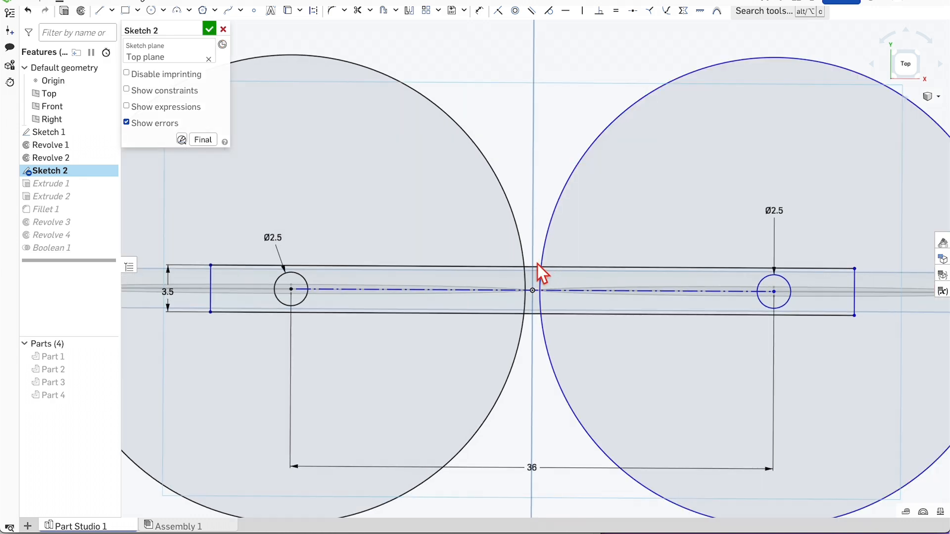
pyautogui.scroll(3, 537, 266)
pyautogui.scroll(-4, 536, 265)
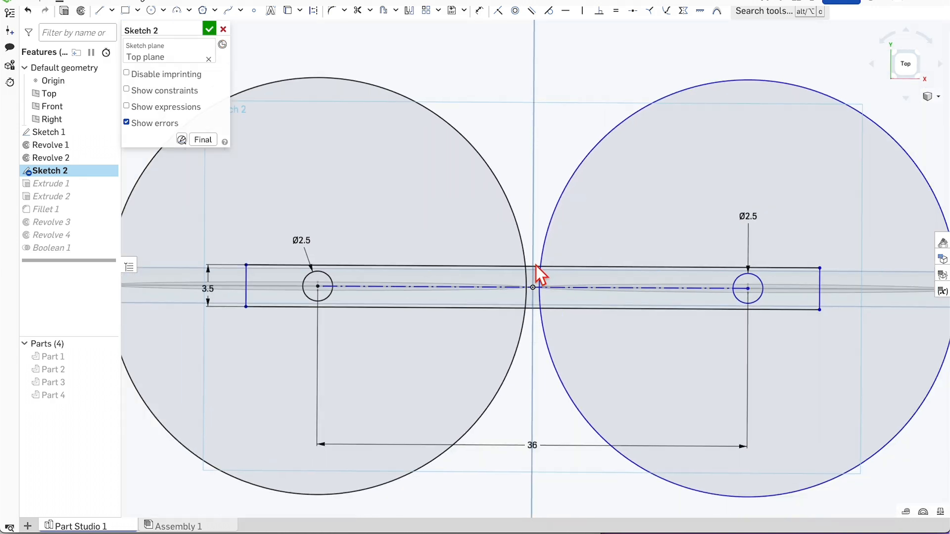
pyautogui.scroll(-1, 535, 266)
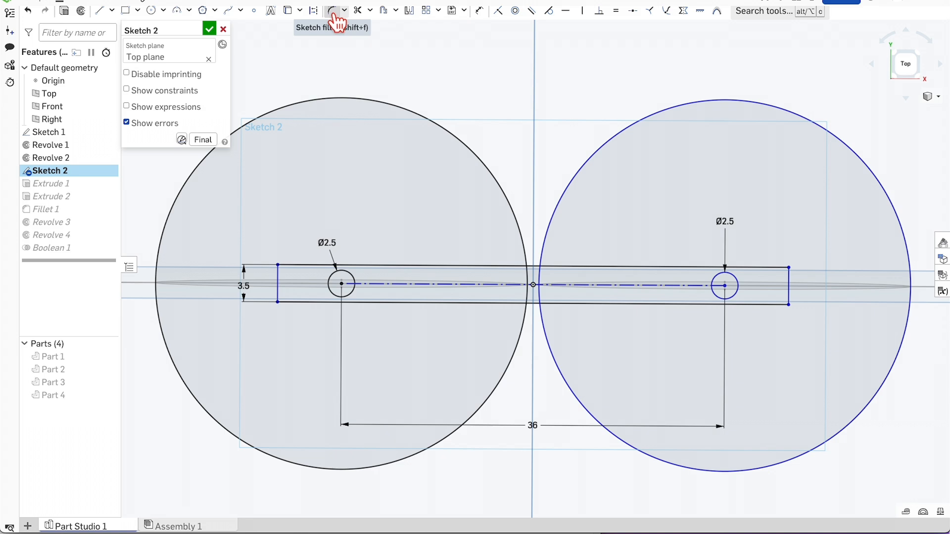
pyautogui.click(493, 172)
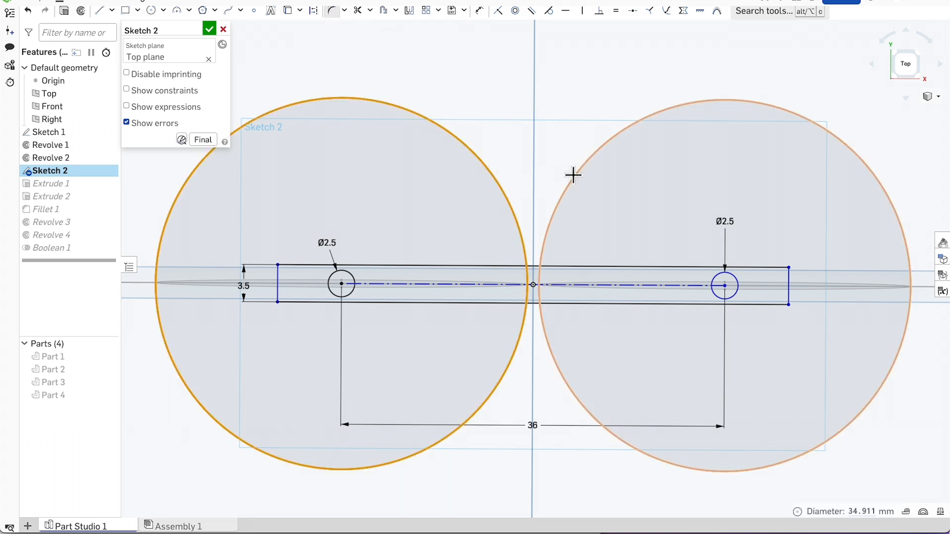
pyautogui.click(573, 175)
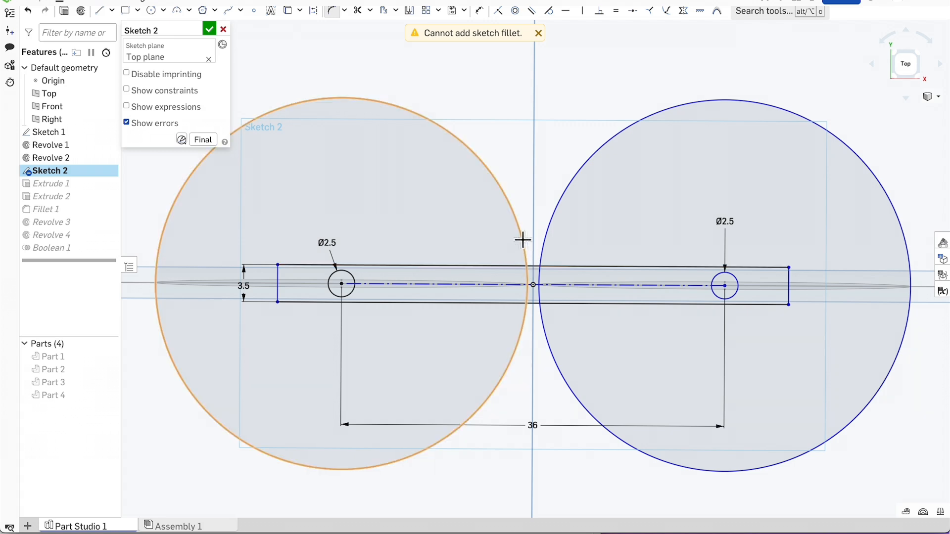
# Accept the Sketch 2 edits and show only the connector, Part 5, angled to expose the bridge between its discs.
pyautogui.click(210, 30)
pyautogui.scroll(2, 515, 275)
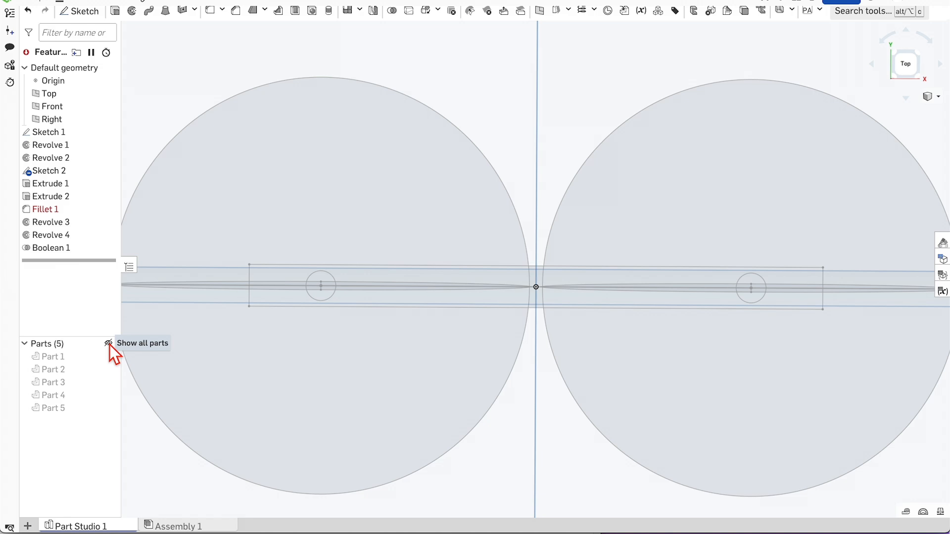
pyautogui.click(108, 343)
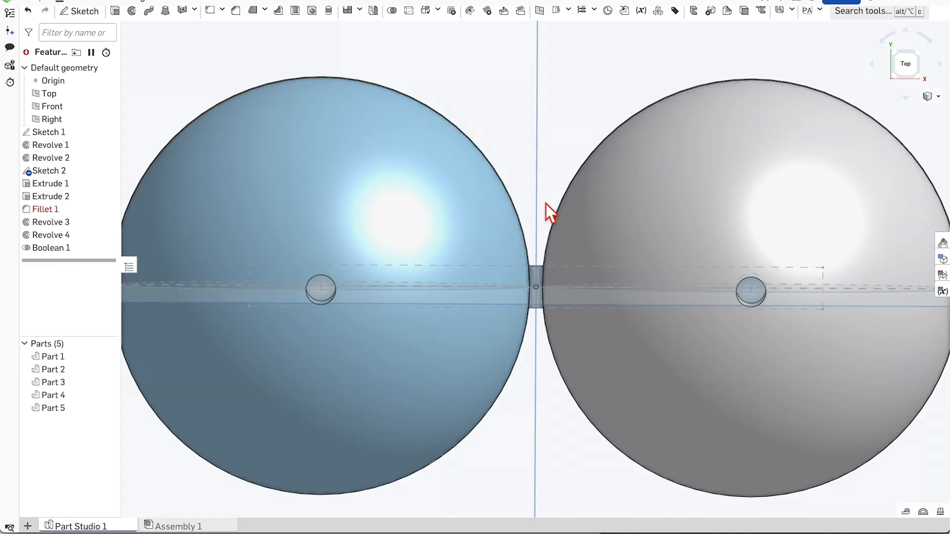
pyautogui.scroll(-2, 532, 206)
pyautogui.scroll(2, 535, 218)
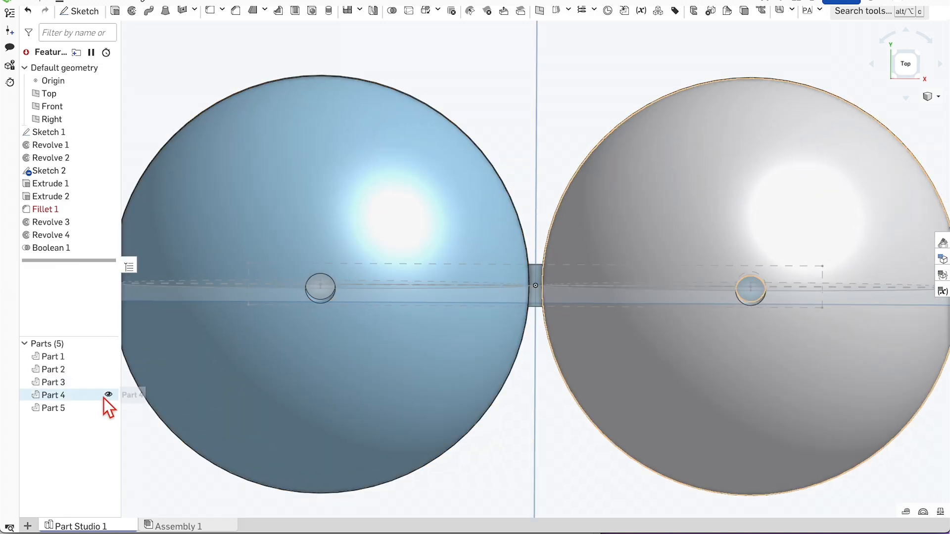
pyautogui.click(108, 344)
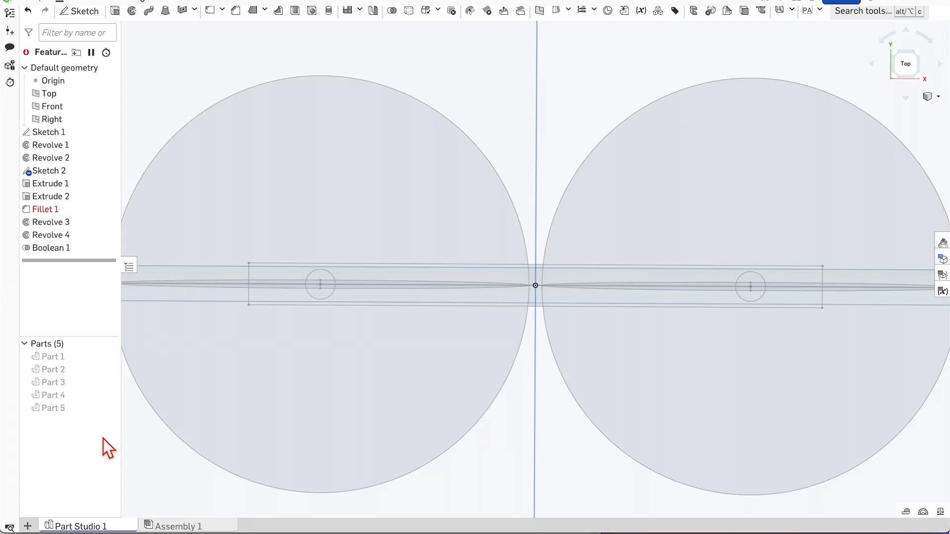
pyautogui.click(108, 407)
pyautogui.moveTo(564, 183); pyautogui.dragTo(471, 2, button='right')
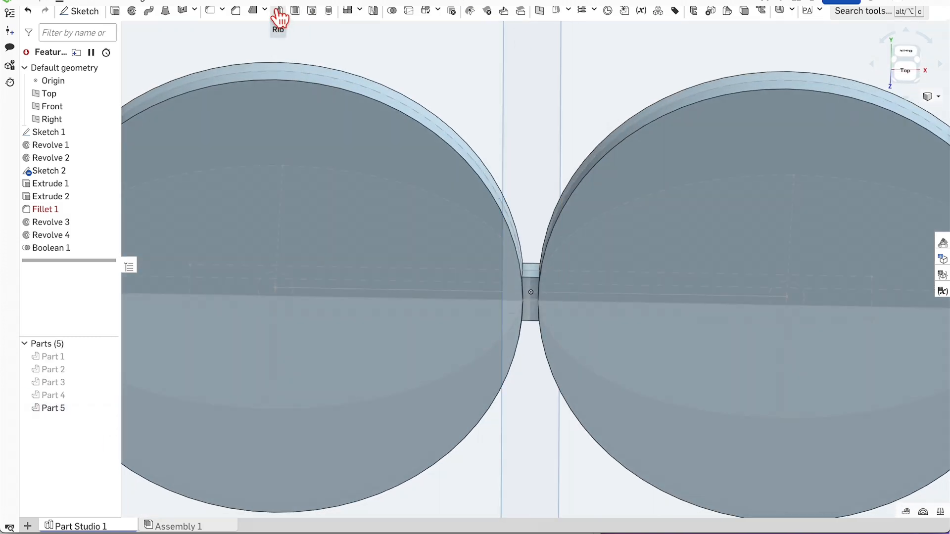
pyautogui.click(213, 11)
pyautogui.scroll(3, 553, 206)
pyautogui.moveTo(553, 206); pyautogui.dragTo(552, 231, button='right')
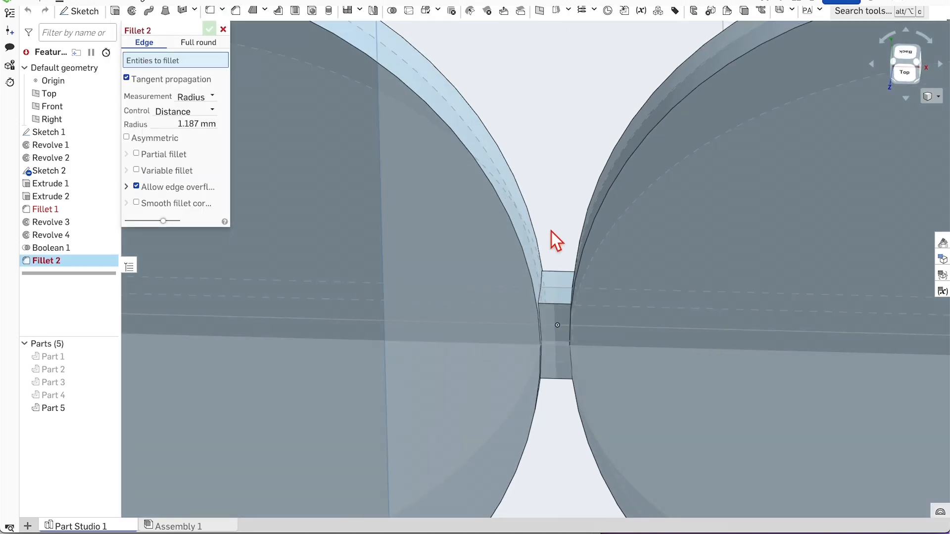
pyautogui.click(542, 284)
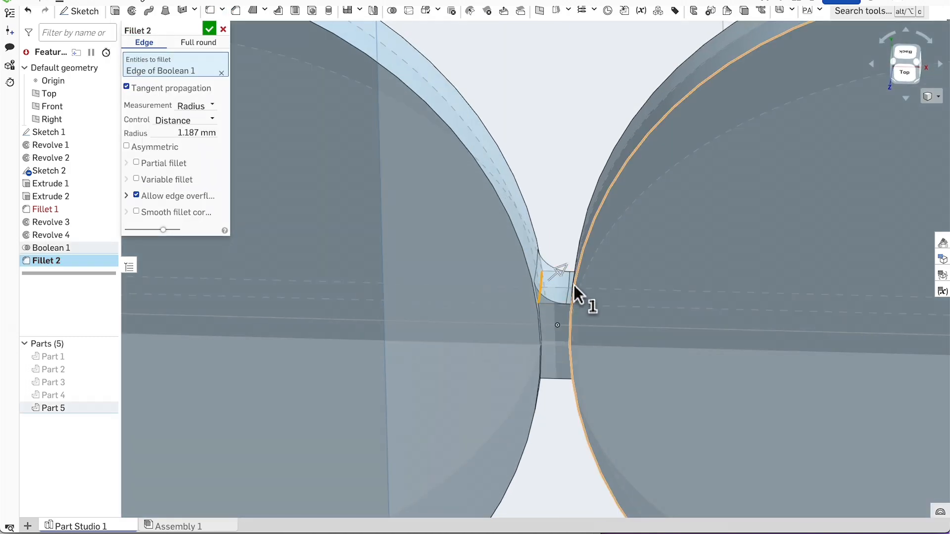
pyautogui.moveTo(574, 285); pyautogui.dragTo(560, 265, button='right')
pyautogui.click(557, 269)
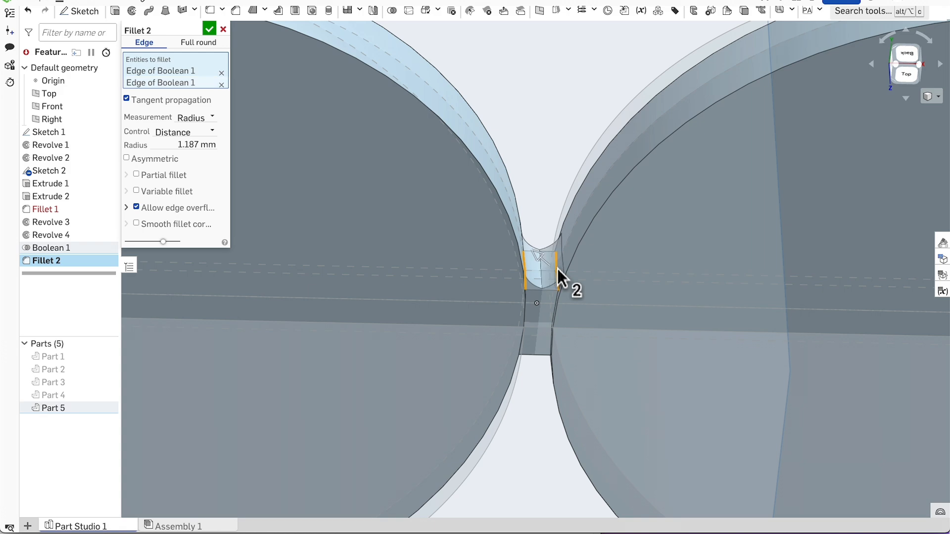
pyautogui.moveTo(536, 257)
pyautogui.mouseDown()
pyautogui.moveTo(530, 227)
pyautogui.moveTo(546, 247)
pyautogui.mouseUp()
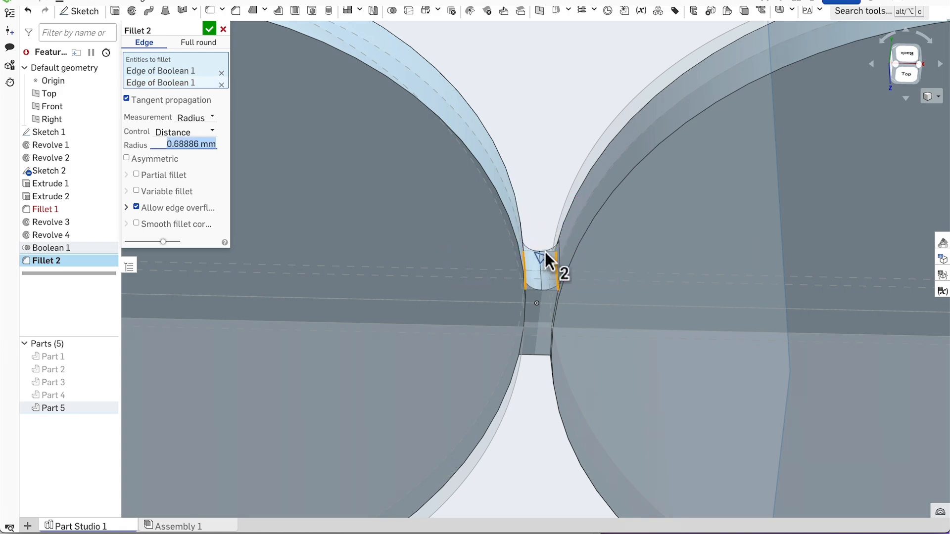
pyautogui.moveTo(545, 251); pyautogui.dragTo(498, 179, button='right')
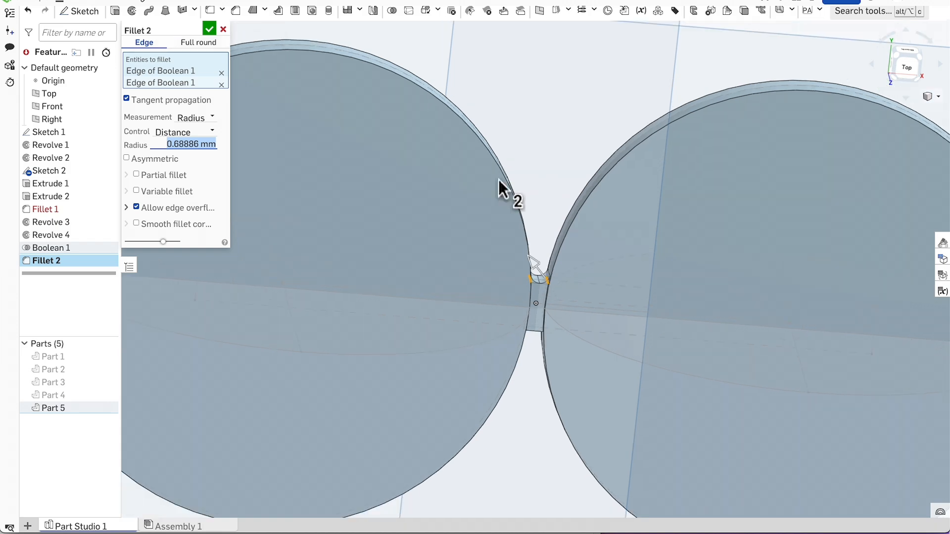
pyautogui.click(222, 30)
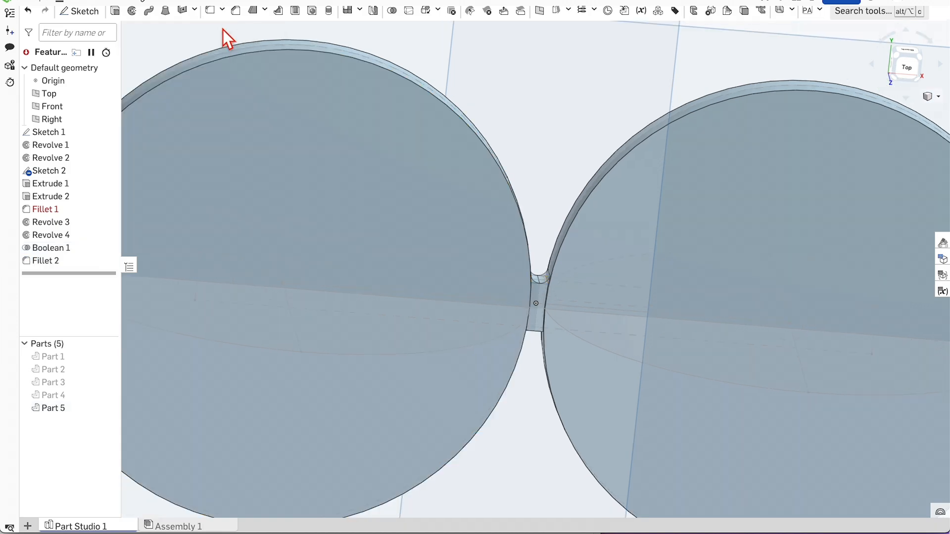
# Hide the connector, Part 5, leaving only the sketches in view.
pyautogui.scroll(-3, 473, 286)
pyautogui.moveTo(473, 286); pyautogui.dragTo(503, 206, button='right')
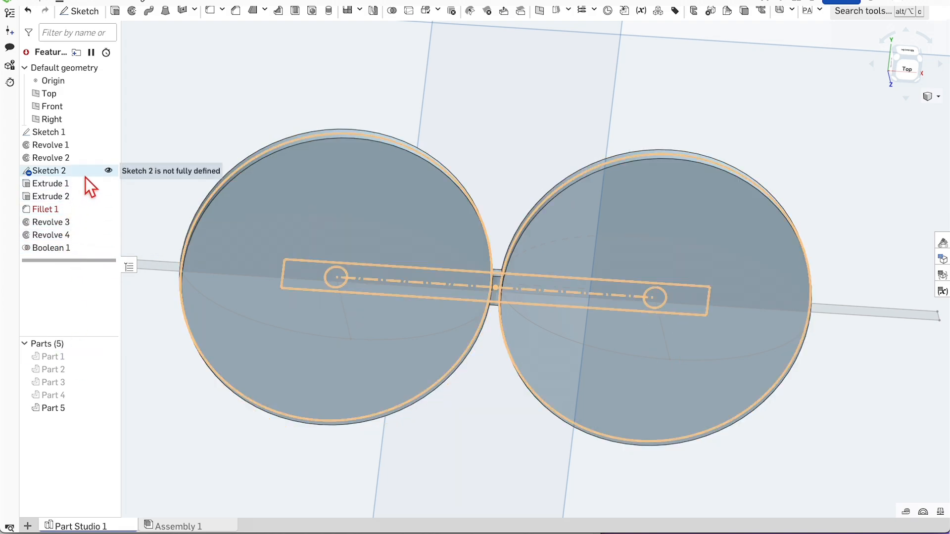
pyautogui.click(109, 409)
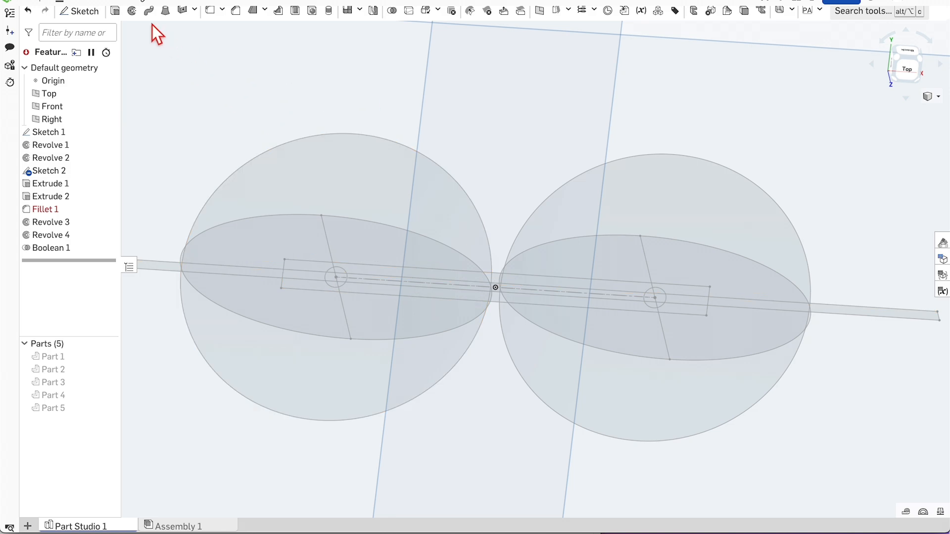
pyautogui.click(115, 11)
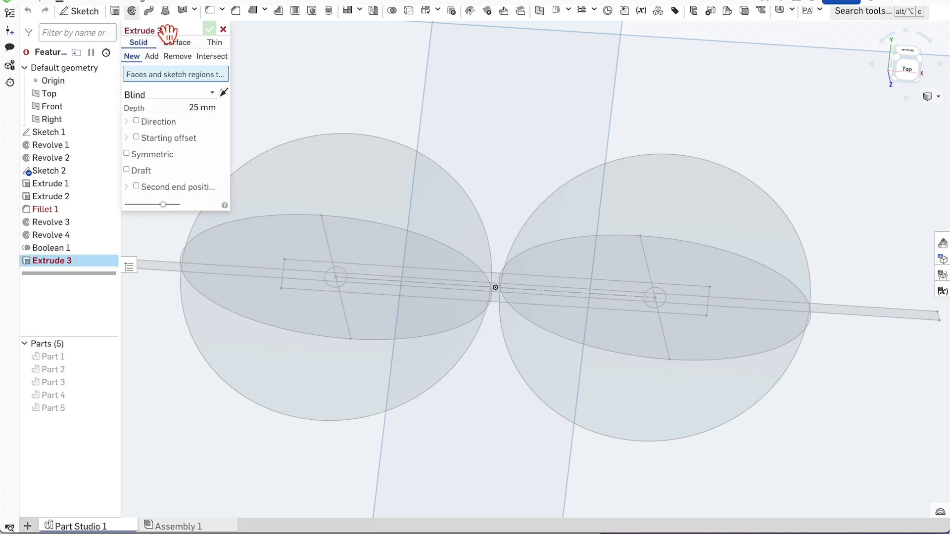
pyautogui.click(223, 29)
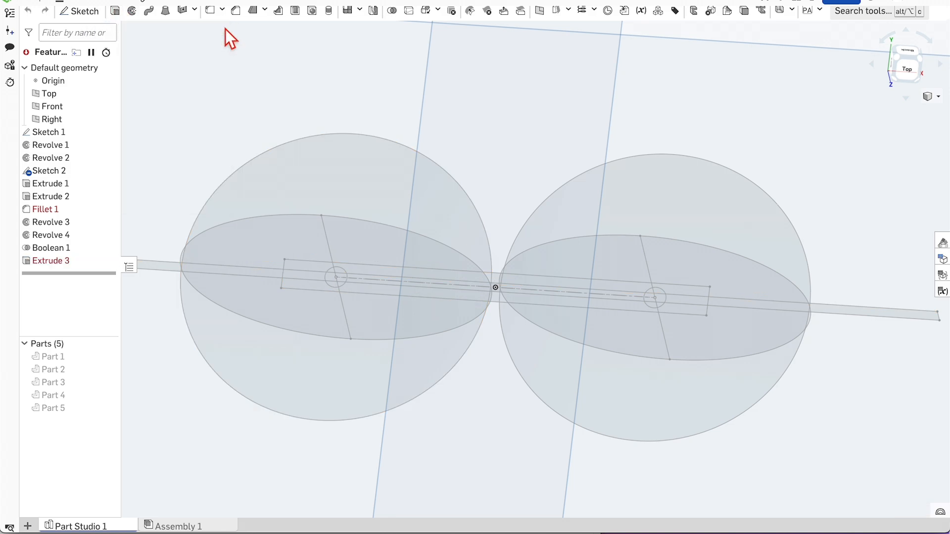
# Set the depth of the symmetric hole cut in Extrude 2 to 51.6 mm.
pyautogui.doubleClick(63, 197)
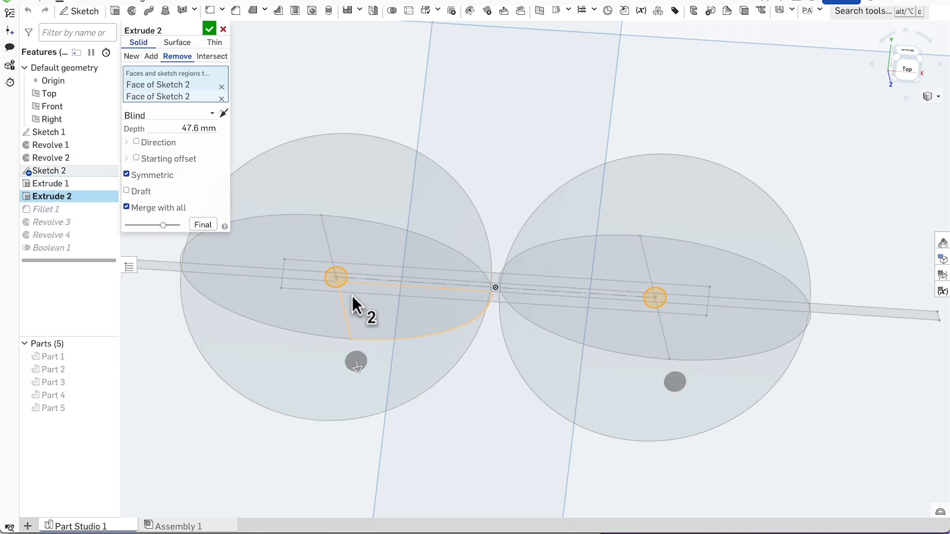
pyautogui.moveTo(474, 389); pyautogui.dragTo(358, 427, button='right')
pyautogui.moveTo(354, 429); pyautogui.dragTo(359, 448)
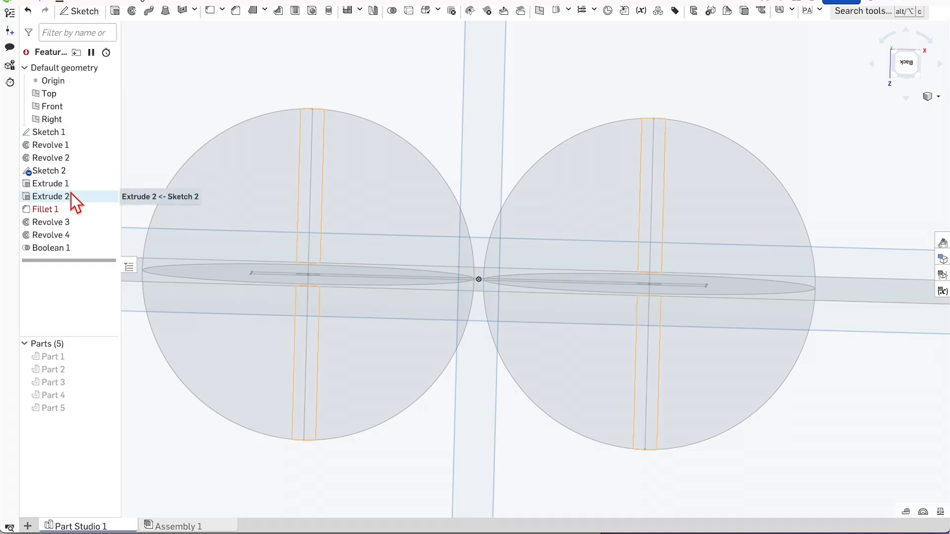
pyautogui.doubleClick(69, 197)
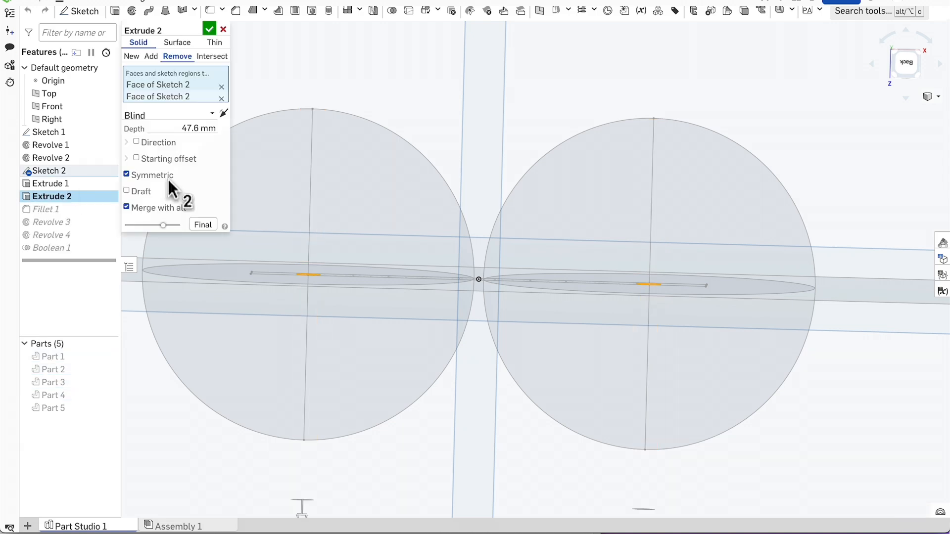
pyautogui.scroll(-2, 357, 423)
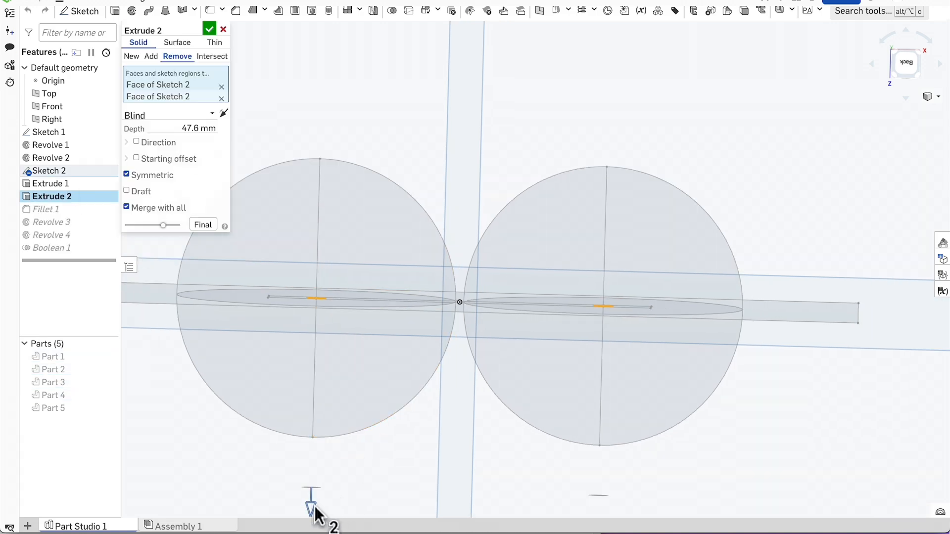
pyautogui.moveTo(314, 506); pyautogui.dragTo(314, 533)
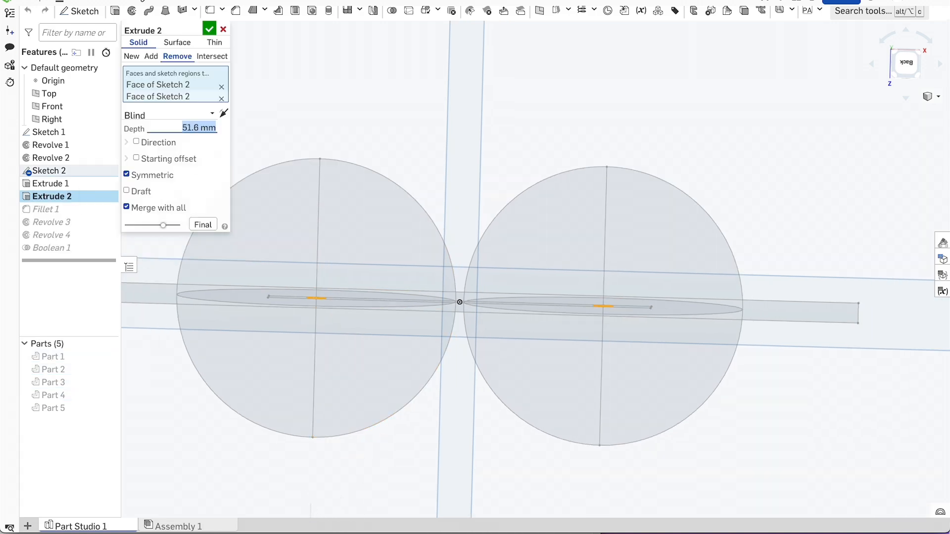
pyautogui.click(209, 30)
# Move Extrude 2 after Boolean 1 in the feature order and show all parts.
pyautogui.scroll(2, 346, 183)
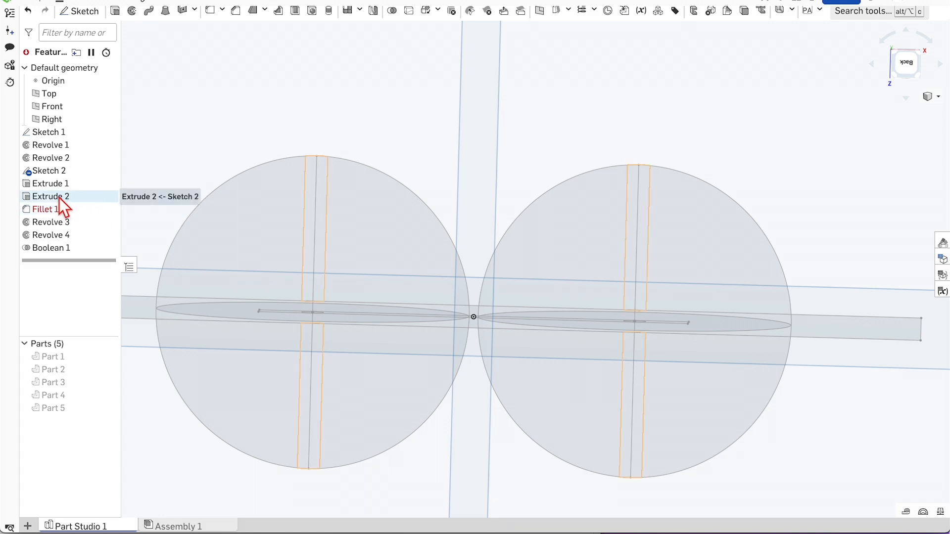
pyautogui.moveTo(60, 199); pyautogui.dragTo(67, 254)
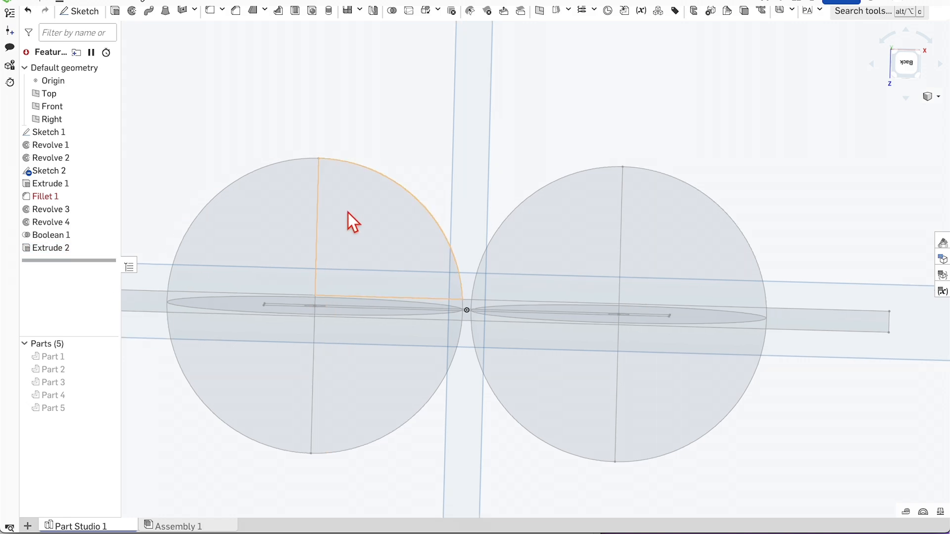
pyautogui.moveTo(348, 213); pyautogui.dragTo(391, 221, button='right')
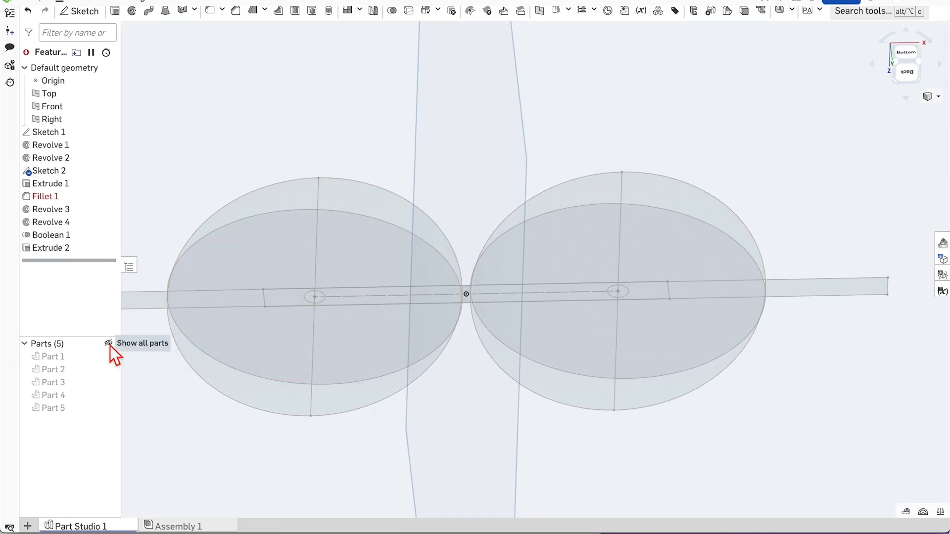
pyautogui.click(108, 343)
# Examine the assembled spheres from the back and underneath, including the connector's rims, the bridge and the through holes.
pyautogui.scroll(2, 478, 135)
pyautogui.moveTo(478, 135)
pyautogui.mouseDown(button='right')
pyautogui.moveTo(478, 182)
pyautogui.moveTo(468, 125)
pyautogui.mouseUp(button='right')
pyautogui.scroll(-3, 459, 183)
pyautogui.scroll(4, 500, 375)
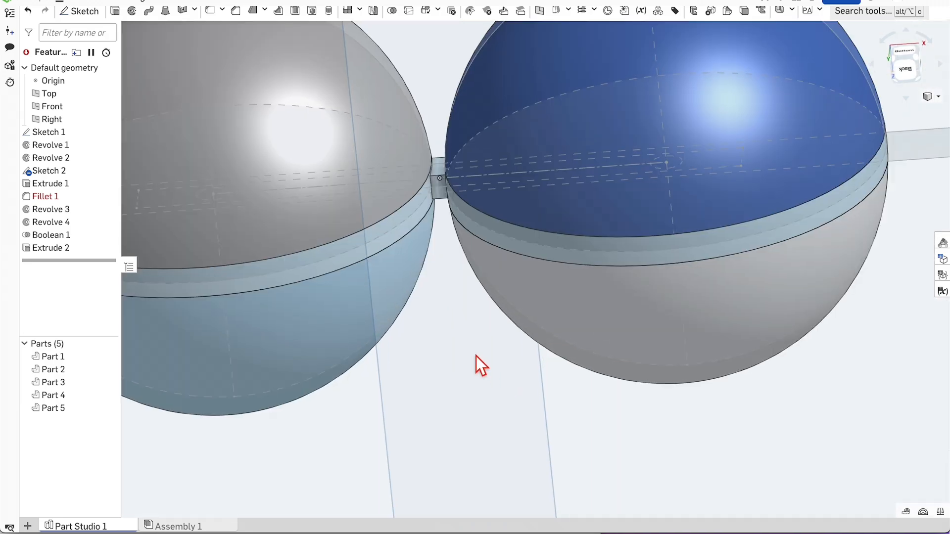
pyautogui.moveTo(475, 356); pyautogui.dragTo(474, 382, button='right')
pyautogui.scroll(-3, 475, 382)
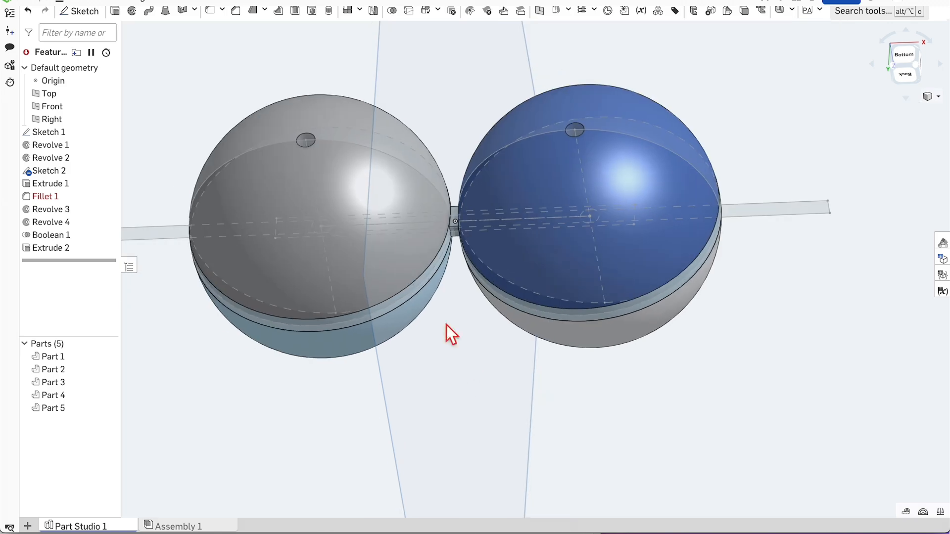
pyautogui.moveTo(447, 325)
pyautogui.mouseDown(button='right')
pyautogui.moveTo(447, 312)
pyautogui.moveTo(386, 299)
pyautogui.mouseUp(button='right')
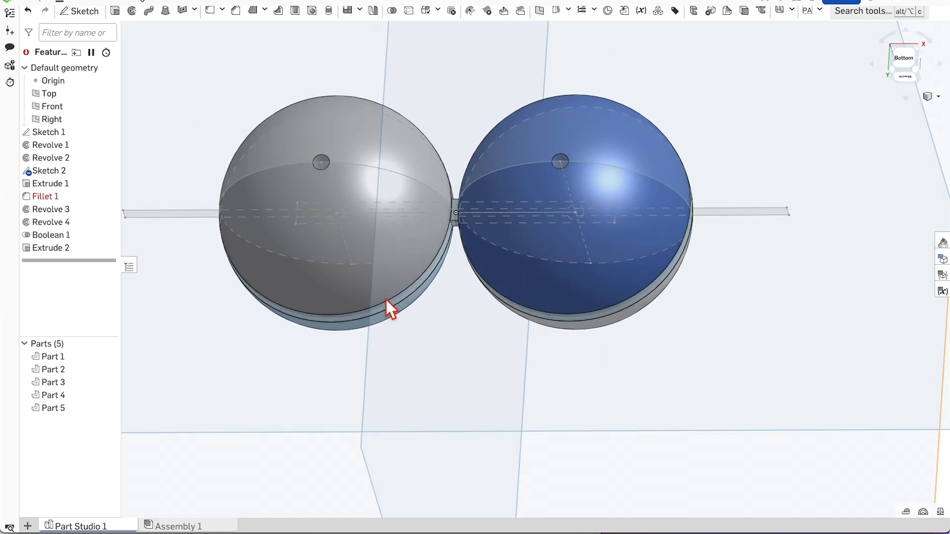
# Open Sketch 2 for editing, hide all parts and view the sketch normal to its plane.
pyautogui.doubleClick(61, 172)
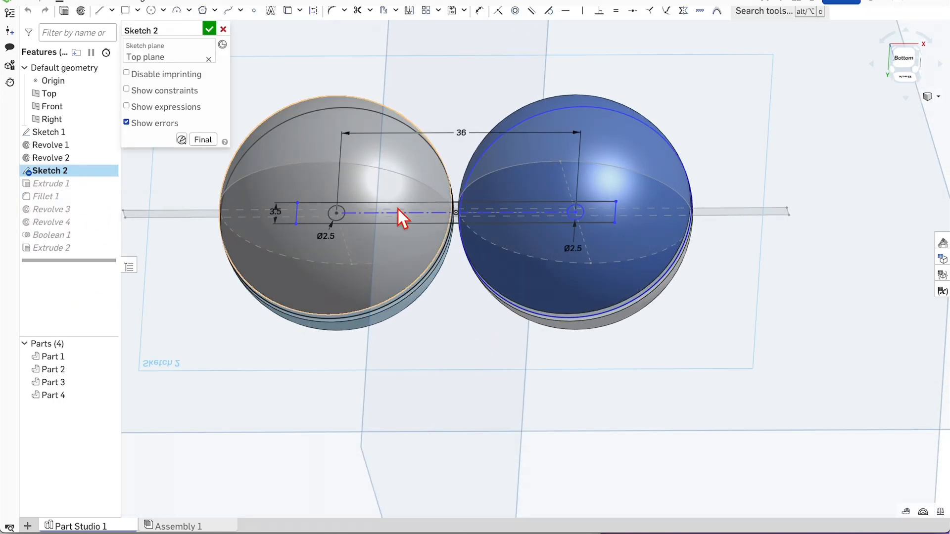
pyautogui.scroll(3, 324, 99)
pyautogui.moveTo(515, 79)
pyautogui.mouseDown(button='right')
pyautogui.moveTo(525, 152)
pyautogui.moveTo(520, 117)
pyautogui.mouseUp(button='right')
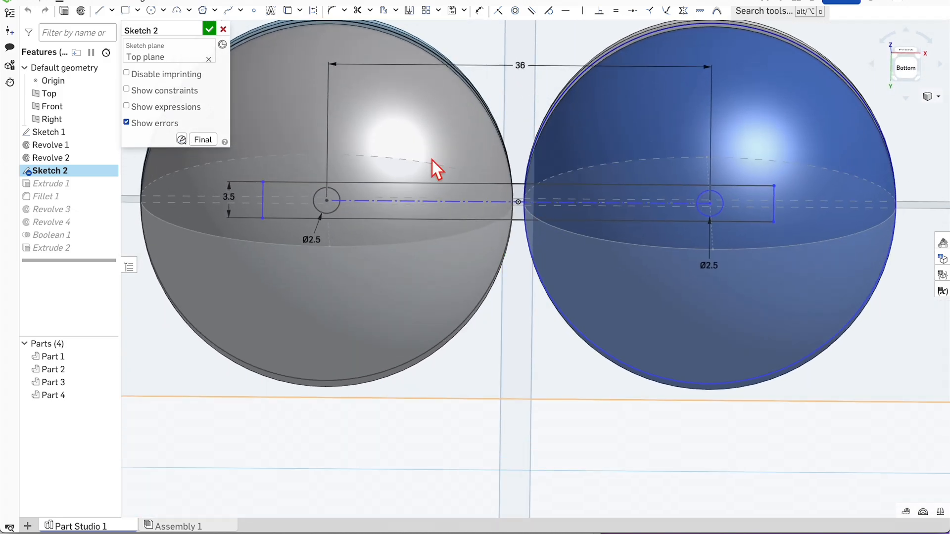
pyautogui.click(109, 343)
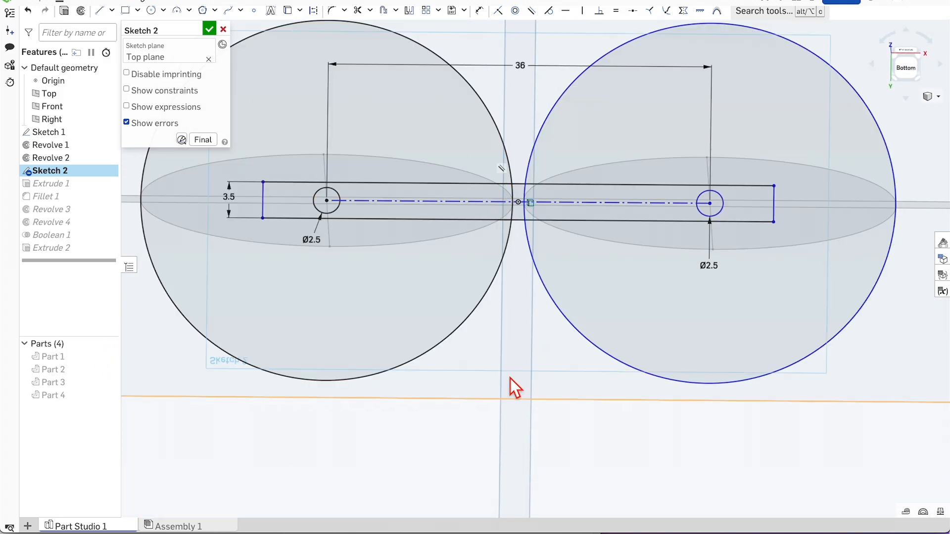
pyautogui.moveTo(509, 379); pyautogui.dragTo(509, 341, button='right')
pyautogui.rightClick(432, 288)
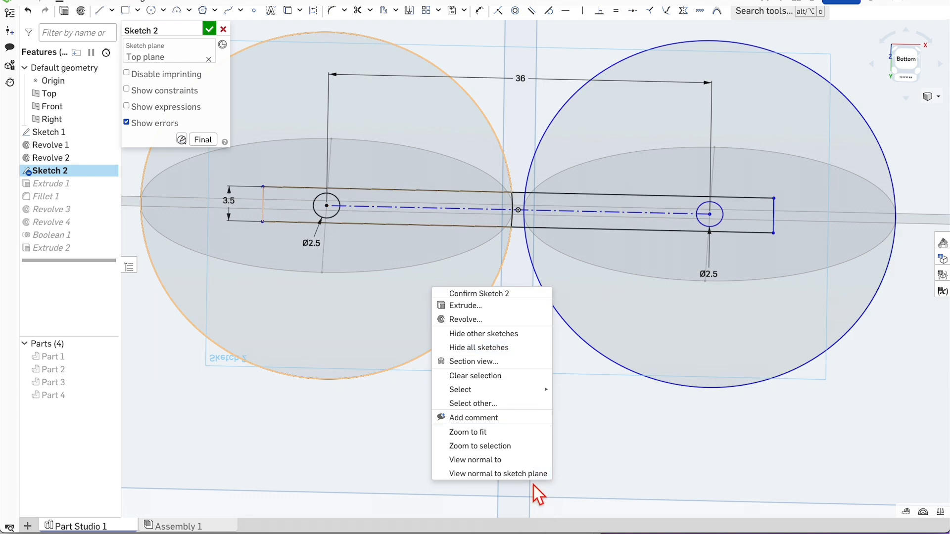
pyautogui.click(498, 474)
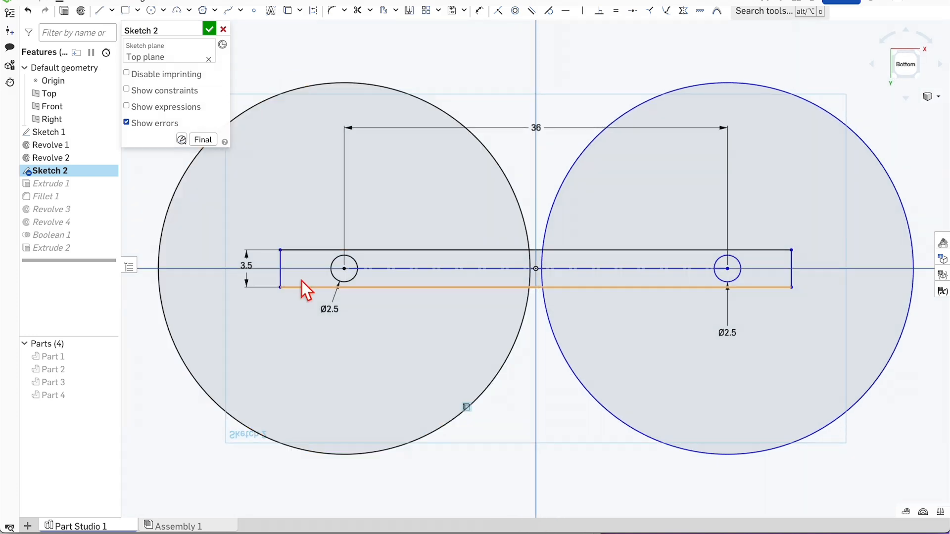
# Sketch a three-point arc of about 2.4 mm radius bridging the two large circles above the 3.5 mm bar, curving towards the bar.
pyautogui.scroll(3, 583, 187)
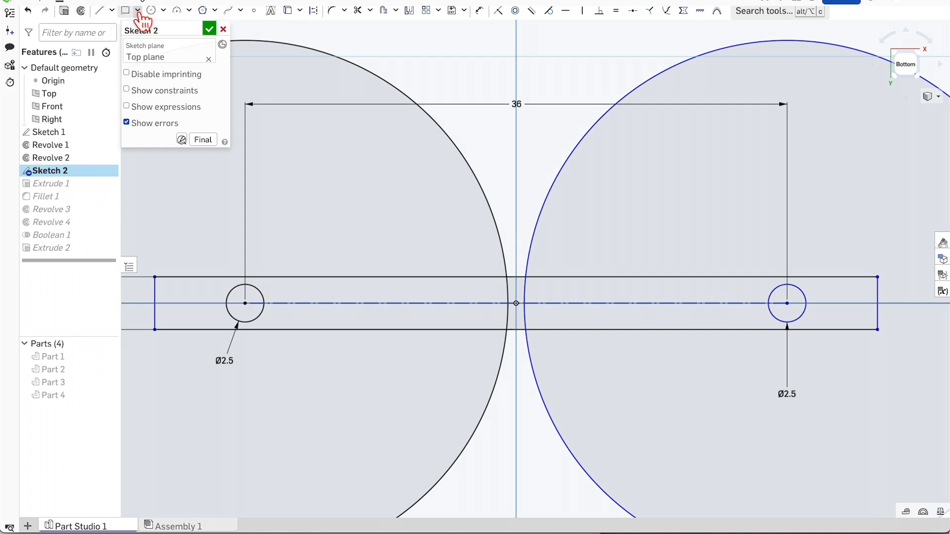
pyautogui.click(179, 12)
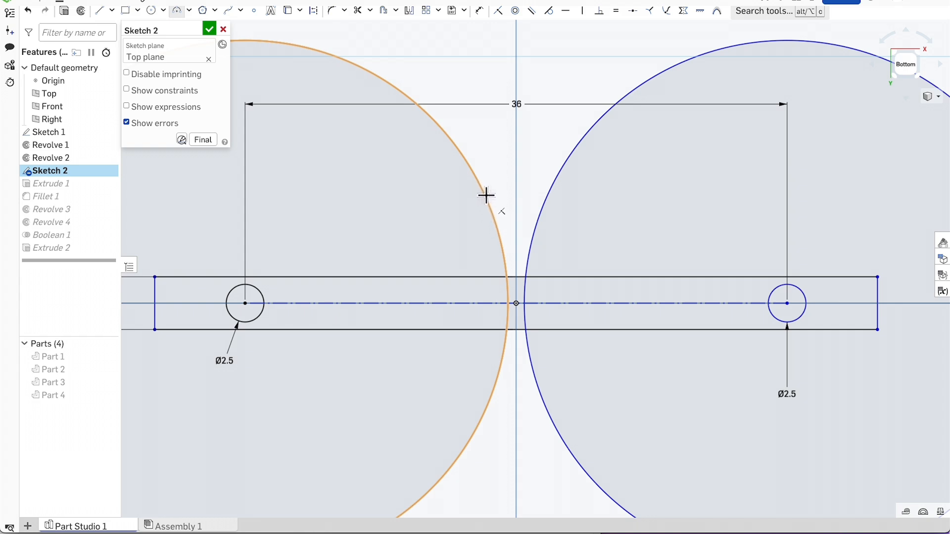
pyautogui.click(481, 188)
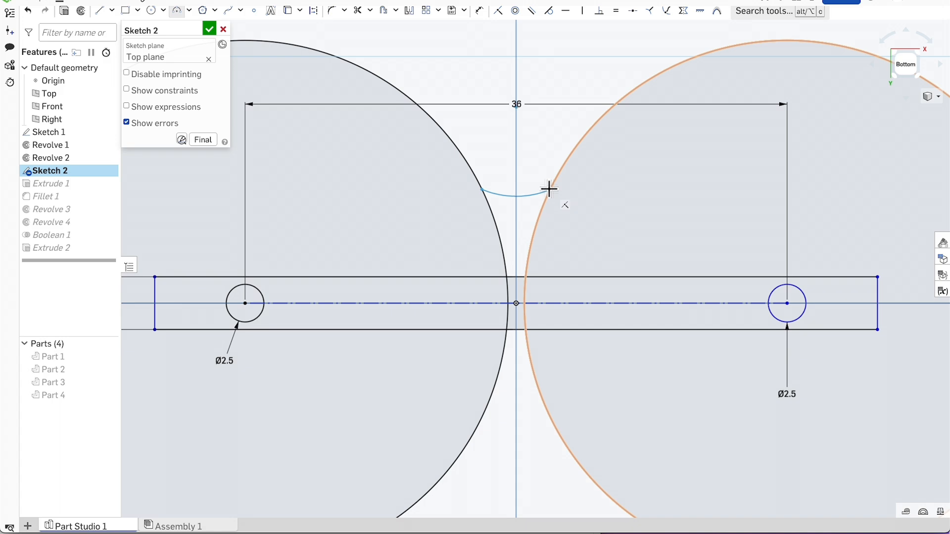
pyautogui.click(548, 189)
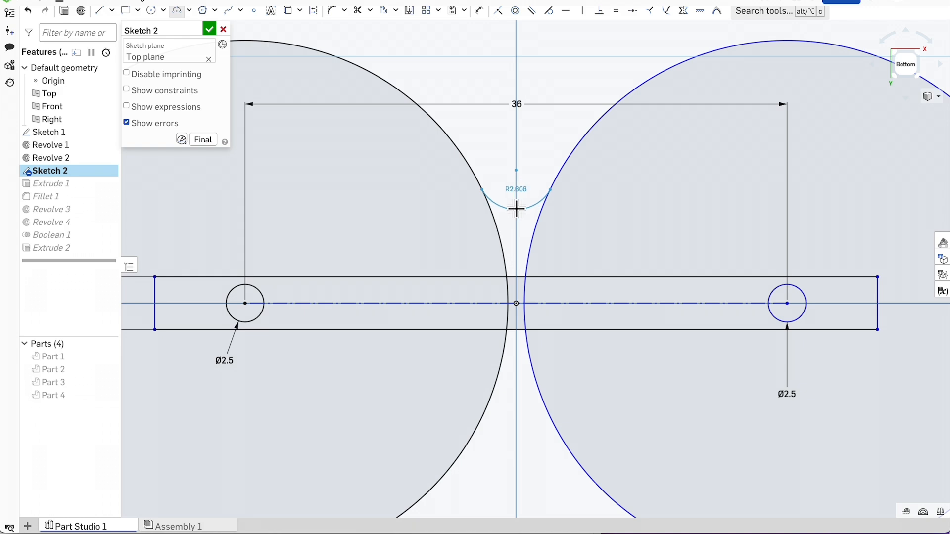
pyautogui.click(515, 212)
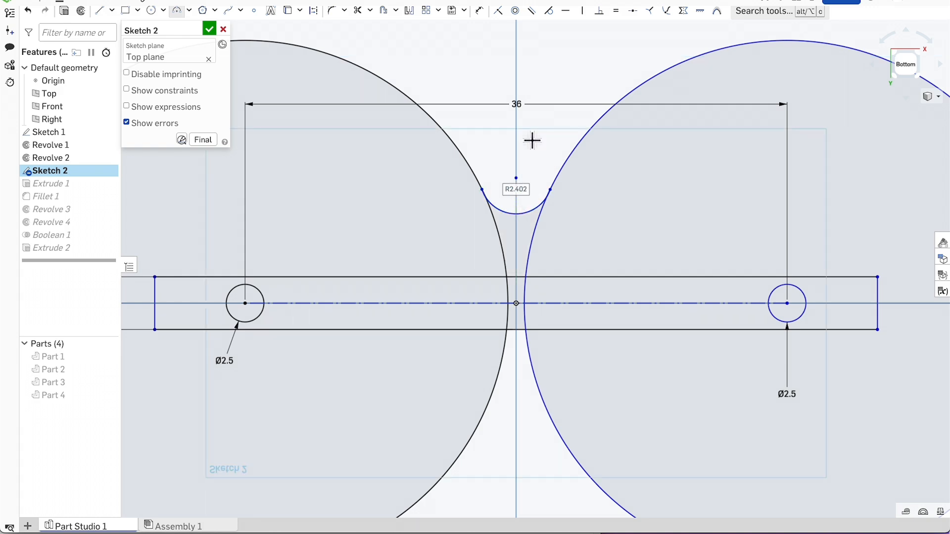
pyautogui.press('Return')
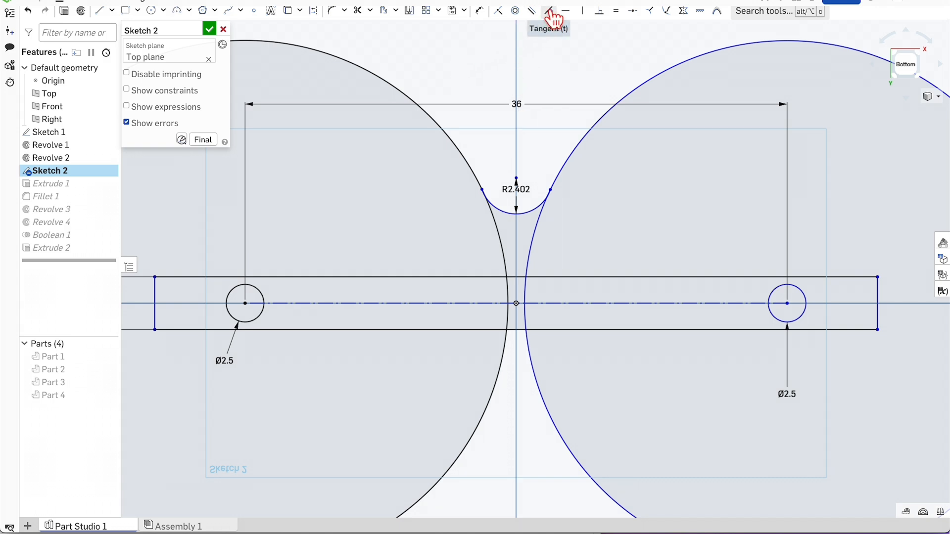
# Try a concentric constraint between the new arc and the large circle beside it, and undo it.
pyautogui.click(515, 11)
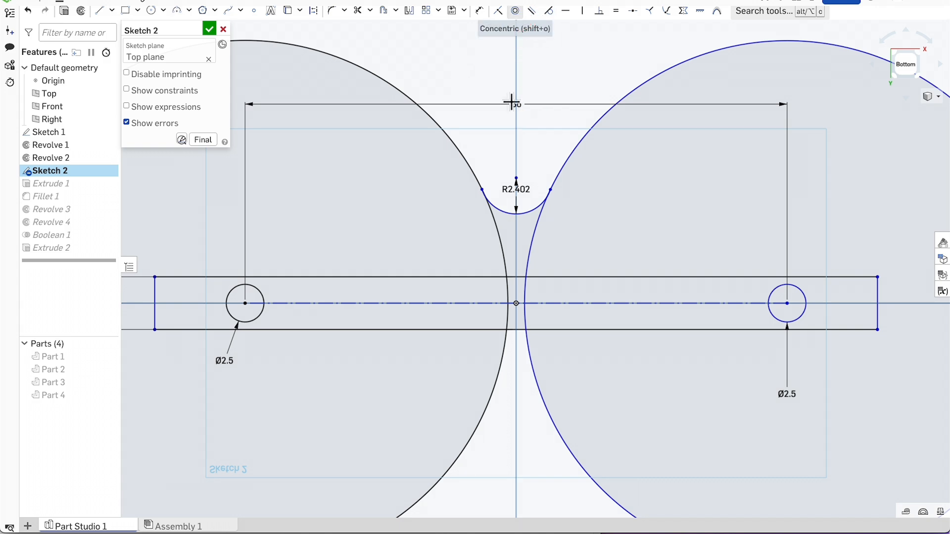
pyautogui.click(493, 206)
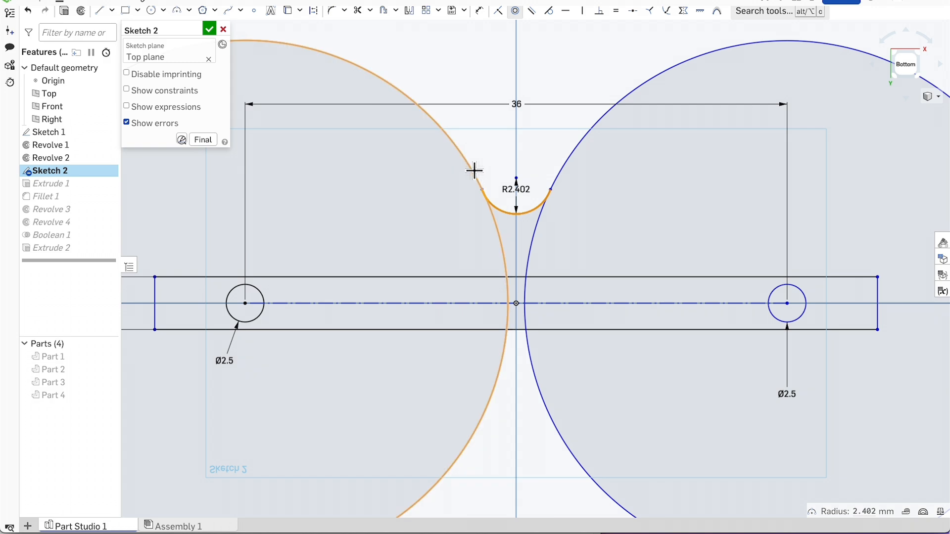
pyautogui.click(474, 171)
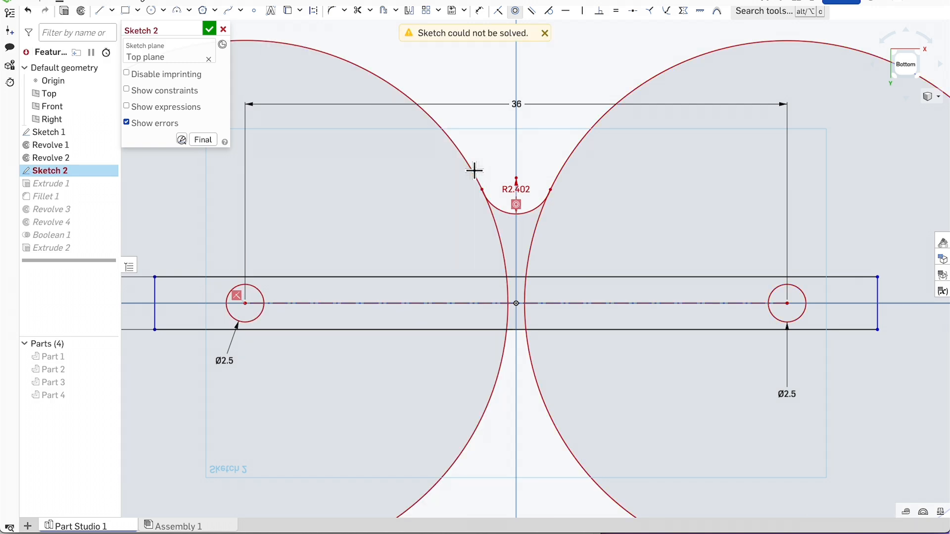
pyautogui.click(544, 33)
pyautogui.hotkey('ctrl', 'z')
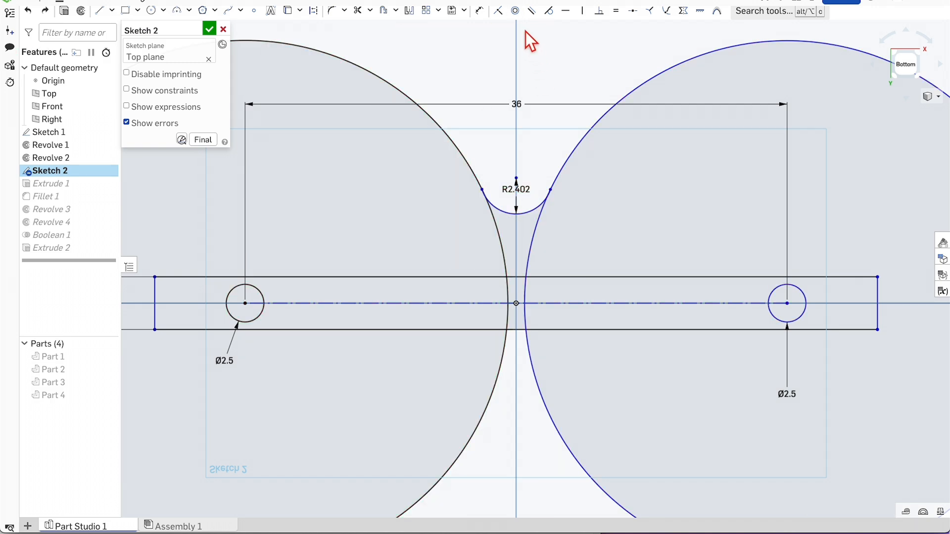
# Make the bridging arc tangent to both large circles.
pyautogui.click(548, 10)
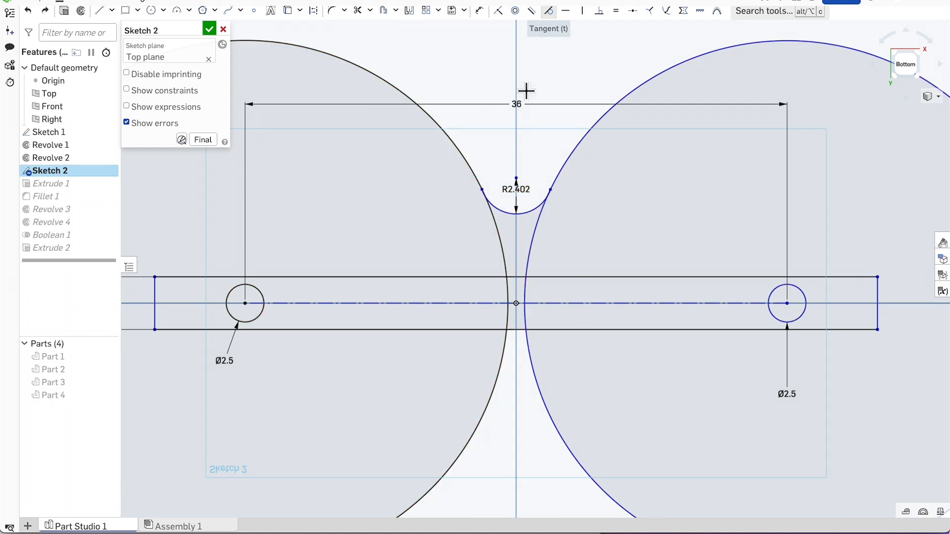
pyautogui.click(492, 203)
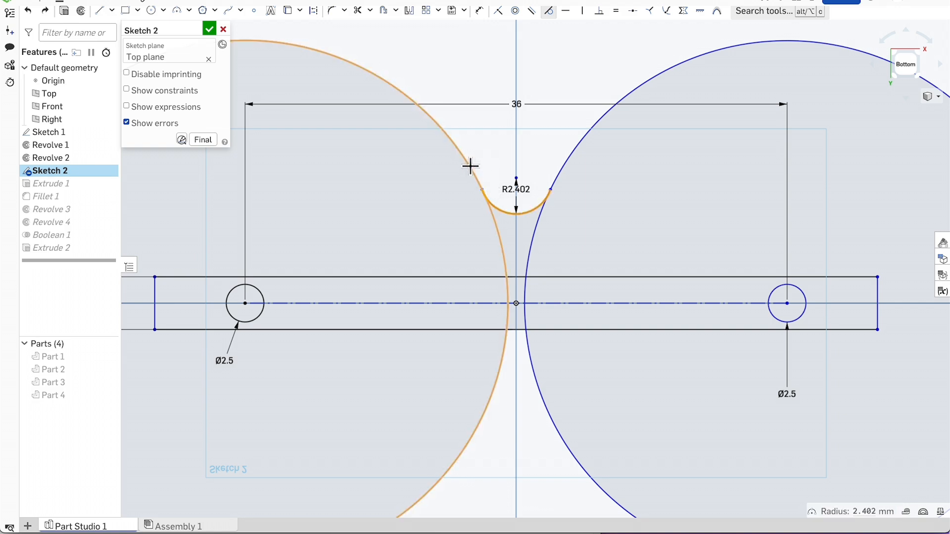
pyautogui.click(470, 167)
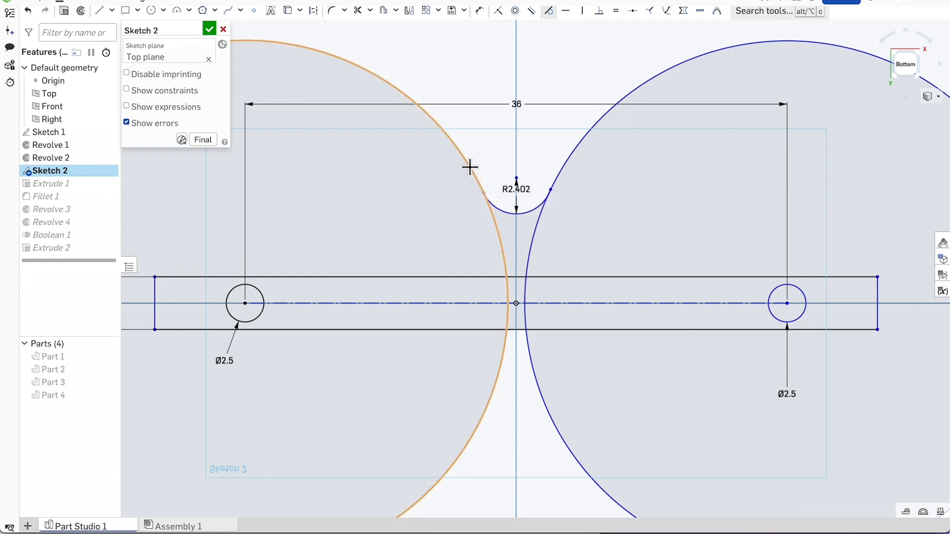
pyautogui.click(535, 207)
pyautogui.click(553, 170)
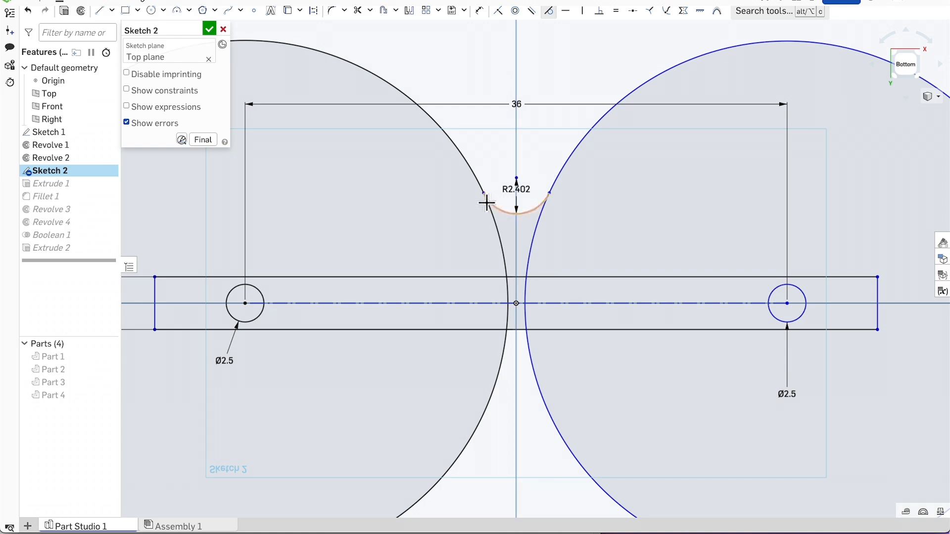
pyautogui.scroll(10, 487, 202)
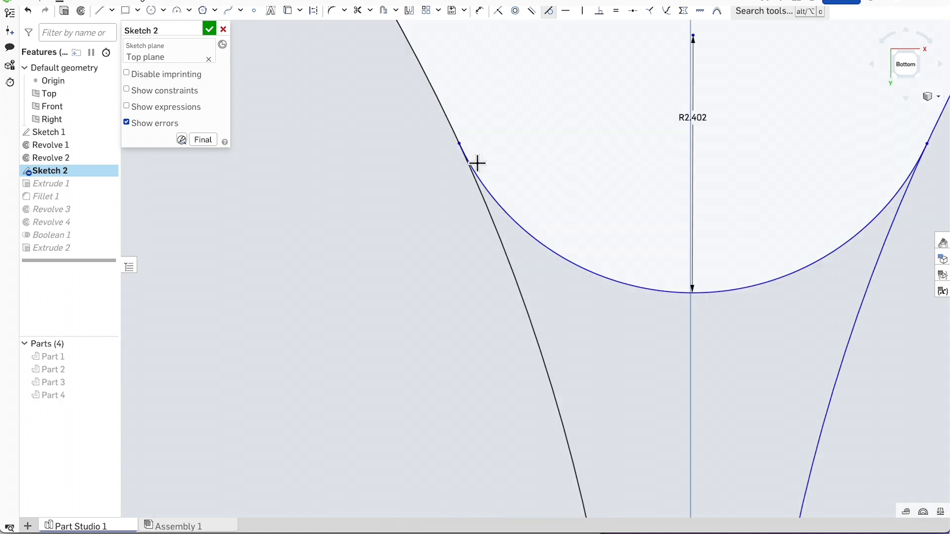
pyautogui.scroll(-10, 476, 163)
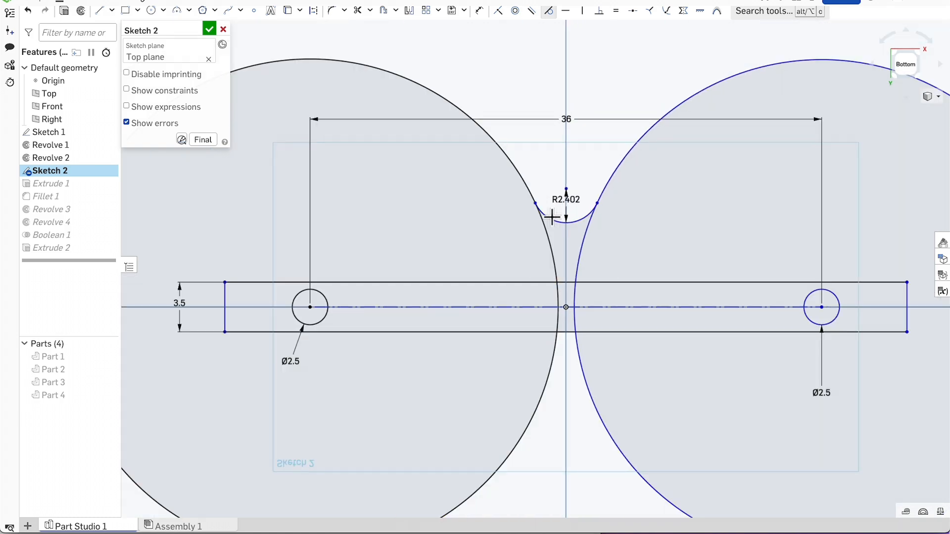
# Mirror the tangent arc about the construction centerline joining the two hole centers, and finish Sketch 2.
pyautogui.scroll(-2, 515, 299)
pyautogui.scroll(1, 576, 389)
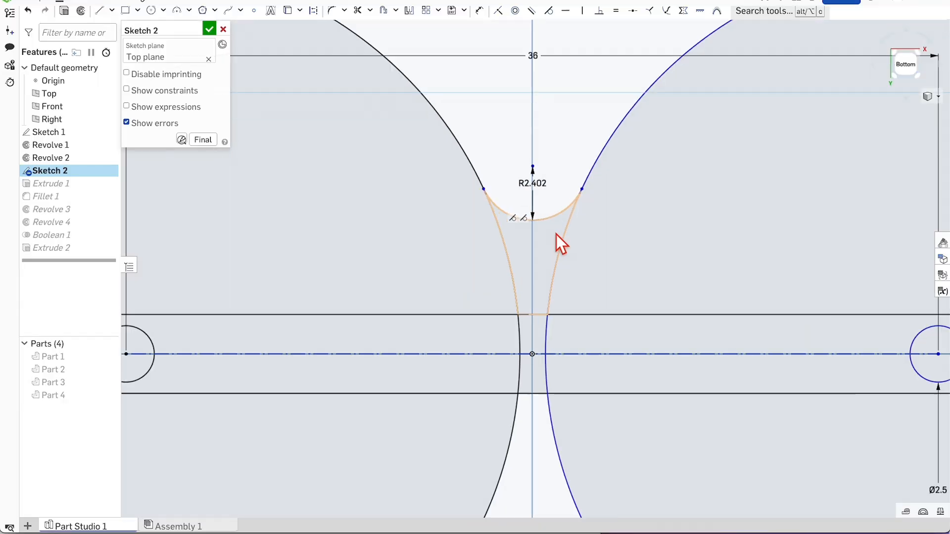
pyautogui.scroll(-3, 556, 239)
pyautogui.scroll(2, 541, 211)
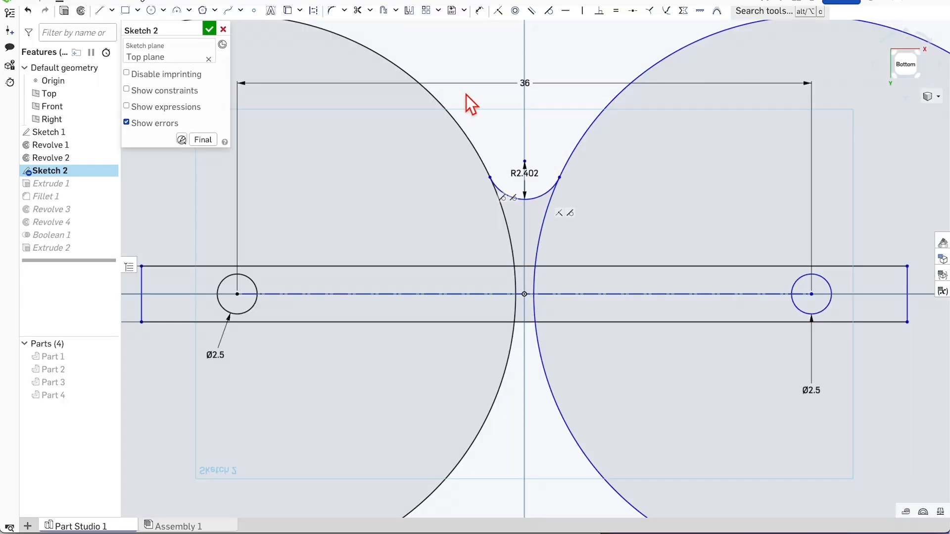
pyautogui.click(409, 10)
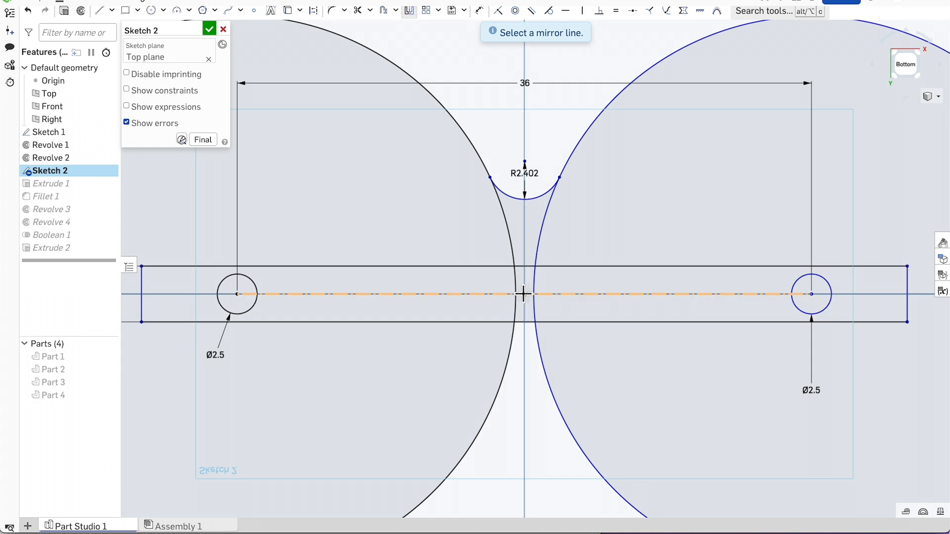
pyautogui.click(553, 295)
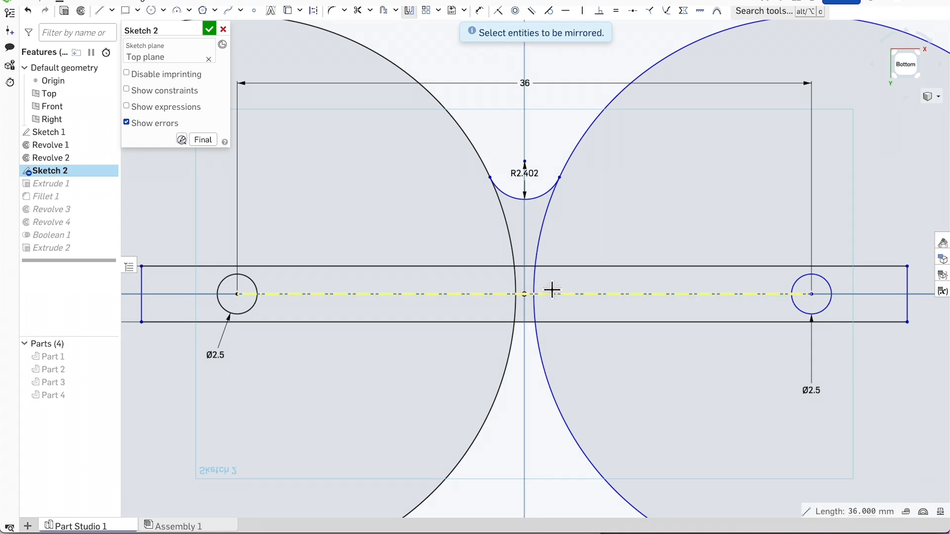
pyautogui.click(546, 190)
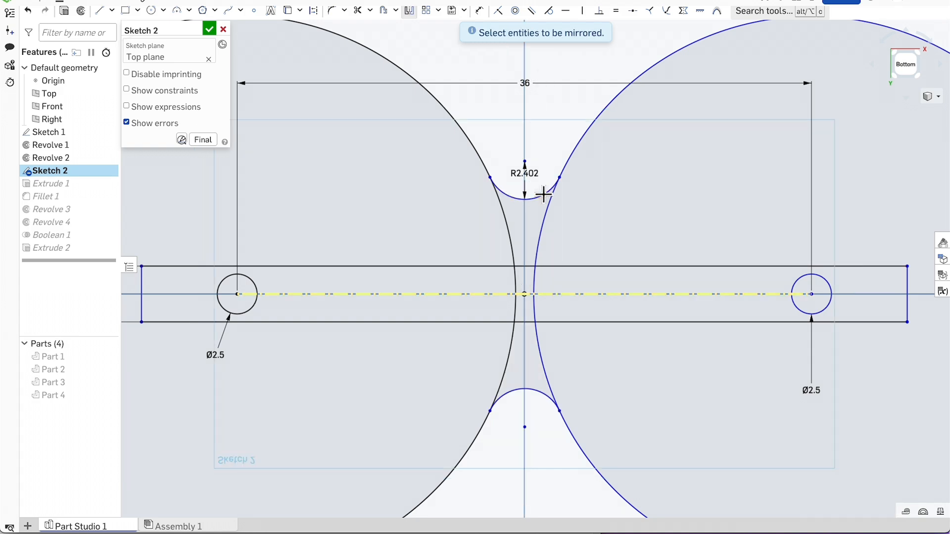
pyautogui.scroll(-5, 527, 387)
pyautogui.scroll(3, 526, 396)
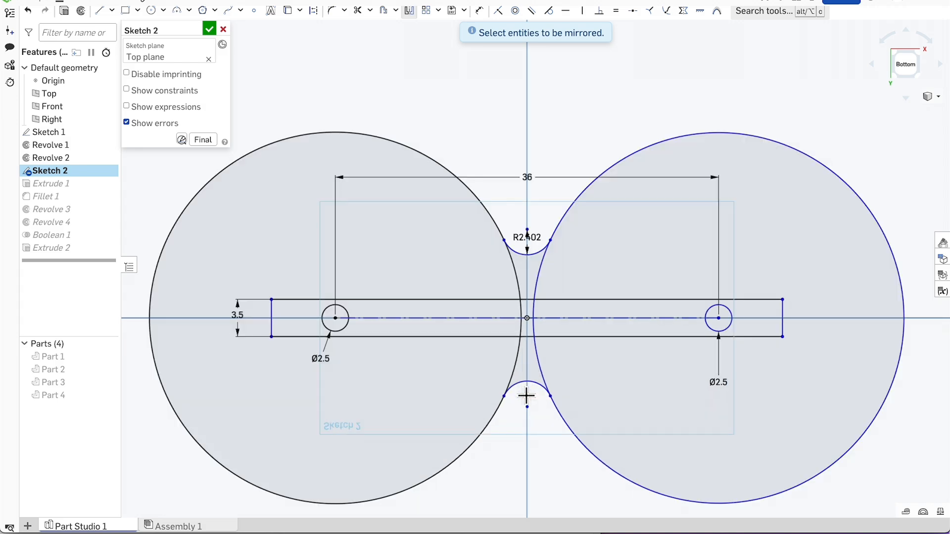
pyautogui.scroll(-3, 520, 237)
pyautogui.scroll(1, 520, 238)
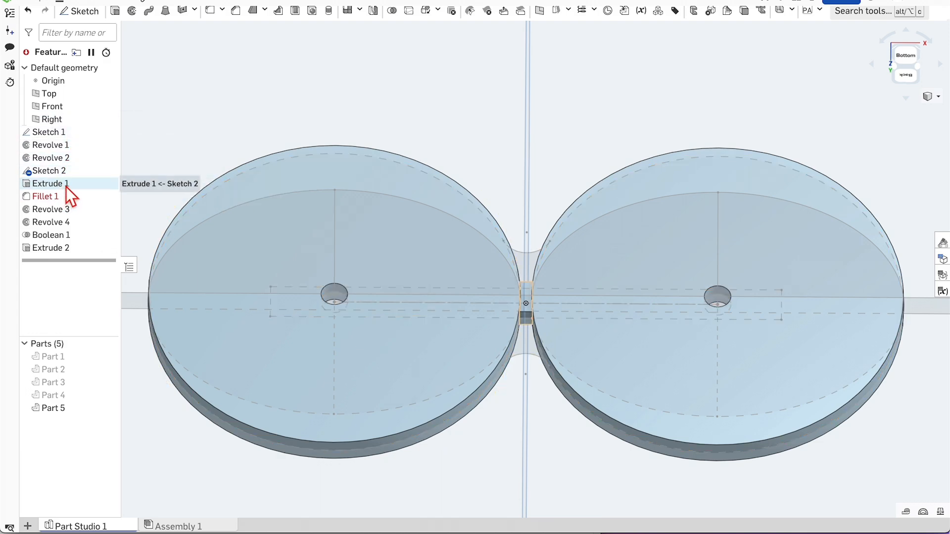
# Add the two arc-bounded regions between the discs to Extrude 1 so they join the connector's bridge.
pyautogui.doubleClick(70, 192)
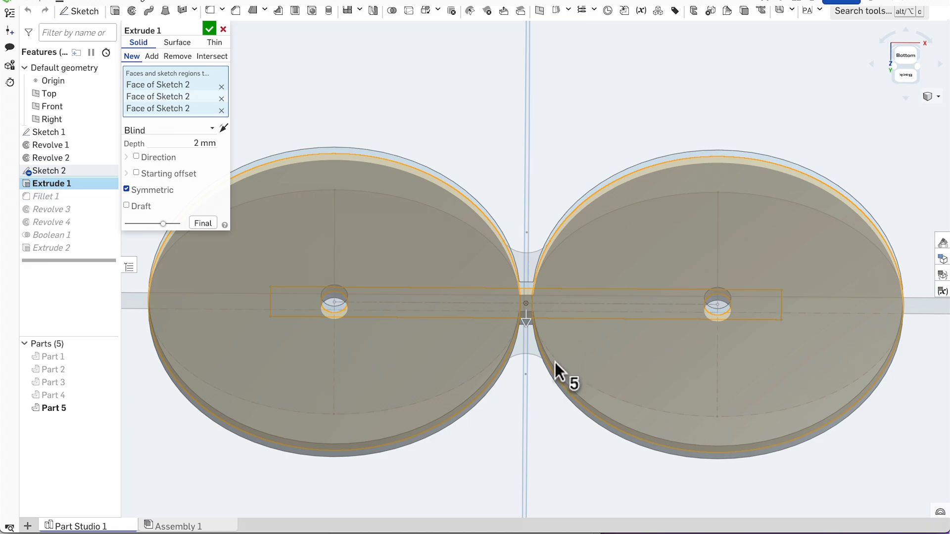
pyautogui.moveTo(555, 362)
pyautogui.mouseDown(button='right')
pyautogui.moveTo(532, 438)
pyautogui.moveTo(529, 370)
pyautogui.mouseUp(button='right')
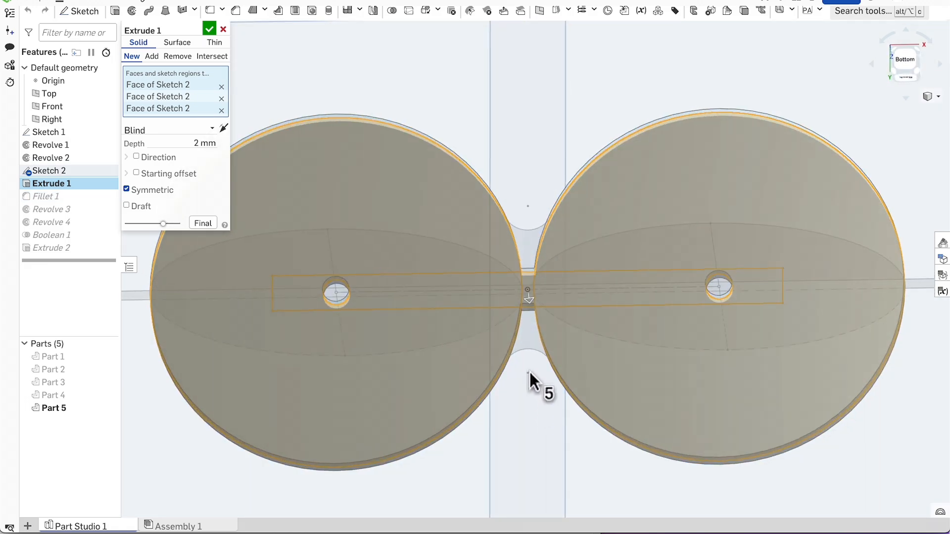
pyautogui.click(529, 333)
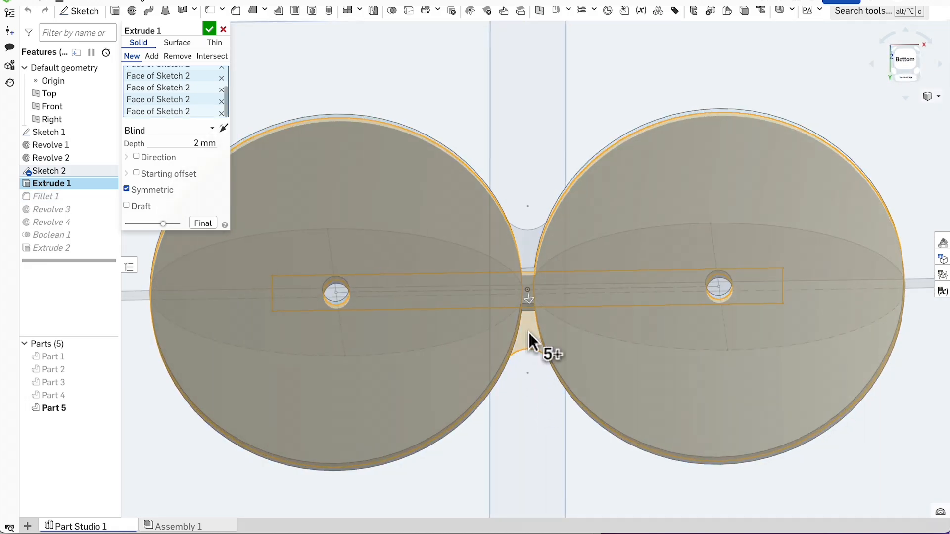
pyautogui.click(527, 247)
pyautogui.scroll(3, 527, 247)
pyautogui.scroll(-1, 524, 184)
pyautogui.scroll(2, 524, 188)
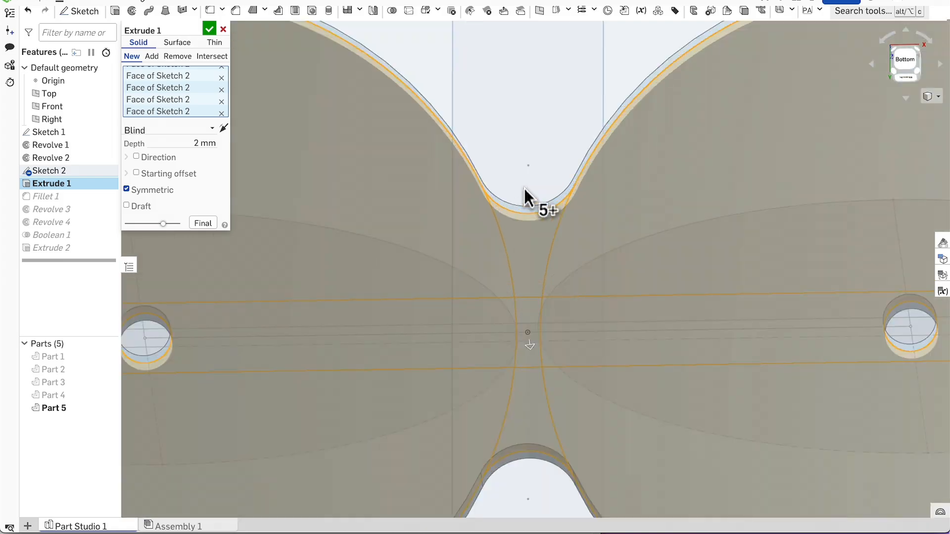
pyautogui.moveTo(537, 190)
pyautogui.mouseDown(button='right')
pyautogui.moveTo(535, 153)
pyautogui.moveTo(533, 189)
pyautogui.mouseUp(button='right')
pyautogui.scroll(-4, 531, 310)
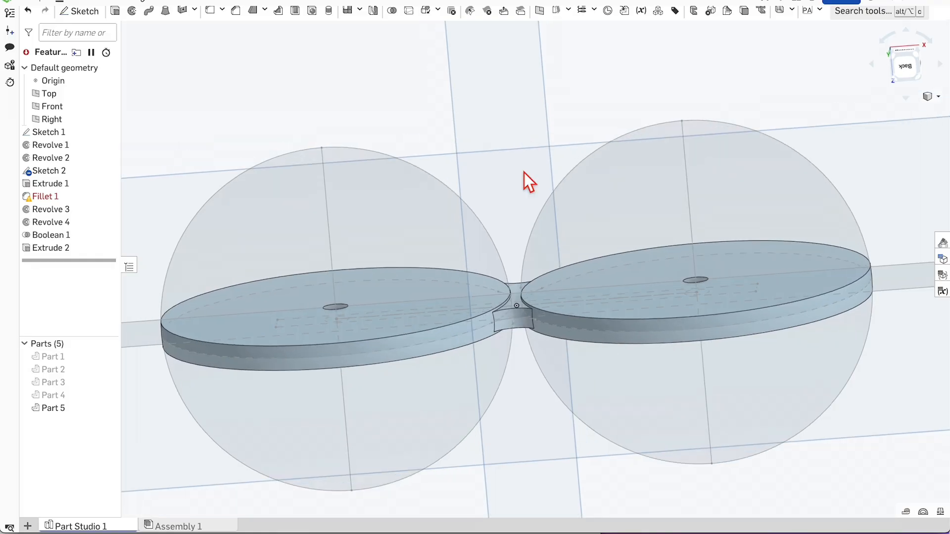
# Set the symmetric depth of Extrude 1 to 3 mm.
pyautogui.scroll(10, 518, 317)
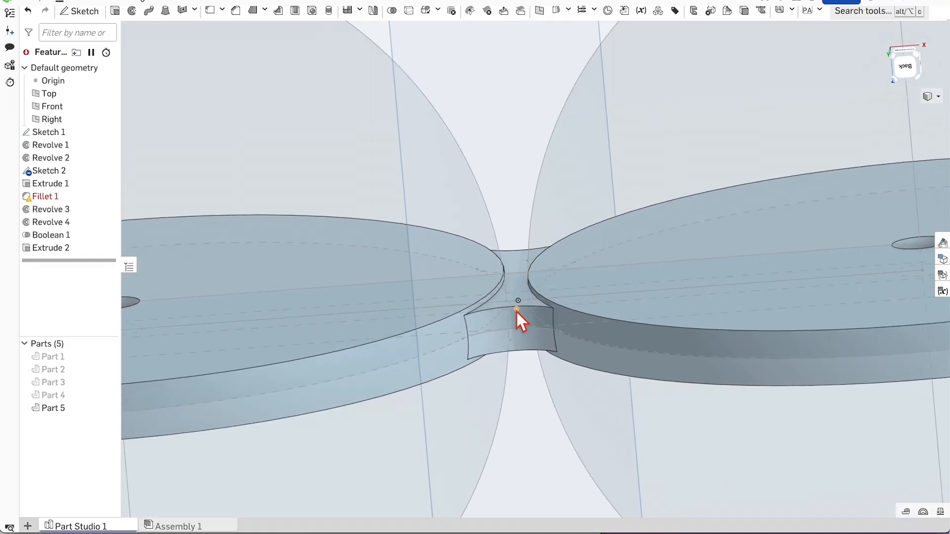
pyautogui.moveTo(516, 314); pyautogui.dragTo(518, 340, button='right')
pyautogui.scroll(2, 518, 342)
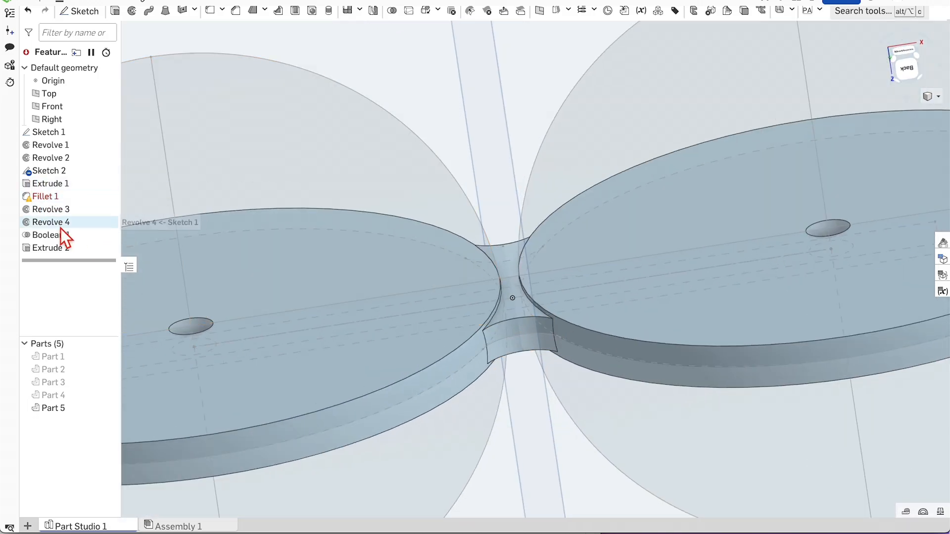
pyautogui.doubleClick(67, 184)
pyautogui.scroll(4, 527, 271)
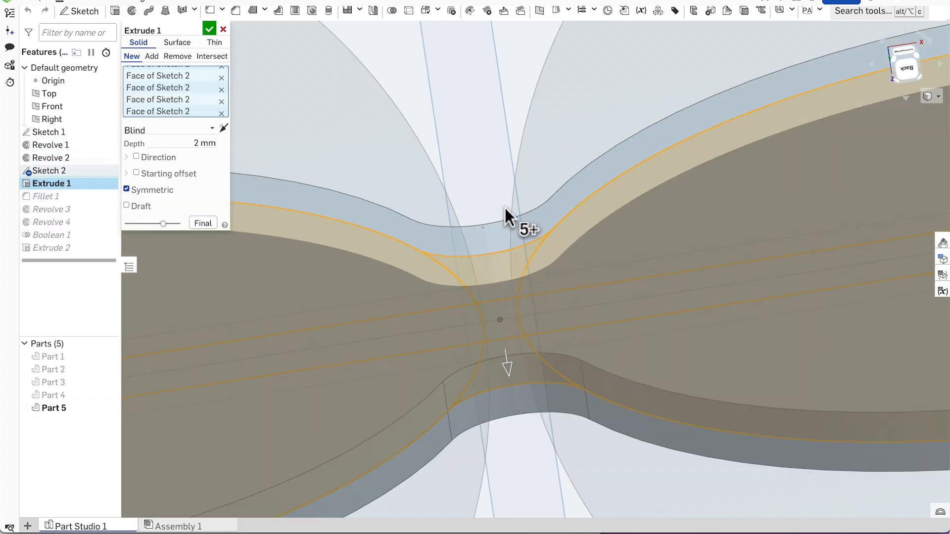
pyautogui.click(906, 68)
pyautogui.scroll(5, 527, 270)
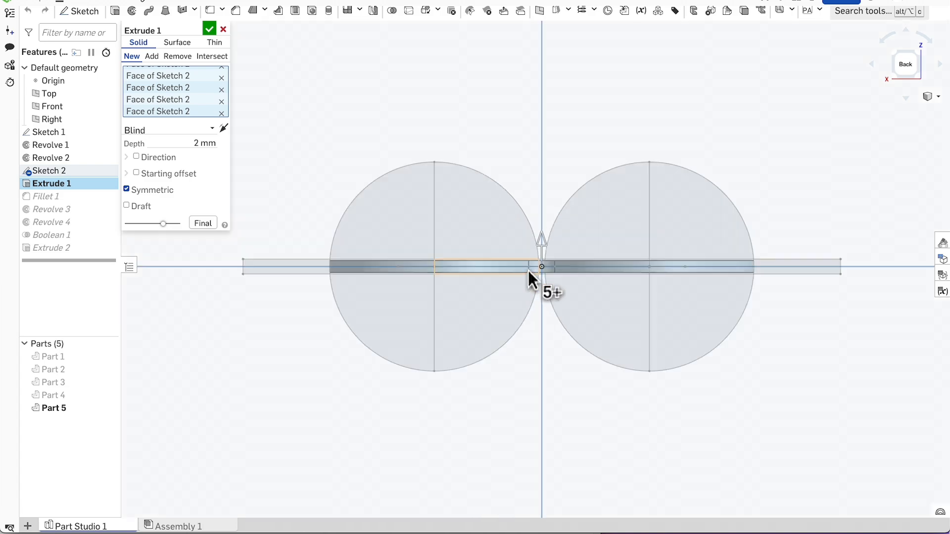
pyautogui.scroll(5, 554, 260)
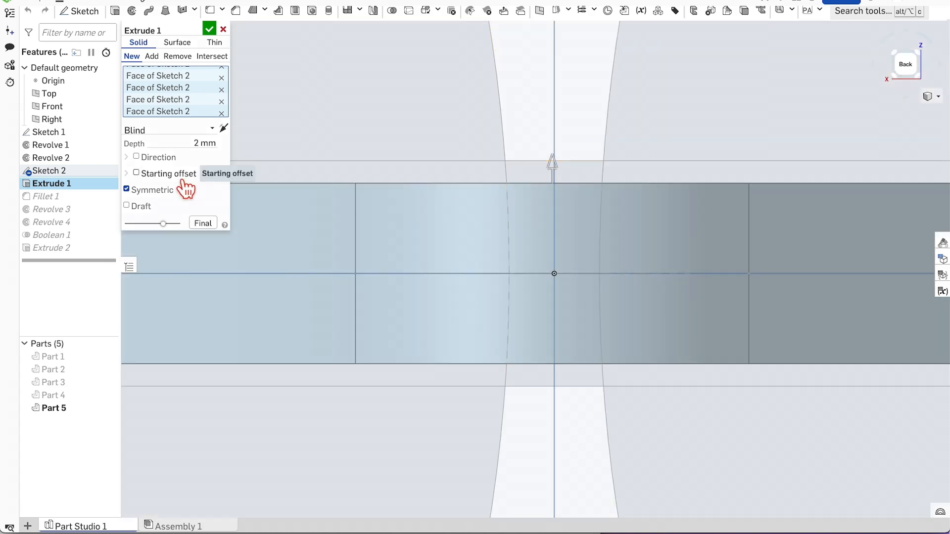
pyautogui.click(198, 140)
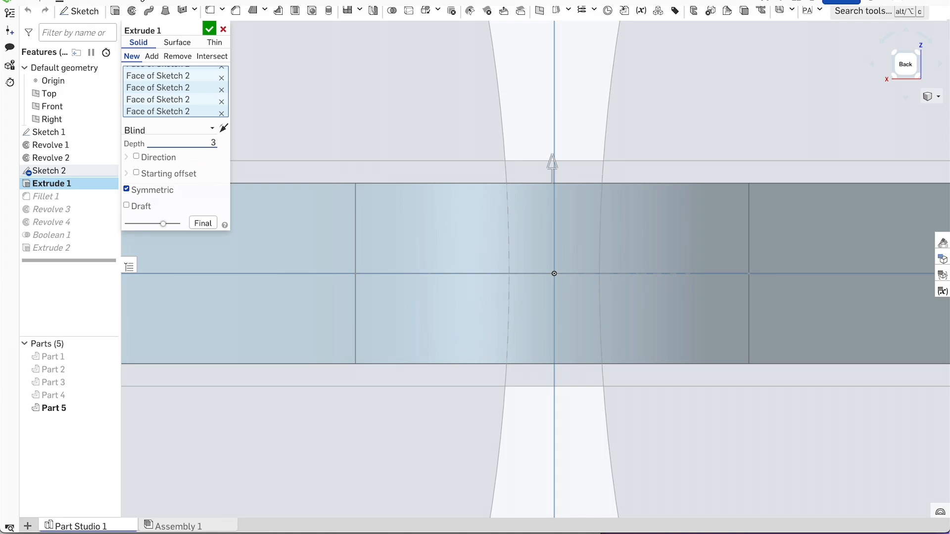
pyautogui.write('3')
pyautogui.press('Return')
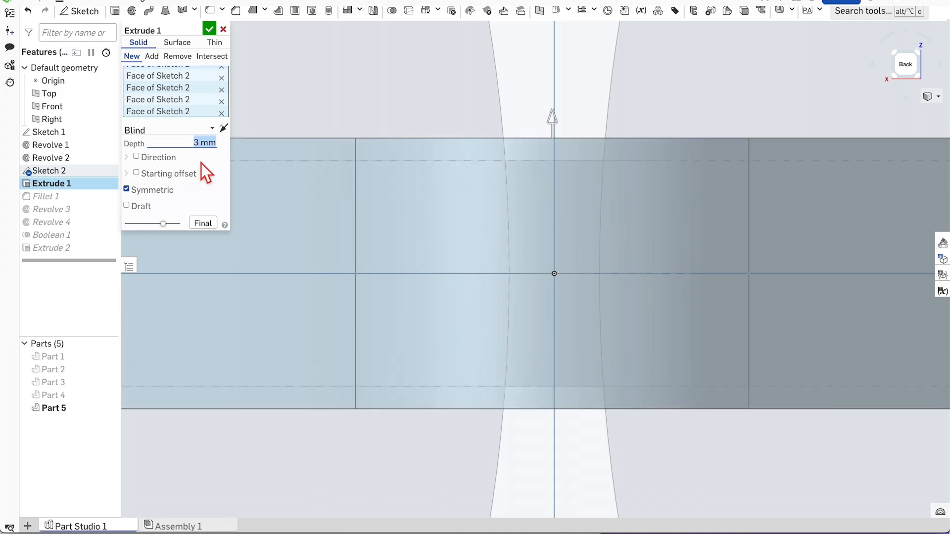
# Set the symmetric depth of Extrude 1 to 2.5 mm, trying 2.4 mm before returning to 2.5 mm.
pyautogui.write('2.5')
pyautogui.press('Return')
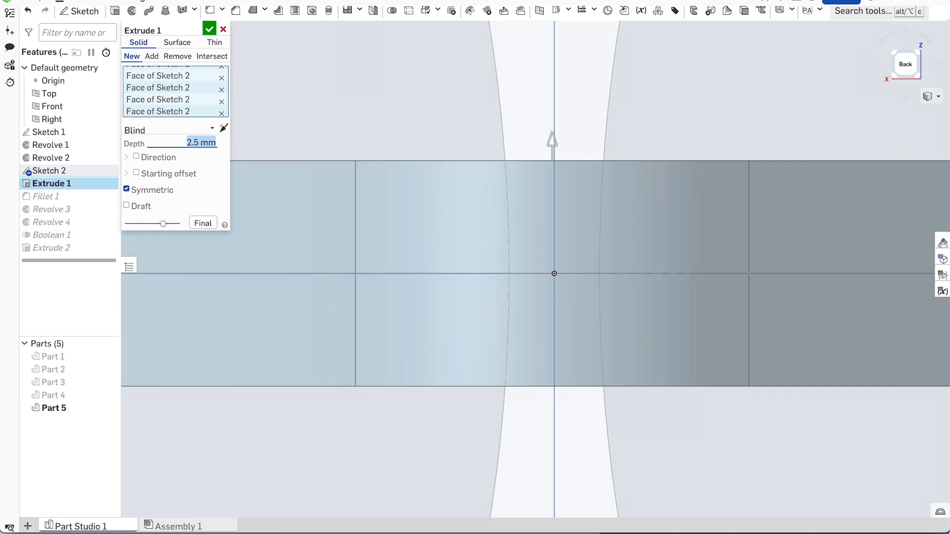
pyautogui.write('2.4')
pyautogui.press('Return')
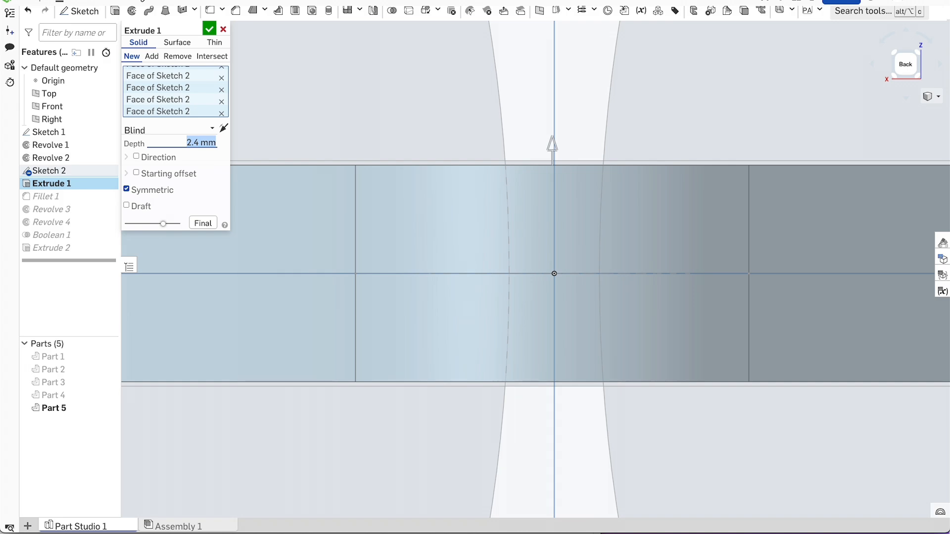
pyautogui.write('2.5')
pyautogui.press('Return')
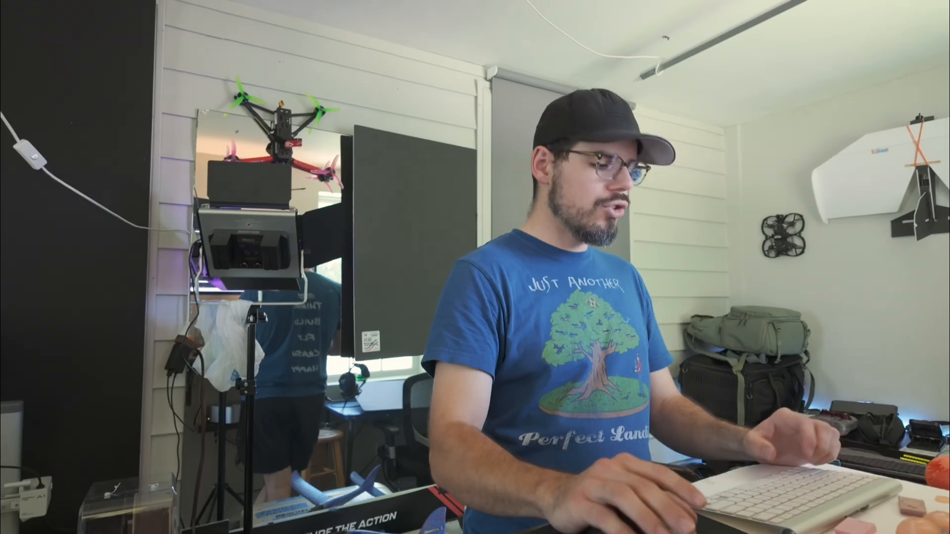
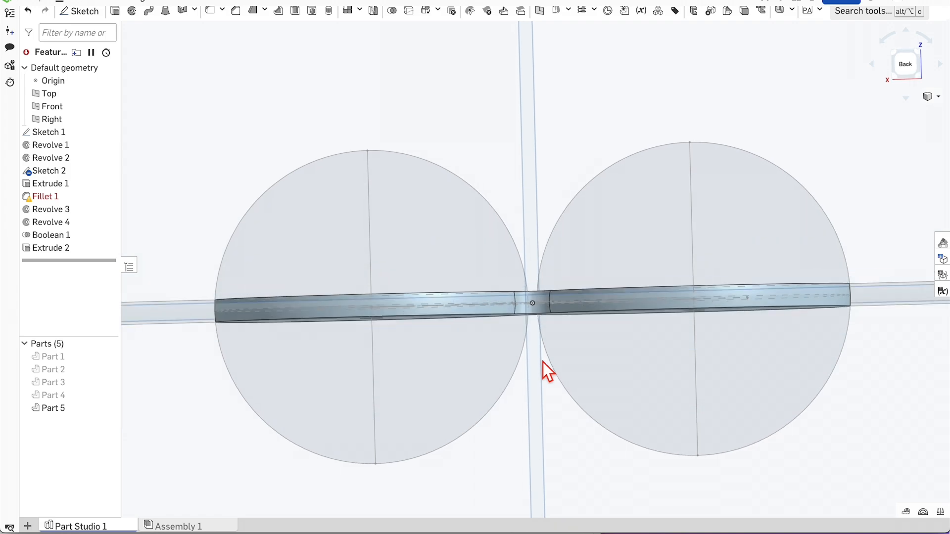
# Show all hidden parts so the four hemispheres appear together with the connector plate.
pyautogui.moveTo(542, 362); pyautogui.dragTo(544, 403, button='right')
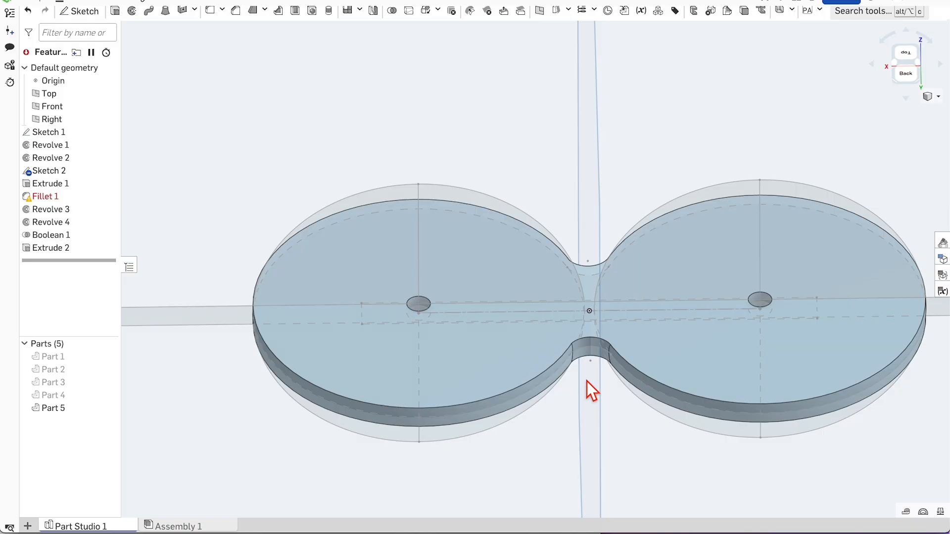
pyautogui.moveTo(587, 381)
pyautogui.mouseDown(button='right')
pyautogui.moveTo(585, 414)
pyautogui.moveTo(583, 360)
pyautogui.mouseUp(button='right')
pyautogui.moveTo(613, 397); pyautogui.dragTo(634, 410, button='right')
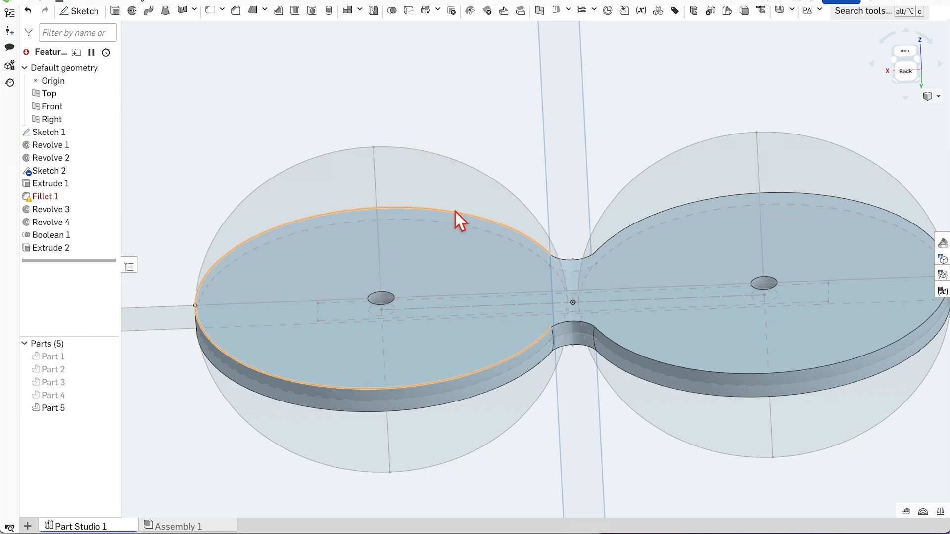
pyautogui.scroll(-4, 255, 241)
pyautogui.scroll(1, 357, 253)
pyautogui.scroll(1, 397, 299)
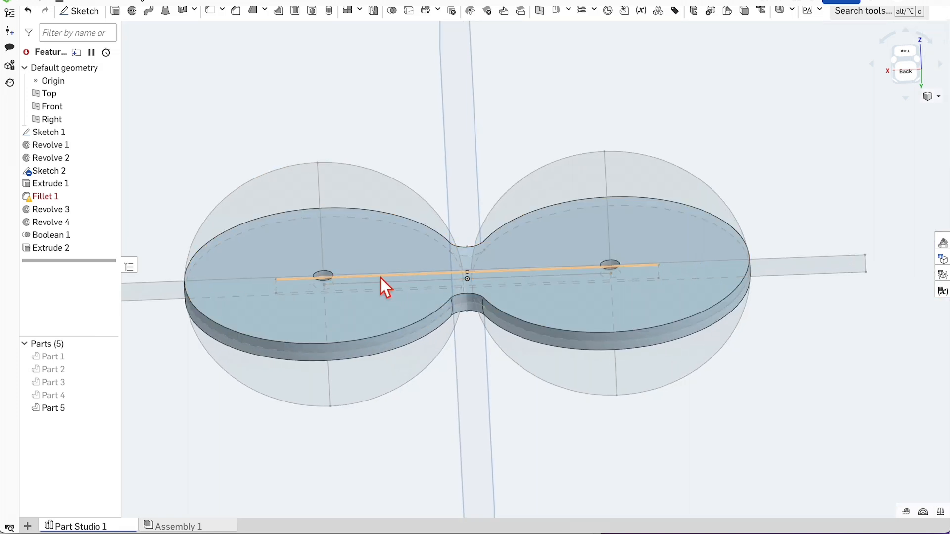
pyautogui.scroll(1, 381, 278)
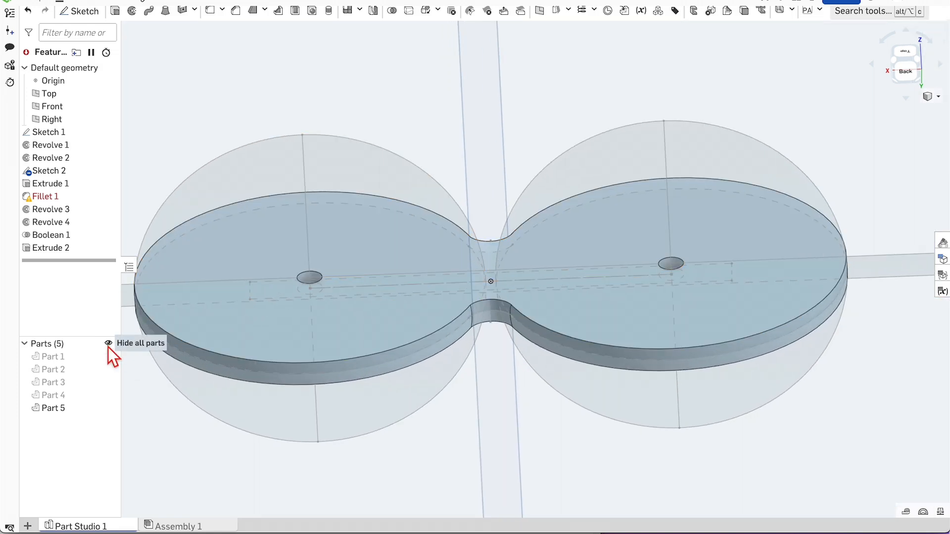
pyautogui.click(107, 344)
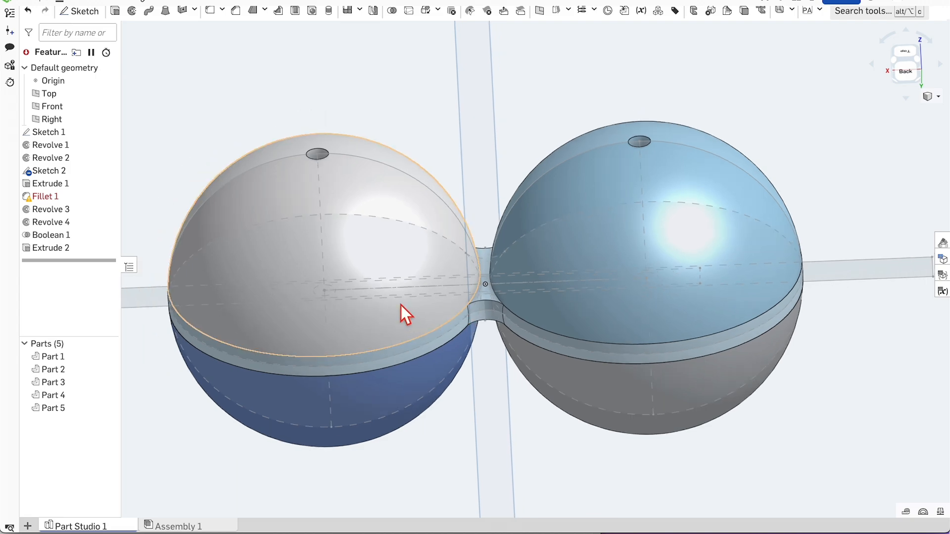
pyautogui.moveTo(401, 305); pyautogui.dragTo(518, 210, button='right')
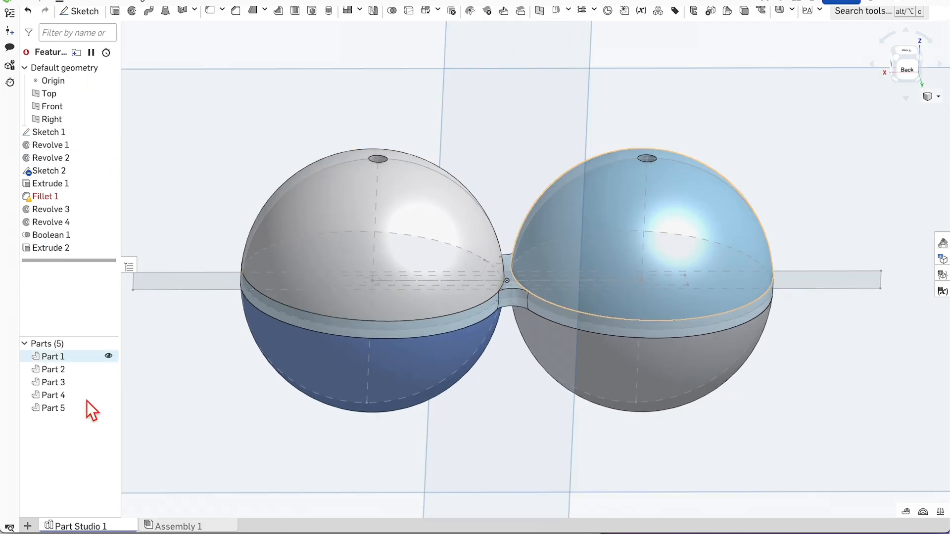
# Switch to the notes app to review the 2sphere V2 checklist and return to the Onshape model.
pyautogui.press('super+Tab')
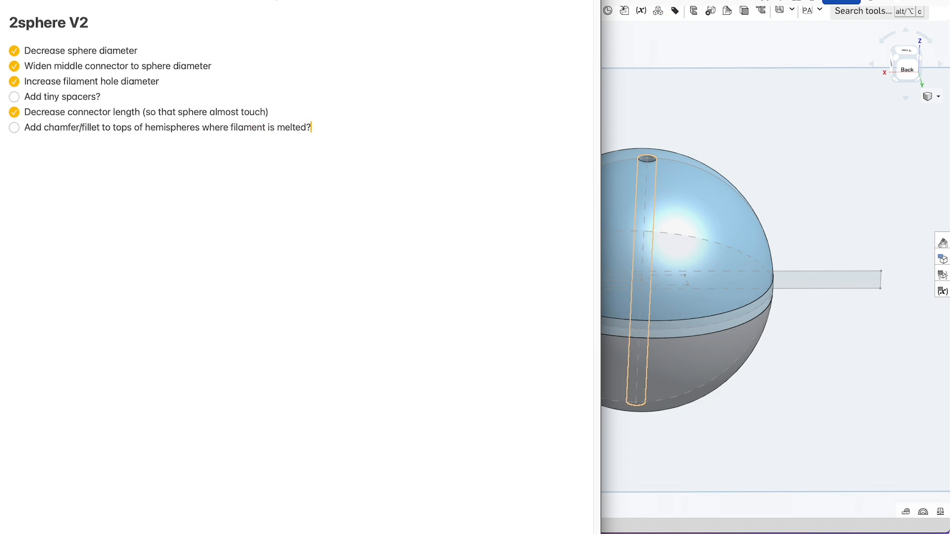
pyautogui.press('super+Tab')
pyautogui.scroll(1, 507, 184)
pyautogui.moveTo(512, 149); pyautogui.dragTo(507, 162, button='right')
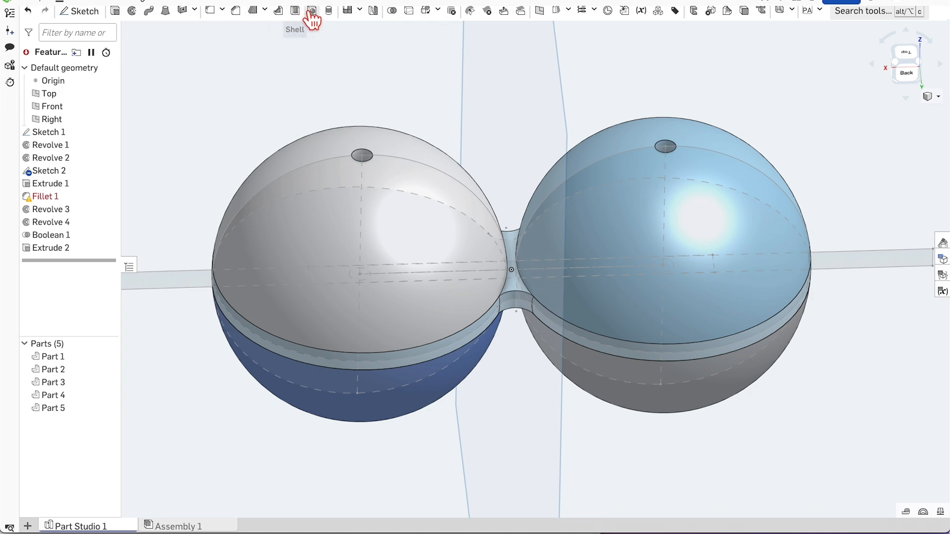
# Start a fillet on the top edge of the filament hole in the light grey hemisphere, with a radius of about 5.65 mm.
pyautogui.click(211, 15)
pyautogui.scroll(3, 263, 76)
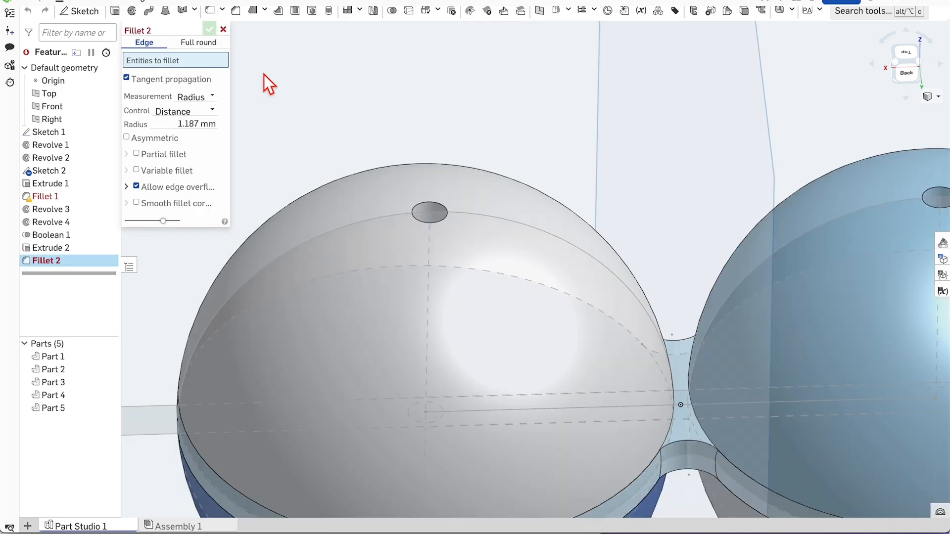
pyautogui.scroll(3, 429, 201)
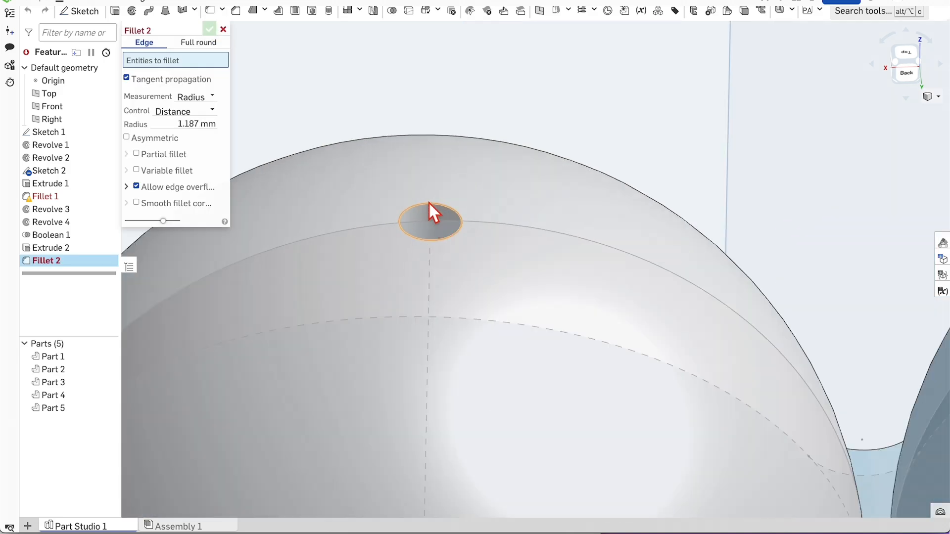
pyautogui.click(428, 202)
pyautogui.scroll(-3, 429, 201)
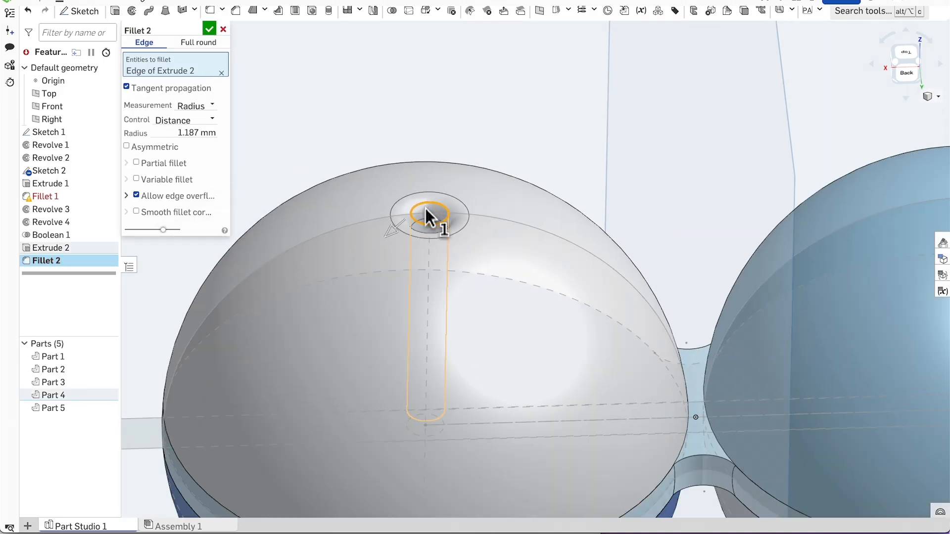
pyautogui.scroll(3, 434, 171)
pyautogui.scroll(-5, 475, 183)
pyautogui.moveTo(583, 127); pyautogui.dragTo(572, 153, button='right')
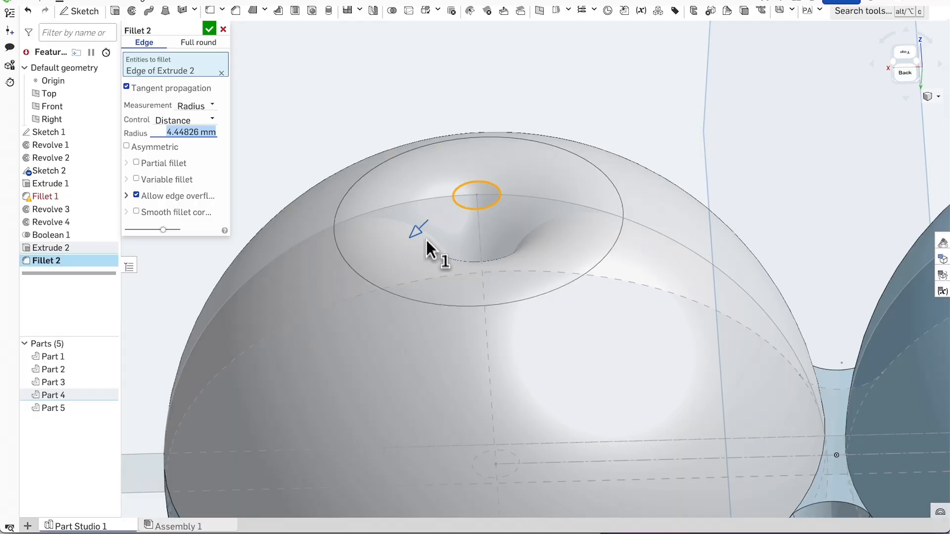
pyautogui.scroll(-3, 449, 242)
pyautogui.moveTo(532, 121); pyautogui.dragTo(461, 295, button='right')
pyautogui.scroll(3, 476, 298)
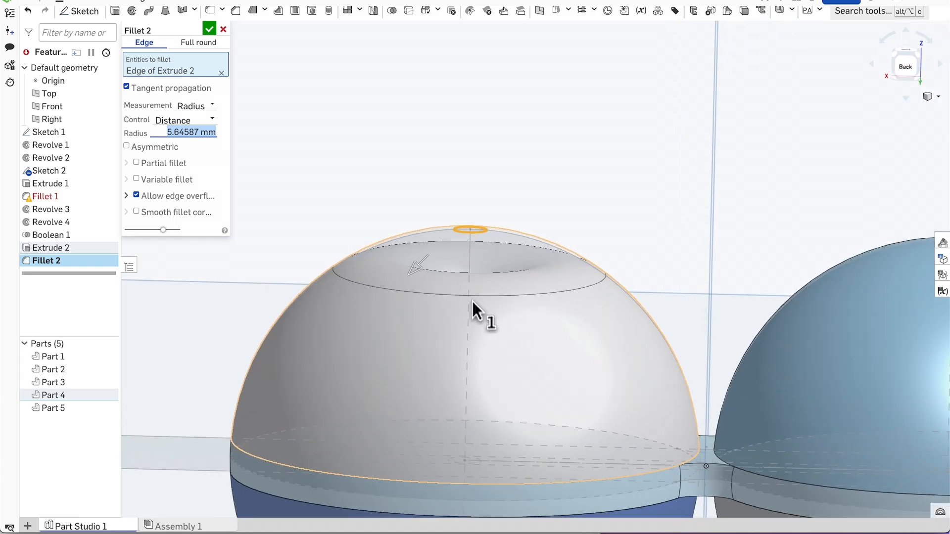
# Examine the shape of the fillet around the light grey hemisphere's hole from the side and from above.
pyautogui.scroll(-5, 472, 300)
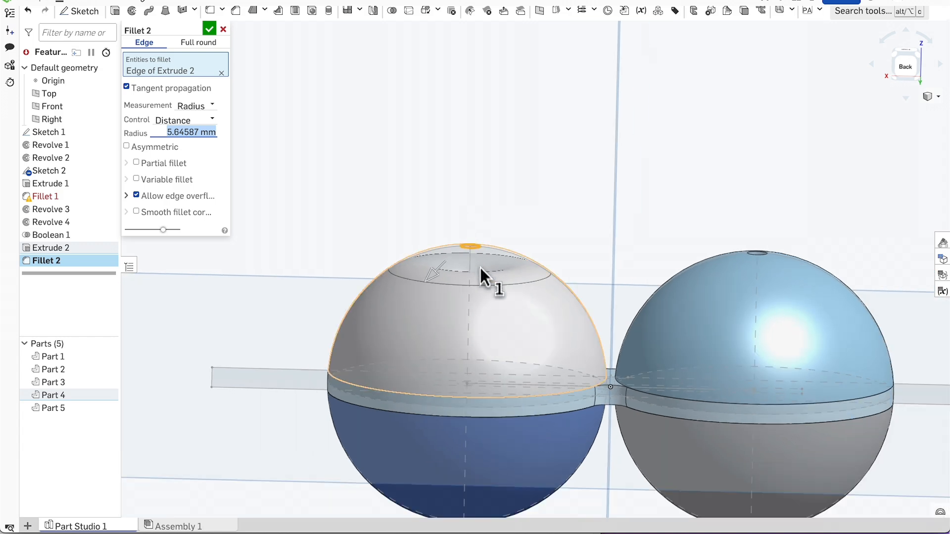
pyautogui.moveTo(555, 246); pyautogui.dragTo(558, 234, button='right')
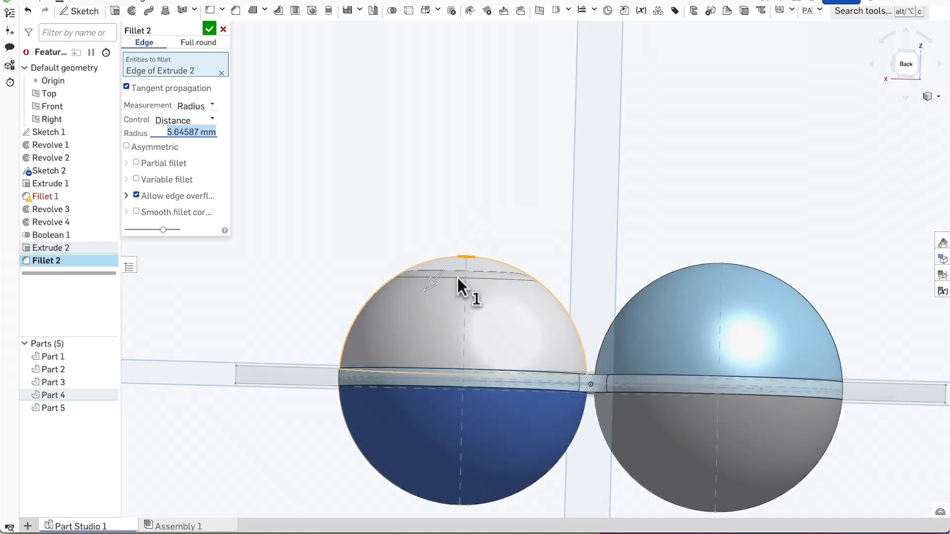
pyautogui.scroll(5, 458, 278)
pyautogui.scroll(-2, 461, 280)
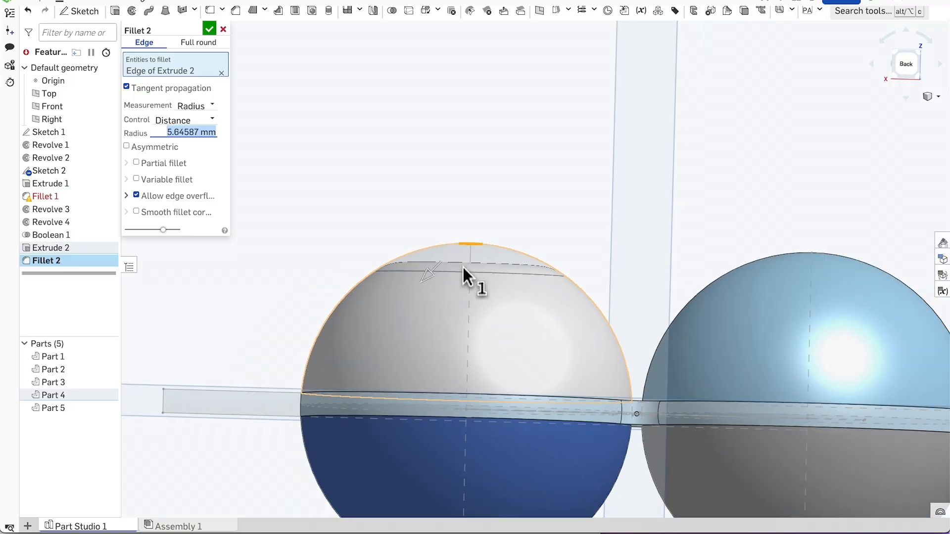
pyautogui.moveTo(465, 275); pyautogui.dragTo(506, 228, button='right')
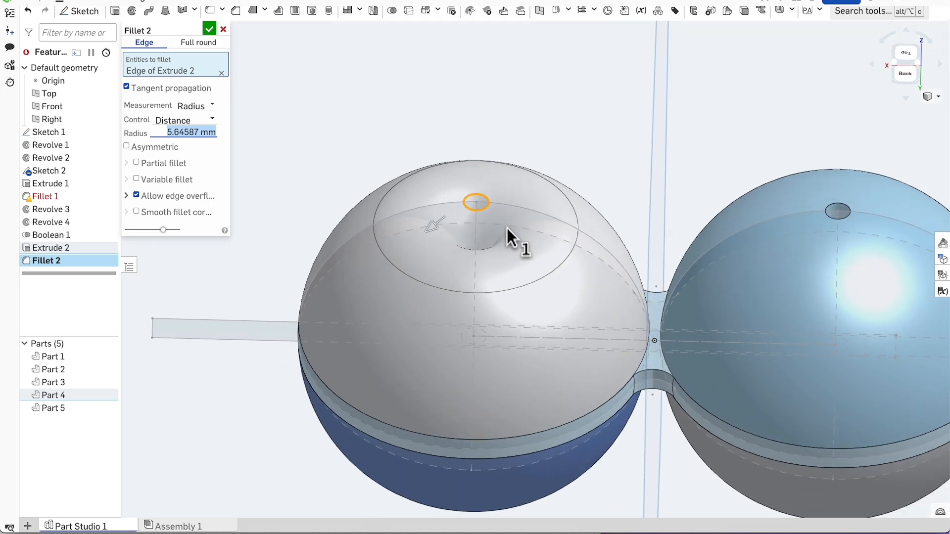
pyautogui.scroll(2, 452, 225)
pyautogui.scroll(2, 506, 195)
pyautogui.moveTo(522, 177); pyautogui.dragTo(659, 224, button='right')
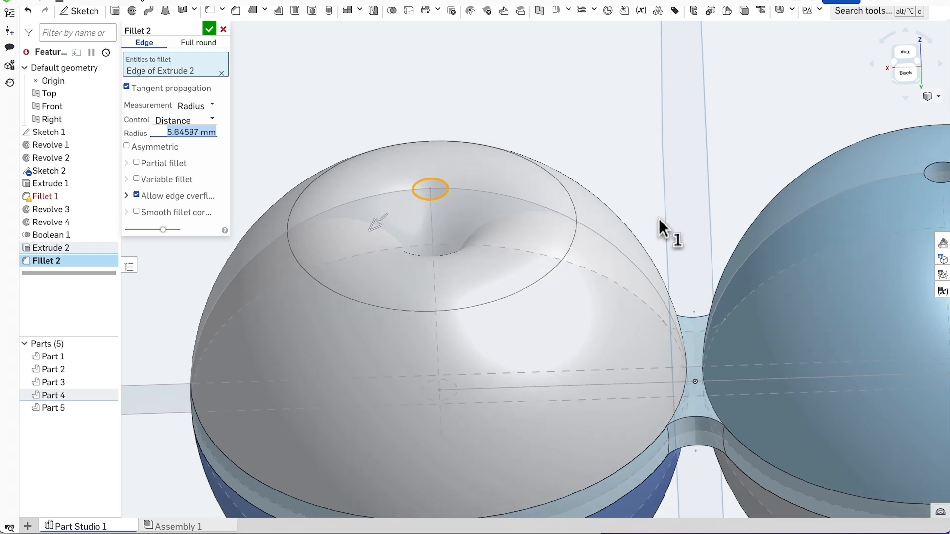
pyautogui.scroll(-3, 500, 240)
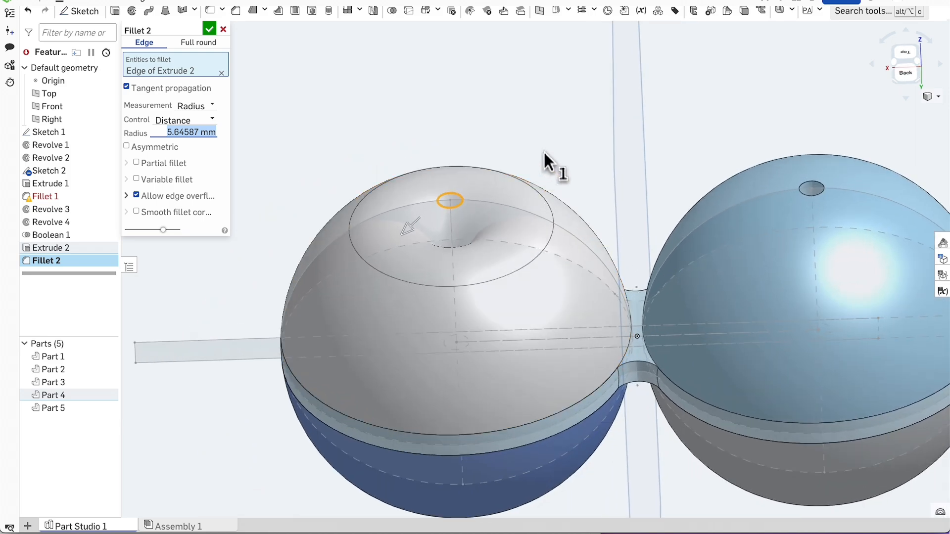
pyautogui.moveTo(547, 159); pyautogui.dragTo(452, 214, button='right')
pyautogui.scroll(3, 446, 206)
pyautogui.moveTo(428, 94); pyautogui.dragTo(413, 223, button='right')
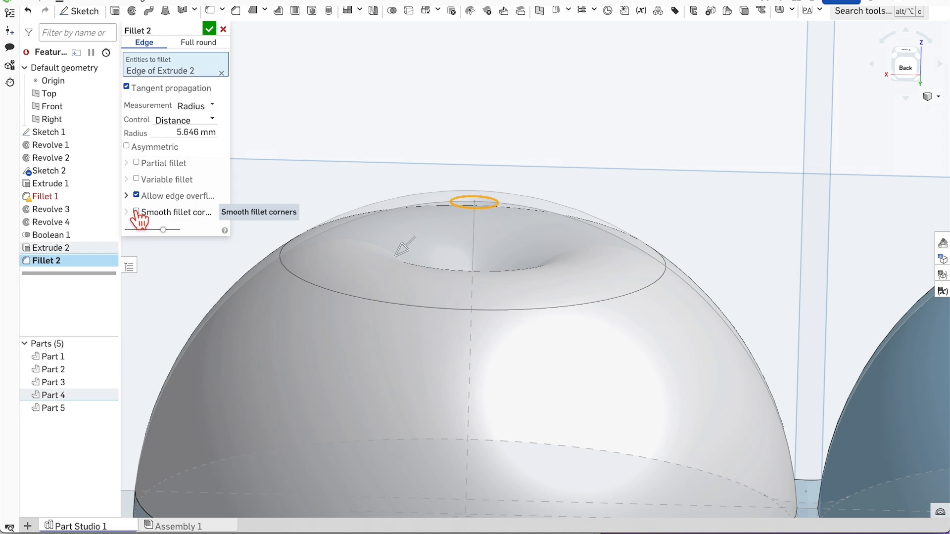
# Try the Variable fillet option, turn it off again, and change the hole fillet's control to Curvature.
pyautogui.click(137, 179)
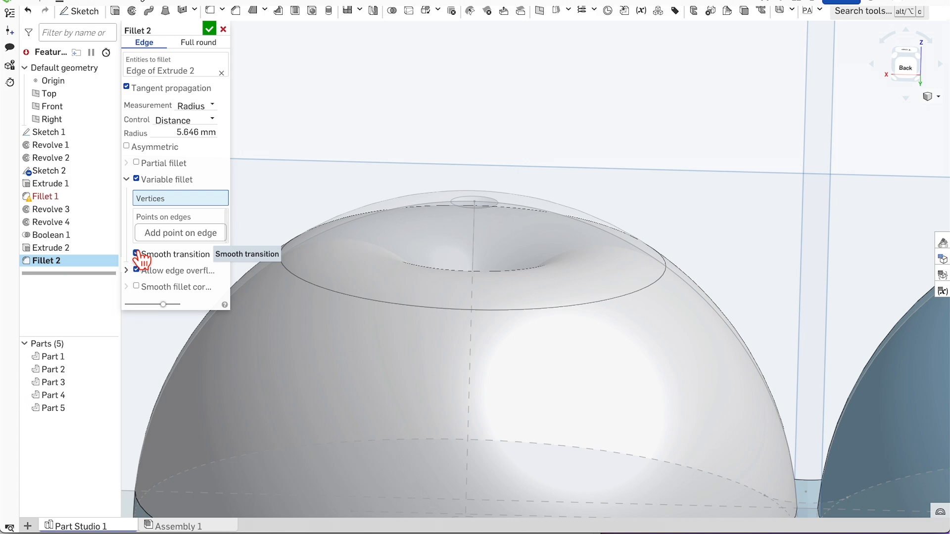
pyautogui.click(136, 179)
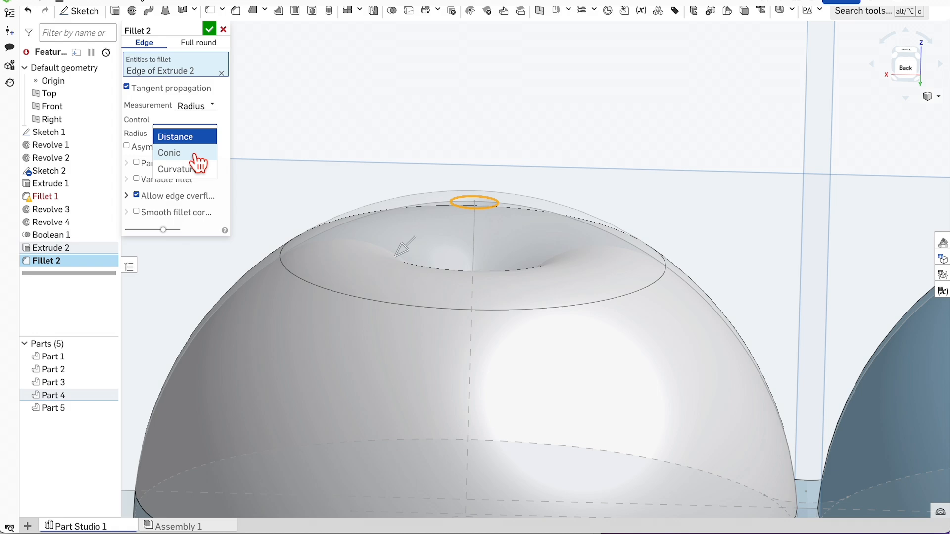
pyautogui.scroll(2, 475, 197)
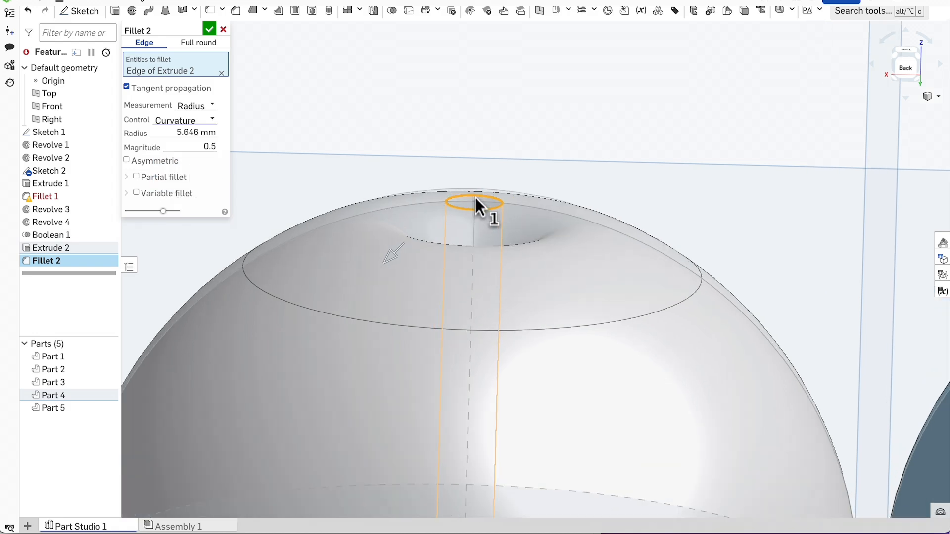
pyautogui.moveTo(509, 128); pyautogui.dragTo(524, 211, button='right')
pyautogui.scroll(-5, 488, 223)
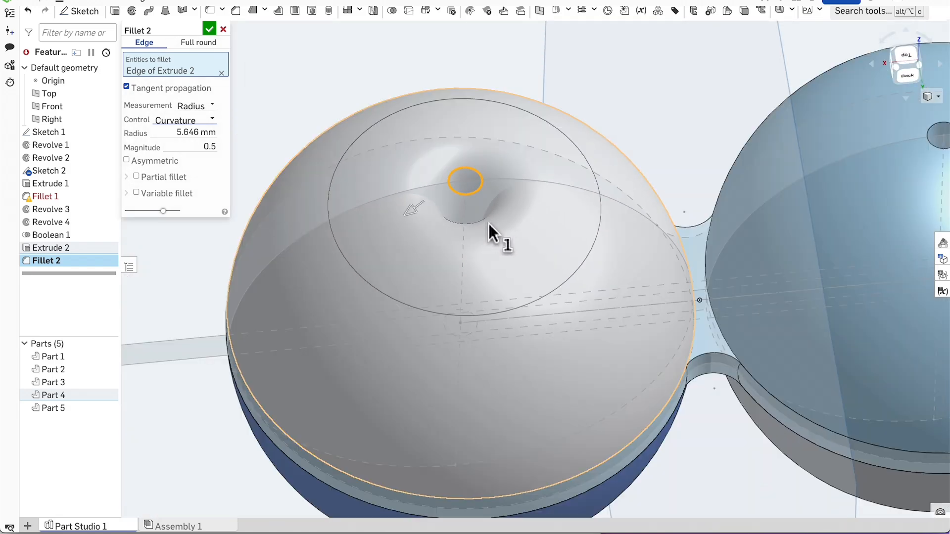
pyautogui.scroll(1, 500, 237)
pyautogui.scroll(1, 638, 396)
pyautogui.moveTo(630, 365); pyautogui.dragTo(586, 341, button='middle')
pyautogui.scroll(-2, 587, 341)
pyautogui.scroll(1, 587, 342)
pyautogui.scroll(1, 416, 148)
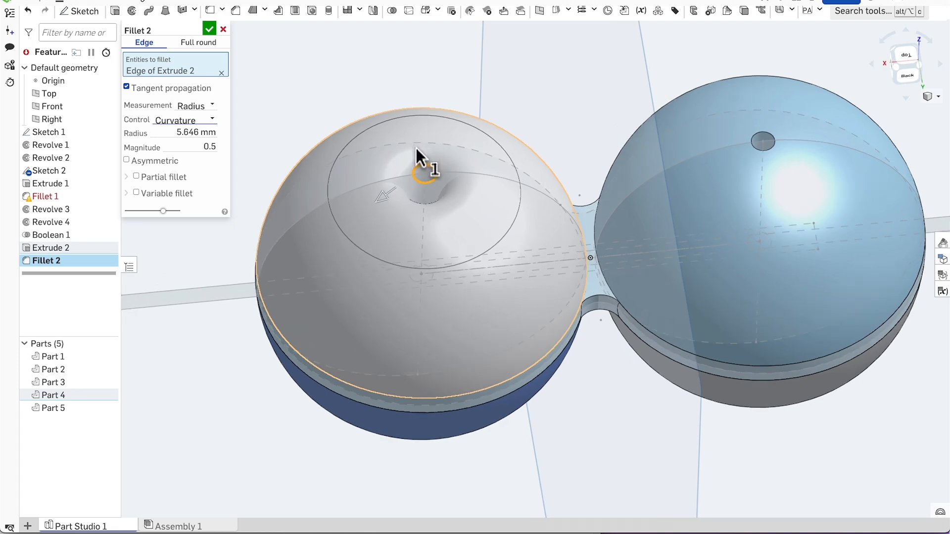
pyautogui.scroll(2, 400, 136)
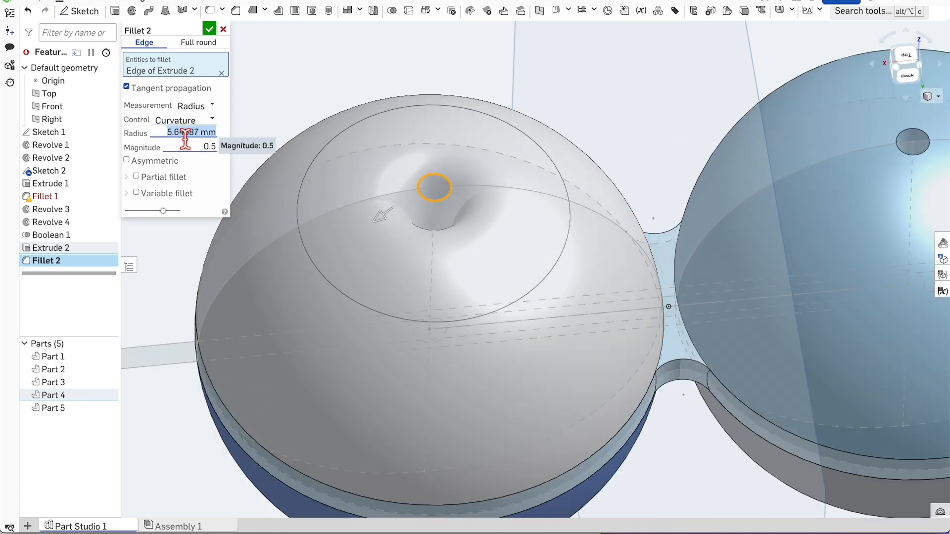
# Set the hole fillet's radius to 5 mm, compare it with the light blue hemisphere's unfilleted hole, and accept the fillet.
pyautogui.write('5')
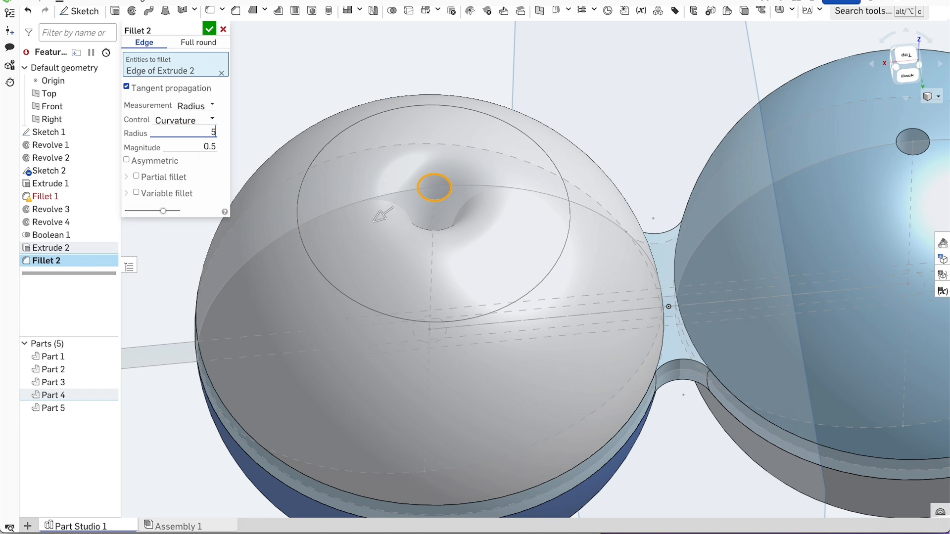
pyautogui.press('Return')
pyautogui.scroll(-1, 347, 154)
pyautogui.scroll(3, 478, 201)
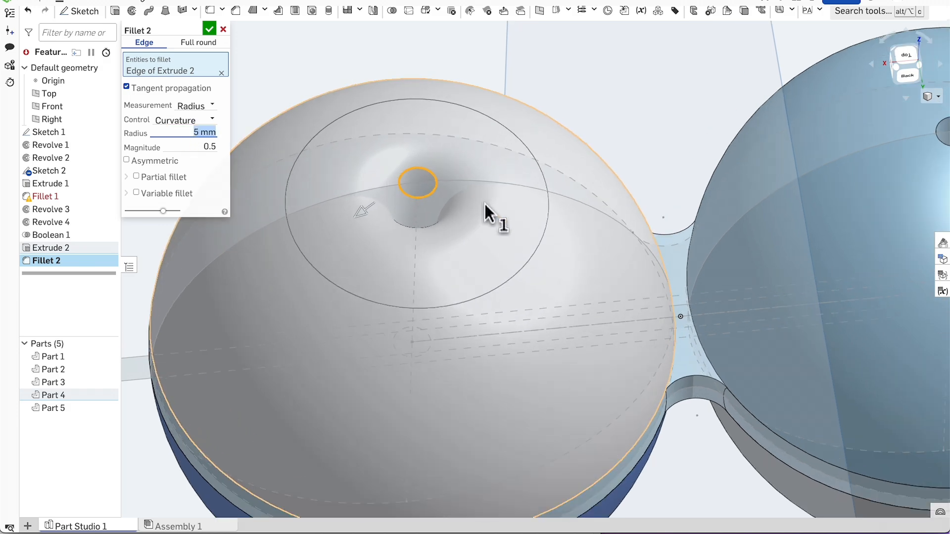
pyautogui.moveTo(663, 86)
pyautogui.mouseDown(button='right')
pyautogui.moveTo(657, 121)
pyautogui.moveTo(669, 99)
pyautogui.moveTo(664, 66)
pyautogui.moveTo(662, 119)
pyautogui.moveTo(661, 89)
pyautogui.moveTo(662, 101)
pyautogui.mouseUp(button='right')
pyautogui.scroll(-4, 445, 208)
pyautogui.scroll(3, 821, 138)
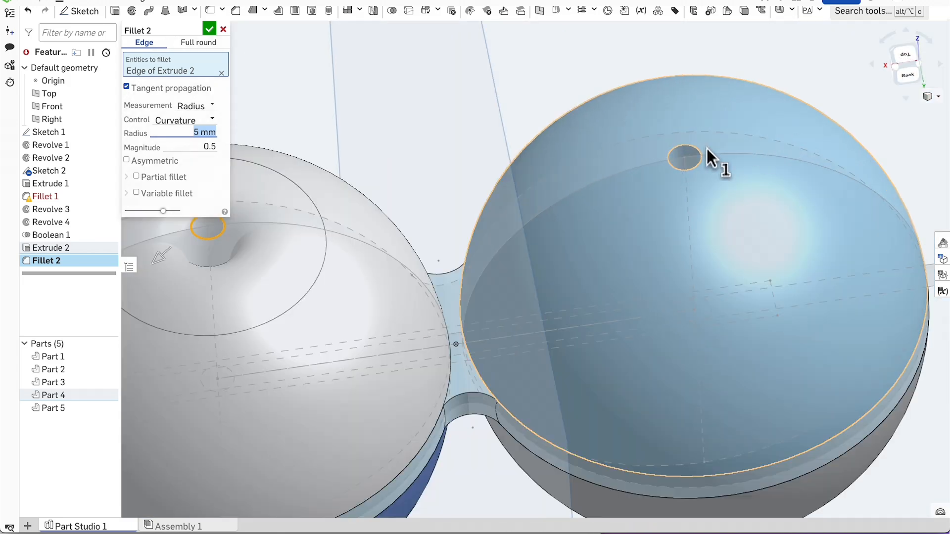
pyautogui.scroll(-3, 337, 292)
pyautogui.scroll(1, 470, 241)
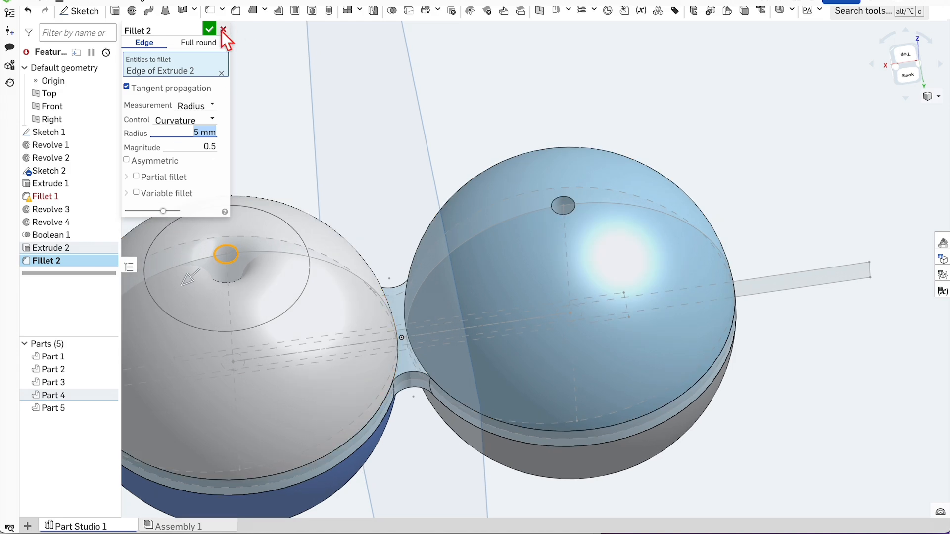
pyautogui.click(210, 29)
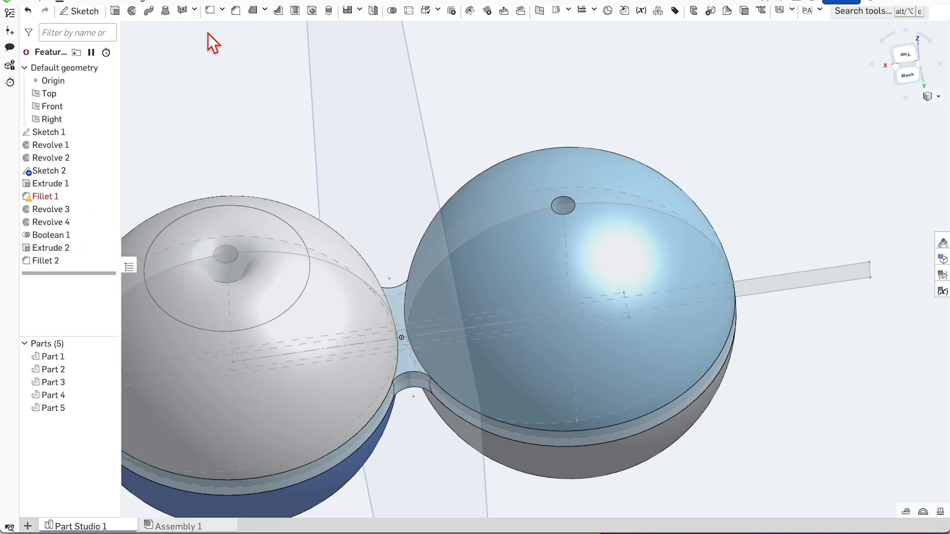
# Start a Distance and angle chamfer of 2 mm at 45 degrees on the top edge of the light blue hemisphere's filament hole.
pyautogui.click(236, 11)
pyautogui.scroll(2, 564, 205)
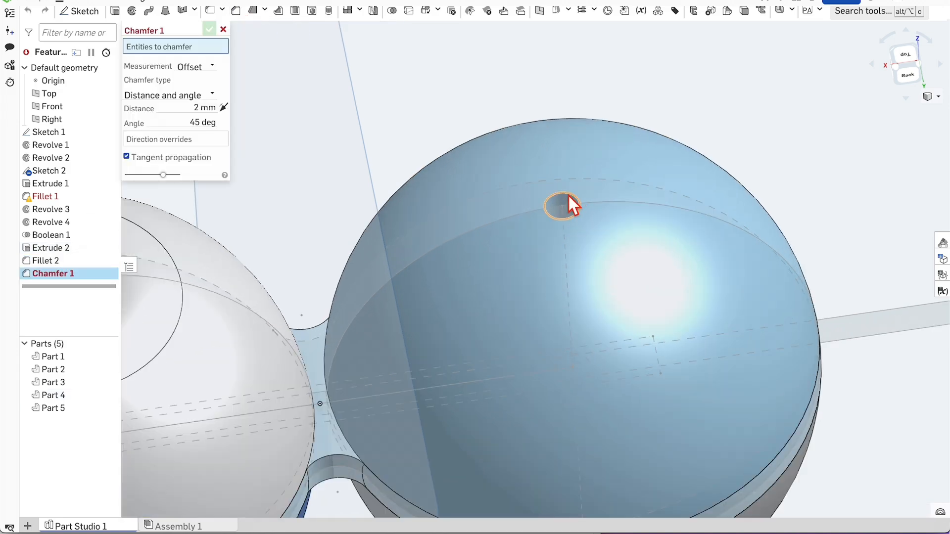
pyautogui.scroll(3, 570, 196)
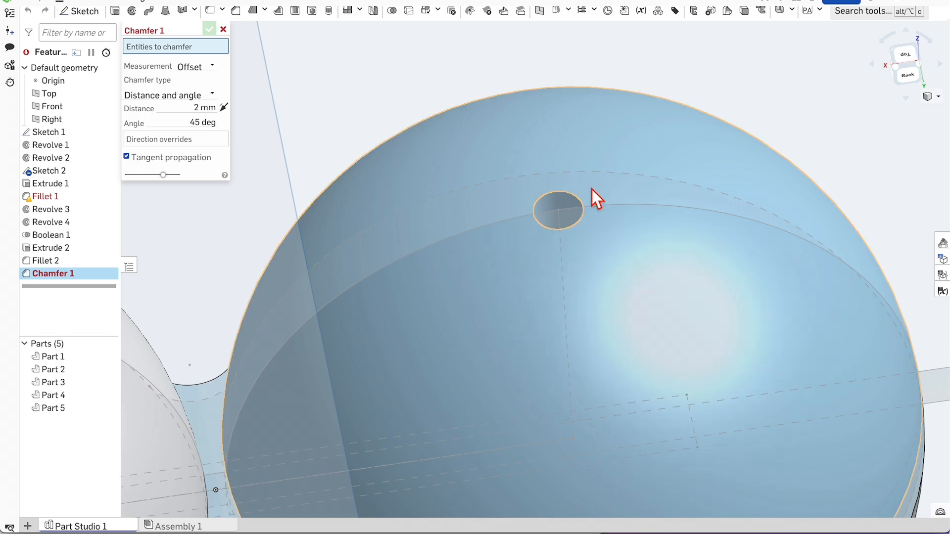
pyautogui.click(577, 198)
pyautogui.scroll(2, 583, 211)
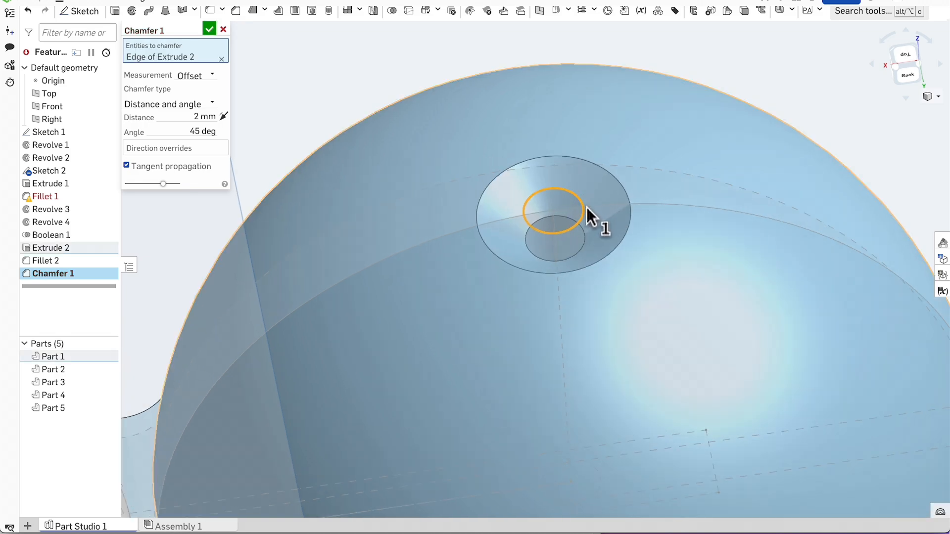
pyautogui.moveTo(743, 212)
pyautogui.mouseDown(button='right')
pyautogui.moveTo(748, 187)
pyautogui.moveTo(744, 209)
pyautogui.mouseUp(button='right')
pyautogui.scroll(-6, 371, 206)
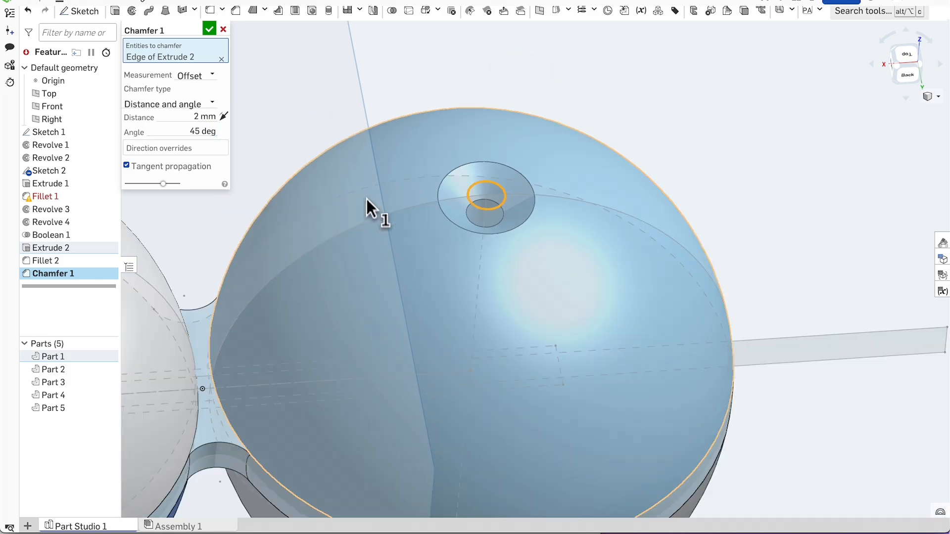
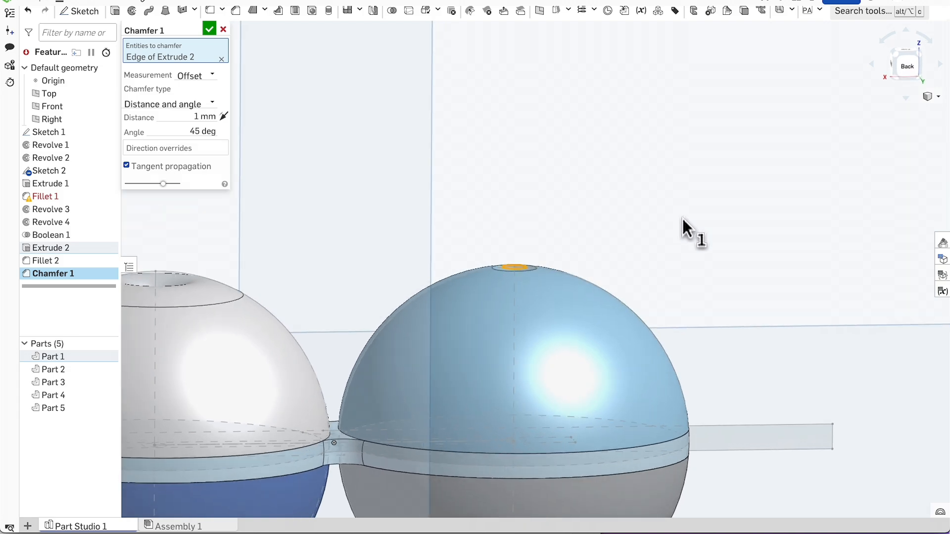
# Try other angles for the hole chamfer, including 57, 37 and 28 degrees, and return it to 45 degrees.
pyautogui.scroll(5, 534, 227)
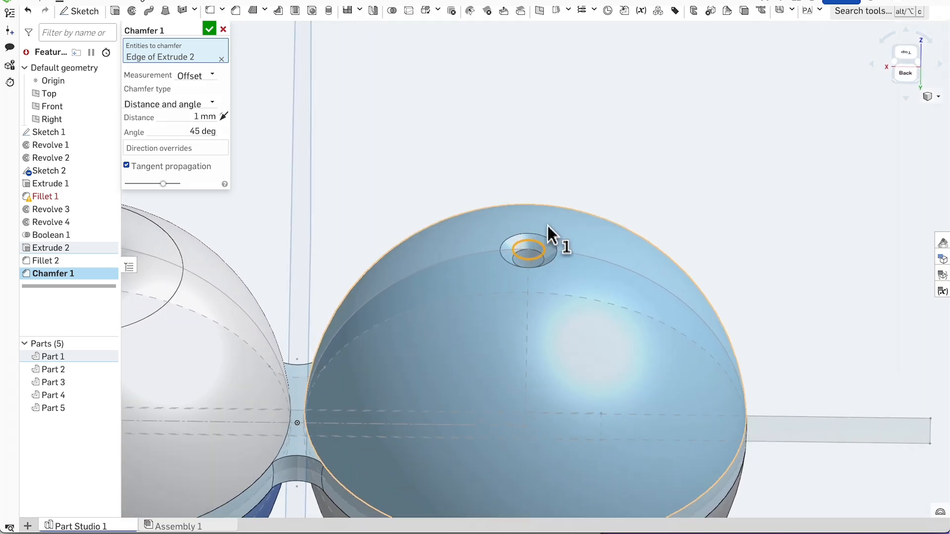
pyautogui.click(198, 131)
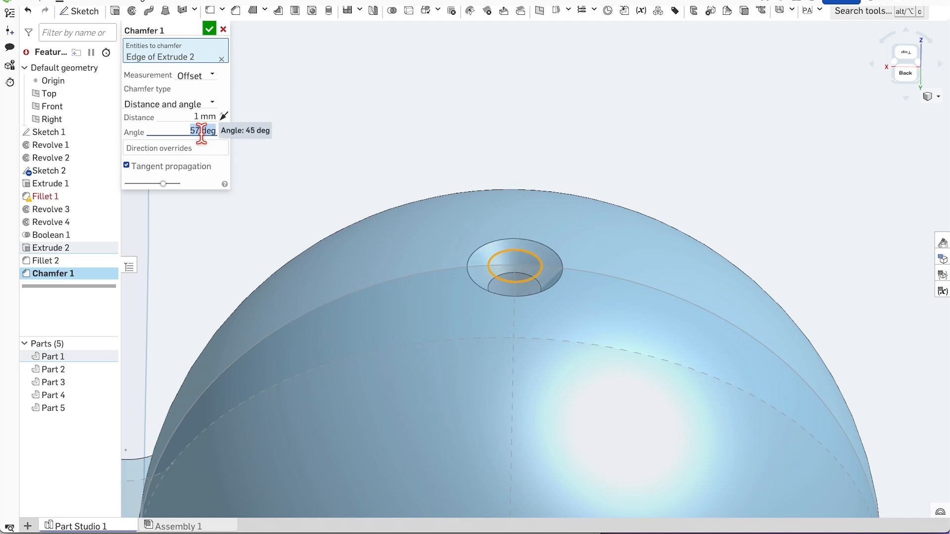
pyautogui.scroll(-5, 202, 133)
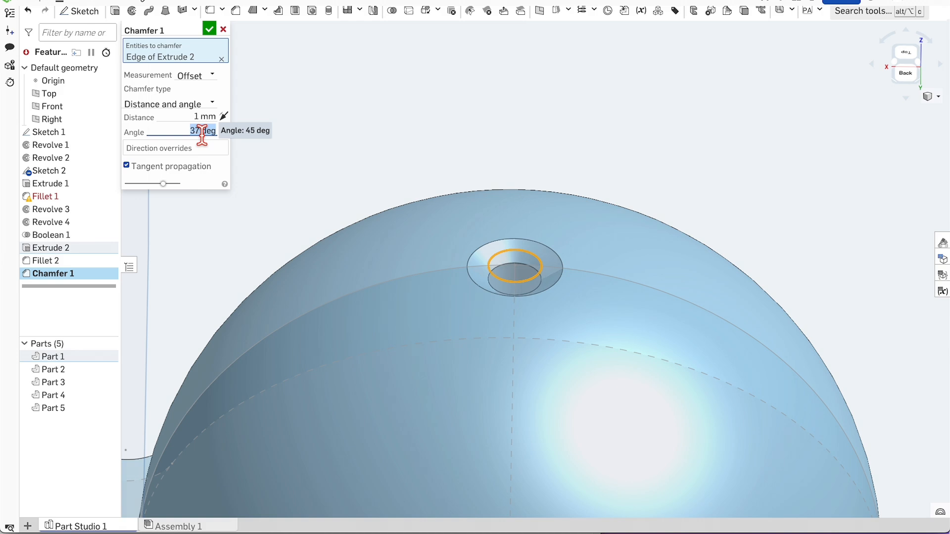
pyautogui.scroll(-2, 201, 133)
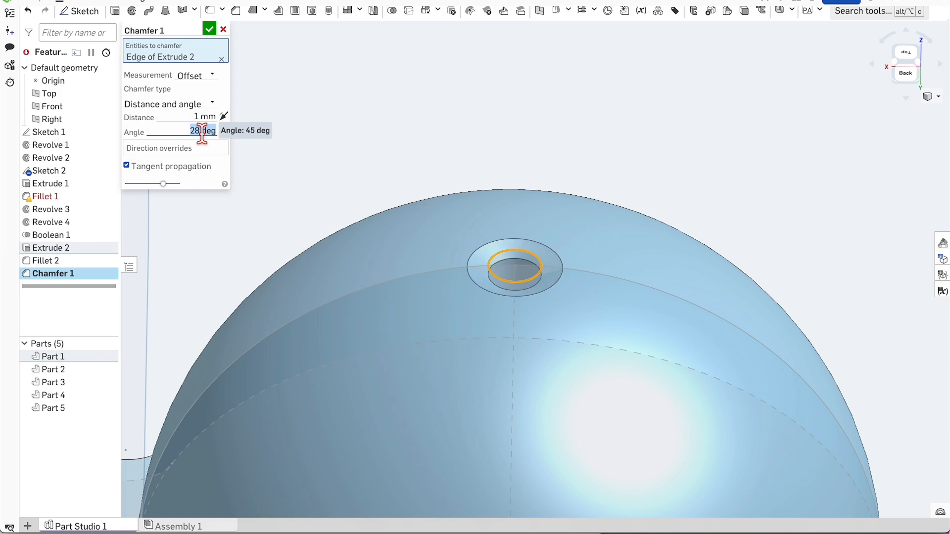
pyautogui.scroll(5, 202, 132)
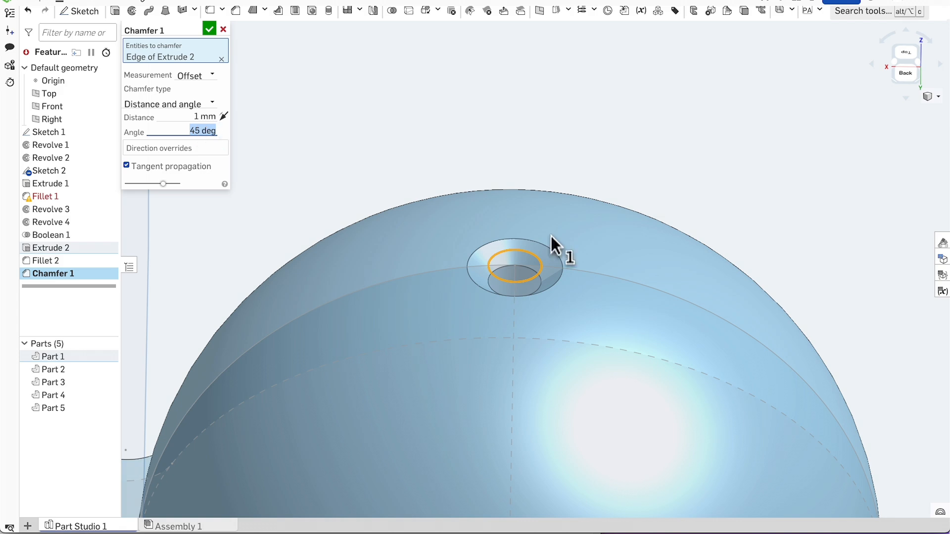
pyautogui.scroll(-5, 535, 233)
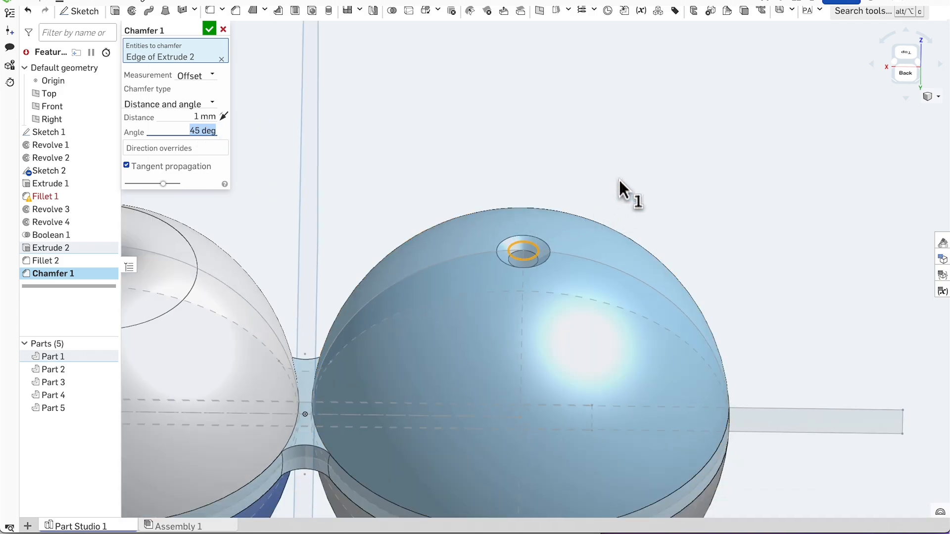
# Compare the chamfered hole with the light grey hemisphere's filleted hole and accept the chamfer at 1 mm and 45 degrees.
pyautogui.click(618, 178)
pyautogui.scroll(-4, 549, 213)
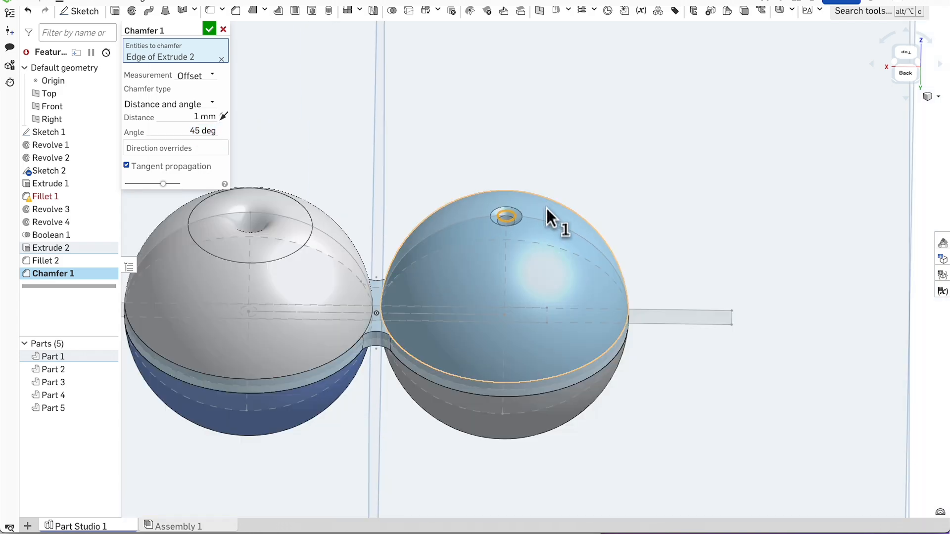
pyautogui.moveTo(507, 157); pyautogui.dragTo(595, 159, button='middle')
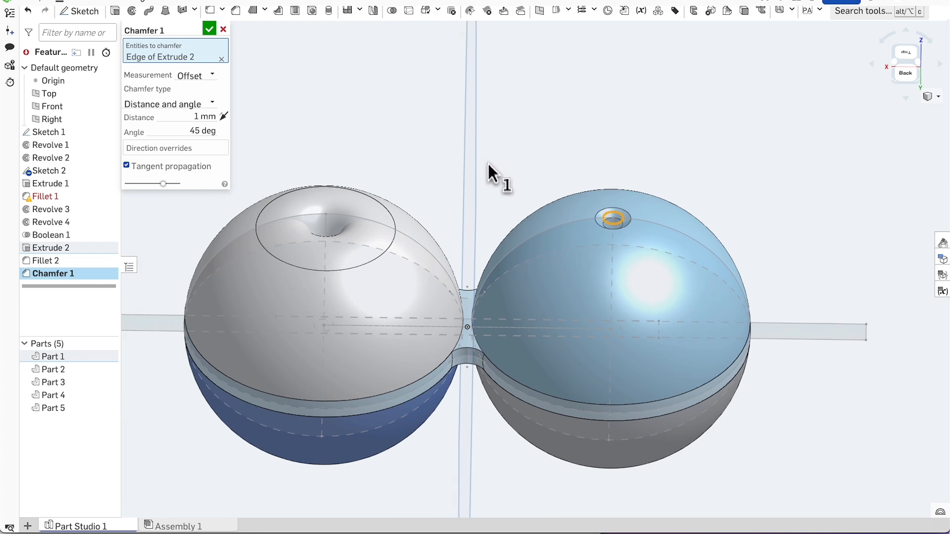
pyautogui.scroll(2, 490, 199)
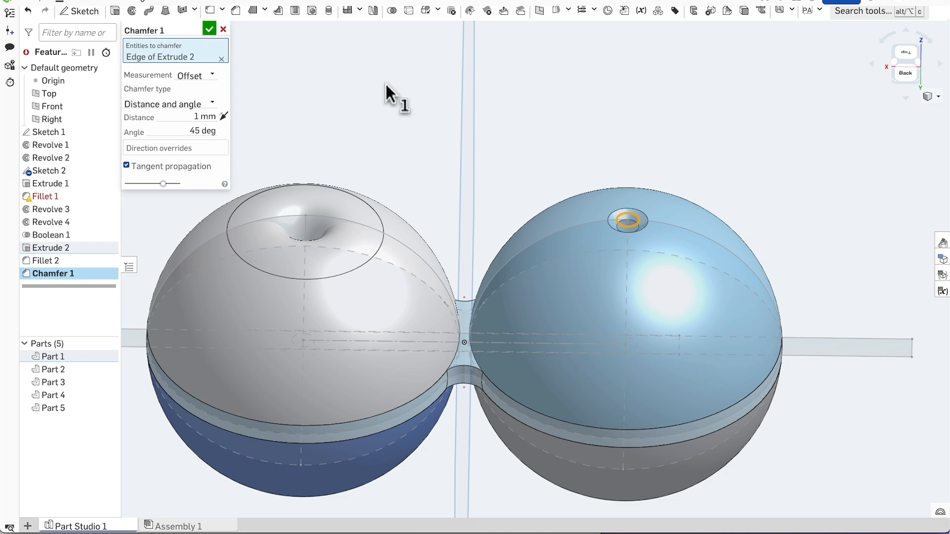
pyautogui.scroll(5, 651, 218)
pyautogui.click(208, 30)
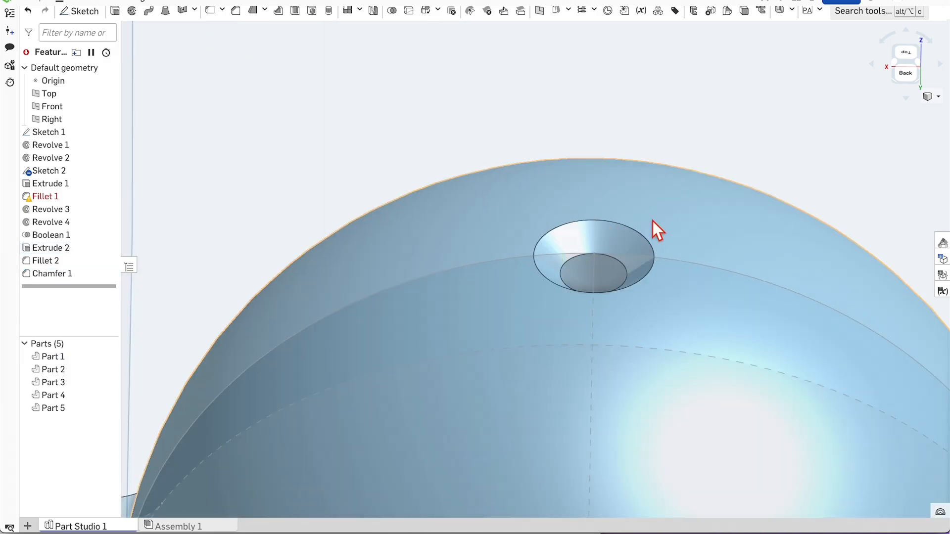
# Examine the filleted and chamfered holes side by side, selecting the light grey hemisphere's outer face and fillet face.
pyautogui.scroll(-6, 652, 221)
pyautogui.scroll(2, 605, 217)
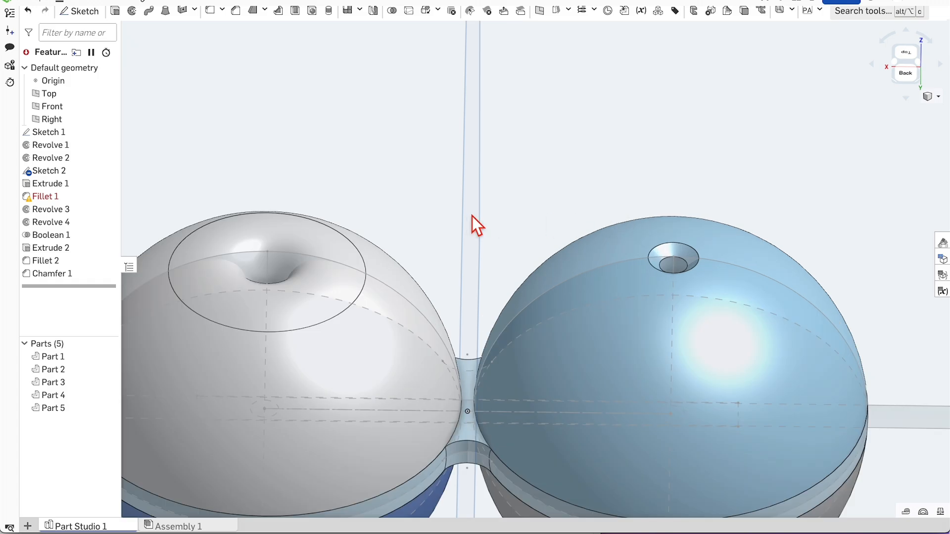
pyautogui.moveTo(479, 217); pyautogui.dragTo(509, 237, button='right')
pyautogui.scroll(3, 461, 245)
pyautogui.scroll(-5, 461, 244)
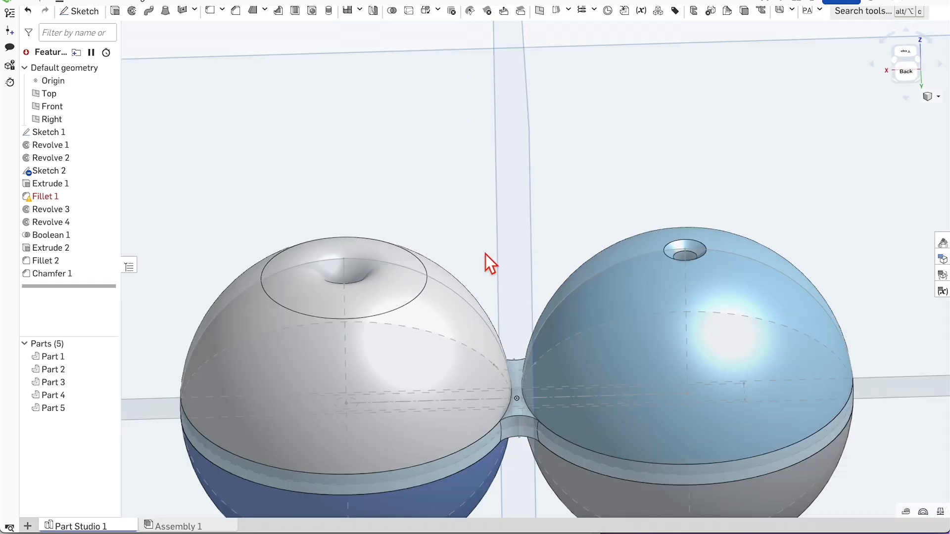
pyautogui.scroll(-2, 515, 252)
pyautogui.scroll(2, 557, 239)
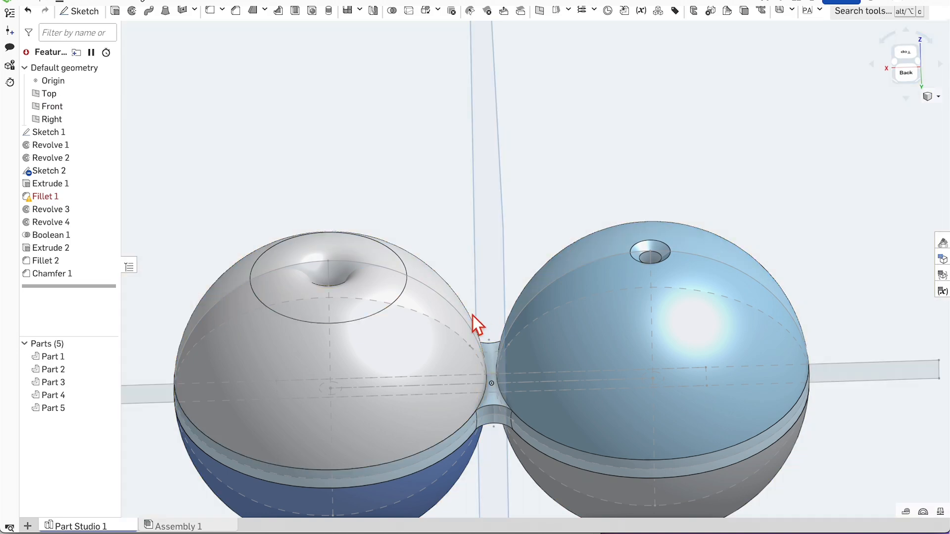
pyautogui.click(323, 341)
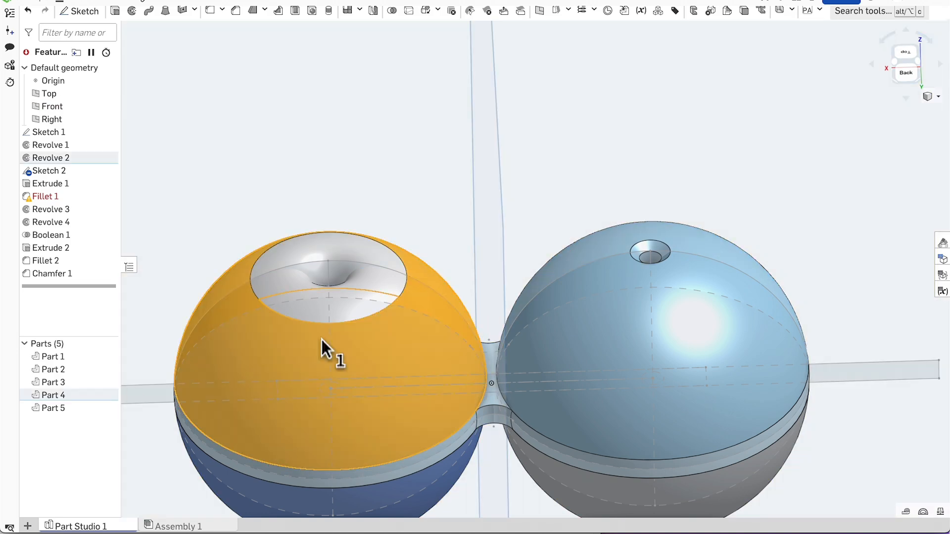
pyautogui.click(270, 280)
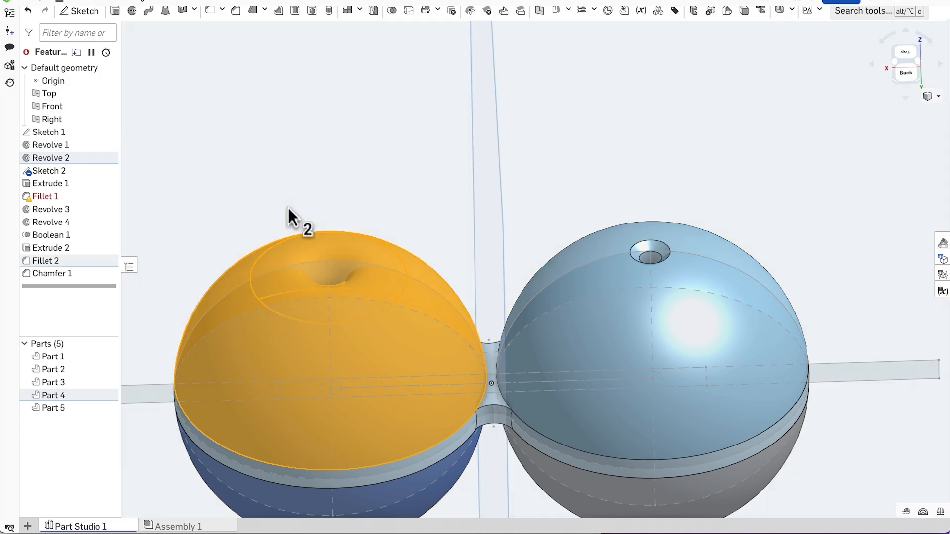
# Hide the Top, Front and Right planes and clear the face selection.
pyautogui.scroll(-5, 502, 235)
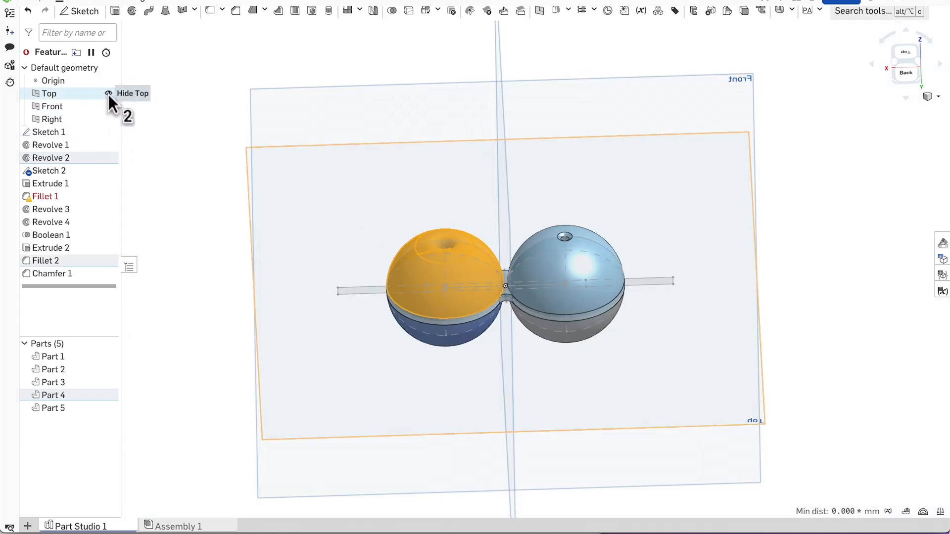
pyautogui.click(108, 93)
pyautogui.click(108, 106)
pyautogui.click(109, 119)
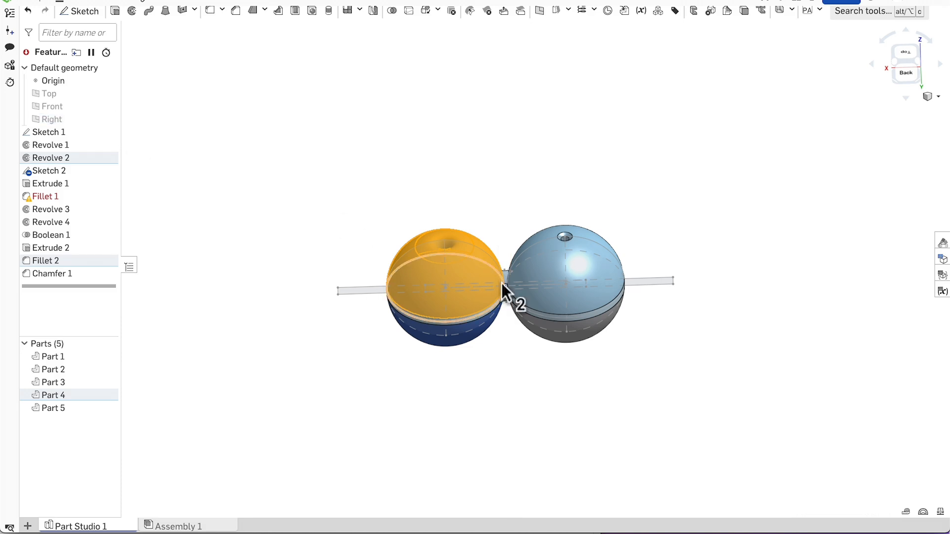
pyautogui.scroll(5, 504, 305)
pyautogui.click(247, 342)
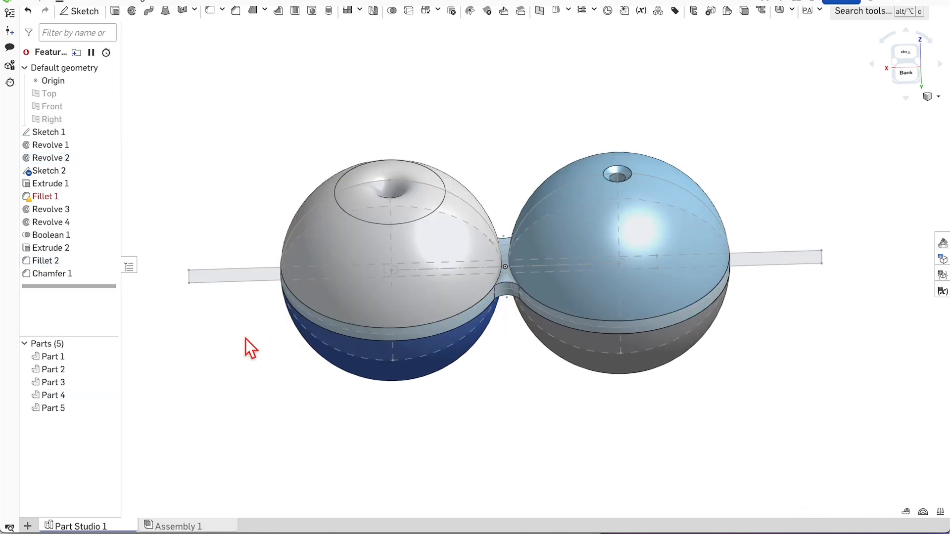
# Select the fillet face of the light grey hemisphere's hole, examine its profile from the side, and clear the selection.
pyautogui.scroll(3, 338, 168)
pyautogui.moveTo(298, 166)
pyautogui.mouseDown(button='right')
pyautogui.moveTo(300, 141)
pyautogui.moveTo(299, 163)
pyautogui.mouseUp(button='right')
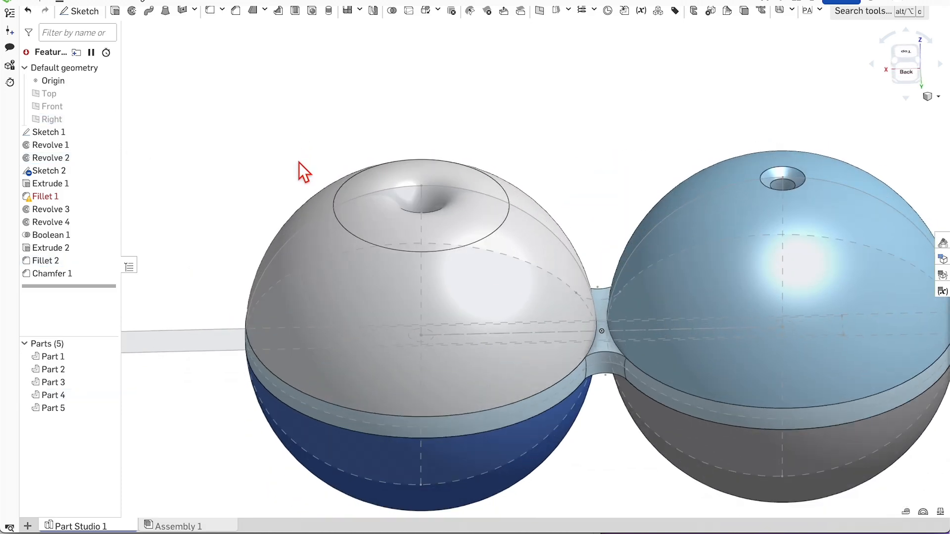
pyautogui.click(355, 212)
pyautogui.scroll(2, 354, 209)
pyautogui.moveTo(394, 213); pyautogui.dragTo(540, 137, button='right')
pyautogui.scroll(3, 445, 229)
pyautogui.scroll(2, 452, 309)
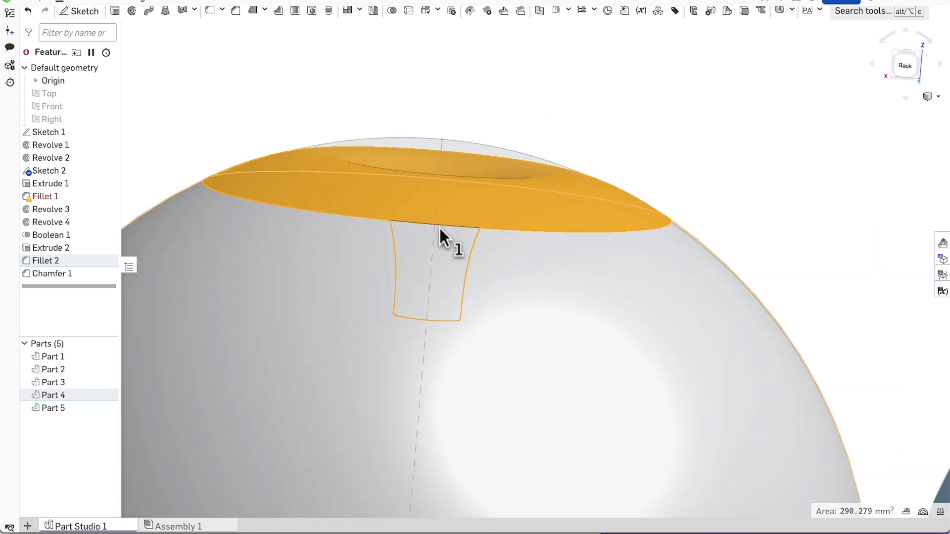
pyautogui.moveTo(654, 153); pyautogui.dragTo(744, 141, button='right')
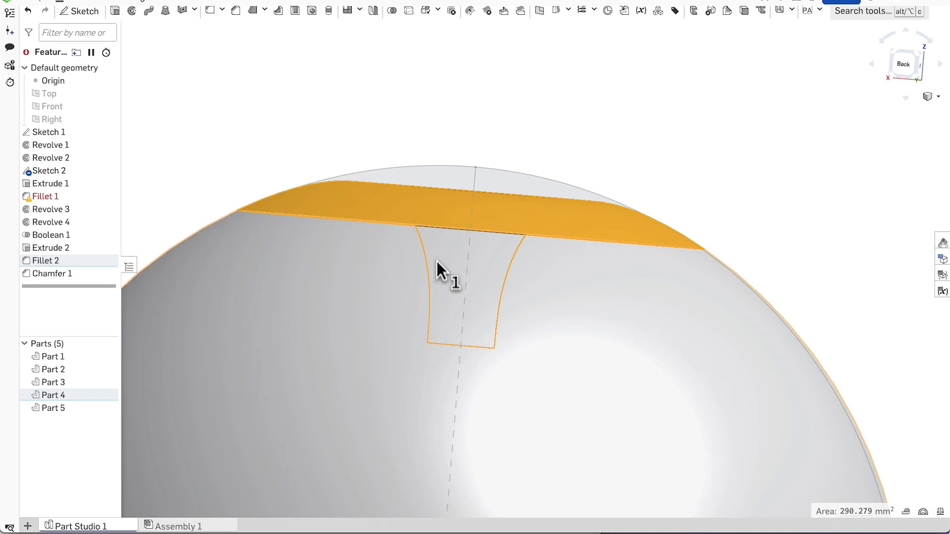
pyautogui.moveTo(626, 136); pyautogui.dragTo(496, 297, button='right')
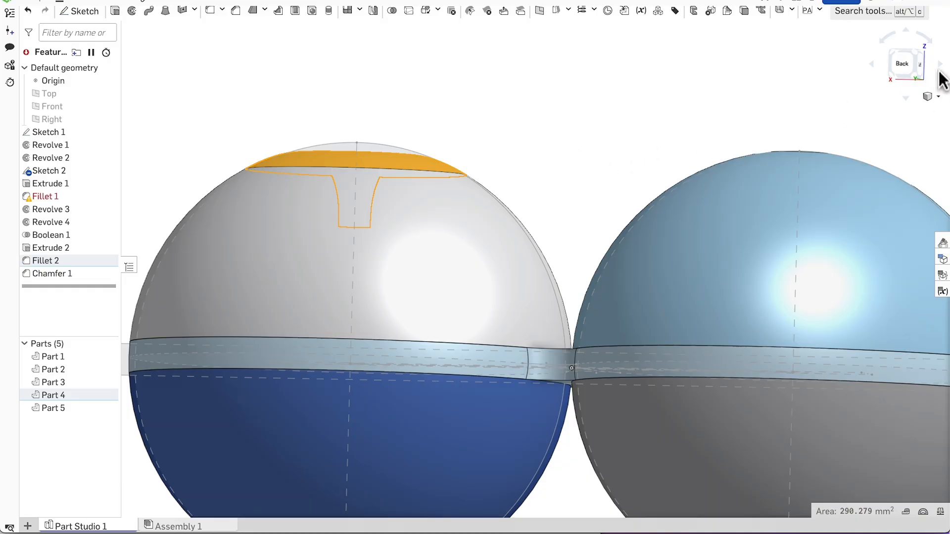
pyautogui.scroll(-1, 526, 132)
pyautogui.click(528, 137)
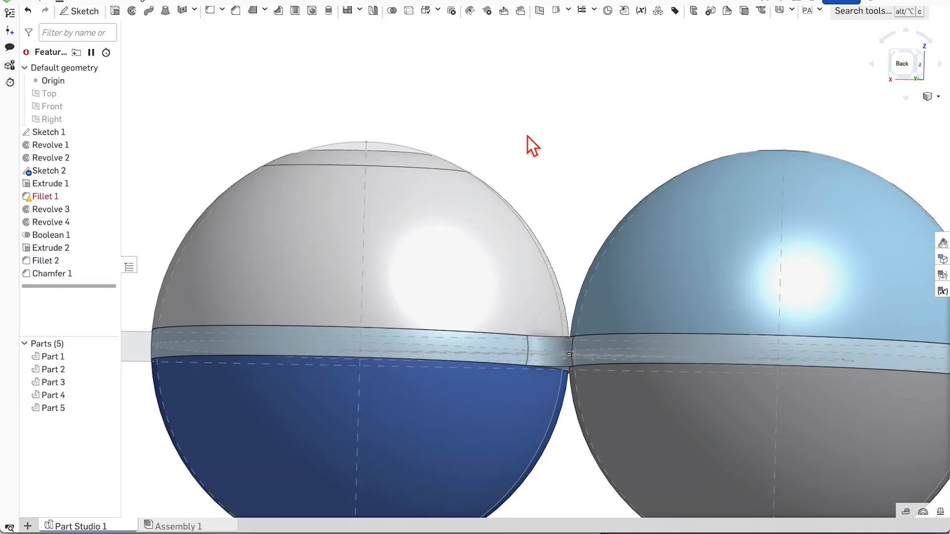
# Open a section view that cuts both spheres through their filament holes and turn it to face the cut.
pyautogui.moveTo(528, 137); pyautogui.dragTo(590, 233, button='right')
pyautogui.scroll(-3, 590, 232)
pyautogui.moveTo(545, 309)
pyautogui.mouseDown()
pyautogui.moveTo(510, 302)
pyautogui.moveTo(548, 308)
pyautogui.mouseUp()
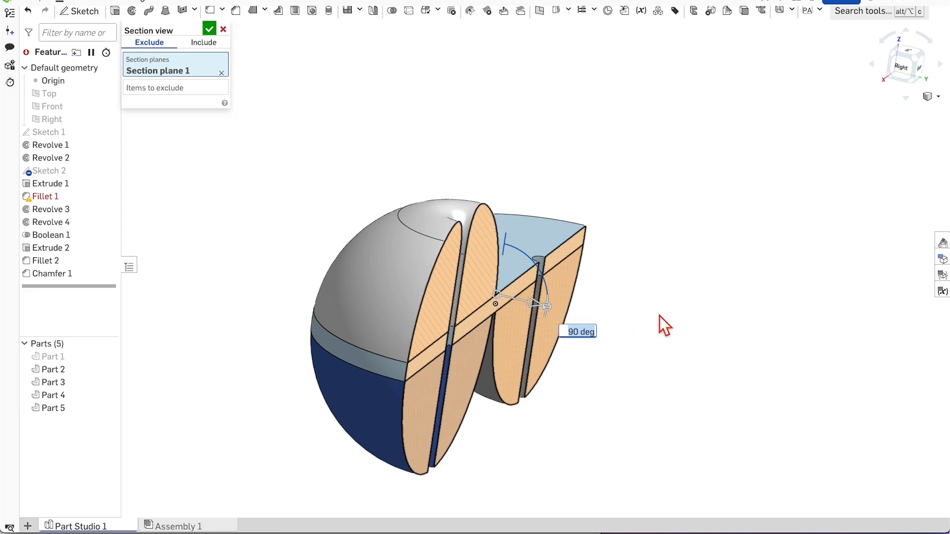
pyautogui.scroll(2, 660, 316)
pyautogui.moveTo(660, 317); pyautogui.dragTo(584, 321, button='right')
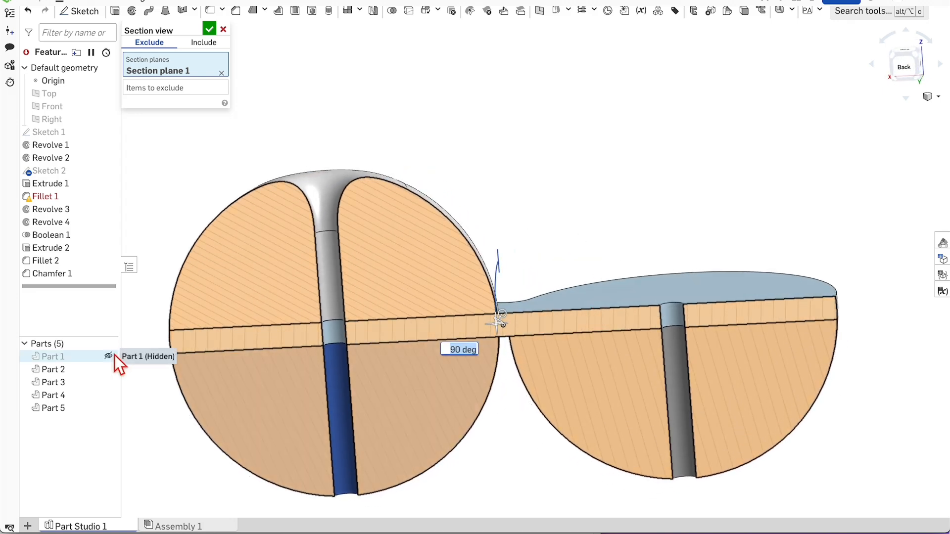
# Show the hidden light blue hemisphere (Part 1) in the section and compare the two hole profiles.
pyautogui.click(111, 357)
pyautogui.scroll(-1, 643, 316)
pyautogui.scroll(1, 532, 261)
pyautogui.moveTo(507, 226); pyautogui.dragTo(563, 156, button='right')
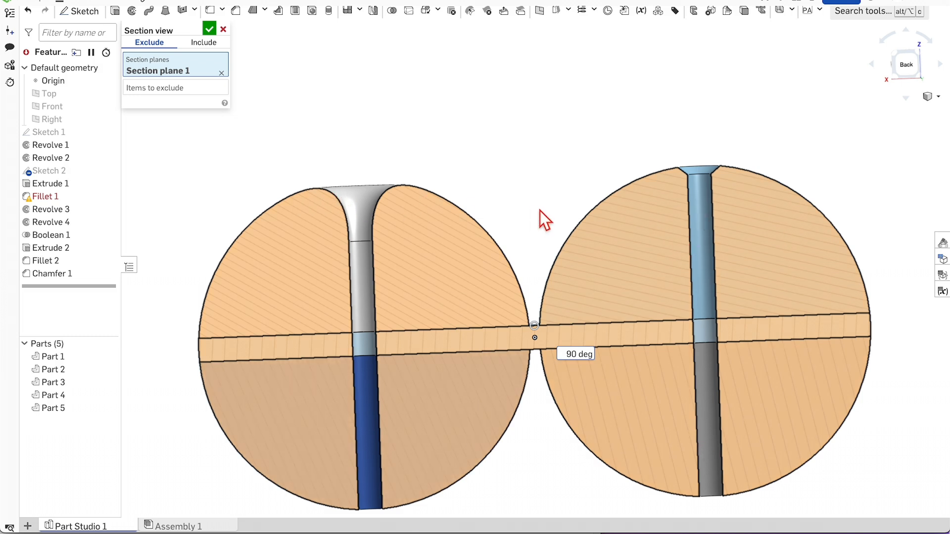
# Examine the sectioned holes from an oblique angle and cancel the section view.
pyautogui.scroll(-2, 496, 181)
pyautogui.moveTo(536, 163); pyautogui.dragTo(299, 81, button='right')
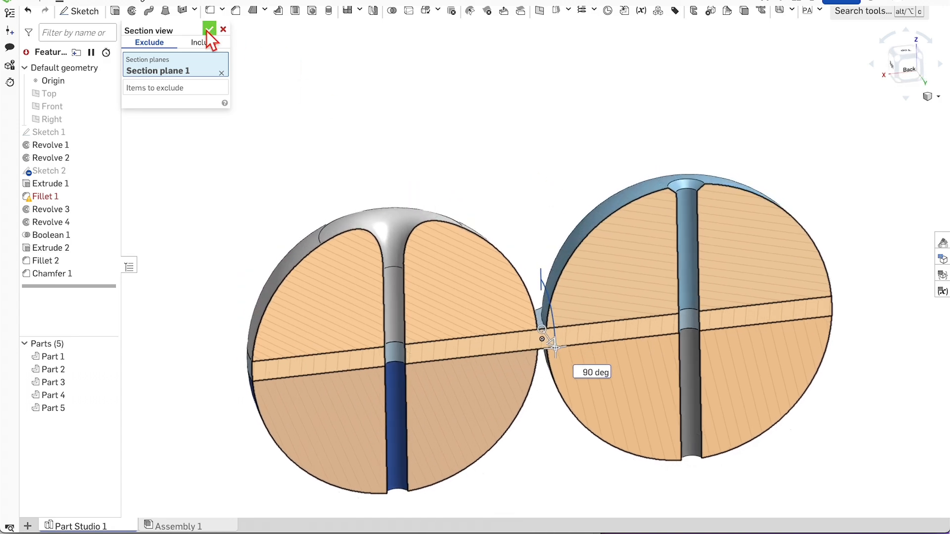
pyautogui.click(222, 29)
# Inspect the light grey hemisphere from above by selecting its hole's fillet face together with its outer face.
pyautogui.moveTo(528, 272); pyautogui.dragTo(568, 209, button='right')
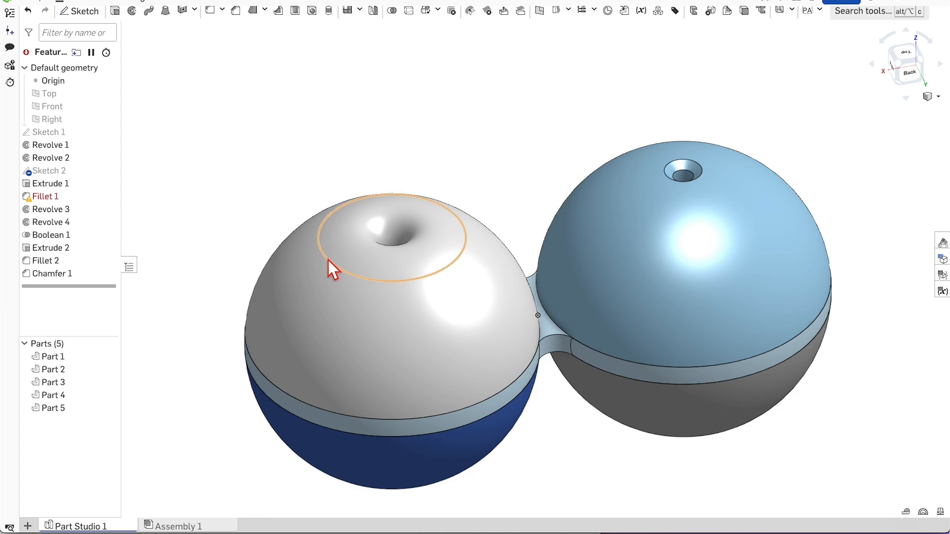
pyautogui.click(328, 240)
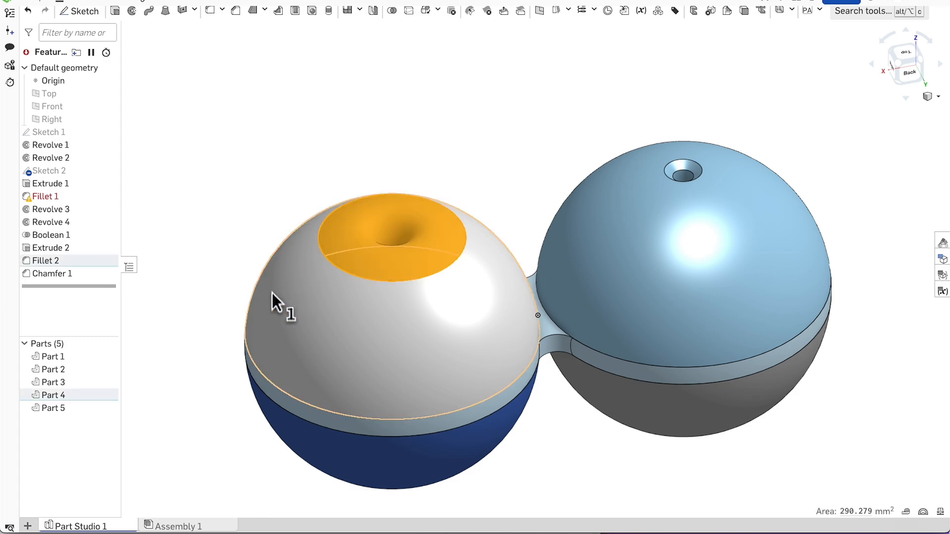
pyautogui.click(281, 273)
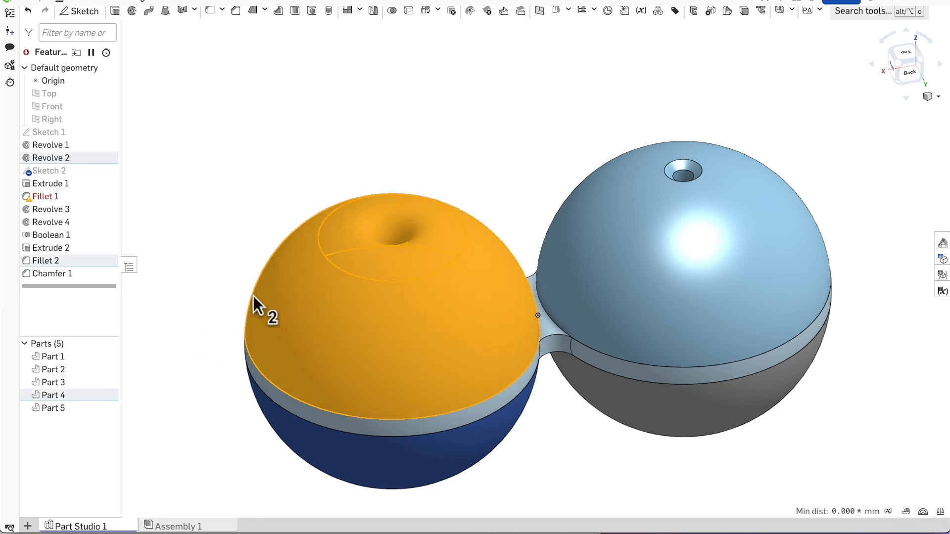
# Identify which body each of Parts 1 to 4 is by hiding and reshowing them in turn.
pyautogui.click(153, 340)
pyautogui.click(108, 356)
pyautogui.click(109, 356)
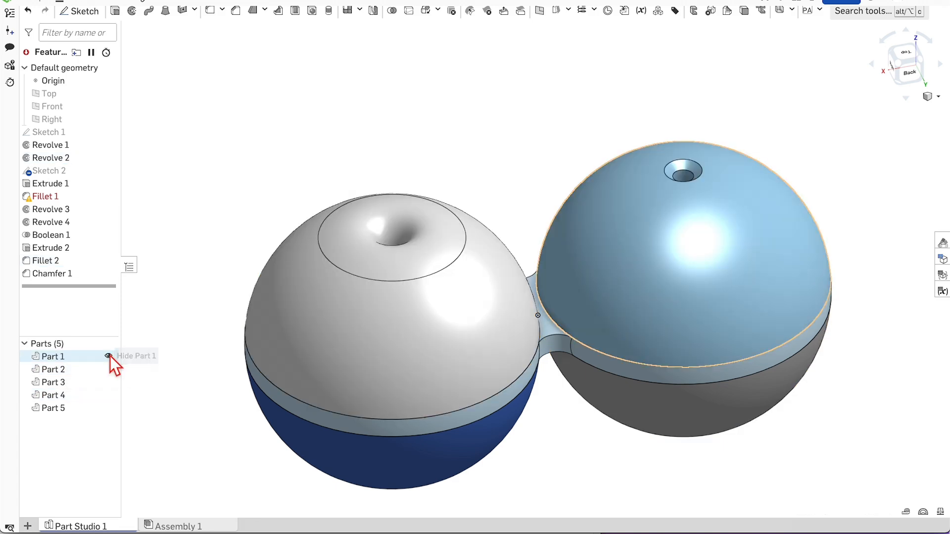
pyautogui.click(109, 370)
pyautogui.click(109, 370)
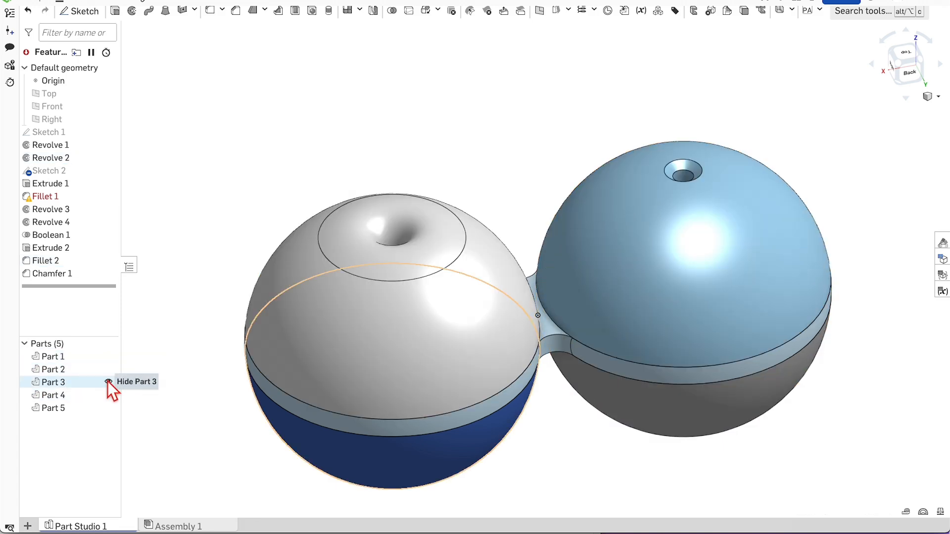
pyautogui.click(108, 382)
pyautogui.click(108, 382)
pyautogui.click(109, 395)
pyautogui.click(108, 395)
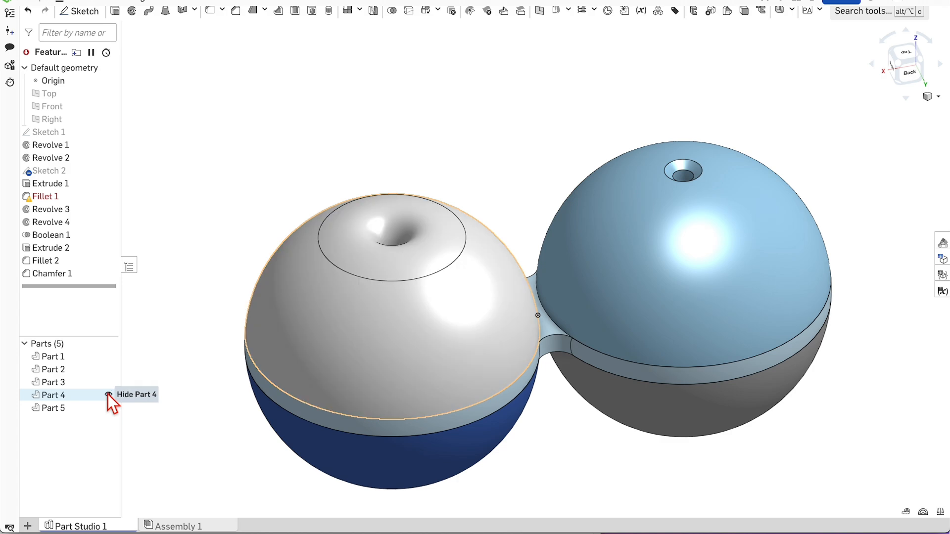
# Export the filleted light grey hemisphere (Part 4) as a binary STL in millimetres at fine resolution.
pyautogui.rightClick(75, 397)
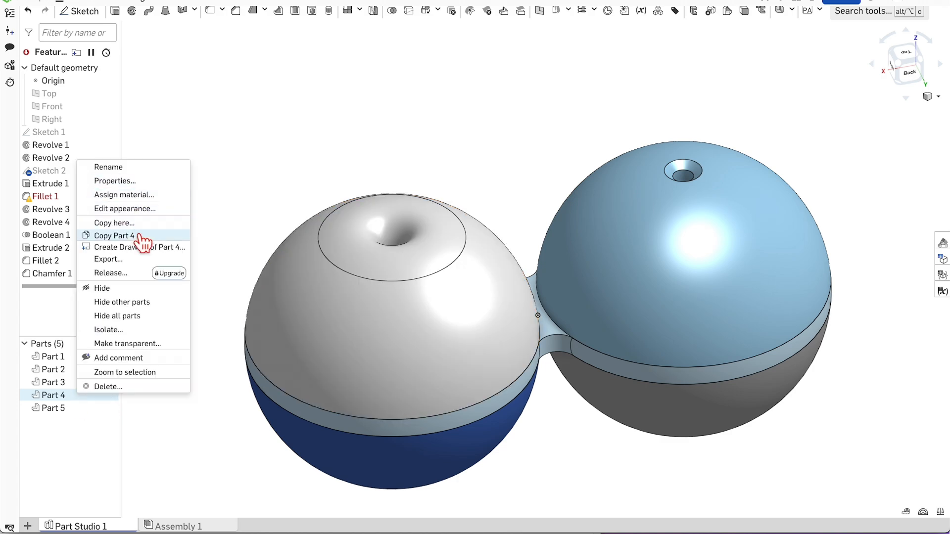
pyautogui.click(120, 264)
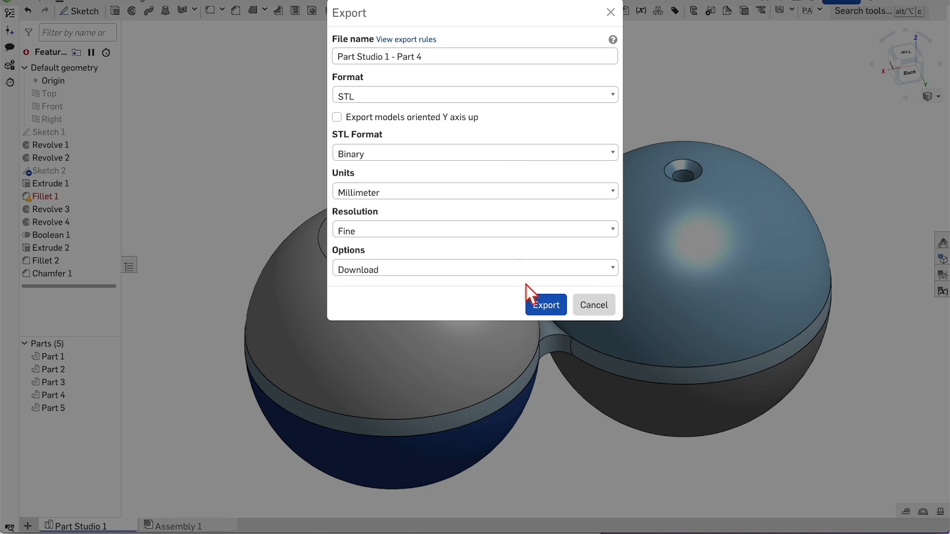
pyautogui.click(551, 312)
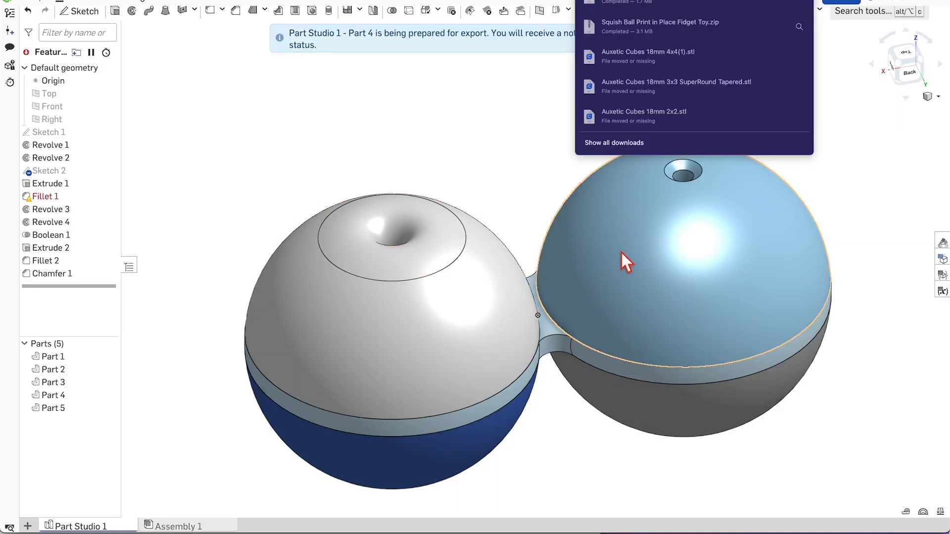
# Export the chamfered light blue hemisphere (Part 1) as a binary STL in millimetres at fine resolution.
pyautogui.click(645, 260)
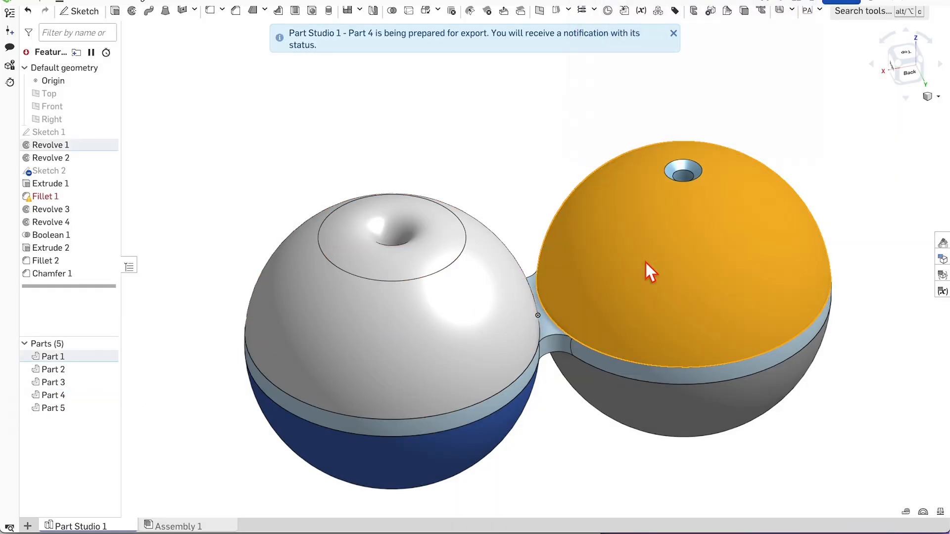
pyautogui.click(142, 316)
pyautogui.click(55, 357)
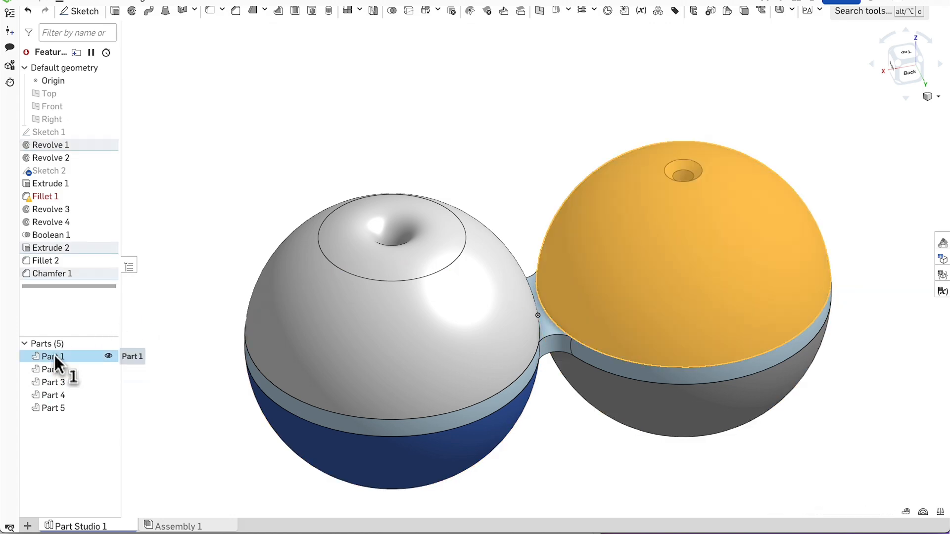
pyautogui.rightClick(55, 356)
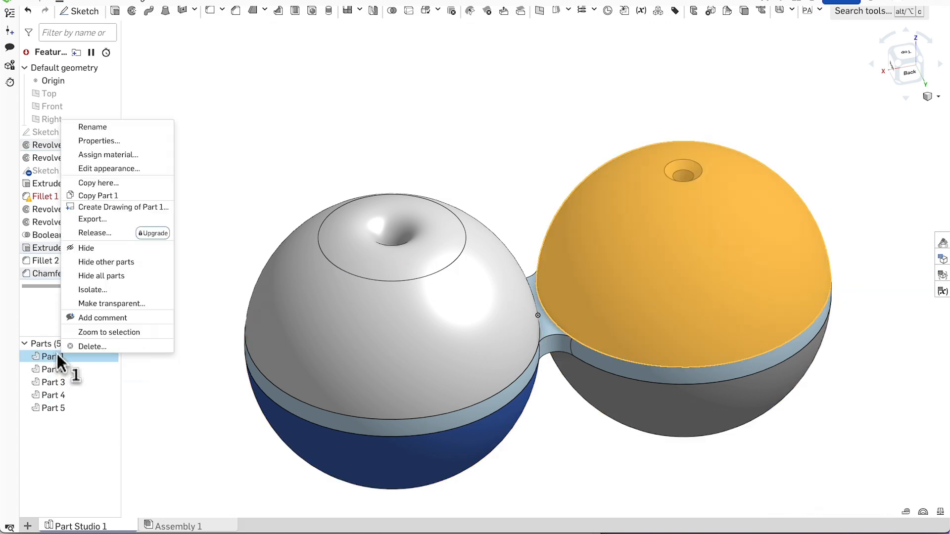
pyautogui.click(94, 219)
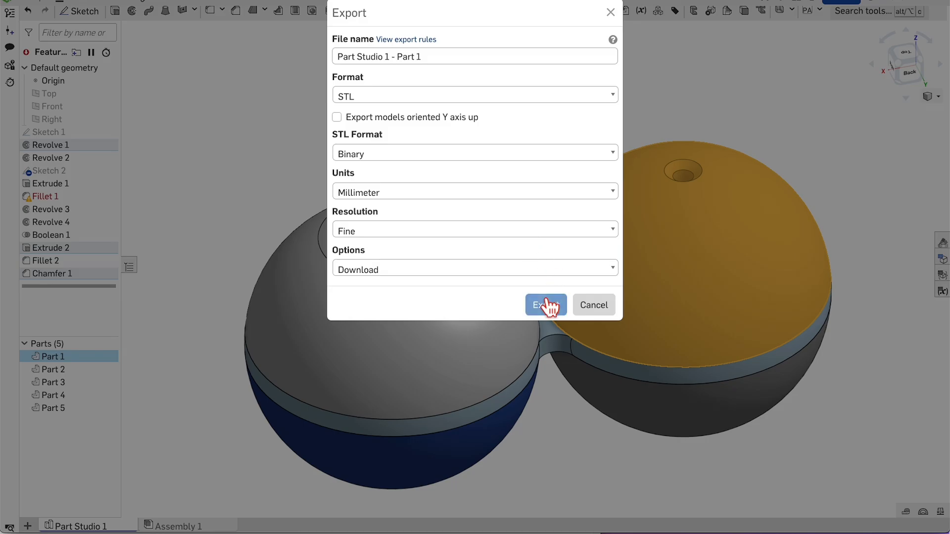
pyautogui.click(547, 304)
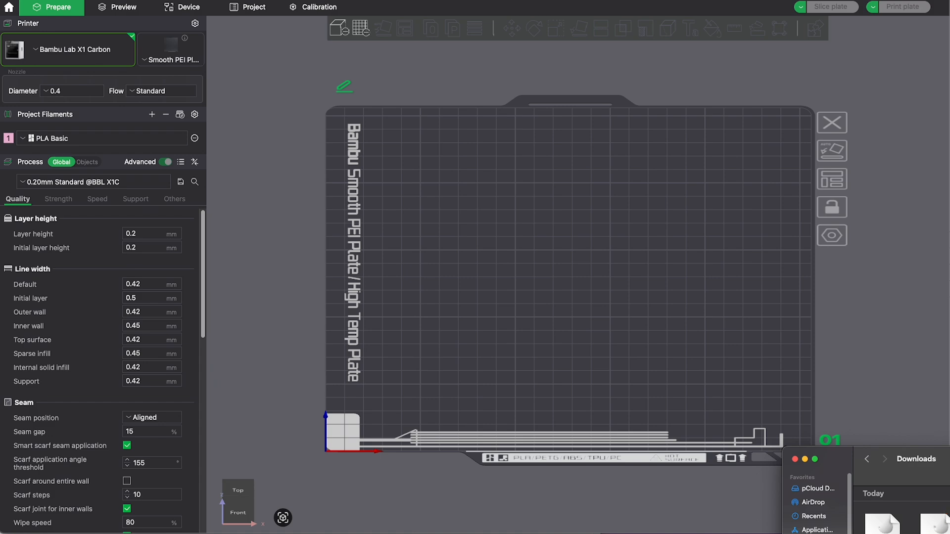
# Switch to Bambu Studio and load the two exported hemisphere STL files from Downloads onto the plate as separate objects.
pyautogui.moveTo(949, 532)
pyautogui.mouseDown()
pyautogui.moveTo(900, 528)
pyautogui.moveTo(498, 286)
pyautogui.moveTo(503, 266)
pyautogui.mouseUp()
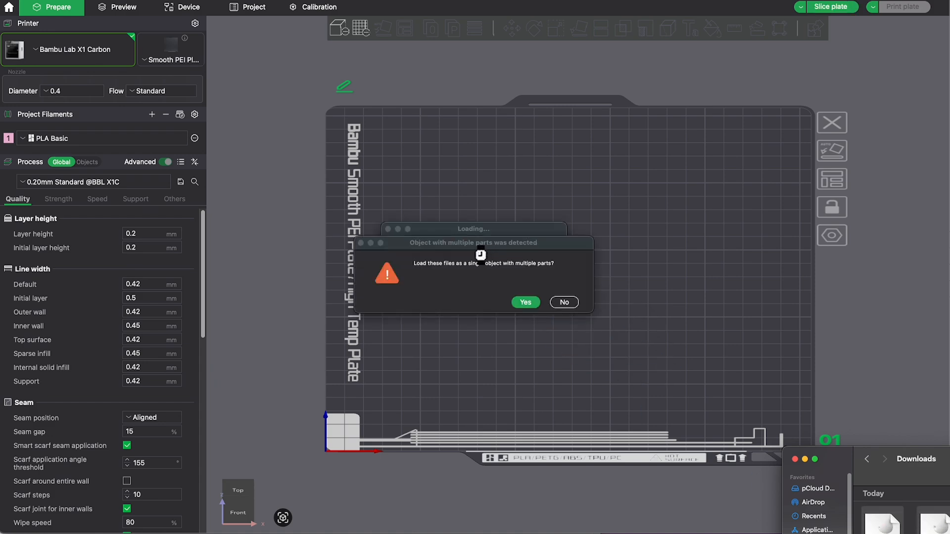
pyautogui.click(566, 304)
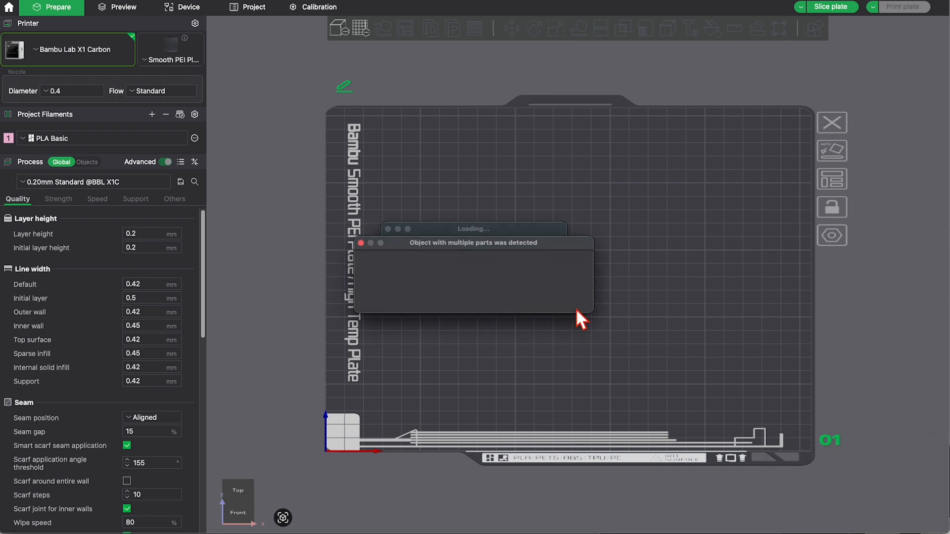
pyautogui.scroll(5, 577, 269)
pyautogui.moveTo(577, 290); pyautogui.dragTo(540, 299)
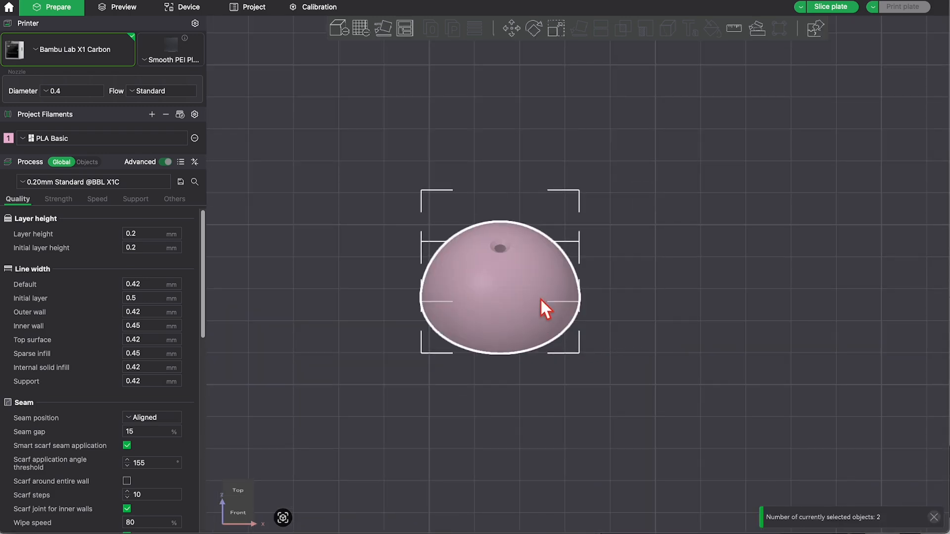
# Move the overlapping Part 4 hemisphere along the plate so that it stands beside the Part 1 hemisphere.
pyautogui.click(644, 332)
pyautogui.click(539, 275)
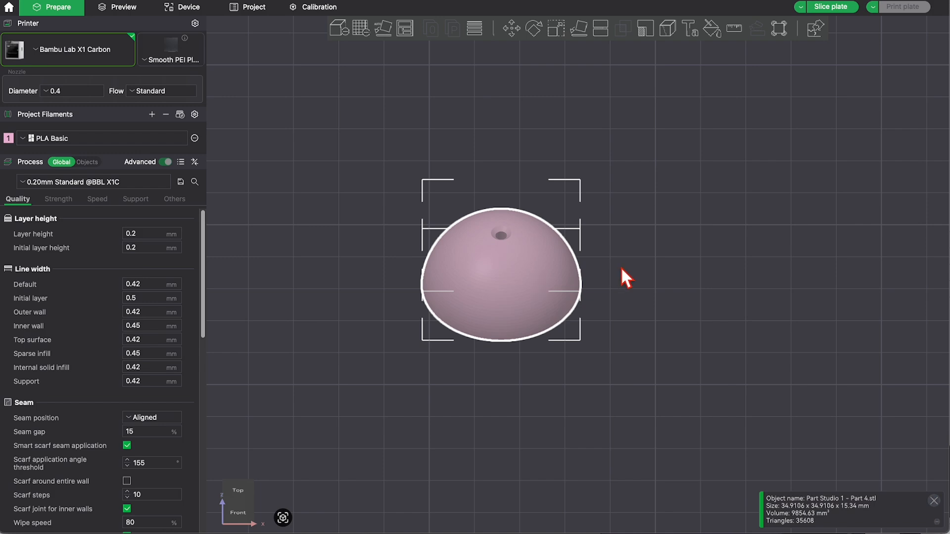
pyautogui.moveTo(548, 280); pyautogui.dragTo(660, 288)
pyautogui.click(759, 297)
pyautogui.scroll(2, 683, 278)
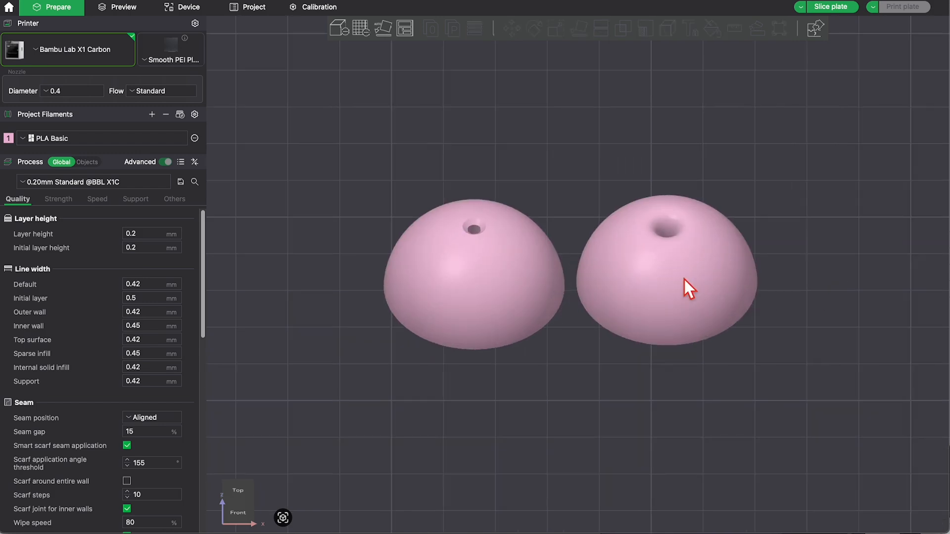
# Slice the plate and lower the layer preview to layer 66, cutting through both hemispheres' holes.
pyautogui.click(844, 7)
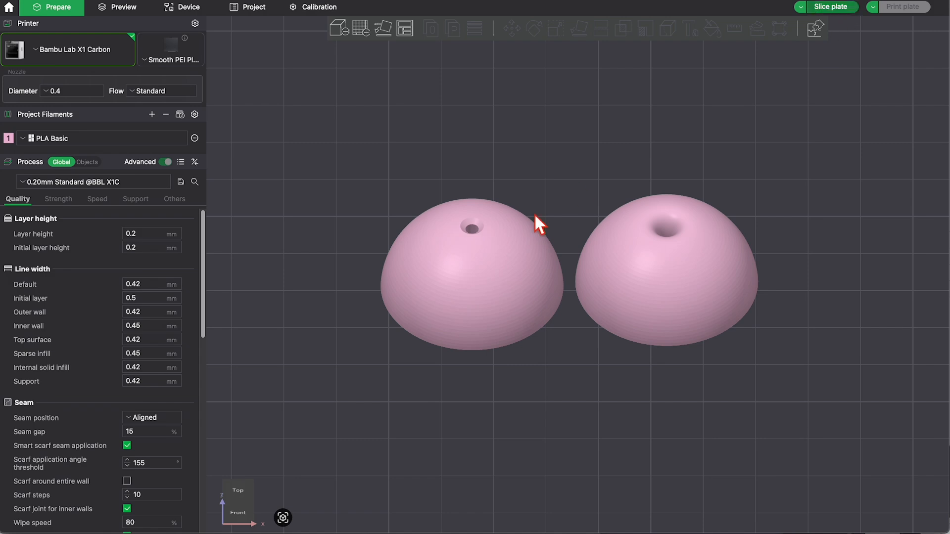
pyautogui.scroll(3, 539, 211)
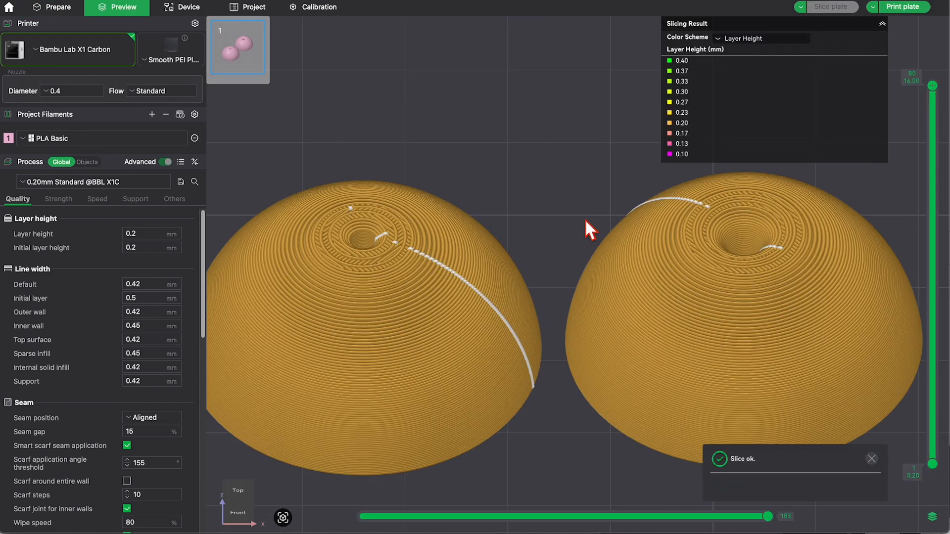
pyautogui.scroll(-3, 574, 222)
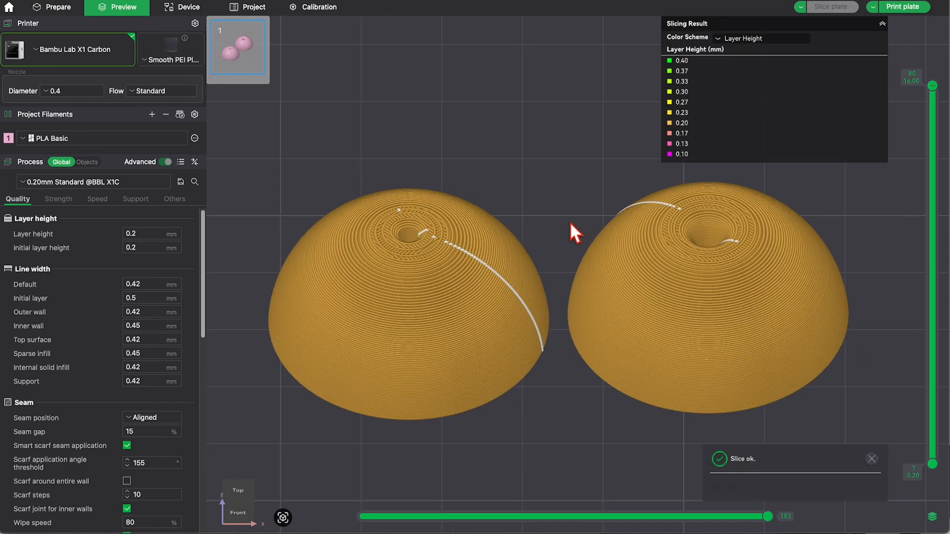
pyautogui.scroll(1, 595, 209)
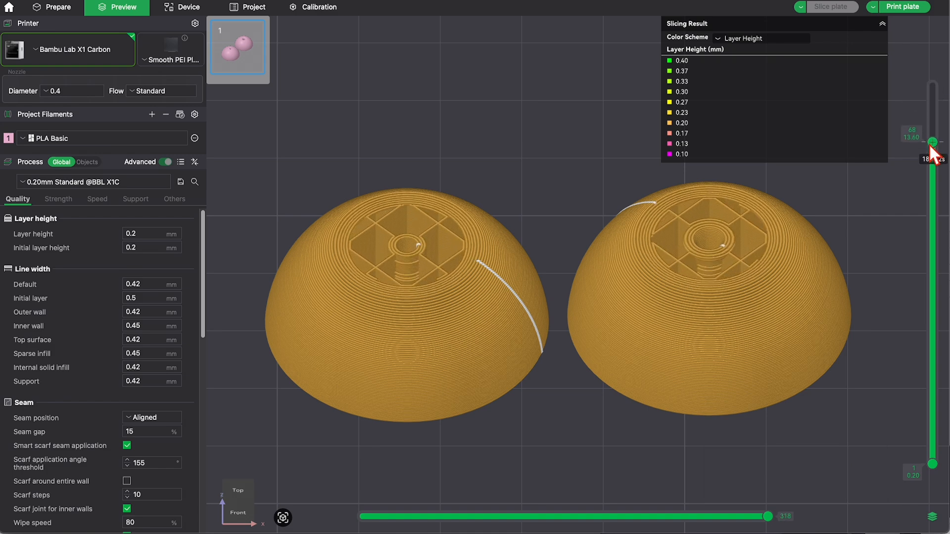
# Set the sliced preview's color scheme to Line Type after trying Filament.
pyautogui.click(729, 41)
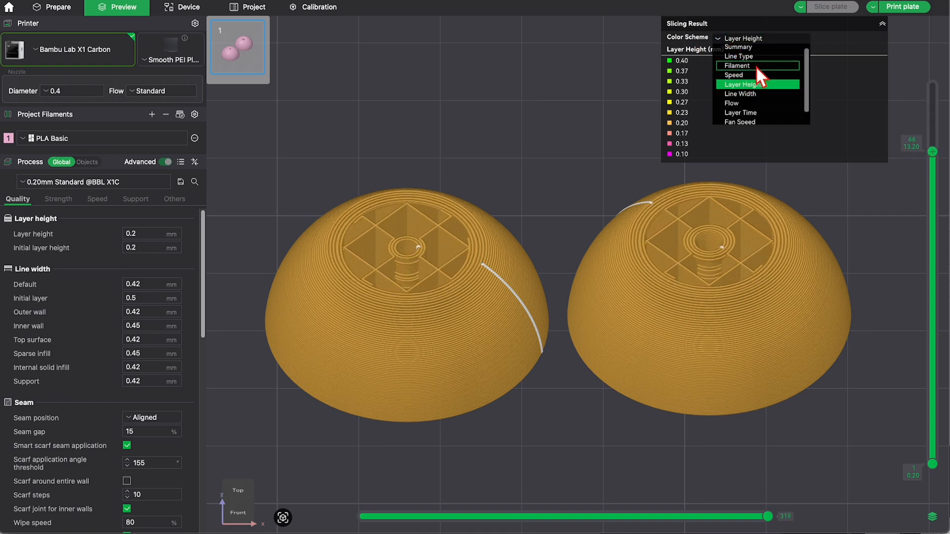
pyautogui.click(751, 67)
pyautogui.click(740, 39)
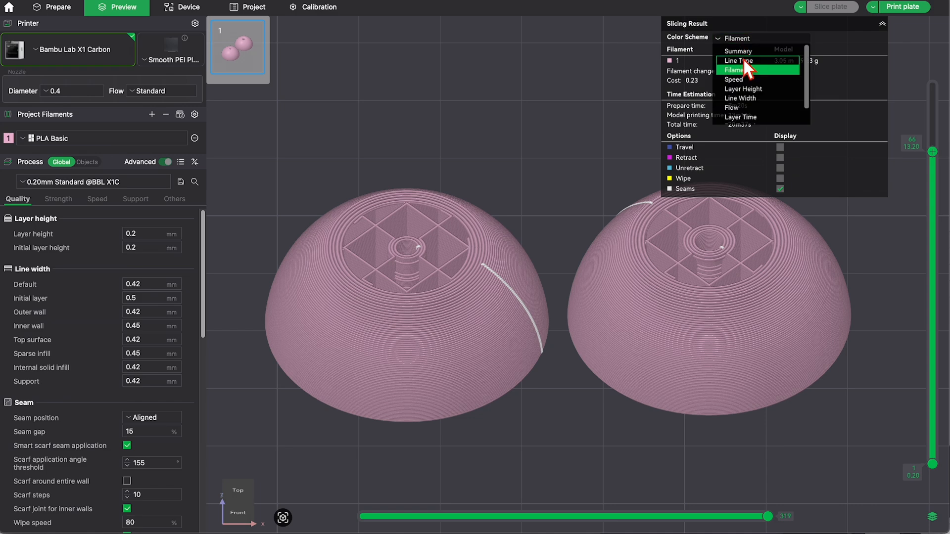
pyautogui.click(743, 60)
# Step the preview down and back up through the layers to compare walls and infill around both hemispheres' holes.
pyautogui.scroll(-6, 578, 193)
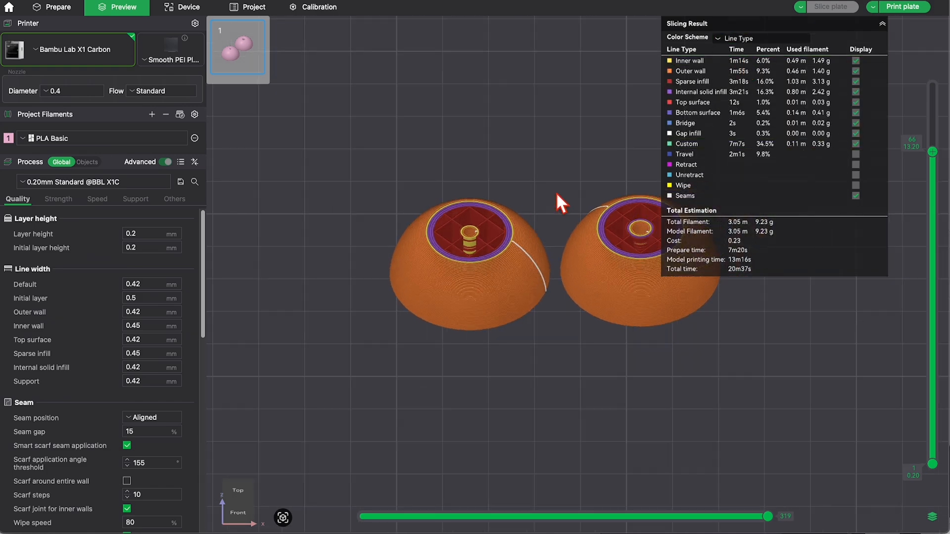
pyautogui.scroll(3, 627, 181)
pyautogui.scroll(5, 562, 218)
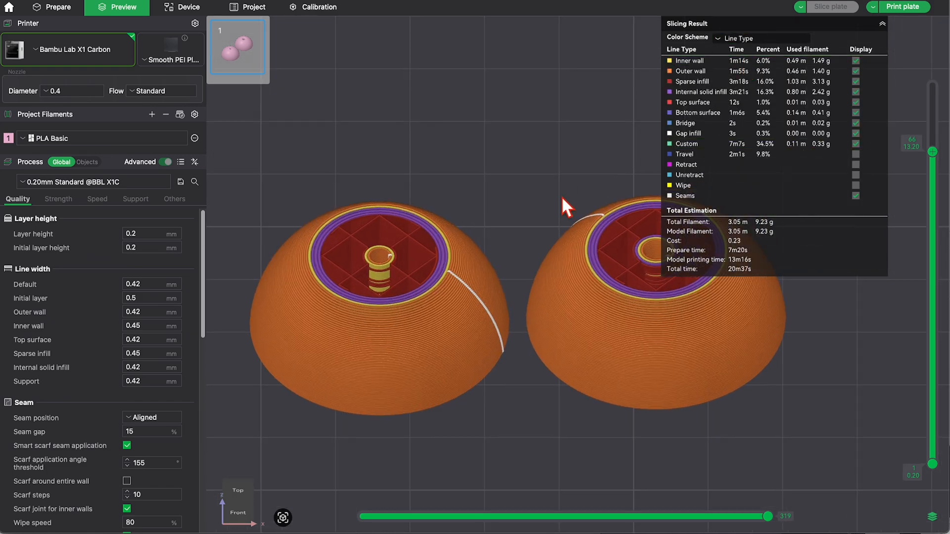
pyautogui.moveTo(556, 196)
pyautogui.mouseDown()
pyautogui.moveTo(558, 206)
pyautogui.moveTo(557, 197)
pyautogui.mouseUp()
pyautogui.moveTo(557, 198); pyautogui.dragTo(573, 205, button='right')
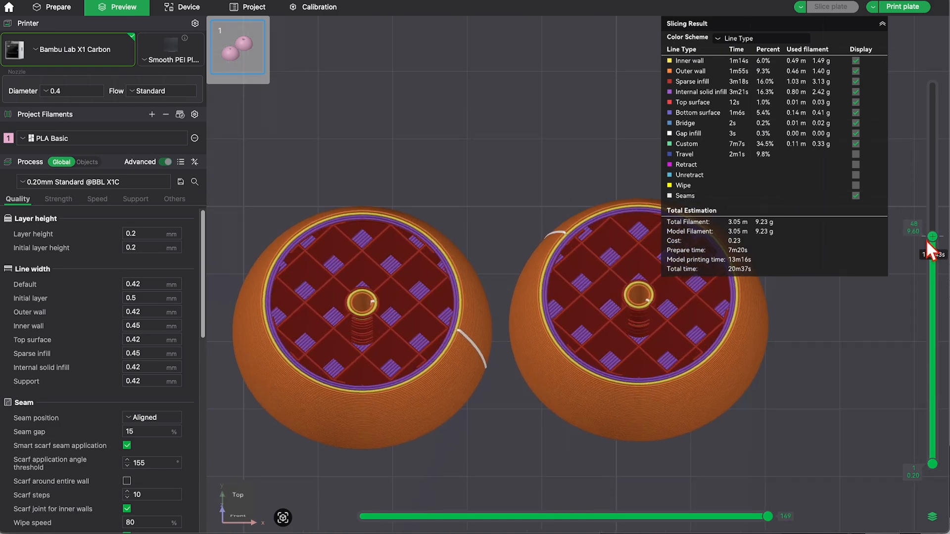
pyautogui.moveTo(934, 278); pyautogui.dragTo(904, 281)
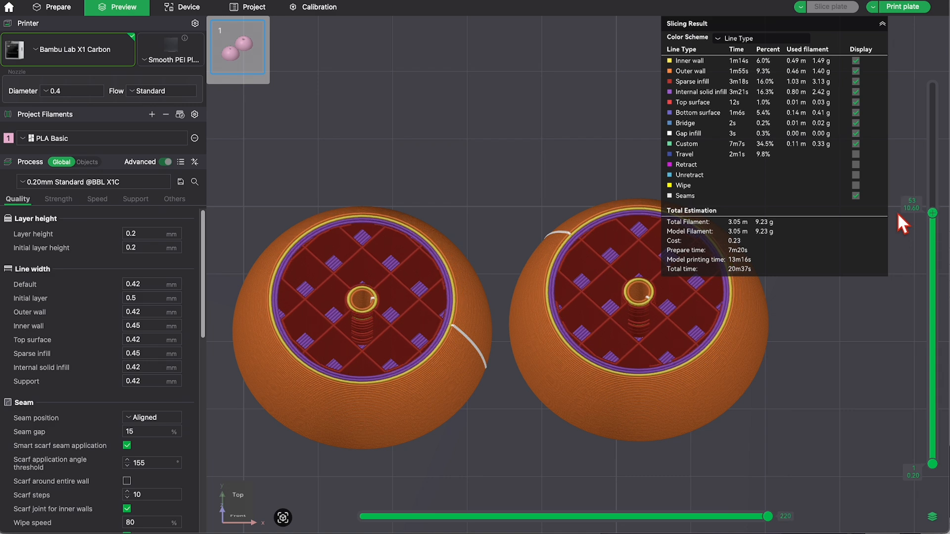
pyautogui.moveTo(898, 212); pyautogui.dragTo(928, 119)
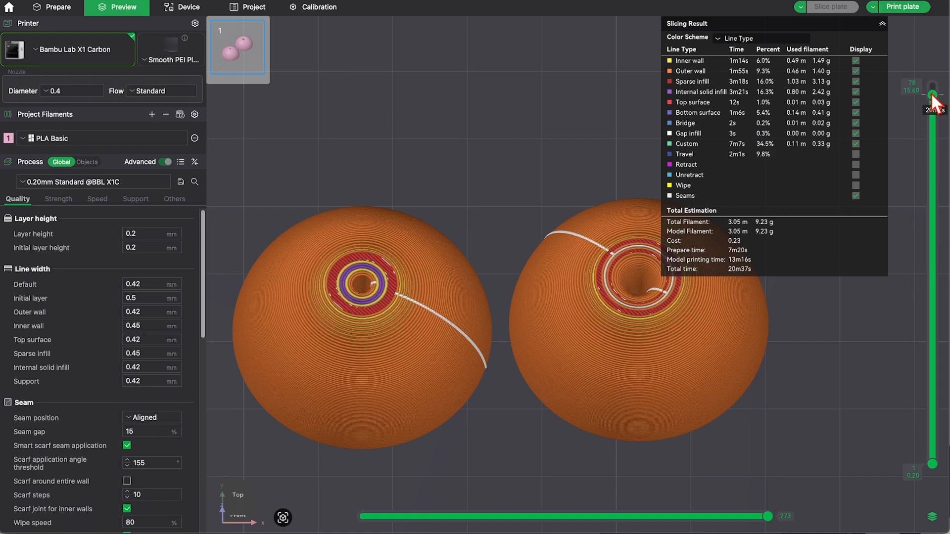
# Inspect the top layers around the filleted hemisphere's hole up close with all layers shown.
pyautogui.scroll(1, 524, 250)
pyautogui.moveTo(503, 193); pyautogui.dragTo(453, 225)
pyautogui.scroll(5, 641, 284)
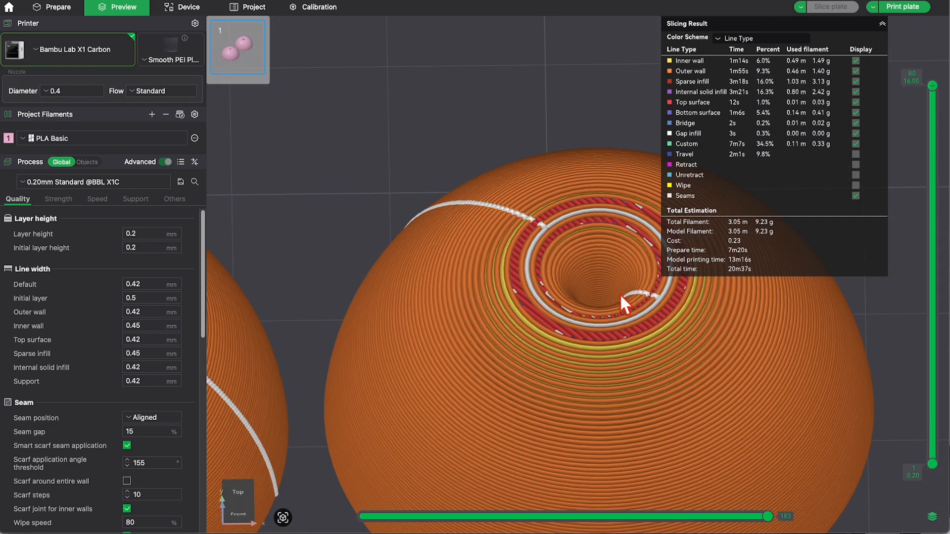
pyautogui.moveTo(401, 207); pyautogui.dragTo(460, 238)
pyautogui.moveTo(487, 145)
pyautogui.mouseDown()
pyautogui.moveTo(488, 165)
pyautogui.moveTo(488, 131)
pyautogui.mouseUp()
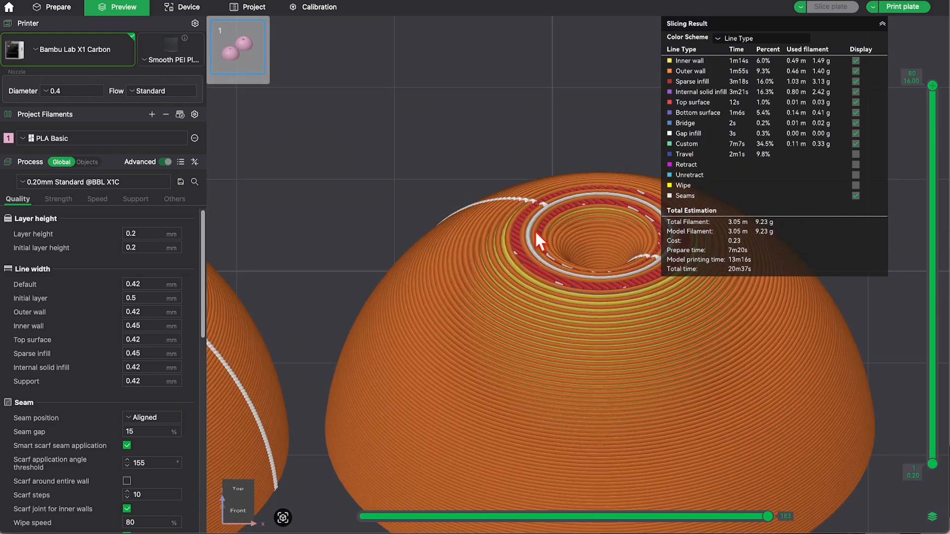
# Compare the layer stepping near the tops of both sliced hemispheres from a low front view.
pyautogui.scroll(-6, 592, 237)
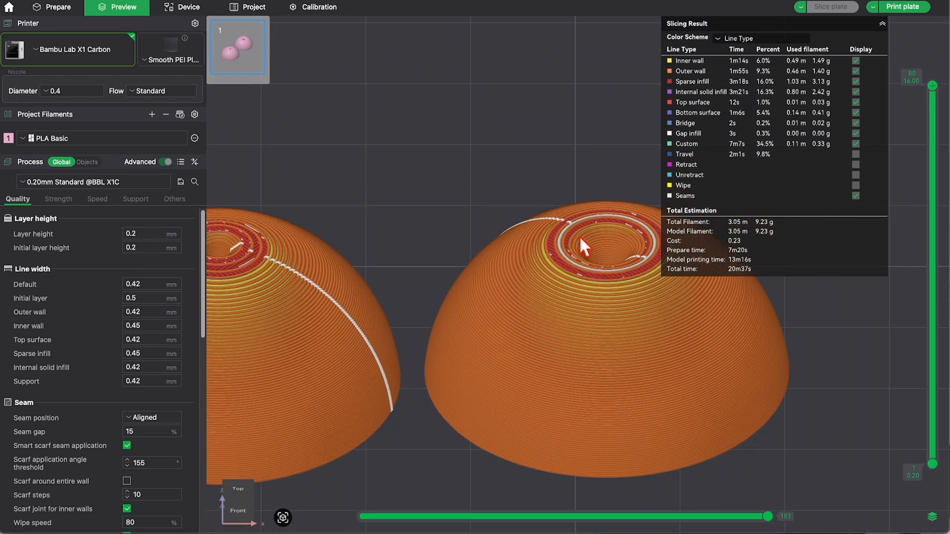
pyautogui.moveTo(421, 203); pyautogui.dragTo(392, 223)
pyautogui.moveTo(392, 226); pyautogui.dragTo(323, 240, button='right')
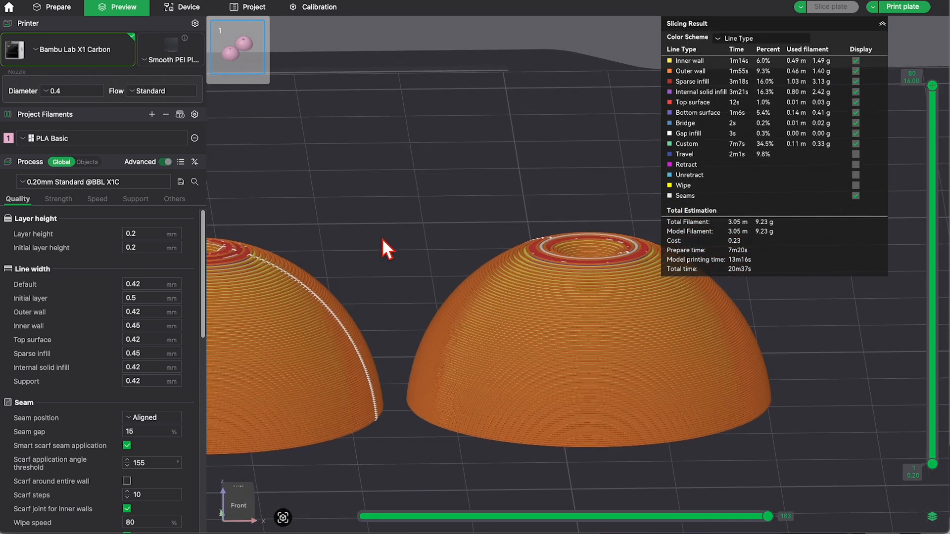
pyautogui.scroll(10, 544, 246)
pyautogui.moveTo(432, 242); pyautogui.dragTo(422, 267)
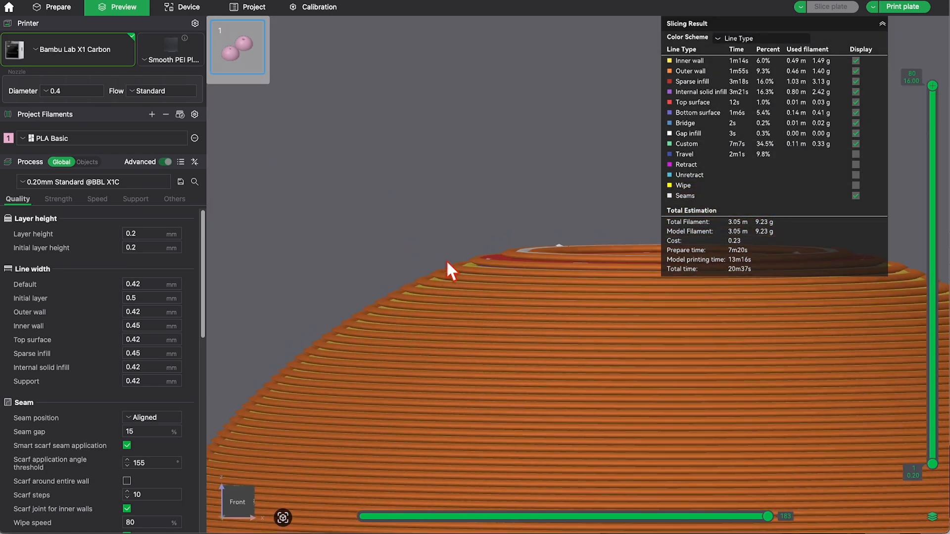
pyautogui.scroll(-10, 510, 260)
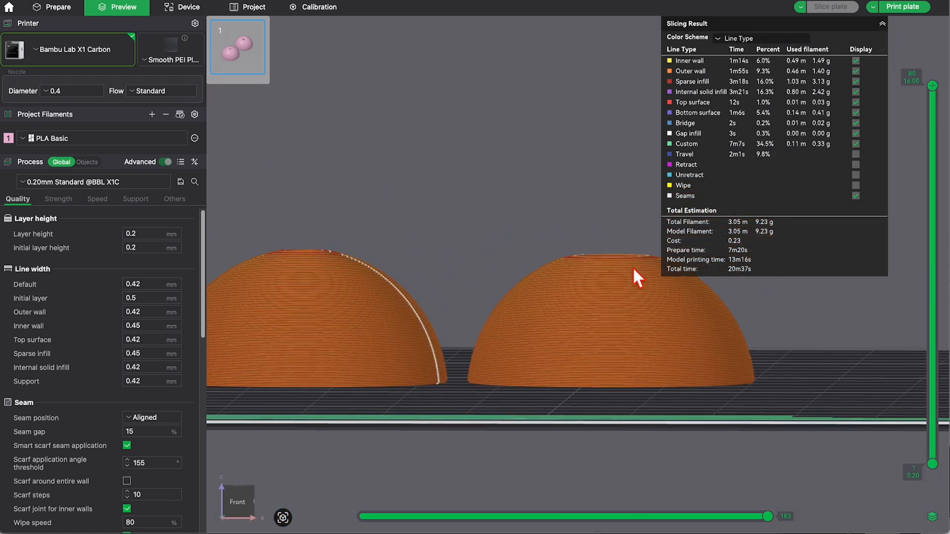
pyautogui.scroll(5, 270, 253)
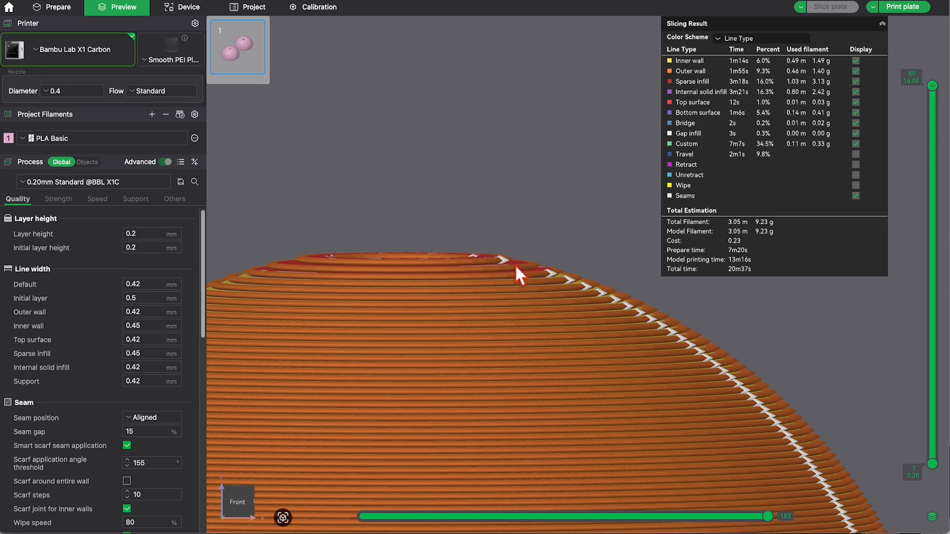
pyautogui.scroll(-8, 473, 254)
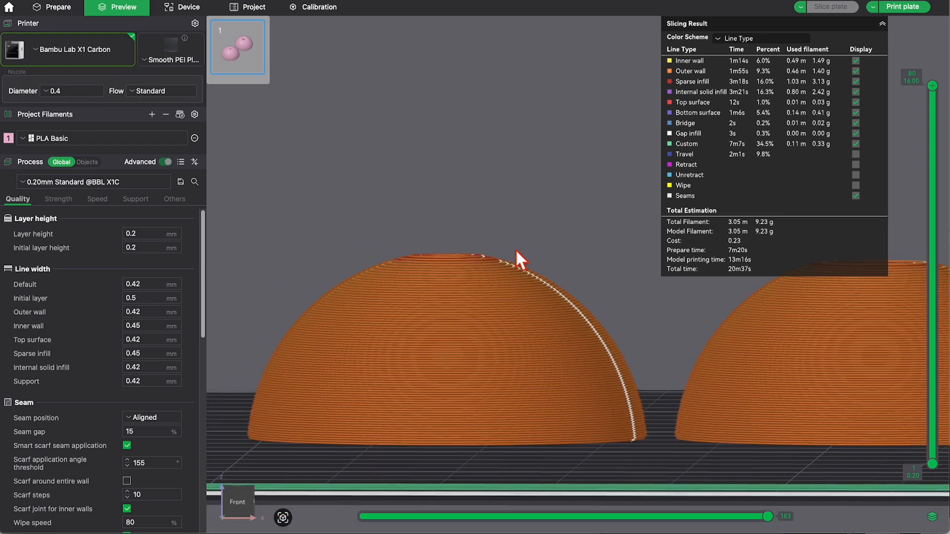
# Compare the top layers around both sliced hemispheres' holes from raised front views, close up and further out.
pyautogui.scroll(-3, 507, 254)
pyautogui.moveTo(537, 249)
pyautogui.mouseDown()
pyautogui.moveTo(541, 276)
pyautogui.moveTo(530, 271)
pyautogui.moveTo(549, 277)
pyautogui.moveTo(546, 251)
pyautogui.mouseUp()
pyautogui.scroll(5, 495, 279)
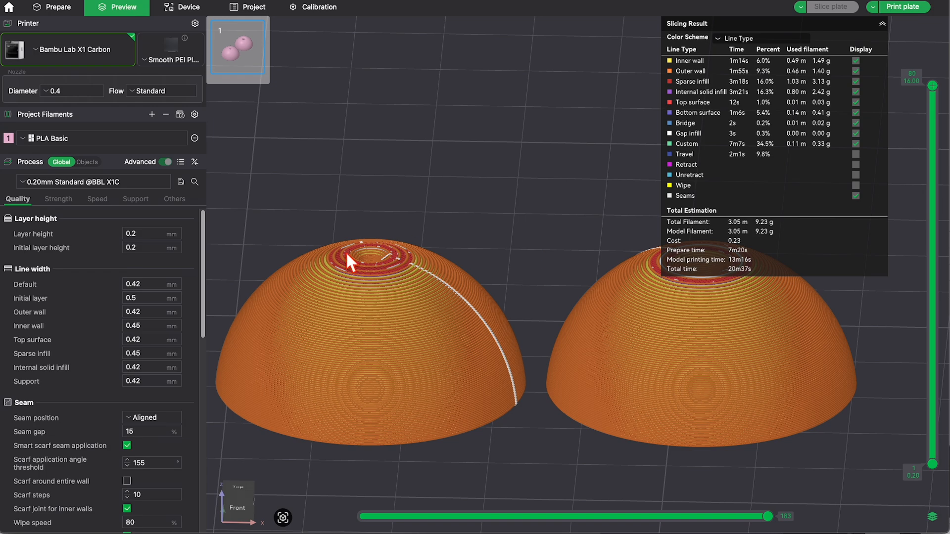
pyautogui.scroll(3, 349, 258)
pyautogui.scroll(3, 352, 267)
pyautogui.moveTo(510, 203); pyautogui.dragTo(508, 315)
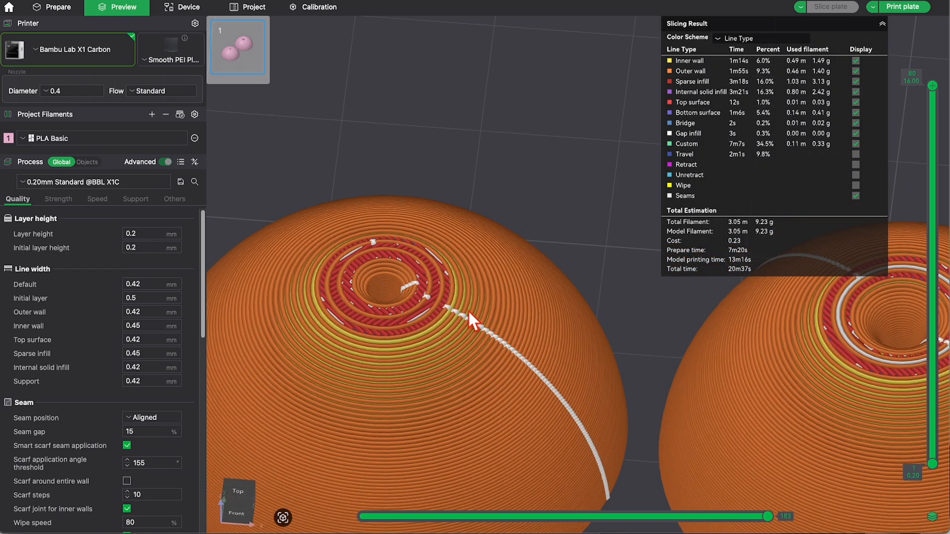
pyautogui.scroll(-5, 484, 243)
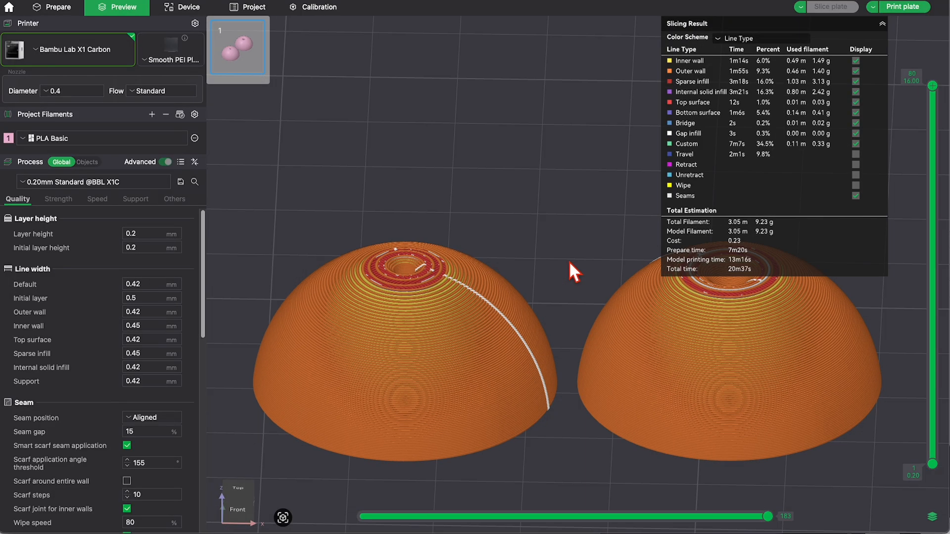
pyautogui.moveTo(568, 260); pyautogui.dragTo(342, 141)
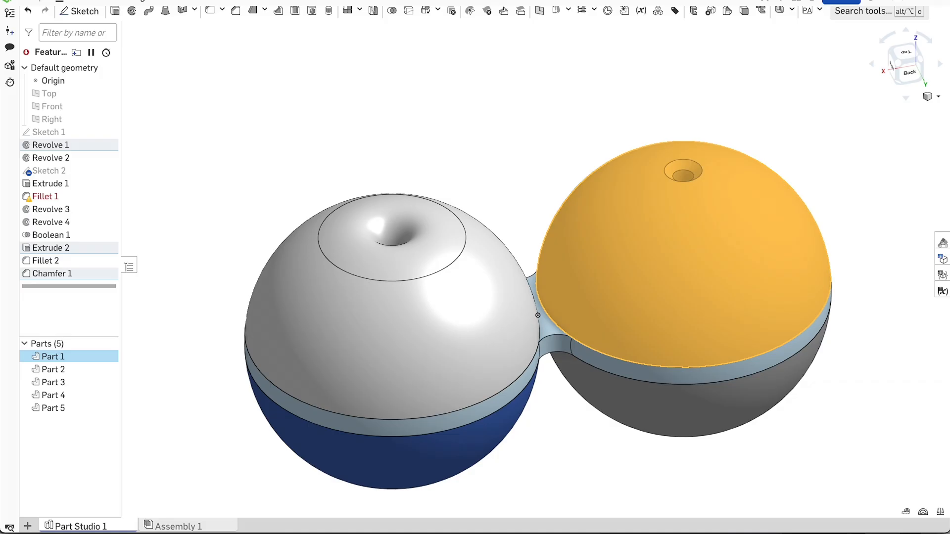
# Switch to Onshape and delete the Fillet 2 feature on the white hemisphere's hole.
pyautogui.scroll(4, 509, 201)
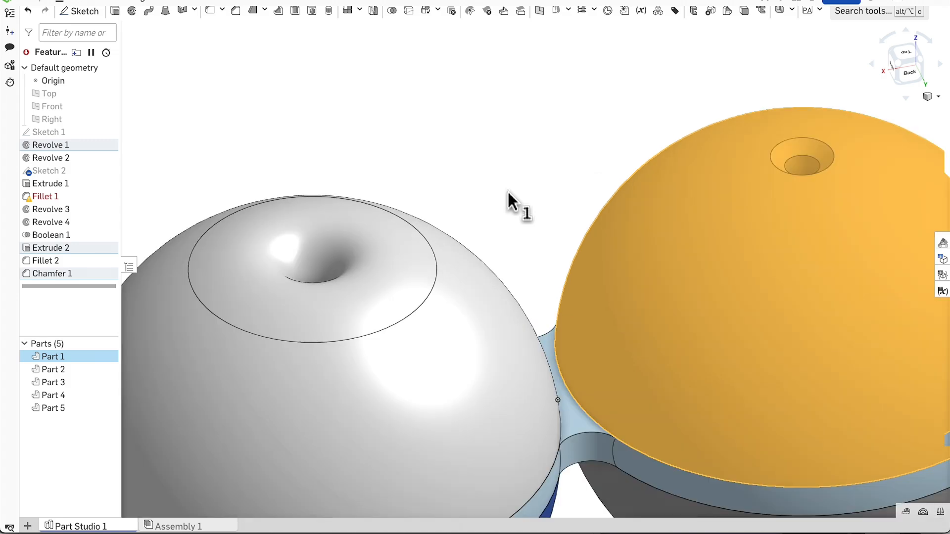
pyautogui.scroll(-4, 508, 201)
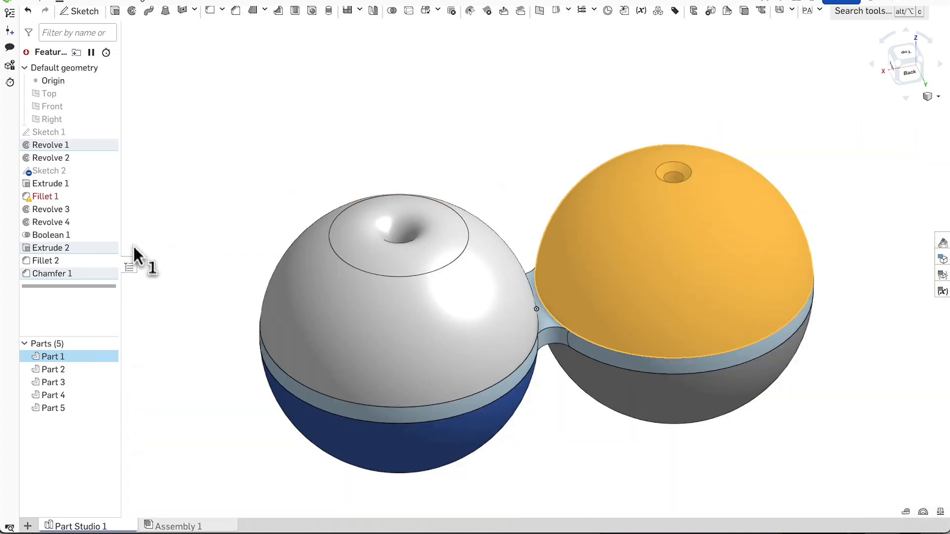
pyautogui.rightClick(55, 263)
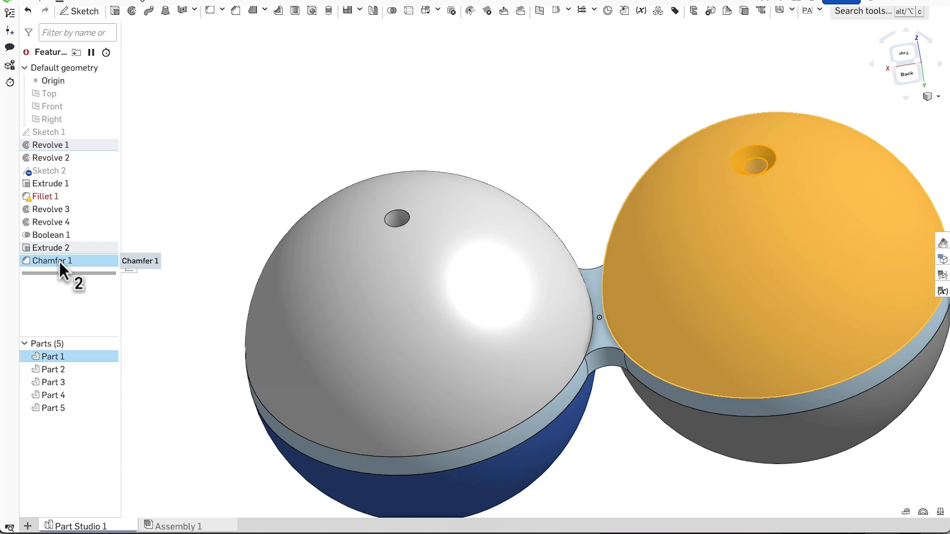
# Open Chamfer 1 for editing and inspect the chamfered hole on the light-blue hemisphere up close.
pyautogui.doubleClick(59, 262)
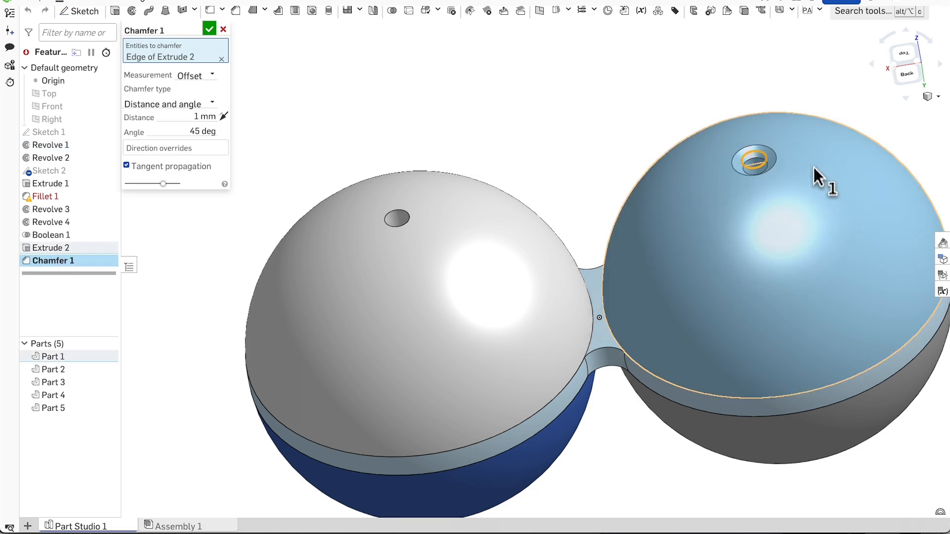
pyautogui.scroll(3, 795, 146)
pyautogui.moveTo(445, 163); pyautogui.dragTo(812, 170, button='right')
pyautogui.scroll(3, 816, 170)
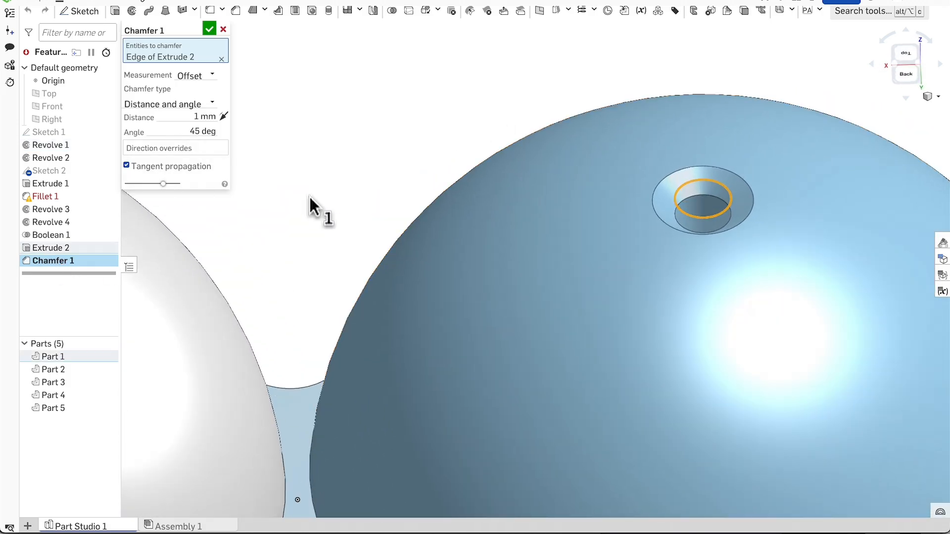
pyautogui.scroll(1, 577, 153)
pyautogui.scroll(-6, 578, 153)
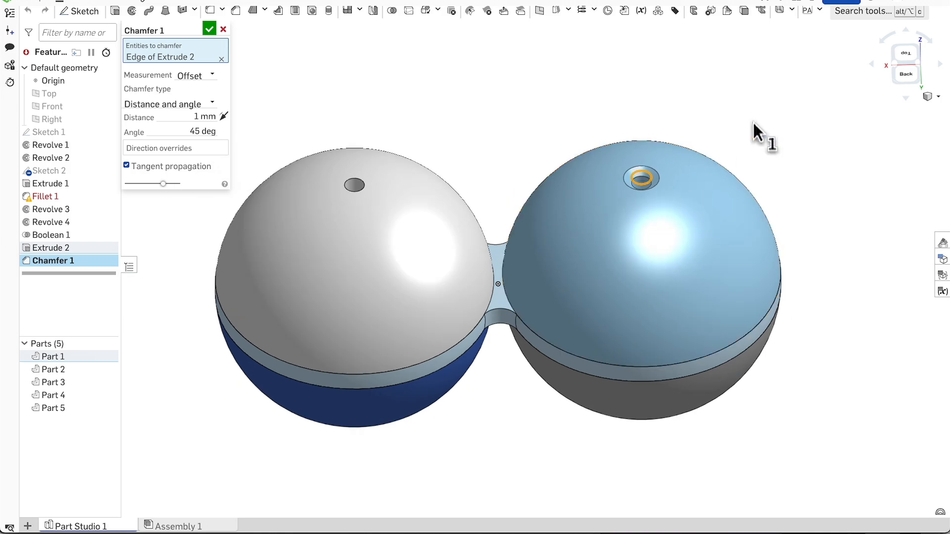
pyautogui.moveTo(752, 121); pyautogui.dragTo(715, 136, button='right')
pyautogui.scroll(4, 600, 169)
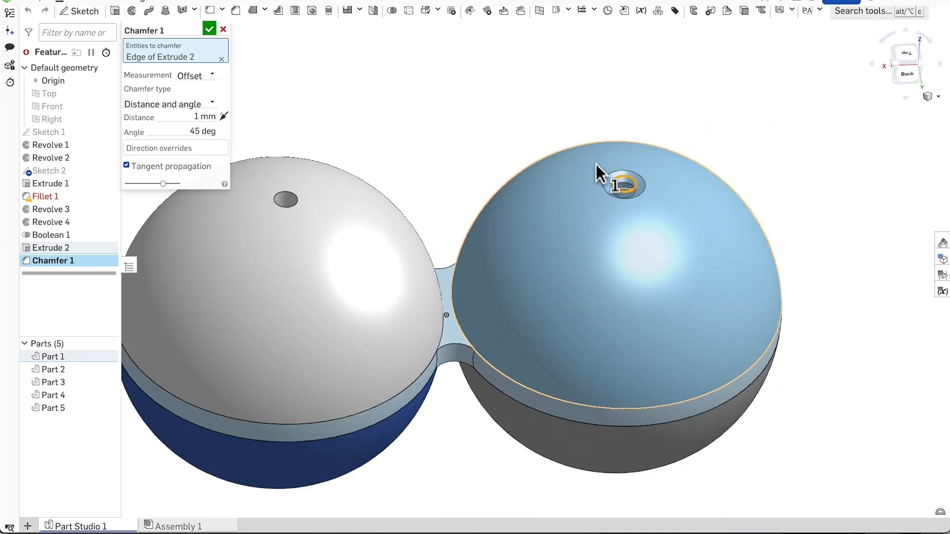
pyautogui.scroll(2, 672, 151)
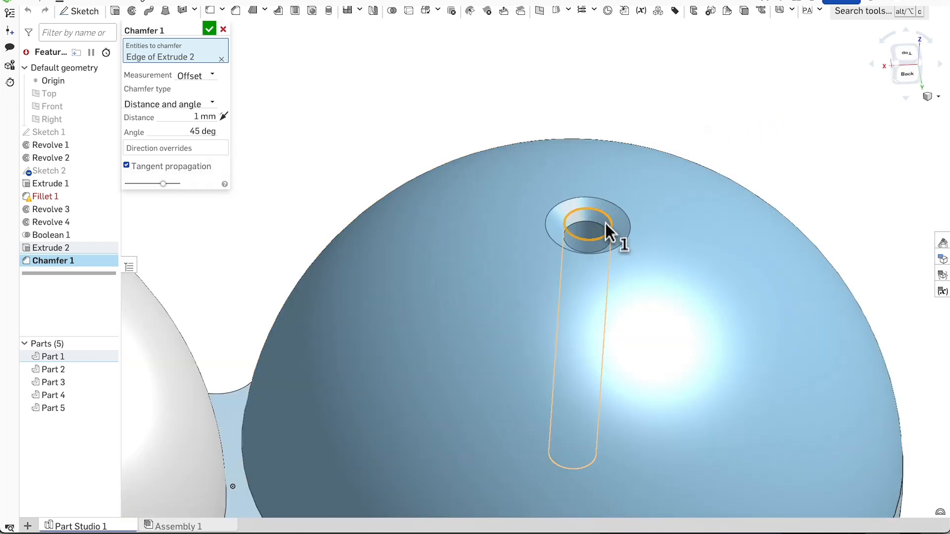
pyautogui.scroll(-5, 604, 228)
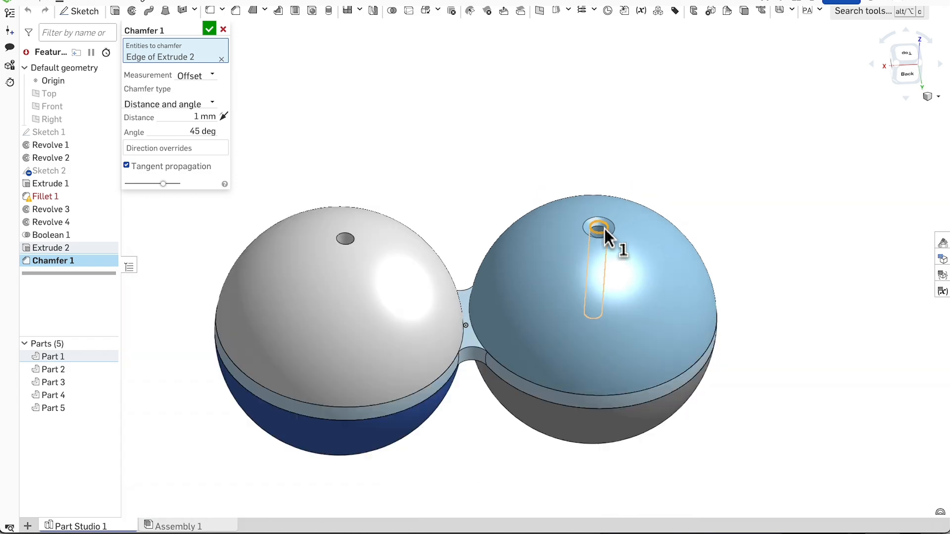
# Add the hole edges of the white, blue and dark gray hemispheres to the 1 mm, 45-degree chamfer.
pyautogui.scroll(2, 342, 245)
pyautogui.click(353, 234)
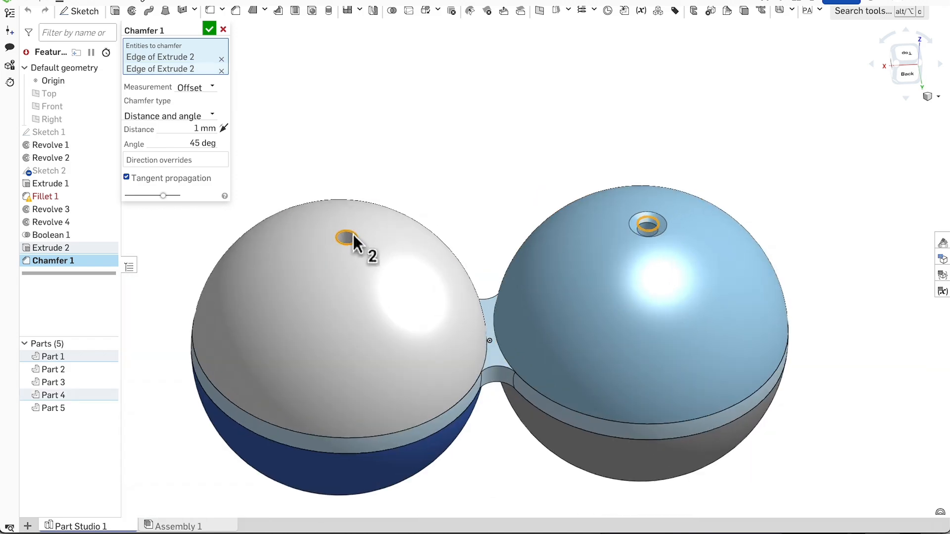
pyautogui.moveTo(364, 269); pyautogui.dragTo(481, 87, button='right')
pyautogui.click(349, 195)
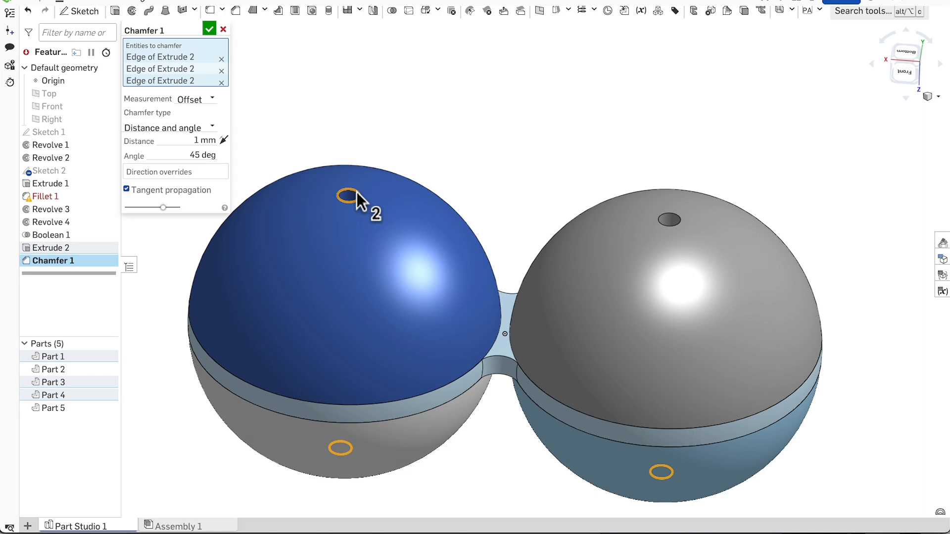
pyautogui.click(671, 212)
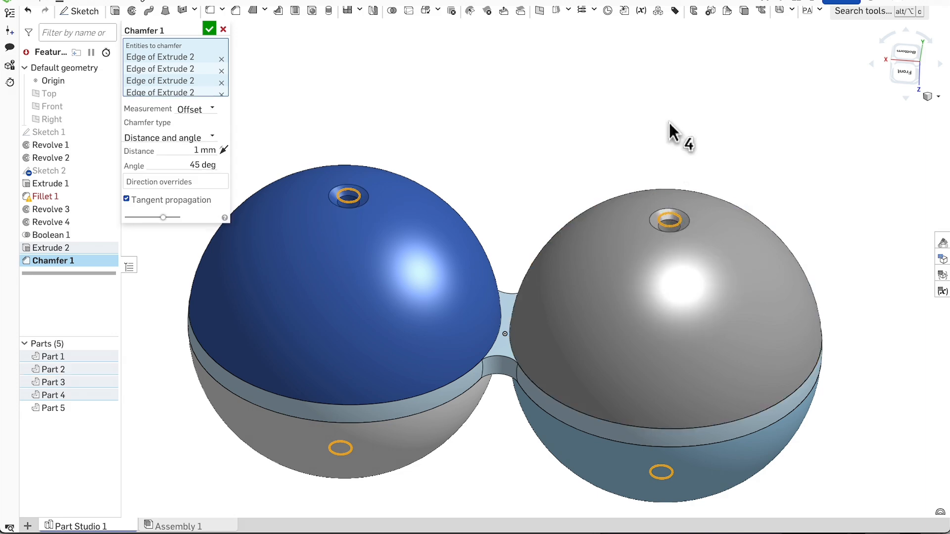
pyautogui.moveTo(669, 123); pyautogui.dragTo(661, 269, button='right')
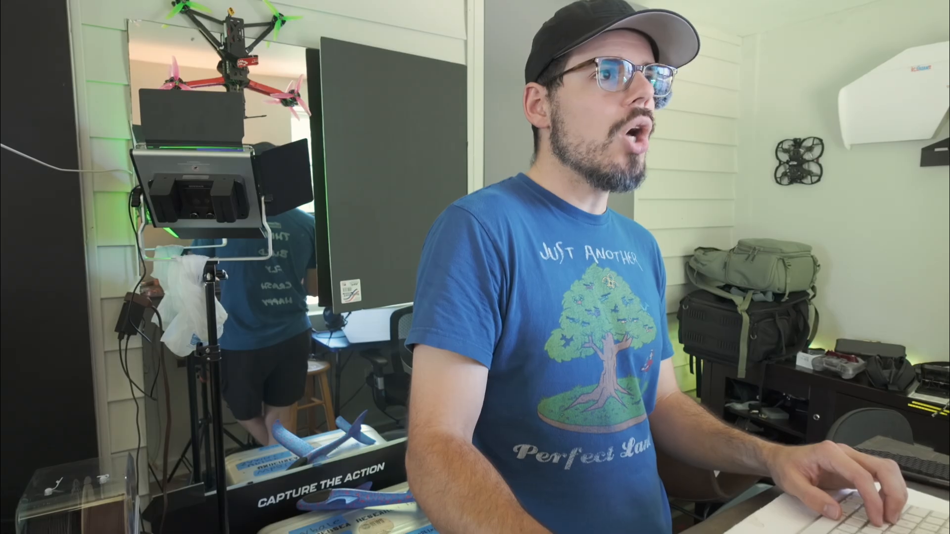
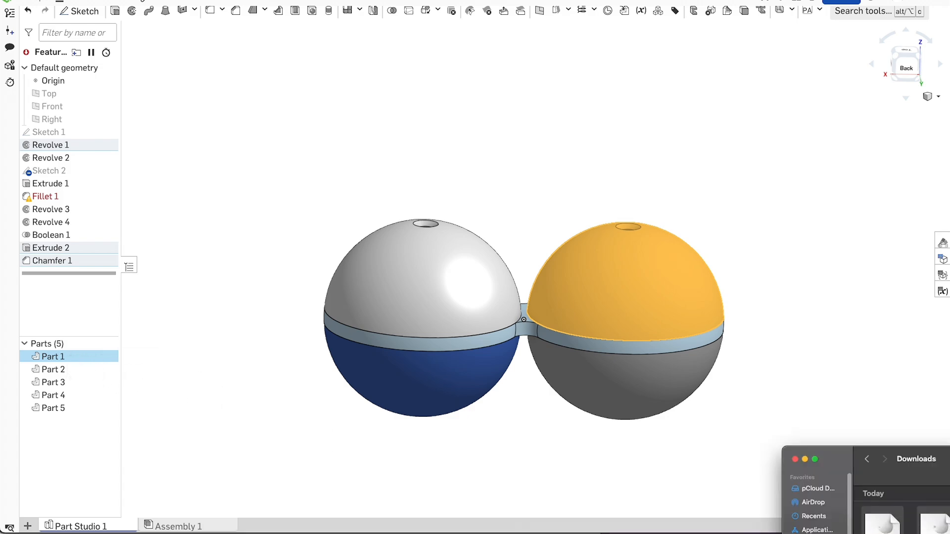
# Move the previously exported model files in the Downloads folder to the trash and return to Onshape.
pyautogui.rightClick(887, 527)
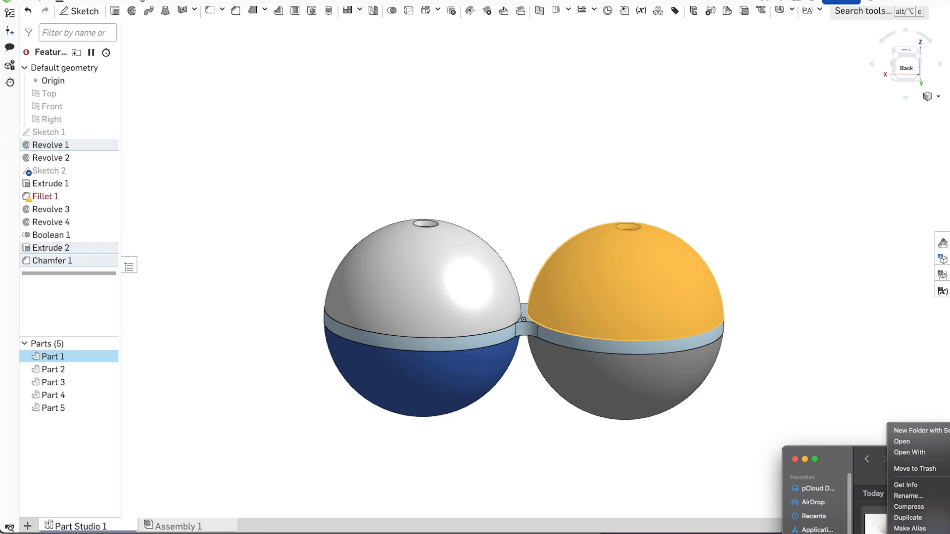
pyautogui.click(942, 478)
pyautogui.click(719, 212)
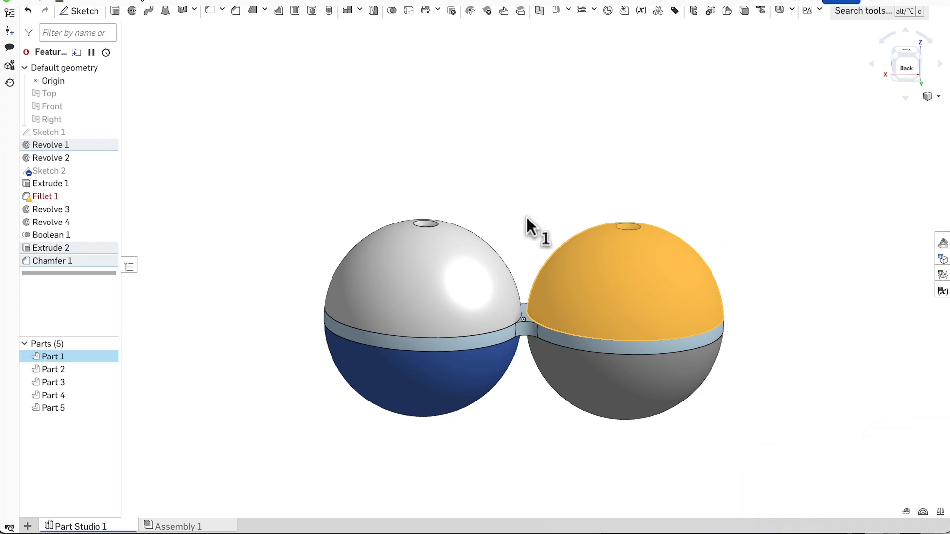
# Export Part 1, the chamfered light-blue hemisphere, as a binary STL in millimeters with fine resolution.
pyautogui.click(526, 225)
pyautogui.click(582, 270)
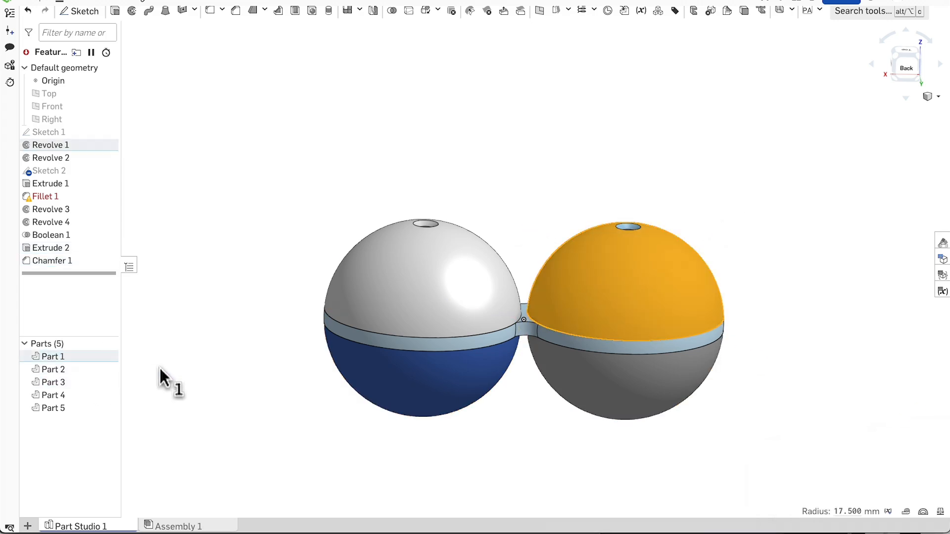
pyautogui.rightClick(64, 358)
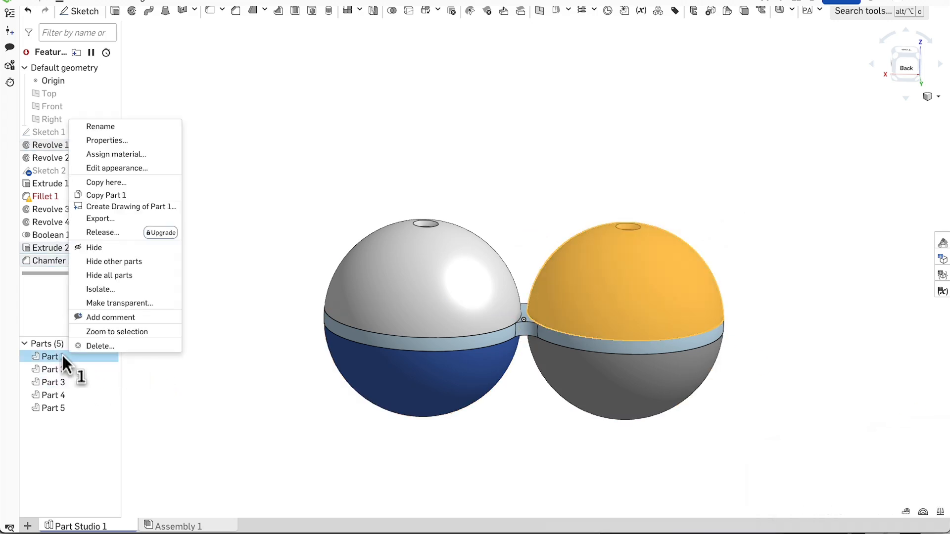
pyautogui.click(110, 220)
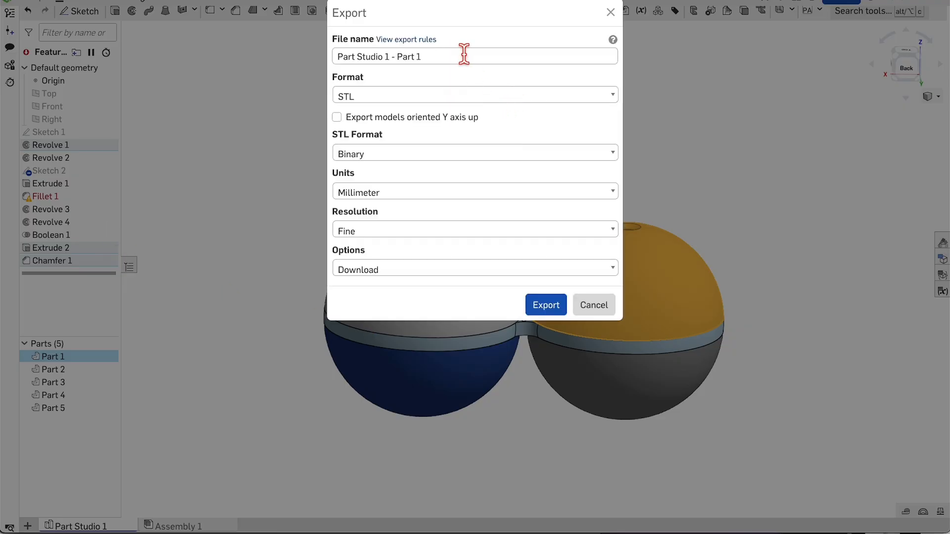
pyautogui.click(553, 310)
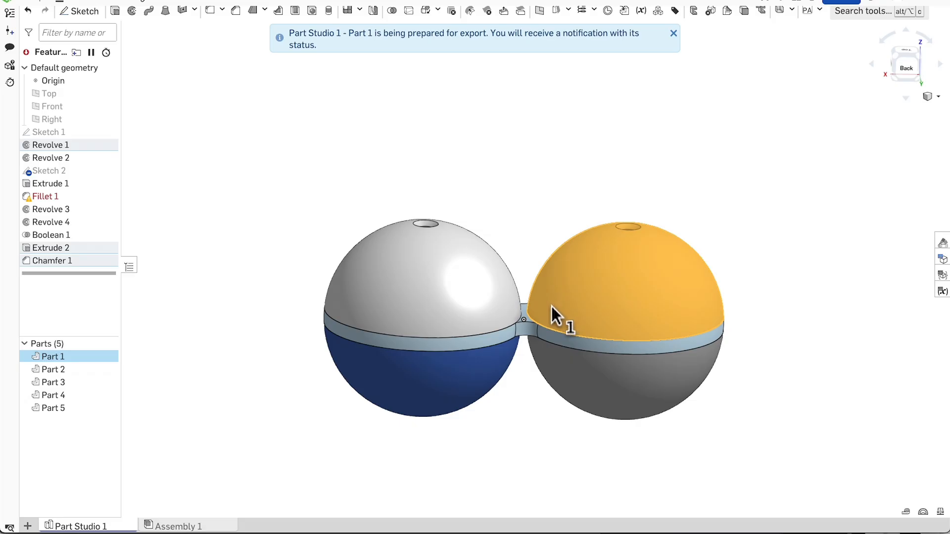
# Export Part 5, the flat connector, as a binary STL in millimeters with fine resolution.
pyautogui.click(268, 331)
pyautogui.rightClick(61, 408)
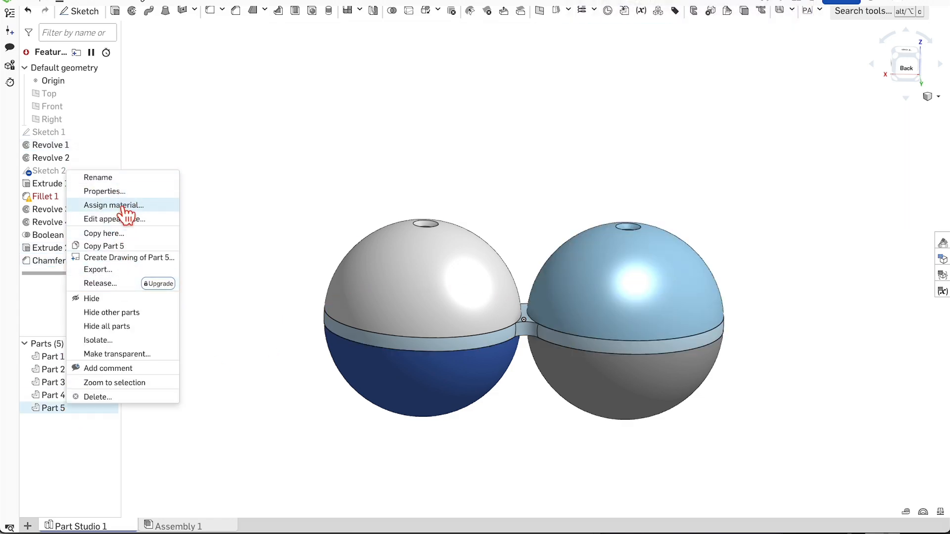
pyautogui.click(111, 270)
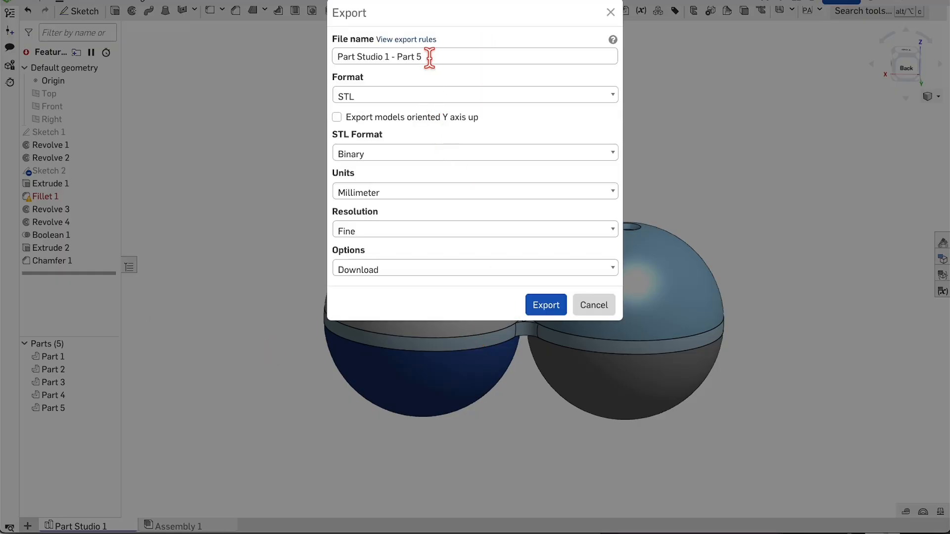
pyautogui.click(544, 306)
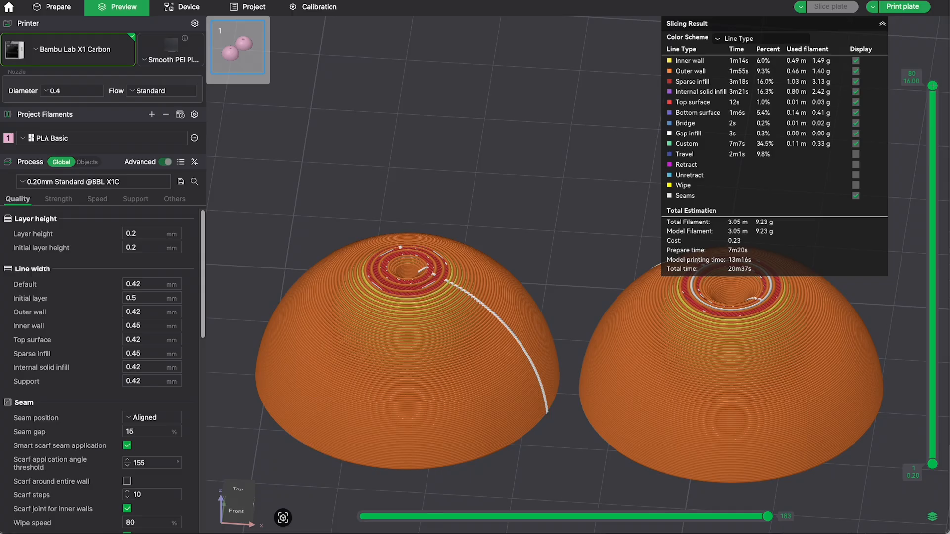
# Switch to Bambu Studio and delete both old hemispheres from the build plate in the Prepare view.
pyautogui.moveTo(435, 297); pyautogui.dragTo(502, 420)
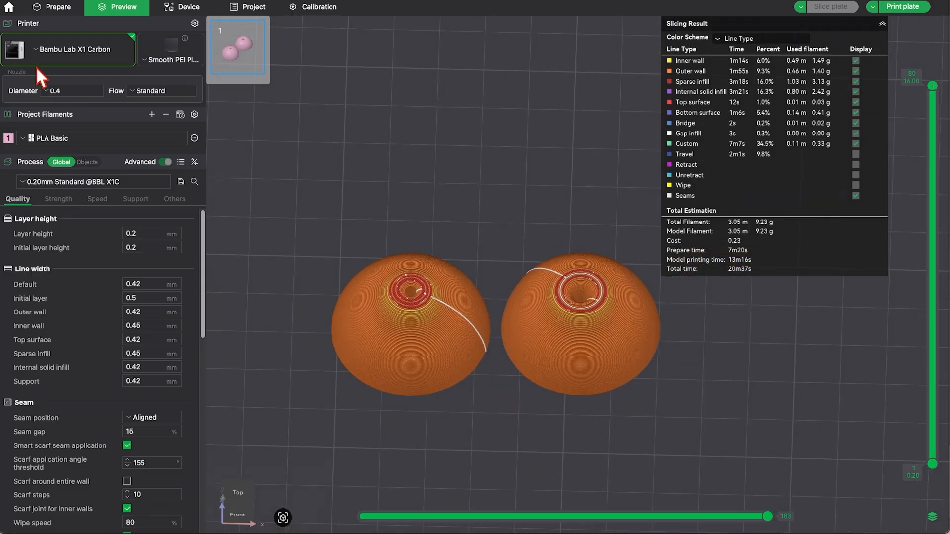
pyautogui.hotkey('ctrl', 'Tab')
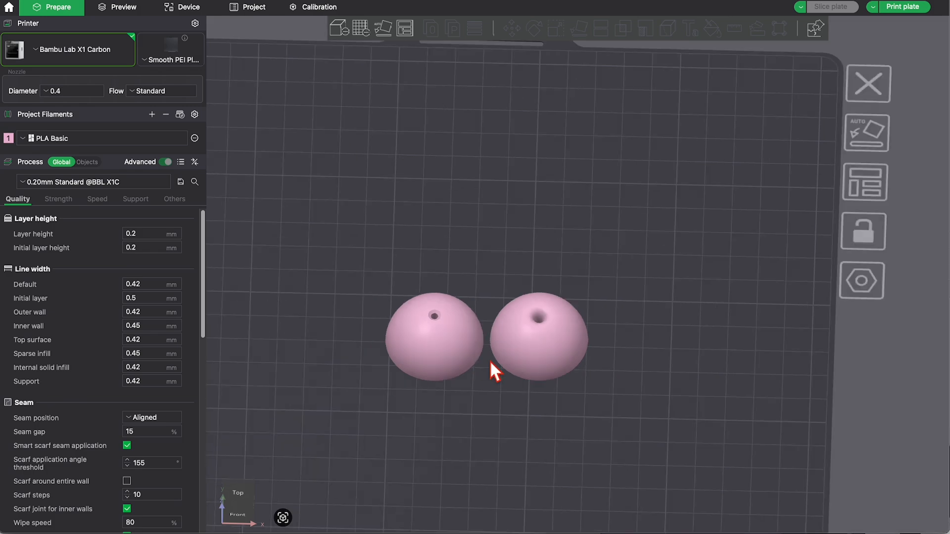
pyautogui.hotkey('ctrl', 'a')
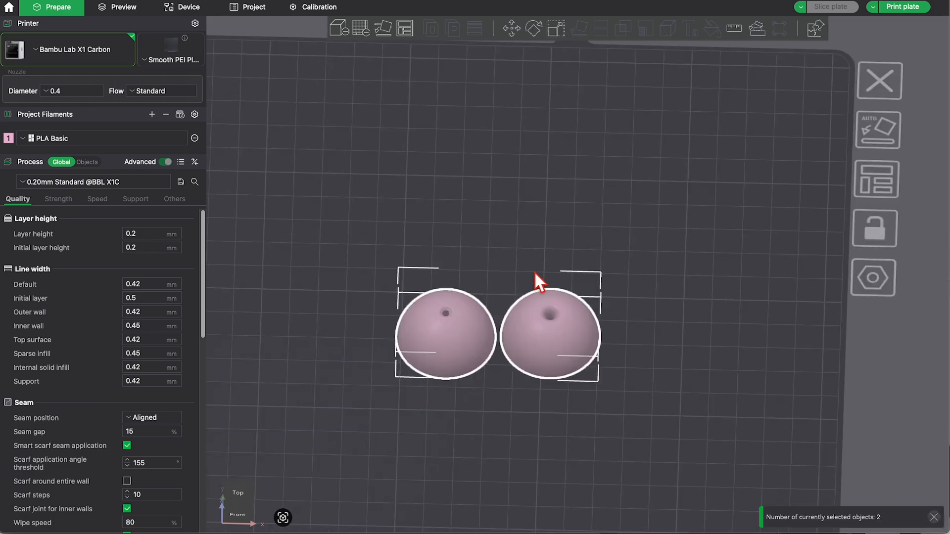
pyautogui.press('Delete')
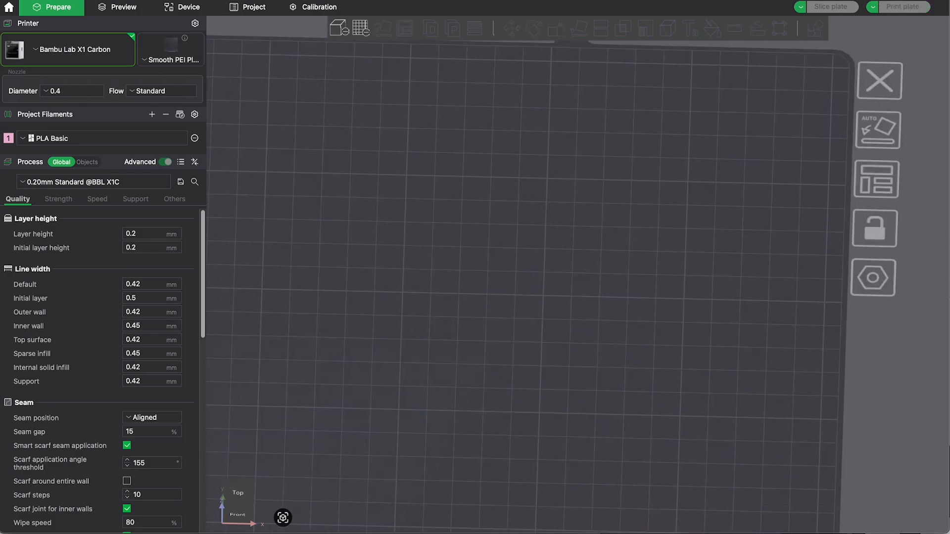
# Load the newly exported hemisphere and connector STL files from Downloads onto the plate as separate objects.
pyautogui.press('super+Tab')
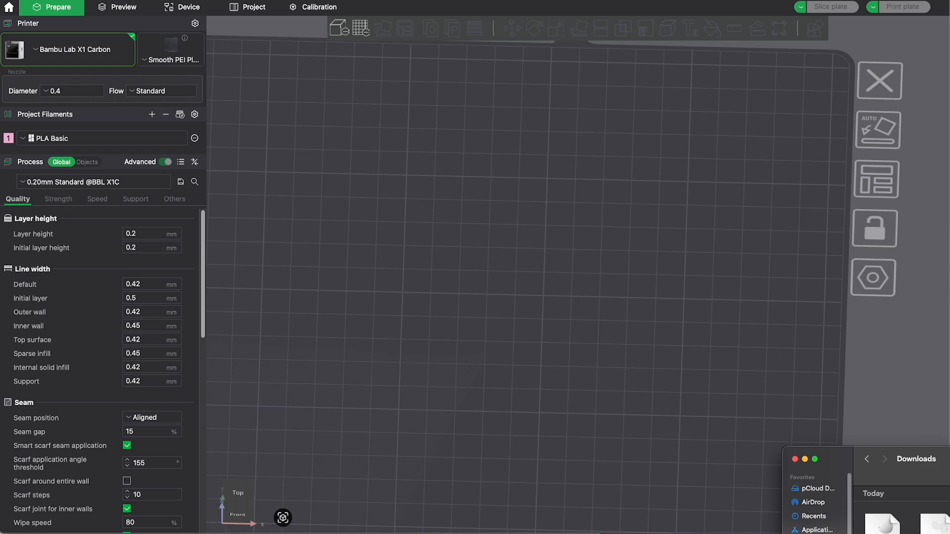
pyautogui.moveTo(882, 521); pyautogui.dragTo(509, 312)
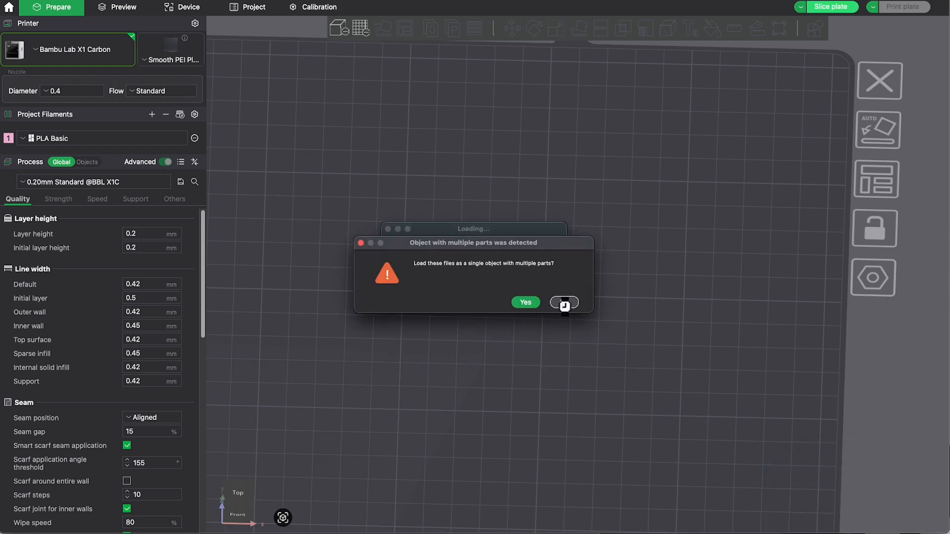
pyautogui.click(564, 303)
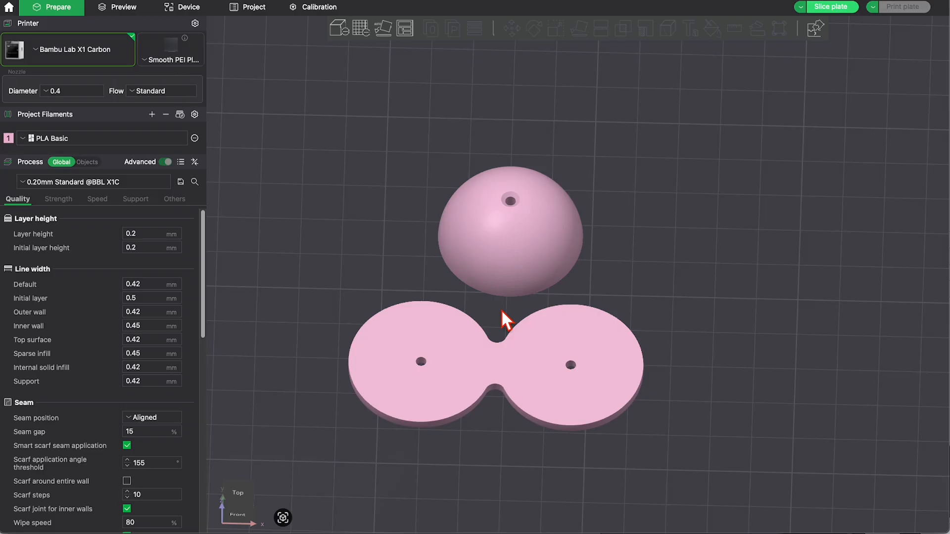
pyautogui.moveTo(501, 309)
pyautogui.mouseDown()
pyautogui.moveTo(515, 286)
pyautogui.moveTo(507, 308)
pyautogui.moveTo(516, 302)
pyautogui.mouseUp()
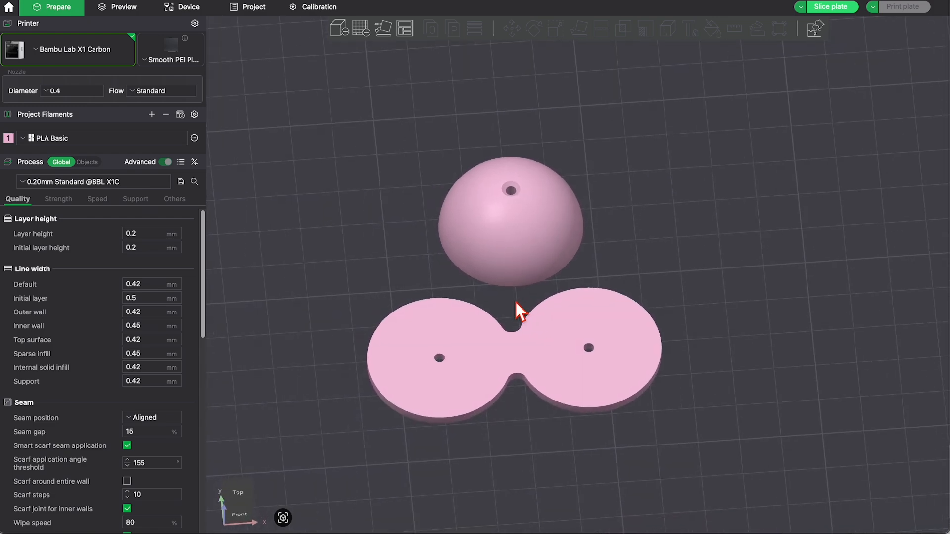
pyautogui.click(520, 227)
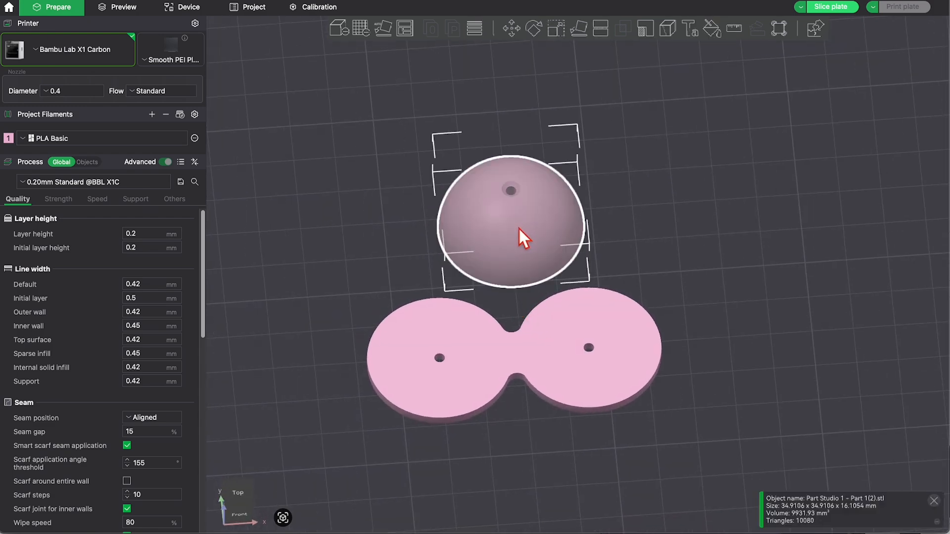
pyautogui.scroll(3, 515, 216)
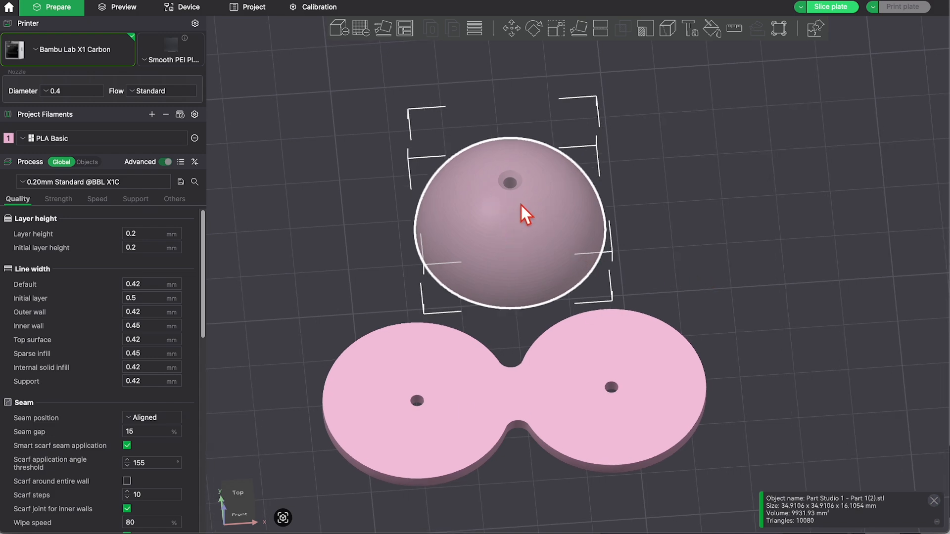
pyautogui.click(655, 248)
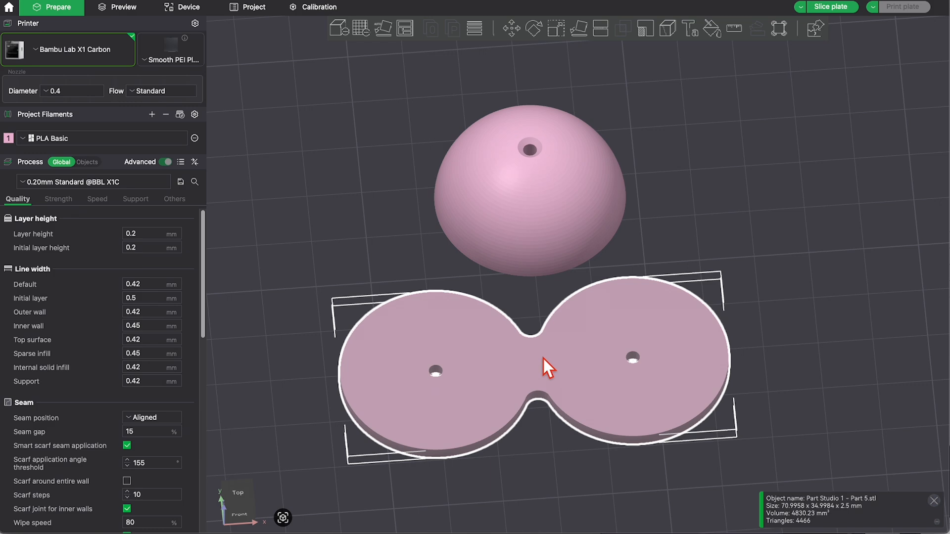
pyautogui.scroll(1, 543, 358)
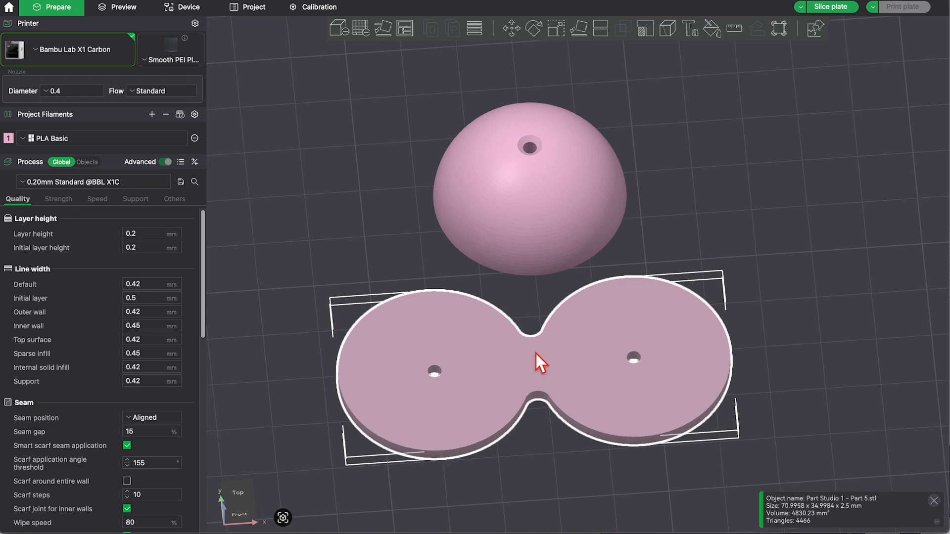
pyautogui.click(419, 227)
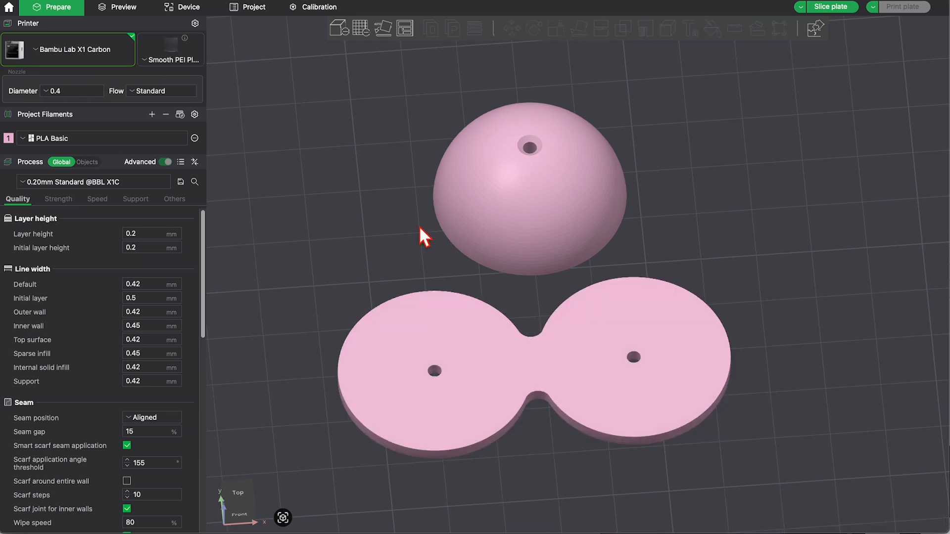
# Show the per-object process settings and set the flat connector's layer height to 0.26 mm.
pyautogui.click(92, 163)
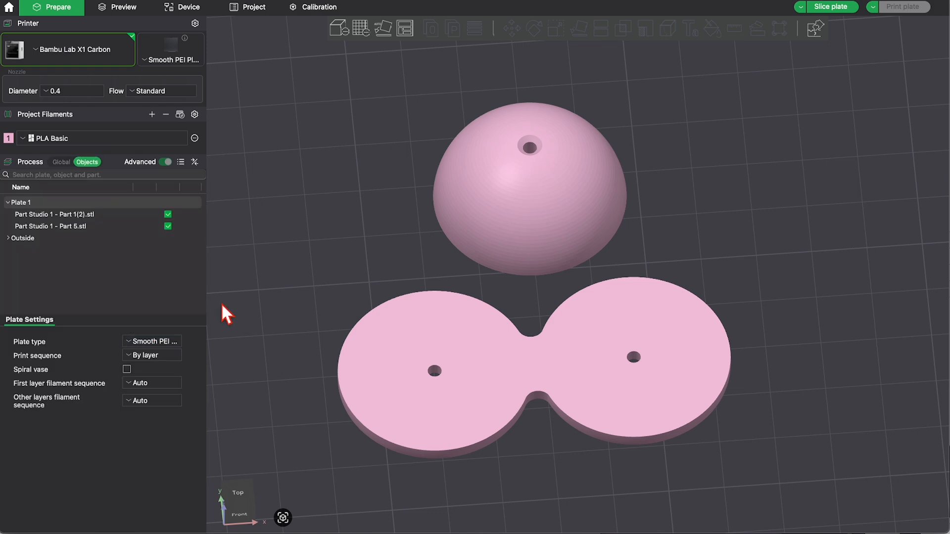
pyautogui.click(426, 343)
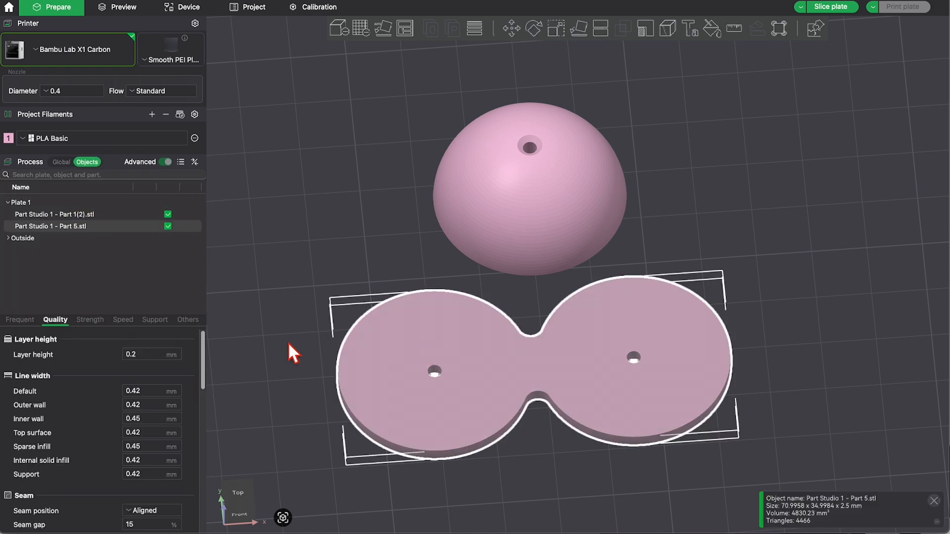
pyautogui.scroll(1, 492, 375)
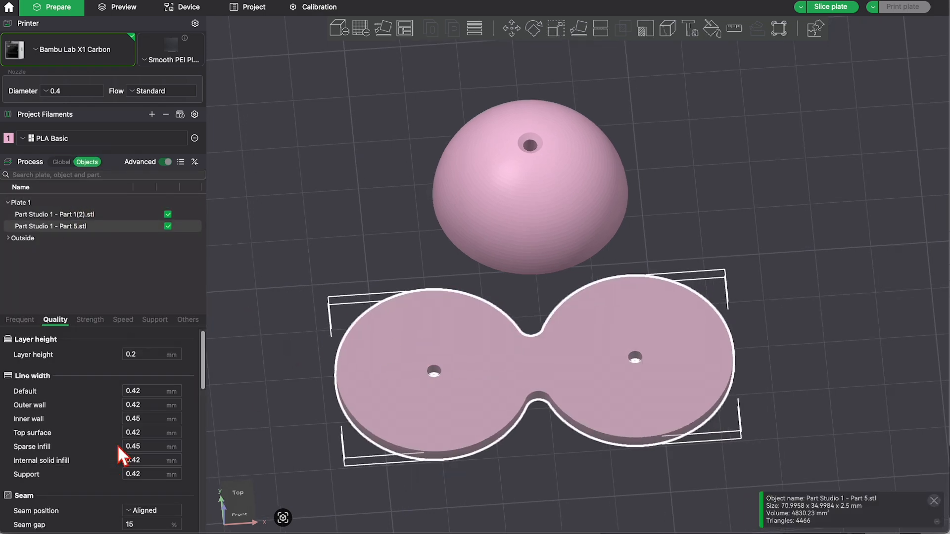
pyautogui.moveTo(535, 426); pyautogui.dragTo(549, 448)
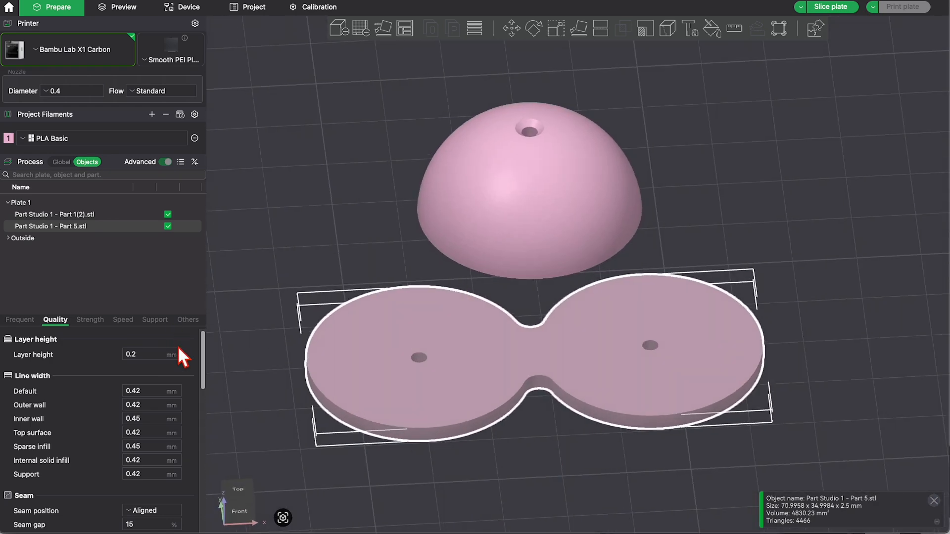
pyautogui.click(148, 354)
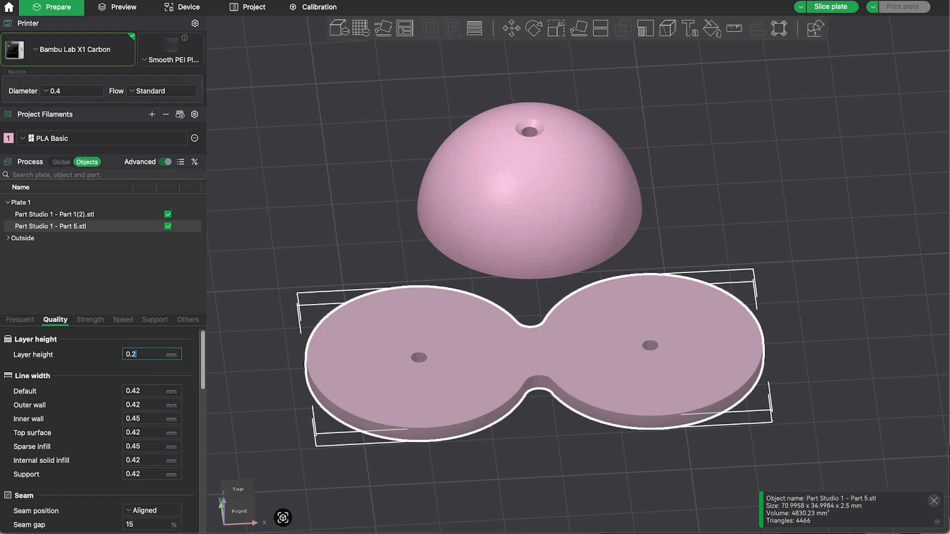
pyautogui.write('6')
pyautogui.press('Return')
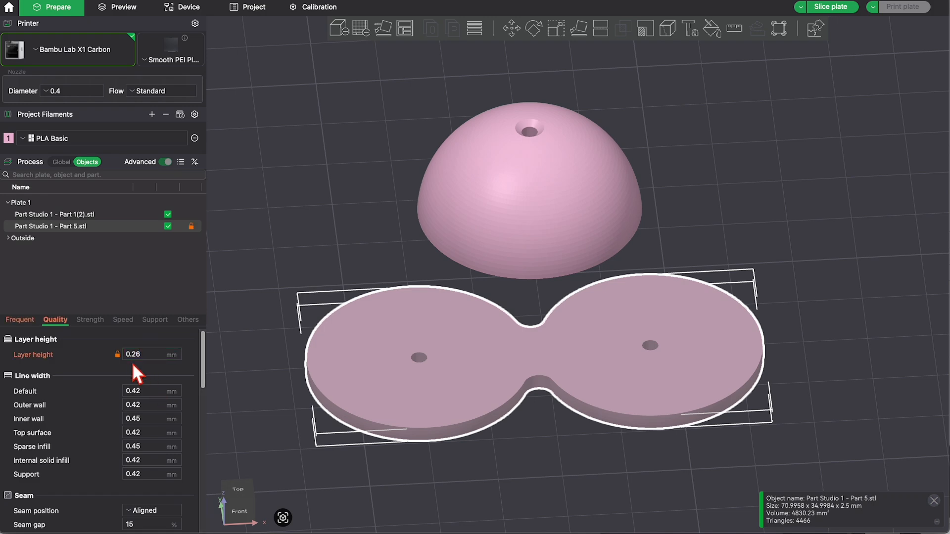
# Set the connector's outer wall line width to 0.8 mm.
pyautogui.click(94, 321)
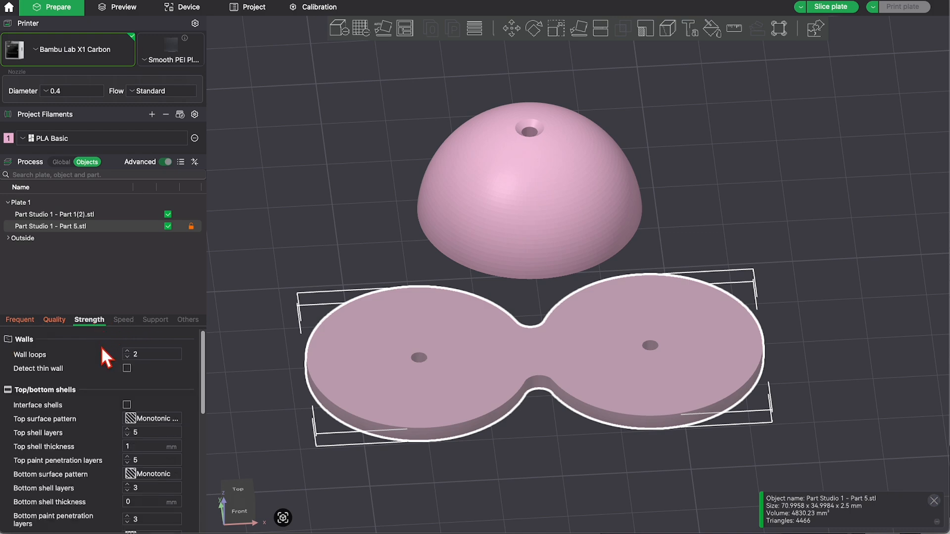
pyautogui.click(54, 320)
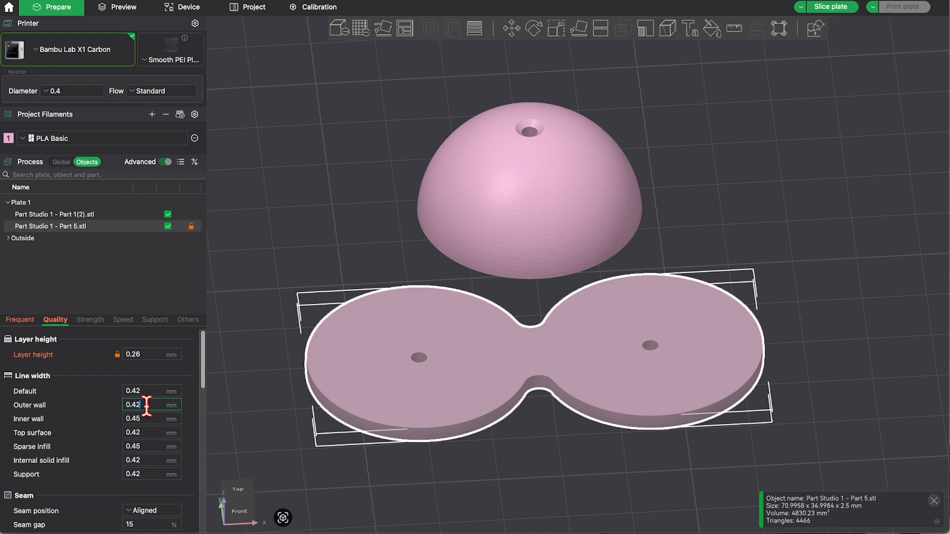
pyautogui.press('BackSpace')
pyautogui.press('Return')
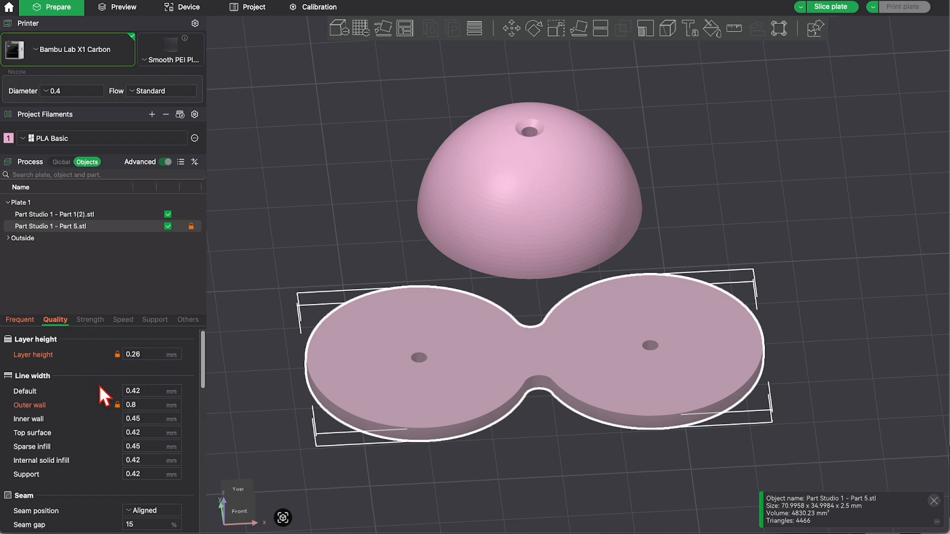
pyautogui.click(146, 405)
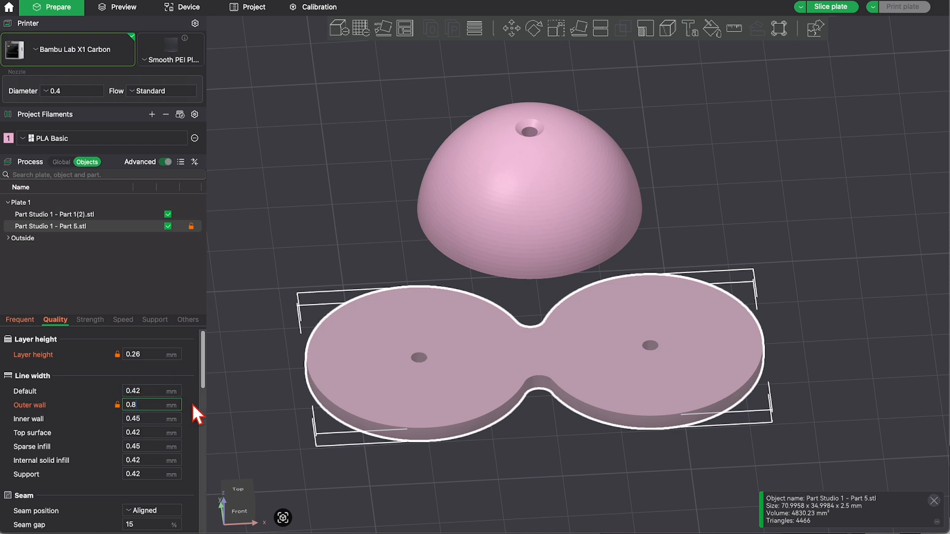
# Reduce the connector's wall loops to 1 in its strength settings.
pyautogui.click(86, 320)
pyautogui.click(132, 355)
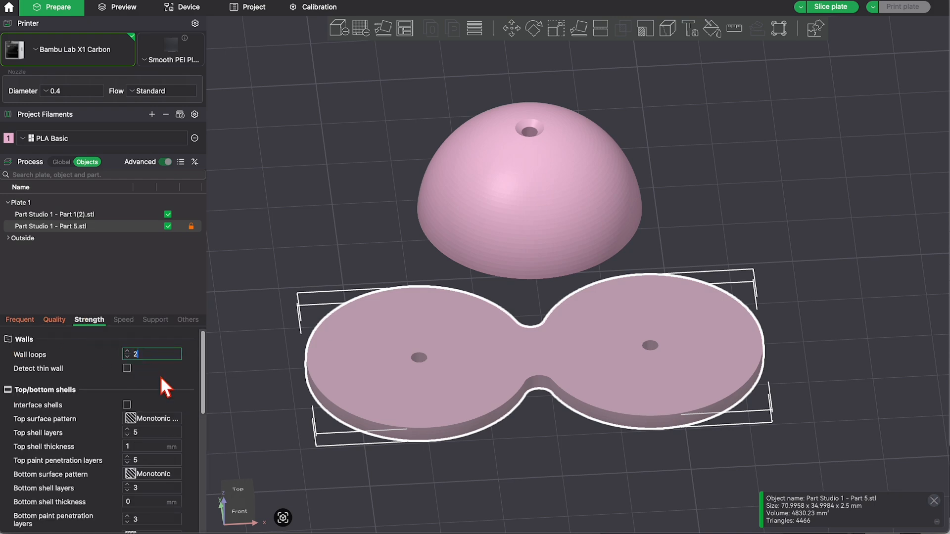
pyautogui.write('1')
pyautogui.press('Return')
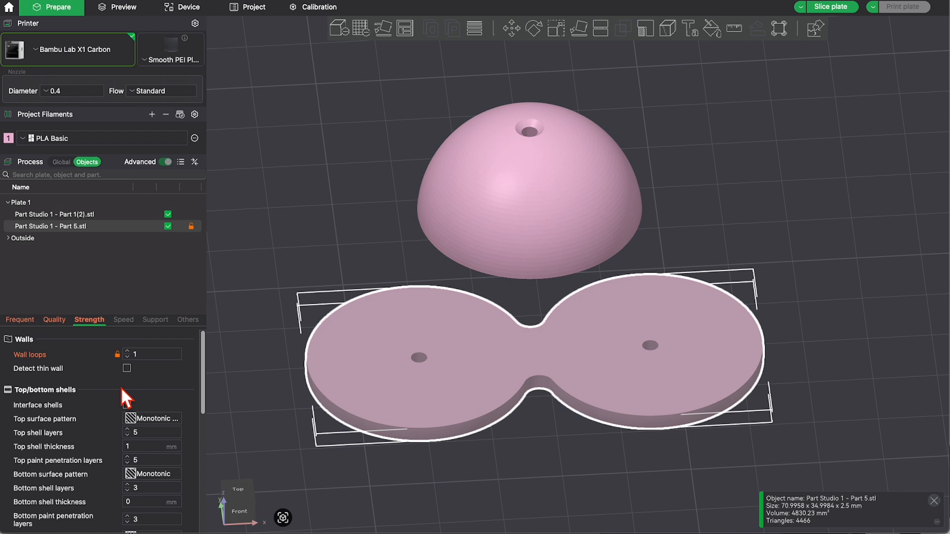
# Set the connector's top shell layers to 3 and its top shell thickness to 0 mm.
pyautogui.scroll(-1, 170, 387)
pyautogui.click(157, 402)
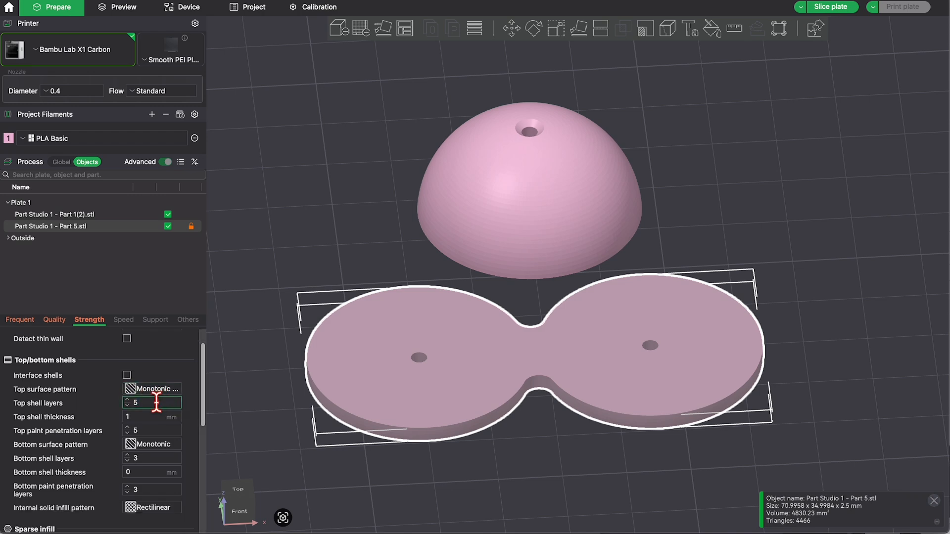
pyautogui.press('BackSpace')
pyautogui.write('3')
pyautogui.click(159, 458)
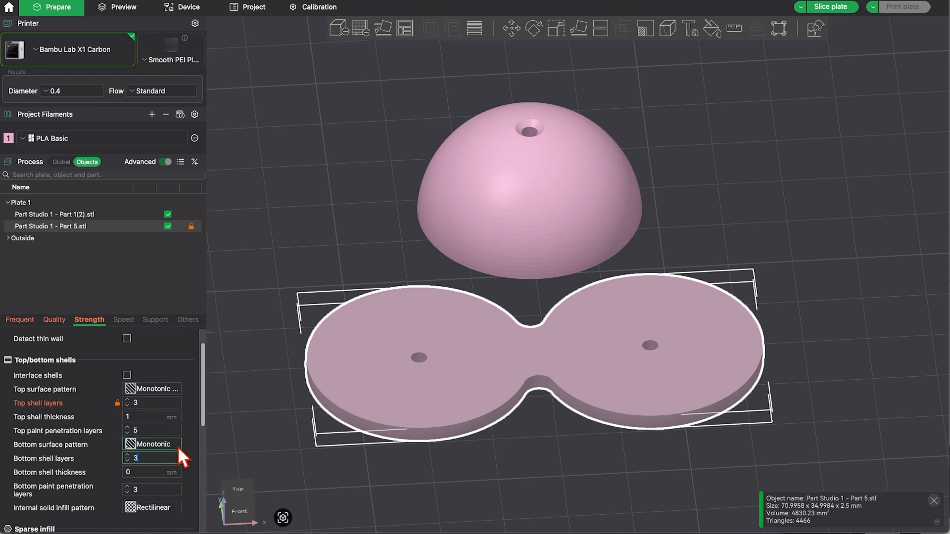
pyautogui.click(156, 415)
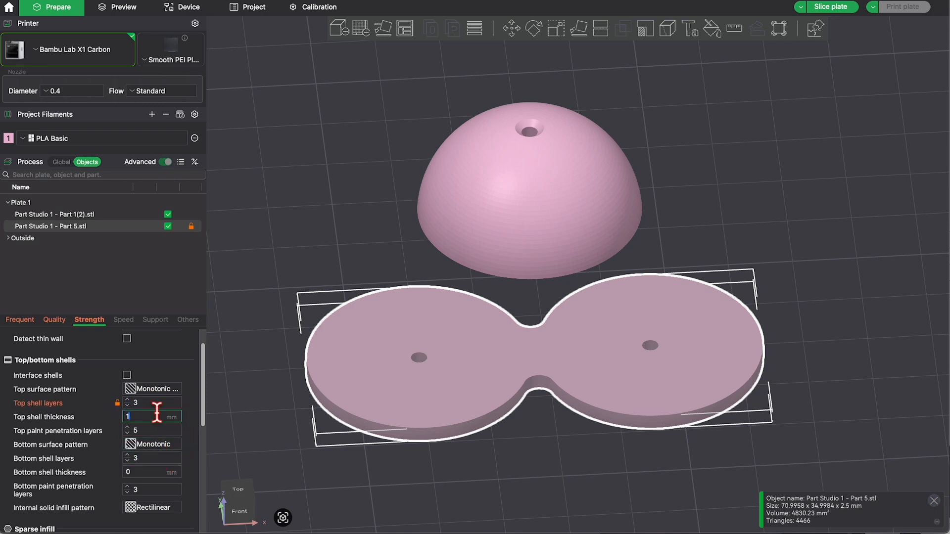
pyautogui.write('0')
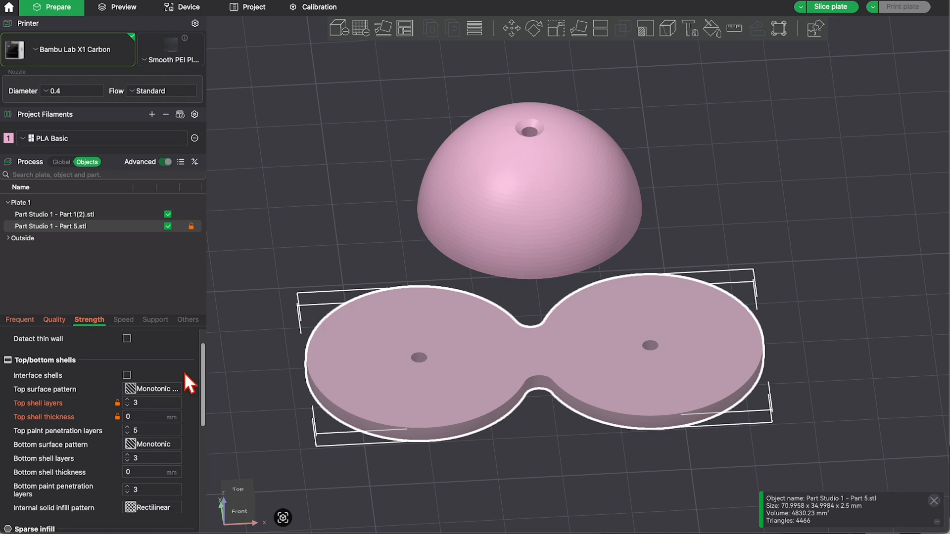
# Change the connector's sparse infill pattern to Rectilinear.
pyautogui.scroll(-5, 184, 379)
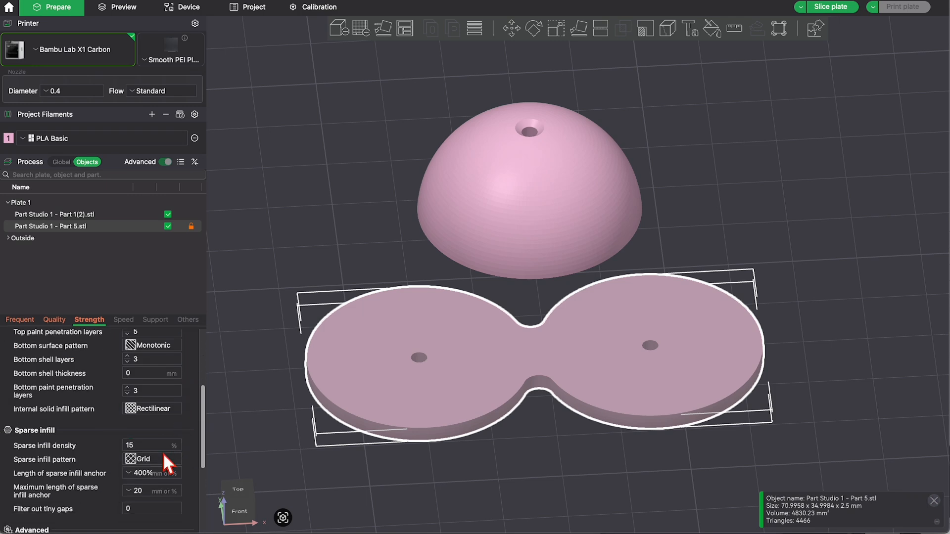
pyautogui.click(143, 459)
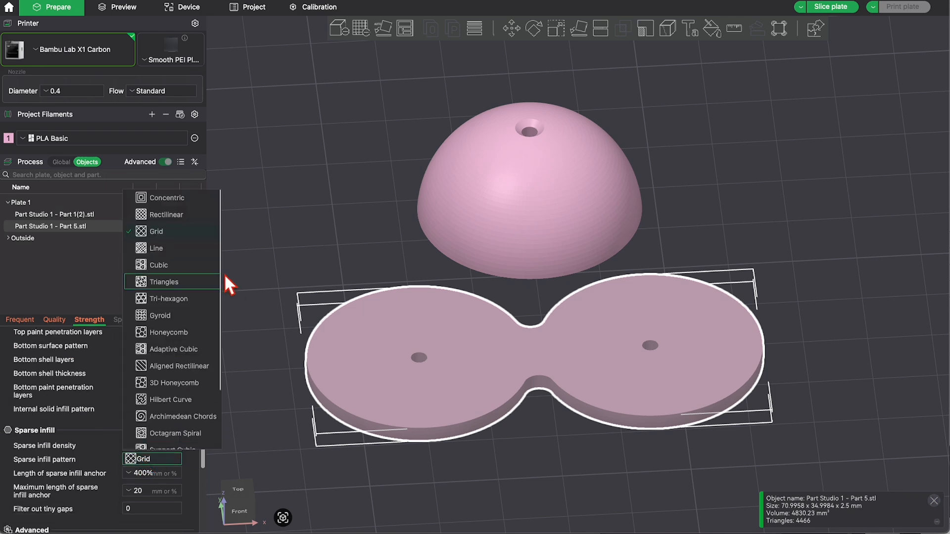
pyautogui.click(171, 214)
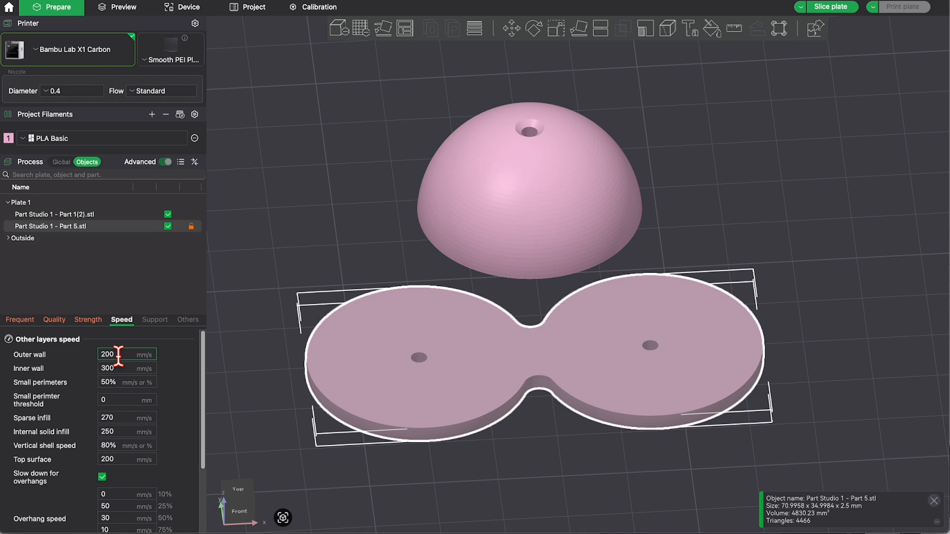
# Set the connector's inner wall speed to 200 mm/s and its outer wall speed to 150 mm/s.
pyautogui.moveTo(119, 355); pyautogui.dragTo(96, 356)
pyautogui.click(122, 356)
pyautogui.click(114, 368)
pyautogui.write('200')
pyautogui.doubleClick(105, 354)
pyautogui.press('BackSpace')
pyautogui.write('150')
# Set the connector's sparse infill and internal solid infill speeds to 150 mm/s and its top surface speed to 30 mm/s.
pyautogui.doubleClick(118, 418)
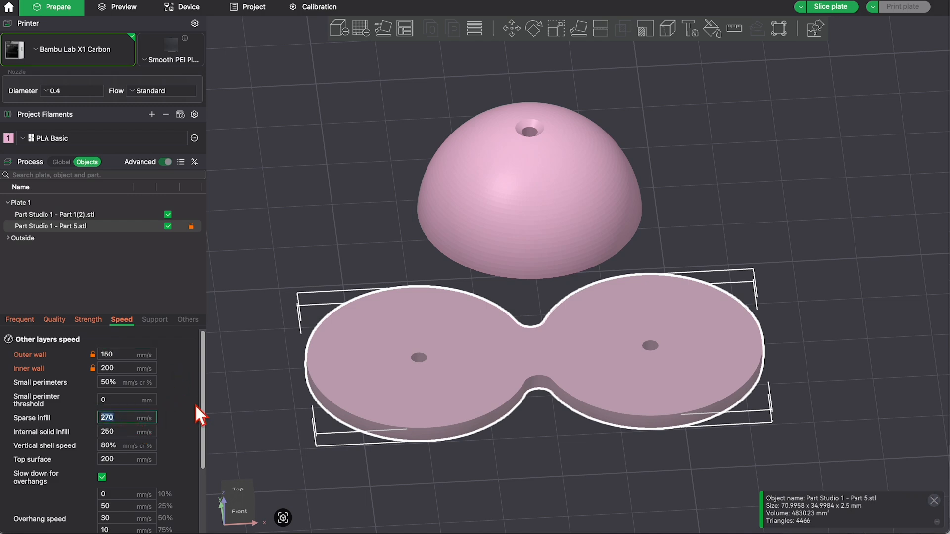
pyautogui.write('150')
pyautogui.doubleClick(130, 430)
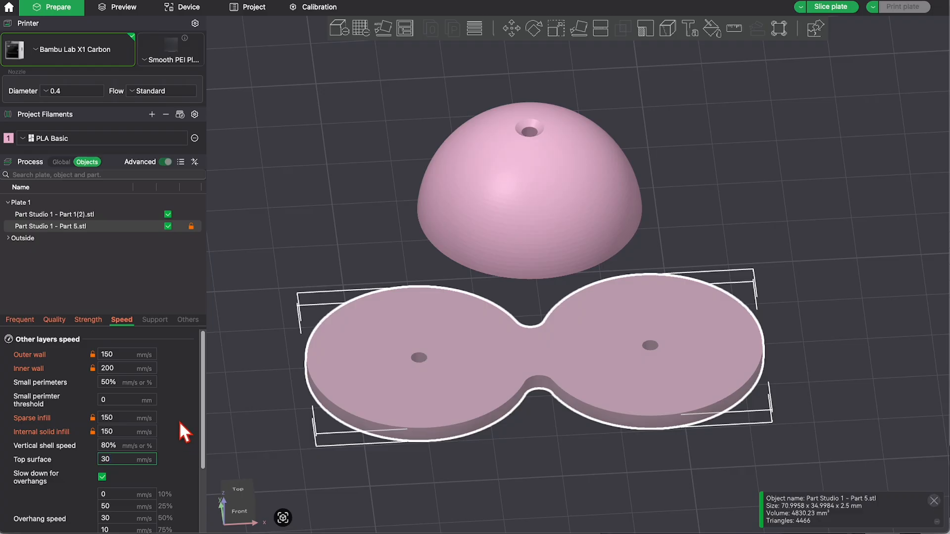
pyautogui.press('Return')
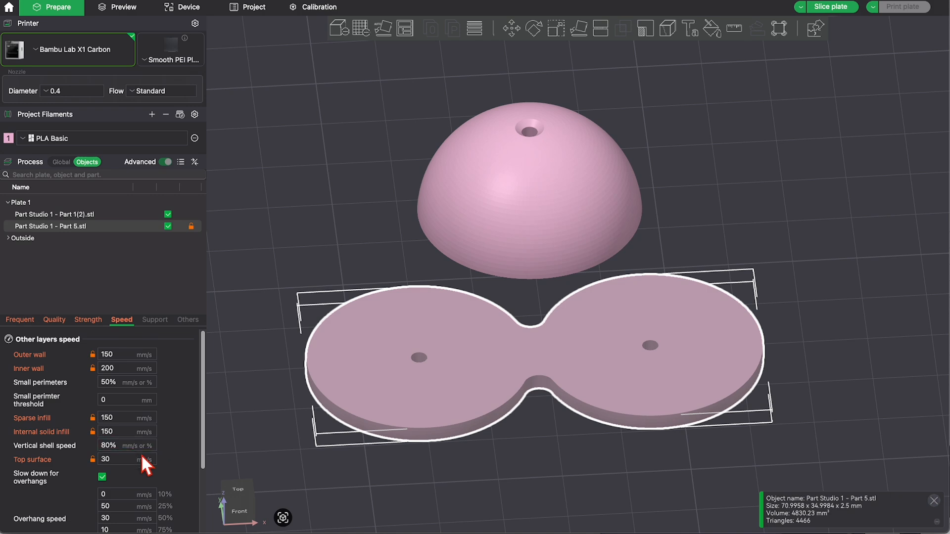
pyautogui.scroll(-3, 169, 417)
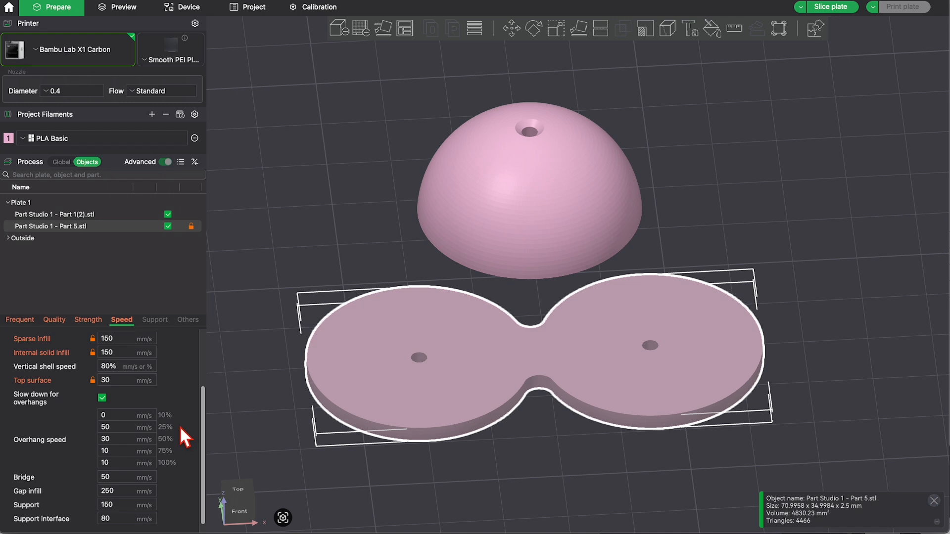
pyautogui.click(56, 320)
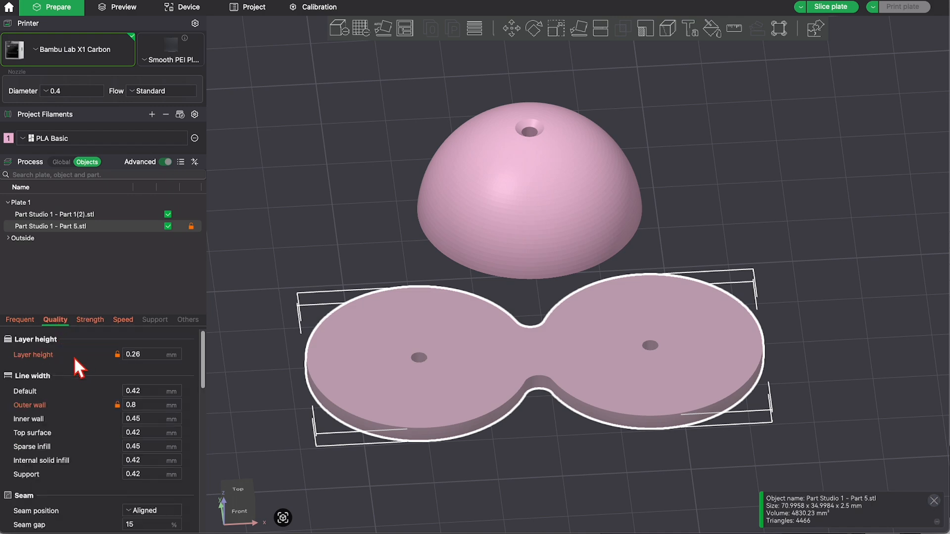
# Set the hemisphere's top shell thickness to 0 mm in its own strength settings.
pyautogui.click(515, 191)
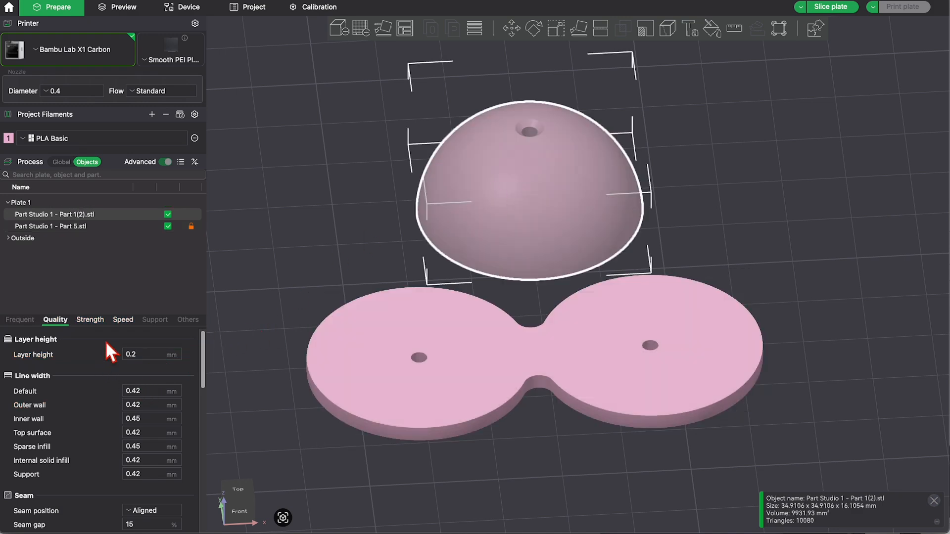
pyautogui.click(90, 320)
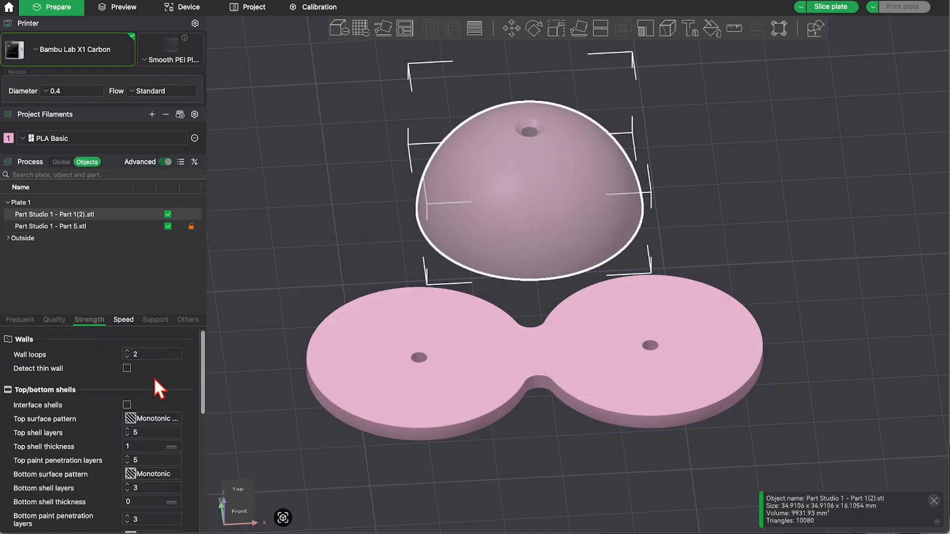
pyautogui.scroll(-2, 153, 365)
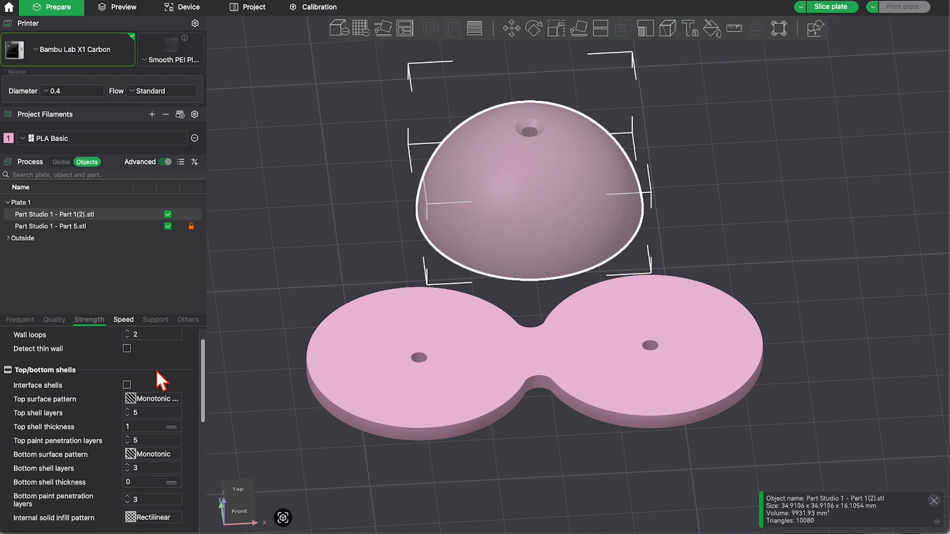
pyautogui.click(159, 426)
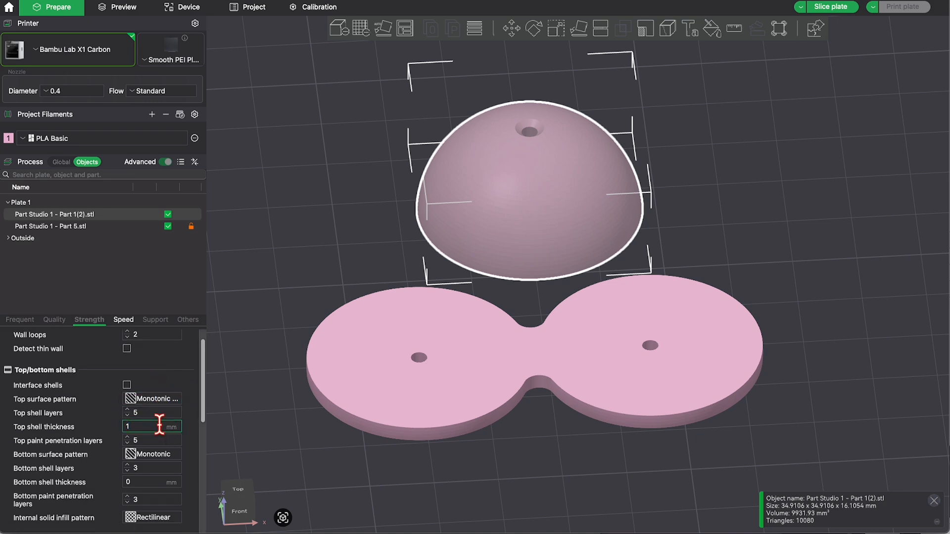
pyautogui.press('BackSpace')
pyautogui.write('0')
pyautogui.scroll(-2, 184, 414)
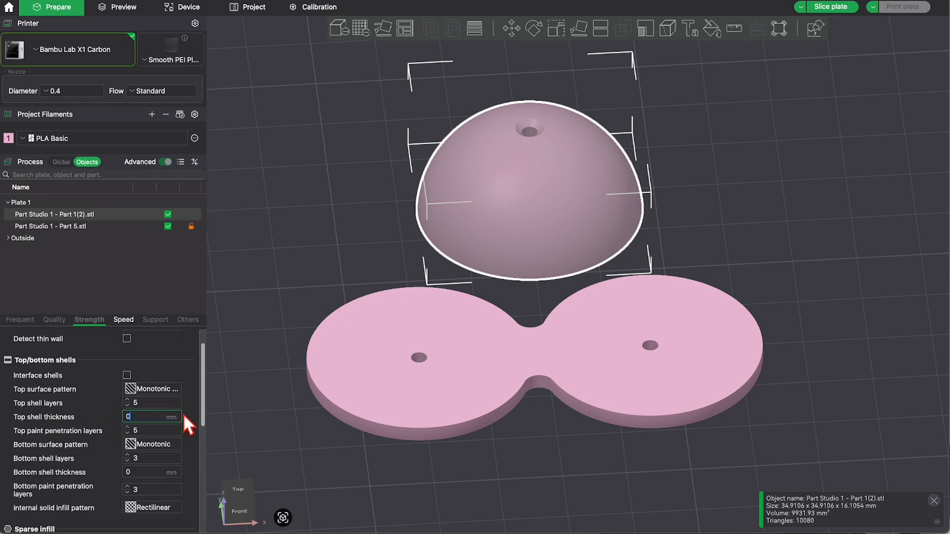
pyautogui.click(162, 392)
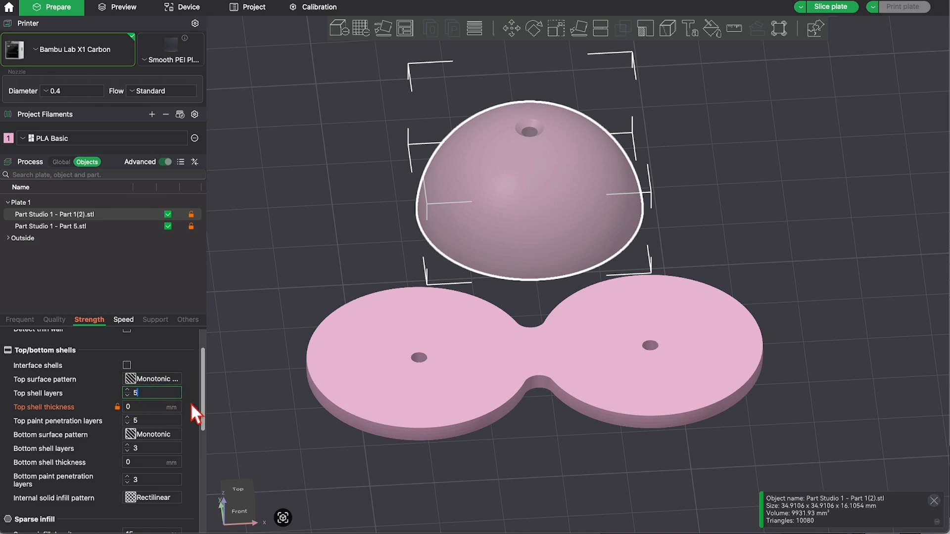
# Set the hemisphere's top shell layers to 3 and its bottom shell layers to 2.
pyautogui.press('BackSpace')
pyautogui.write('3')
pyautogui.scroll(-1, 191, 402)
pyautogui.click(162, 435)
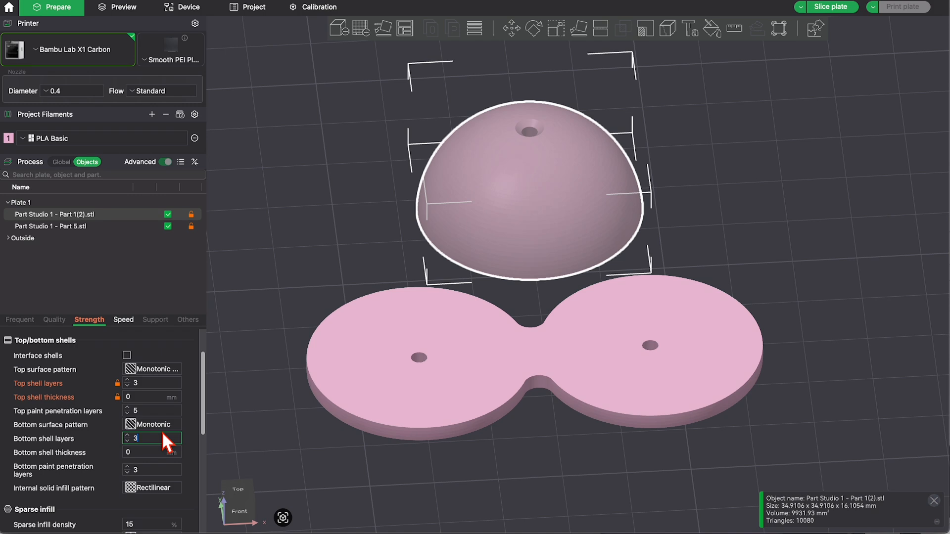
pyautogui.press('BackSpace')
pyautogui.write('2')
# Change the hemisphere's sparse infill pattern to Rectilinear.
pyautogui.scroll(-2, 179, 396)
pyautogui.scroll(-5, 189, 382)
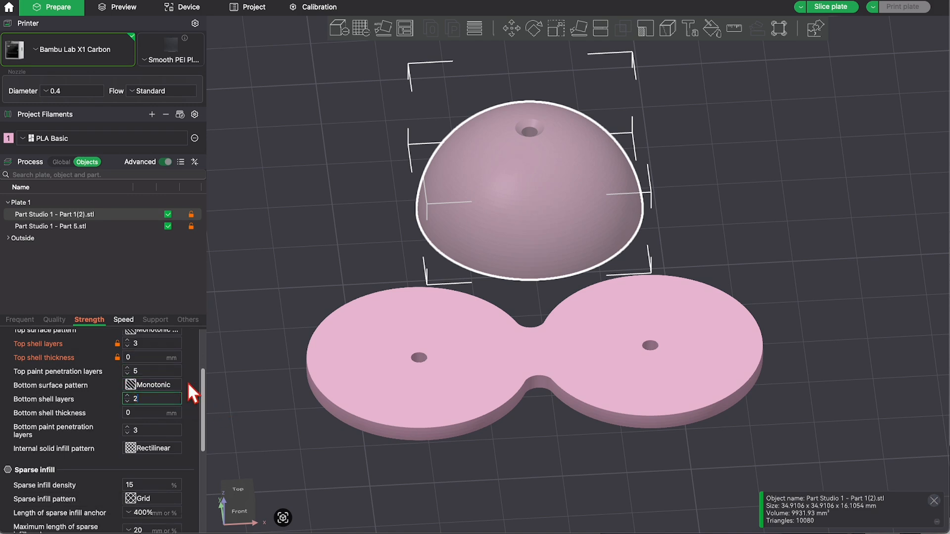
pyautogui.click(142, 458)
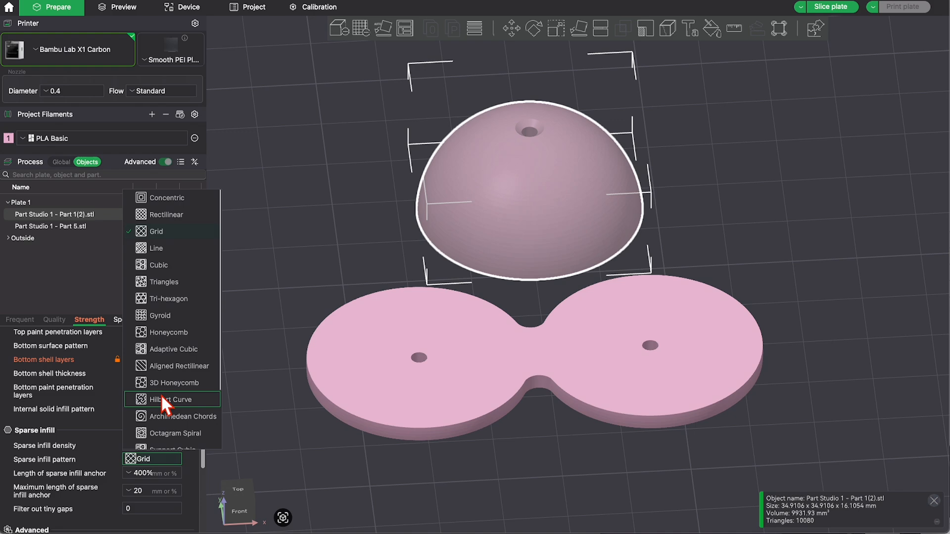
pyautogui.click(175, 218)
pyautogui.scroll(5, 190, 418)
pyautogui.scroll(3, 189, 416)
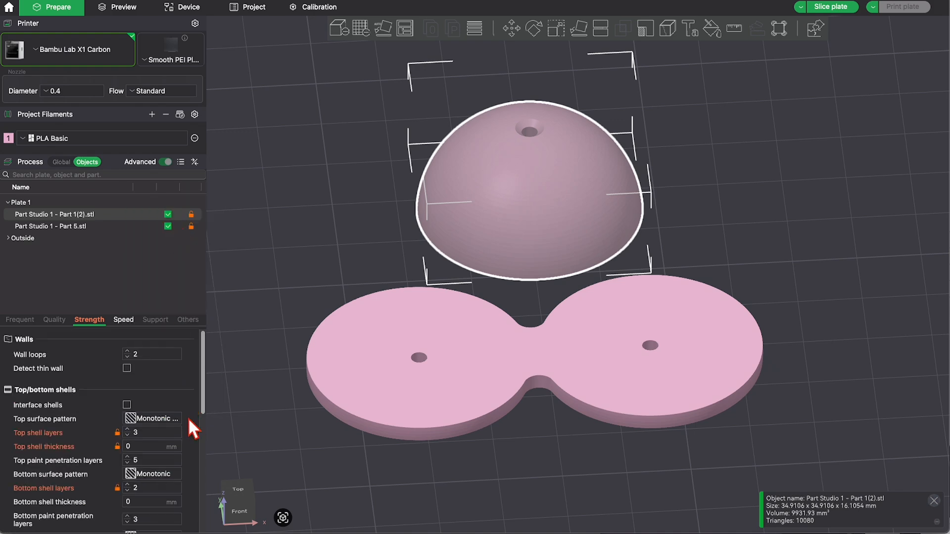
# Slice the plate and examine the hemisphere's interior by lowering the preview to layer 61, then restoring the full height.
pyautogui.click(830, 6)
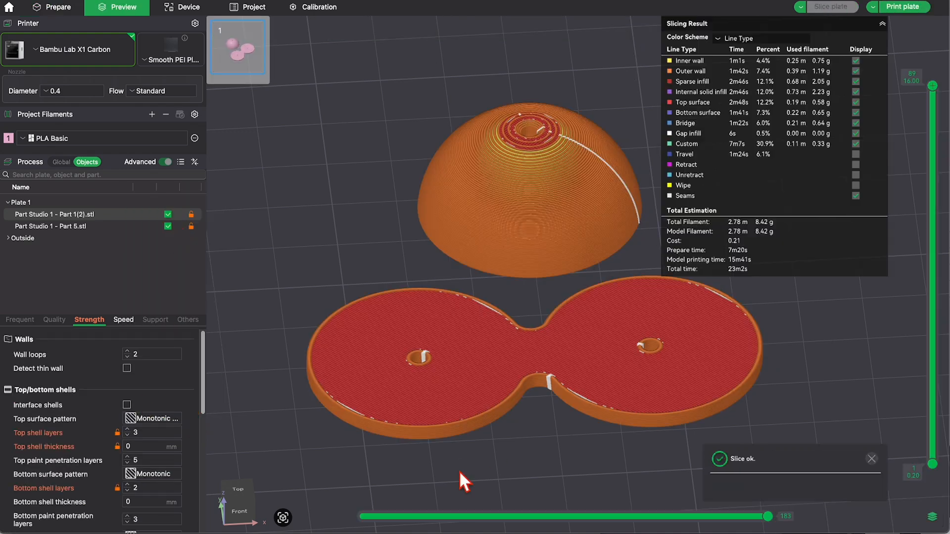
pyautogui.scroll(-2, 449, 324)
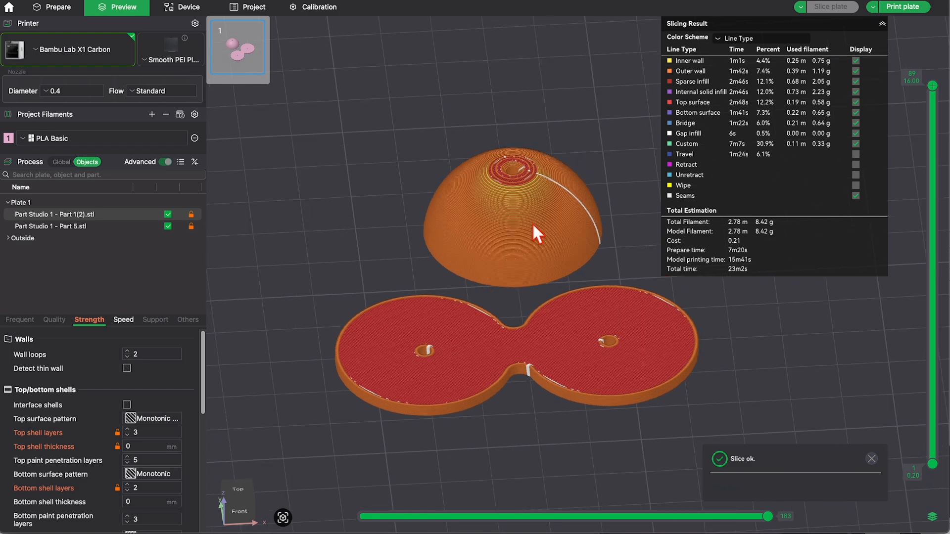
pyautogui.scroll(2, 550, 213)
pyautogui.scroll(1, 544, 225)
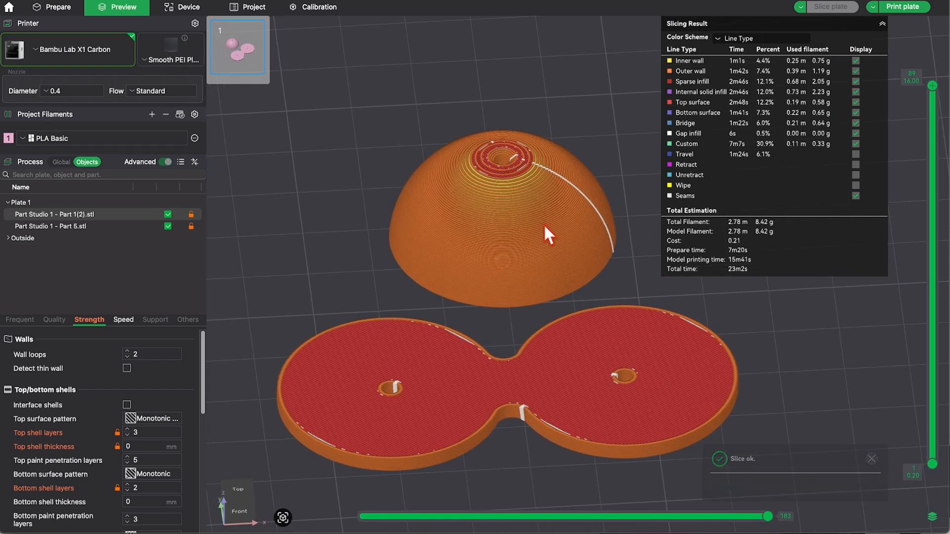
pyautogui.scroll(1, 522, 247)
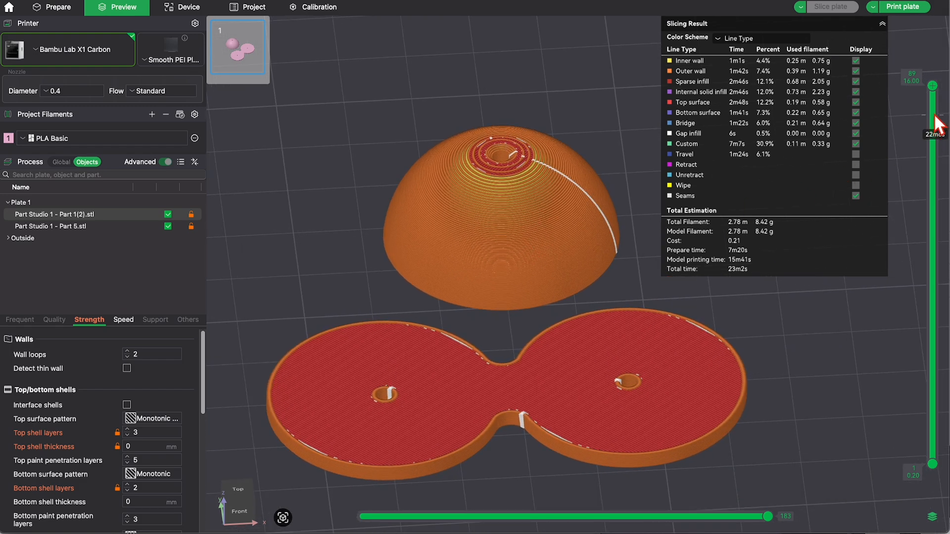
pyautogui.moveTo(934, 90); pyautogui.dragTo(892, 205)
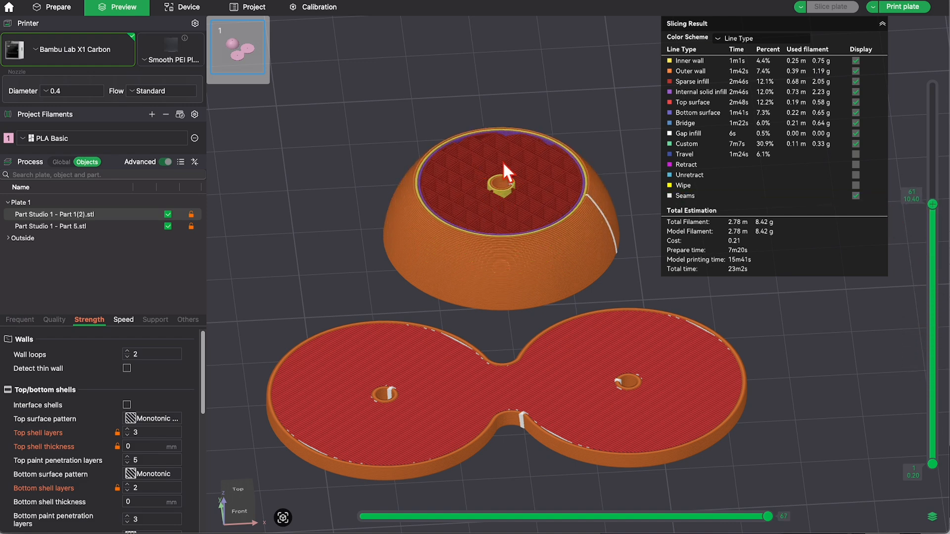
pyautogui.scroll(5, 502, 162)
pyautogui.moveTo(932, 205); pyautogui.dragTo(933, 85)
pyautogui.scroll(-5, 511, 239)
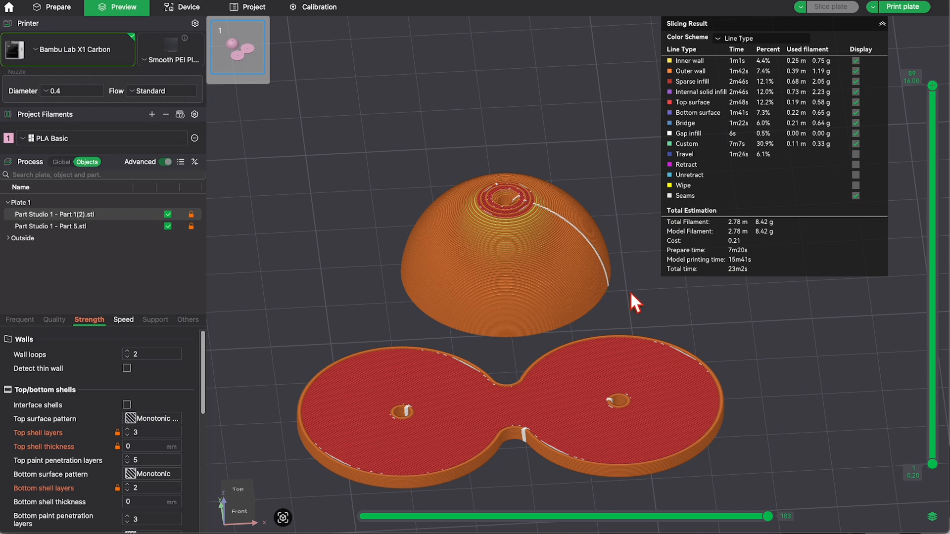
pyautogui.moveTo(629, 307)
pyautogui.mouseDown()
pyautogui.moveTo(630, 296)
pyautogui.moveTo(632, 310)
pyautogui.mouseUp()
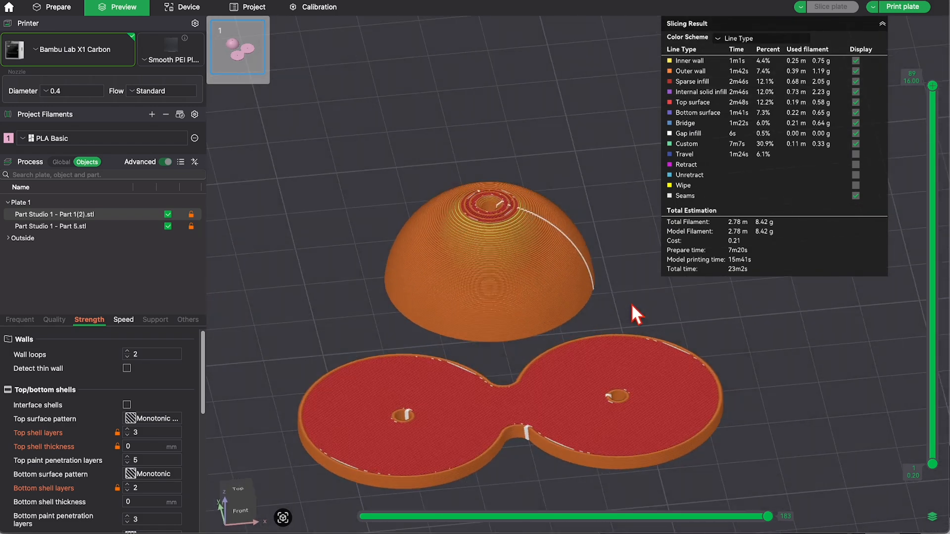
# Return to the model preparation view and set the flat connector's bottom shell layers to 2.
pyautogui.click(56, 6)
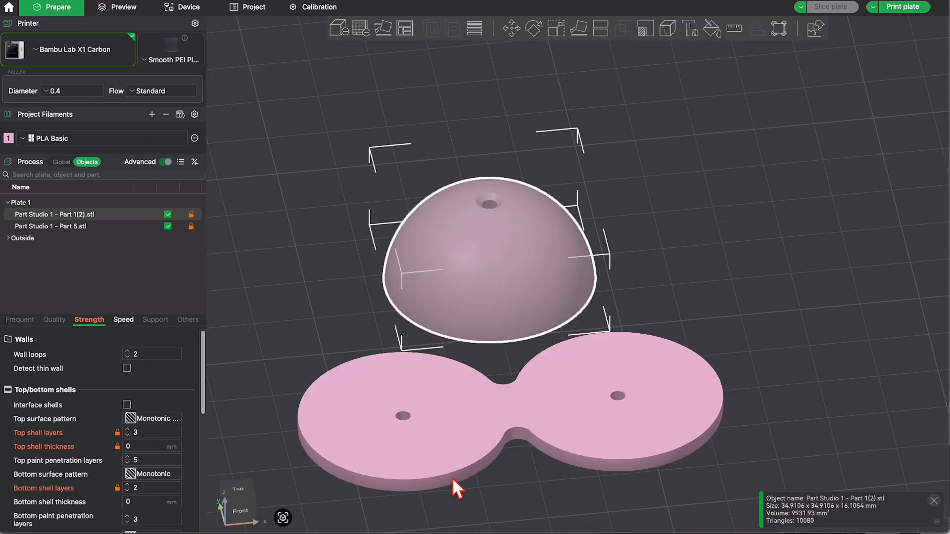
pyautogui.click(455, 434)
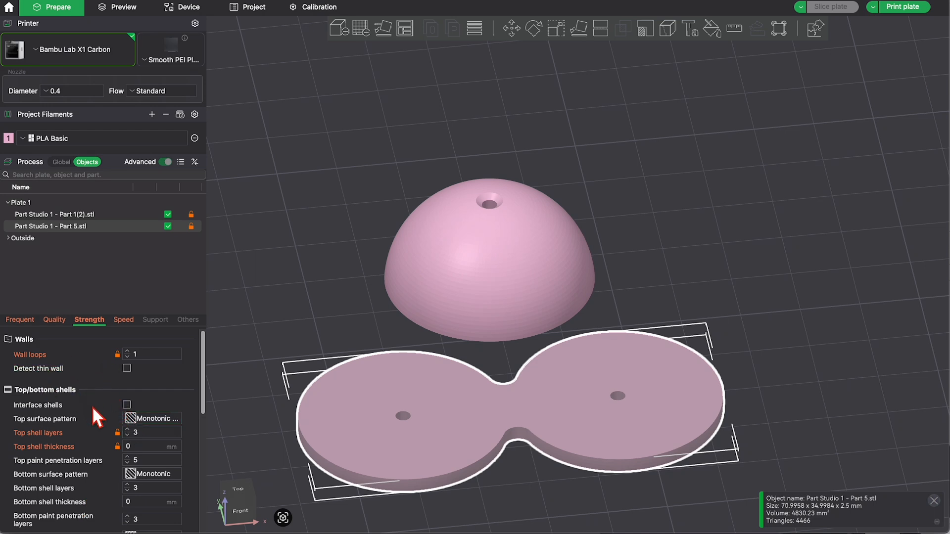
pyautogui.scroll(-1, 124, 435)
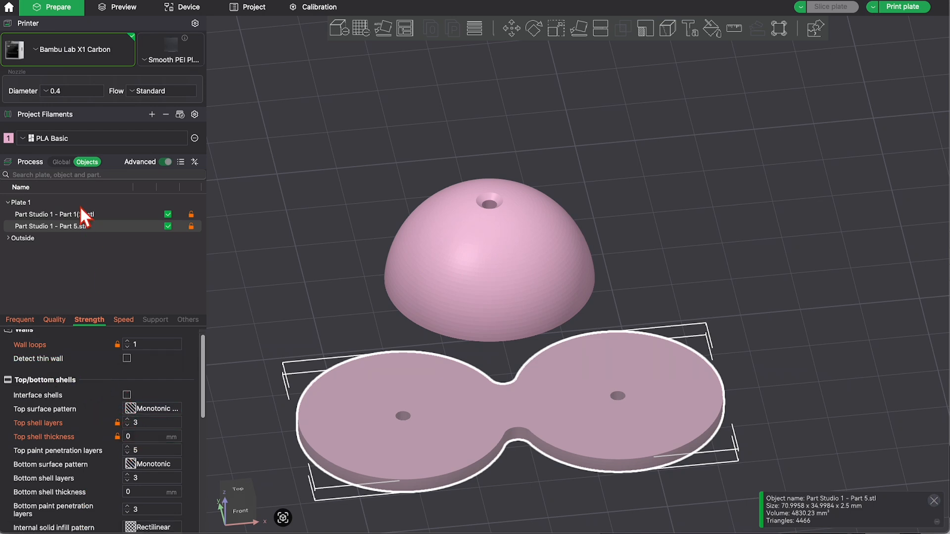
pyautogui.scroll(-2, 121, 398)
pyautogui.click(151, 464)
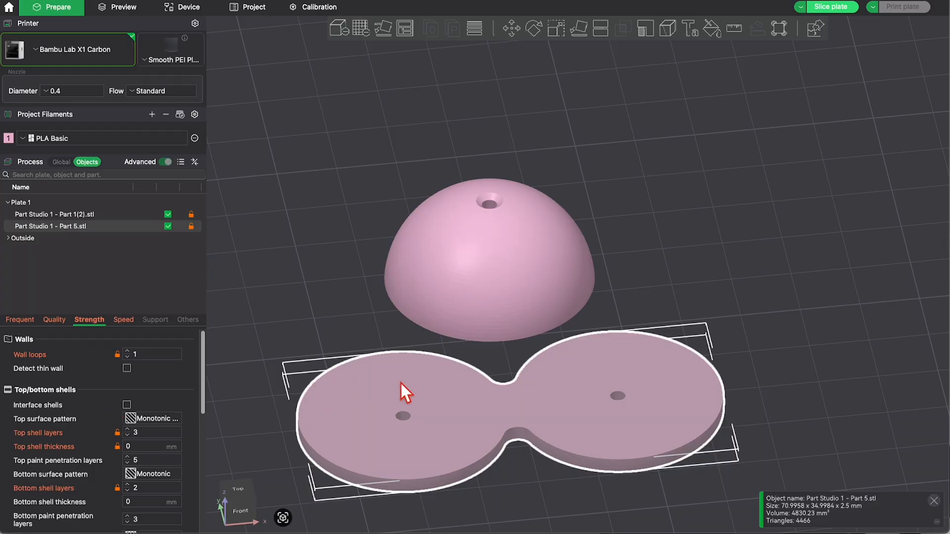
# Apply adaptive variable layer height to the hemisphere with a quality/speed value of 0.50.
pyautogui.scroll(-4, 400, 381)
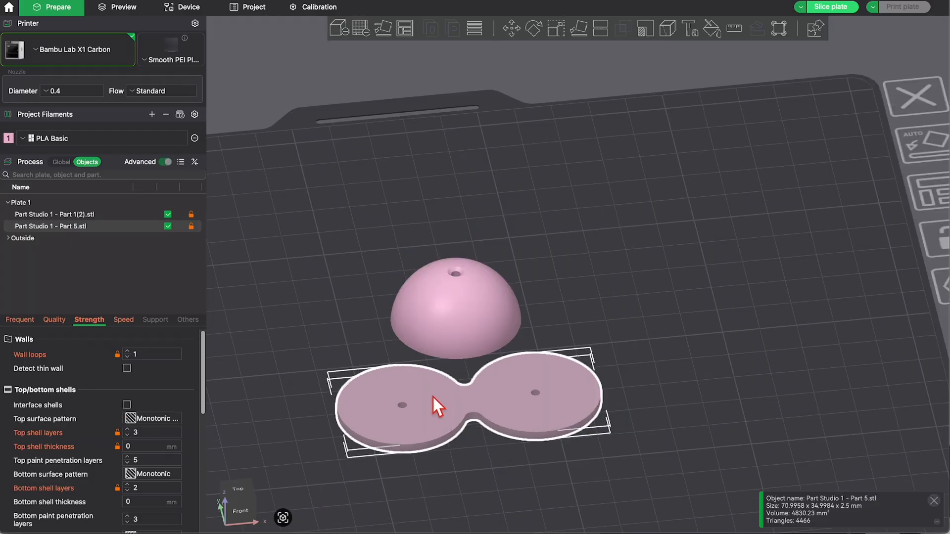
pyautogui.moveTo(640, 394); pyautogui.dragTo(691, 379, button='middle')
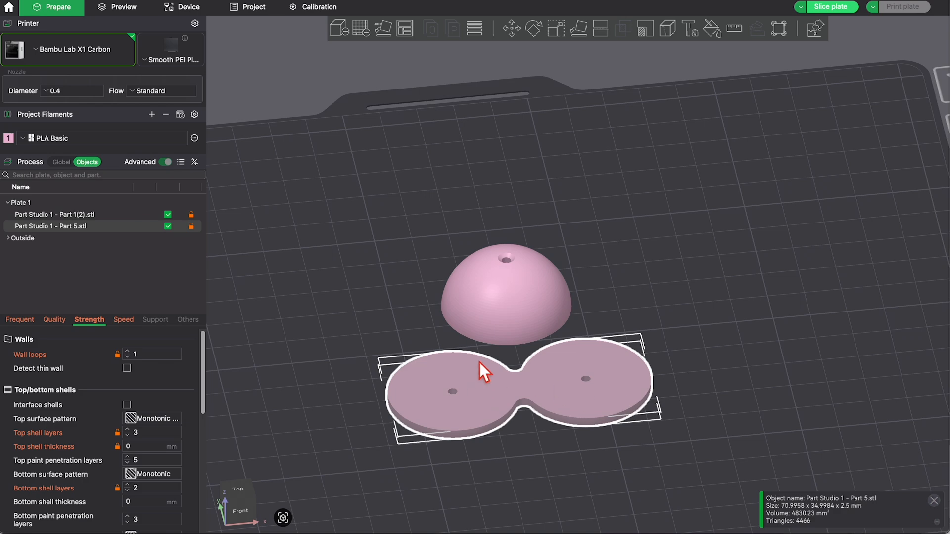
pyautogui.click(525, 312)
pyautogui.scroll(5, 527, 293)
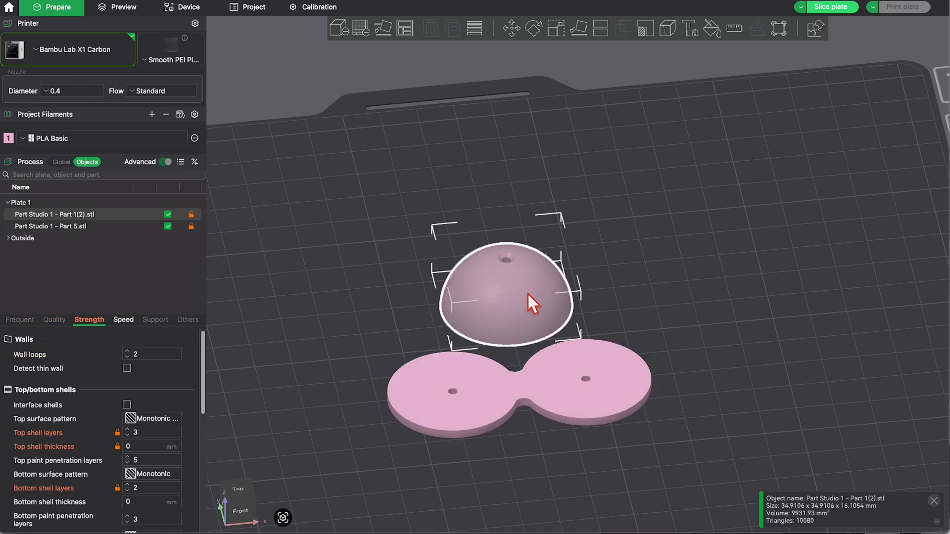
pyautogui.moveTo(665, 302); pyautogui.dragTo(664, 282, button='middle')
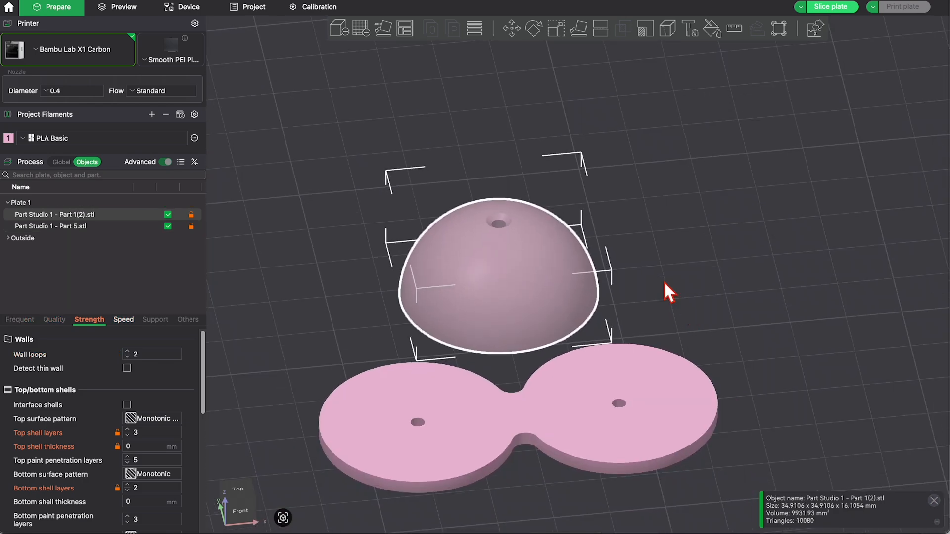
pyautogui.click(472, 28)
pyautogui.scroll(2, 516, 162)
pyautogui.moveTo(689, 282); pyautogui.dragTo(687, 274)
pyautogui.scroll(2, 489, 292)
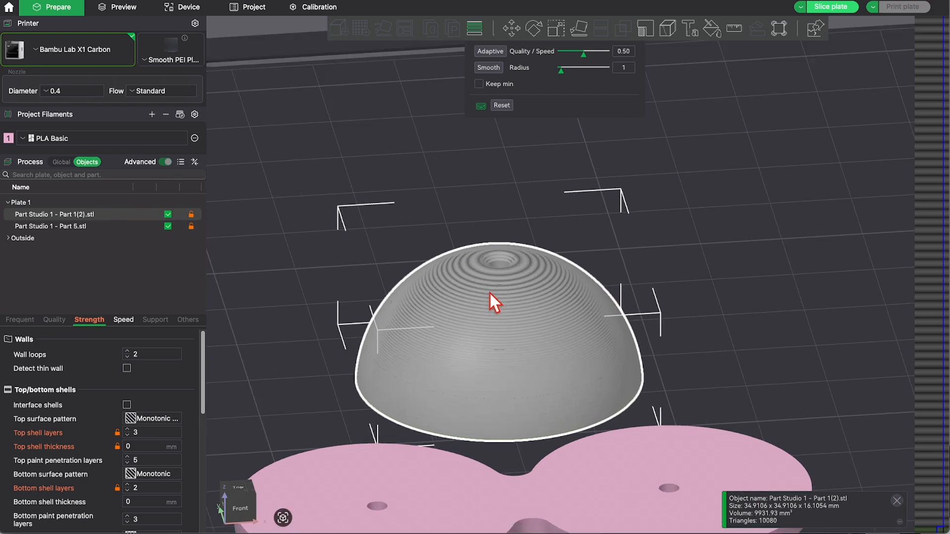
pyautogui.scroll(2, 488, 292)
pyautogui.moveTo(804, 306); pyautogui.dragTo(791, 302)
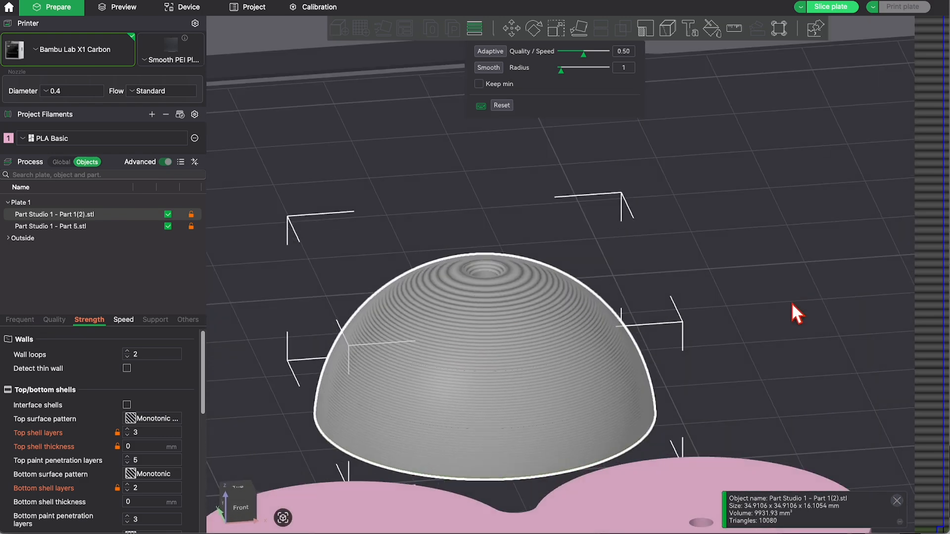
pyautogui.click(495, 53)
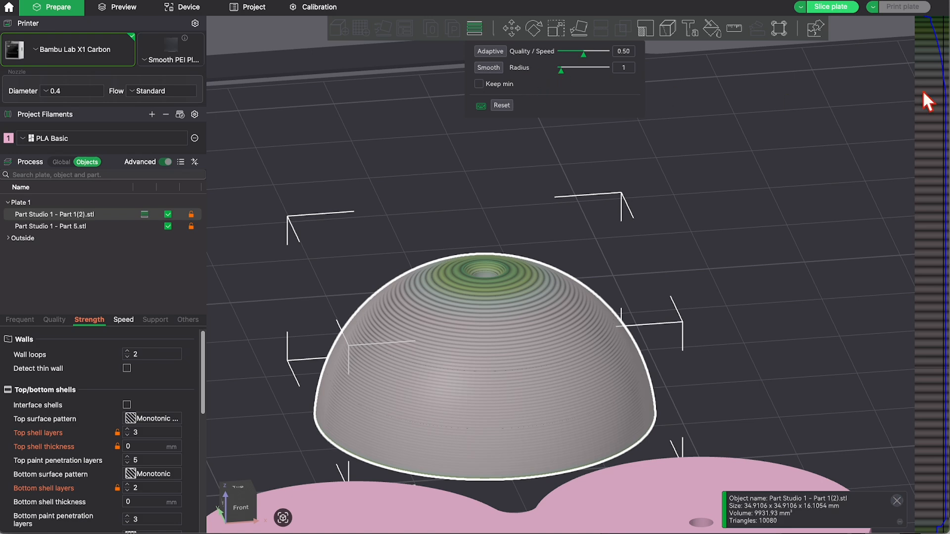
# Smooth the hemisphere's variable layer height profile twice with a radius of 1.
pyautogui.scroll(3, 514, 284)
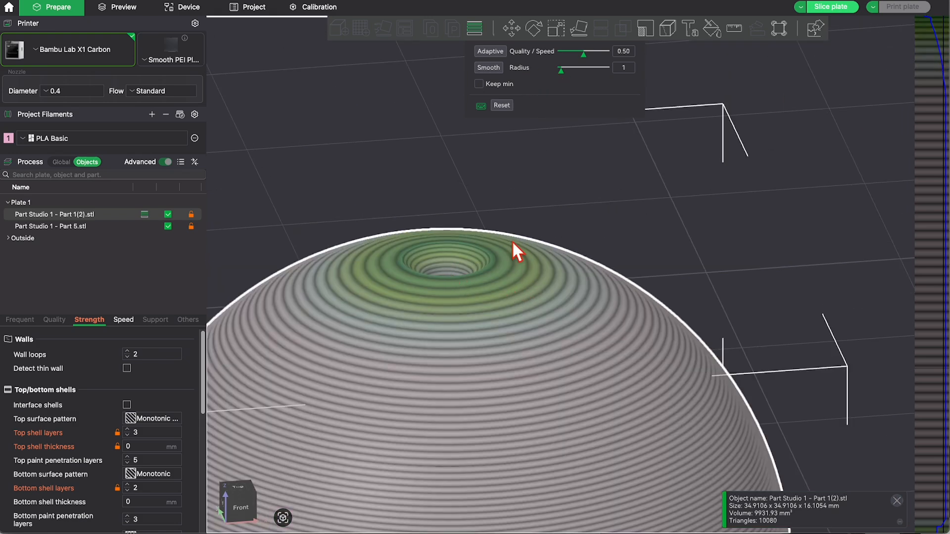
pyautogui.moveTo(720, 259); pyautogui.dragTo(763, 259, button='middle')
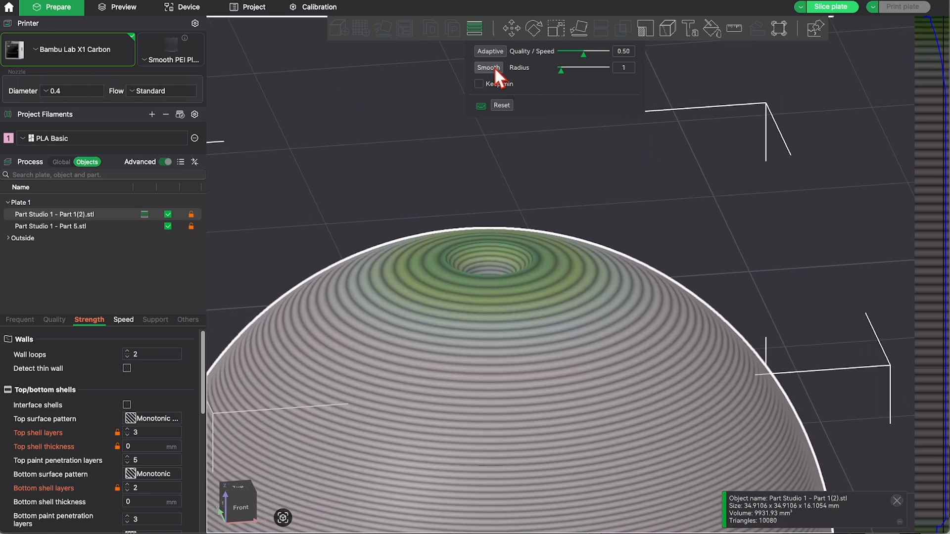
pyautogui.click(493, 66)
pyautogui.click(489, 67)
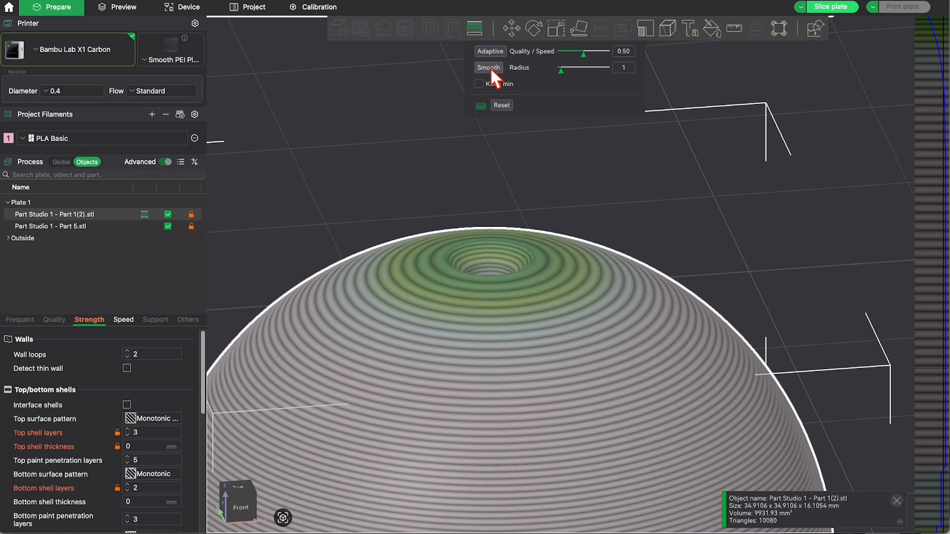
# Examine the layer height distribution from the hemisphere's top to its base and close the variable layer height tool.
pyautogui.scroll(-3, 528, 275)
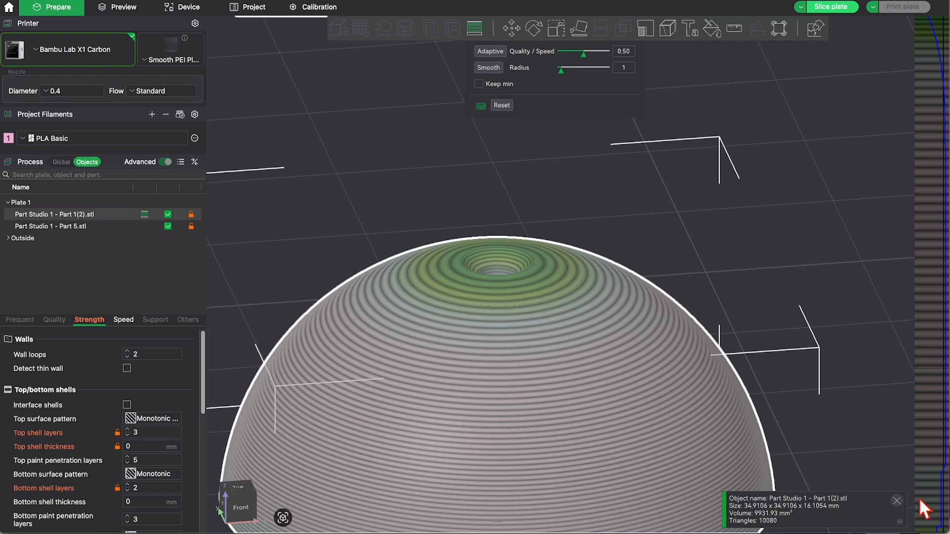
pyautogui.scroll(-2, 512, 259)
pyautogui.scroll(4, 730, 384)
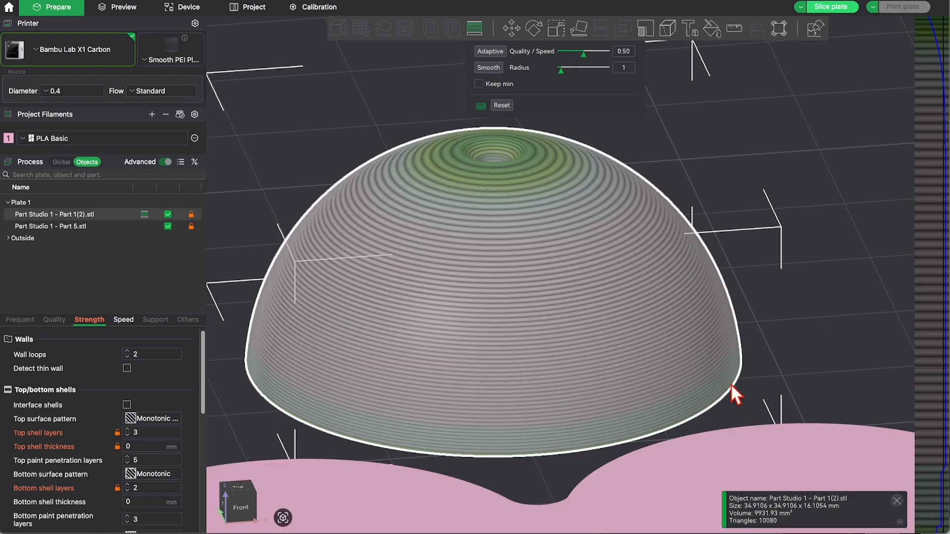
pyautogui.scroll(-2, 748, 374)
pyautogui.scroll(3, 757, 376)
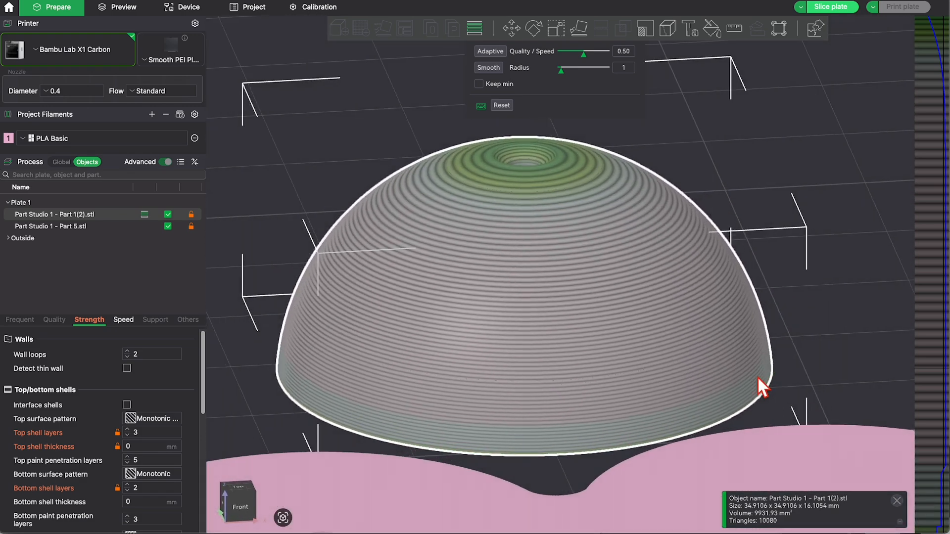
pyautogui.scroll(-2, 755, 378)
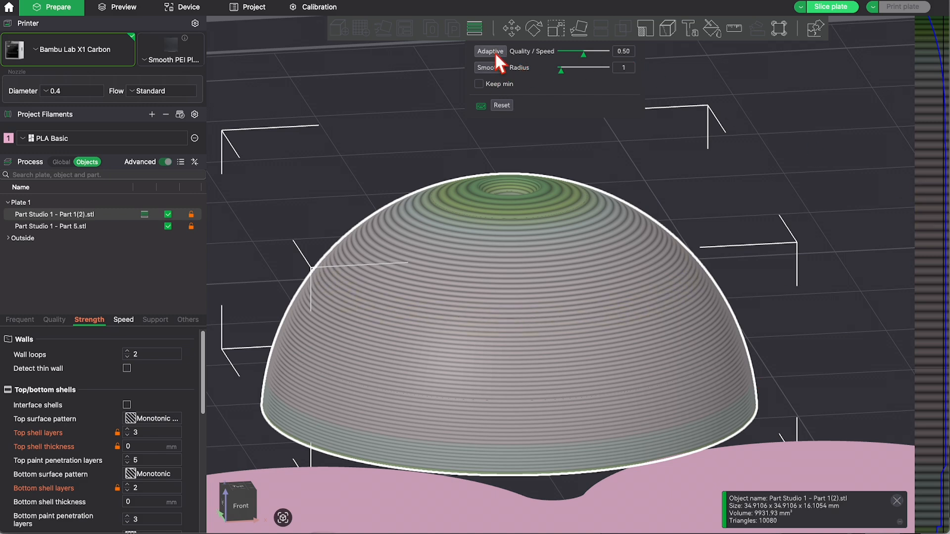
pyautogui.scroll(-1, 512, 215)
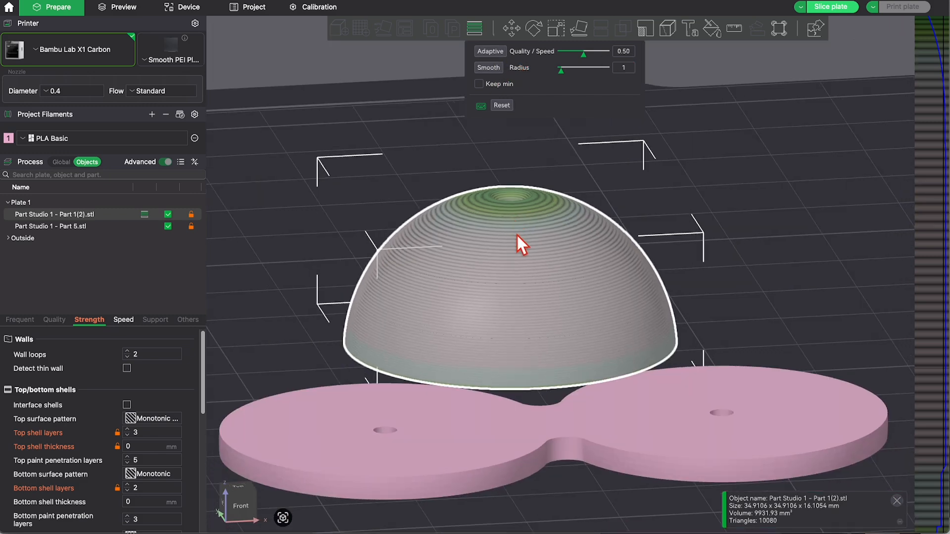
pyautogui.click(474, 25)
pyautogui.scroll(-3, 510, 283)
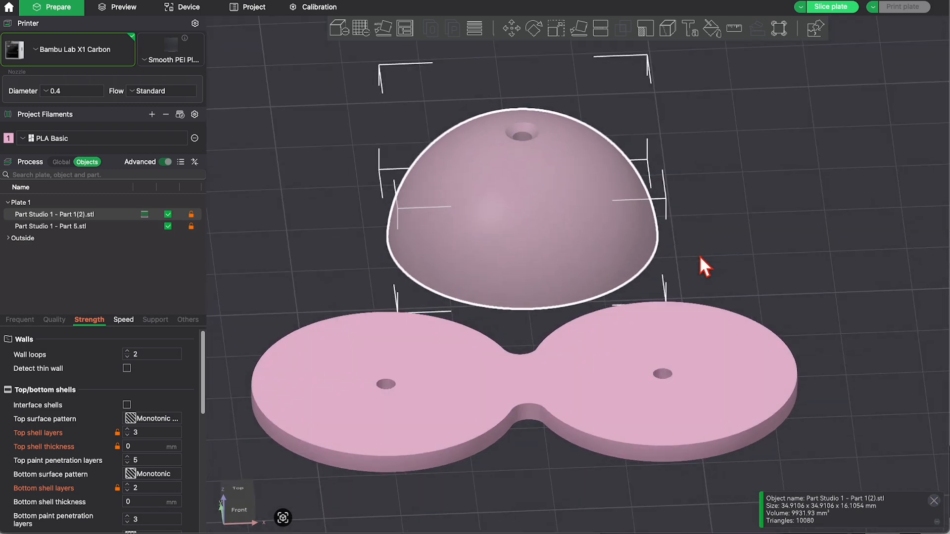
pyautogui.moveTo(699, 255); pyautogui.dragTo(581, 290)
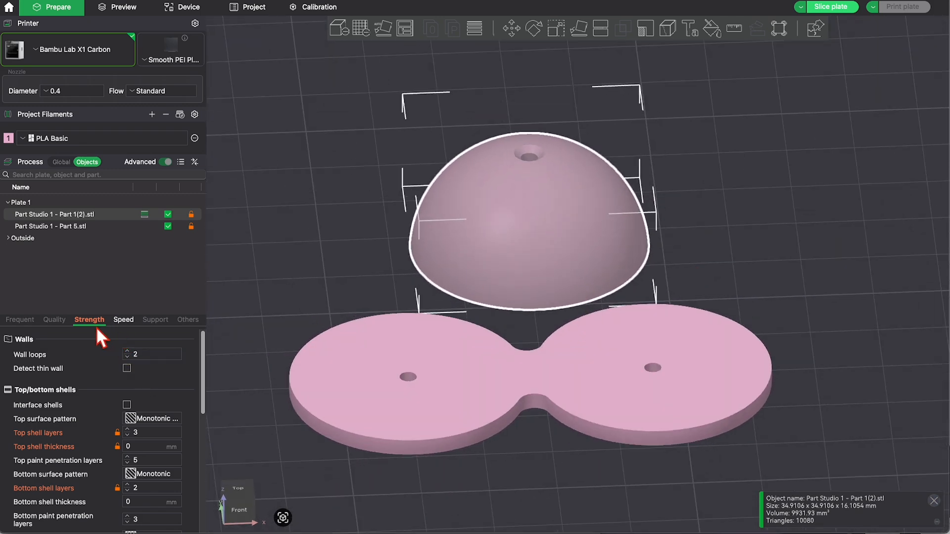
# Deselect the hemisphere, leaving its infill density as it is, and slice the plate again.
pyautogui.scroll(-3, 126, 394)
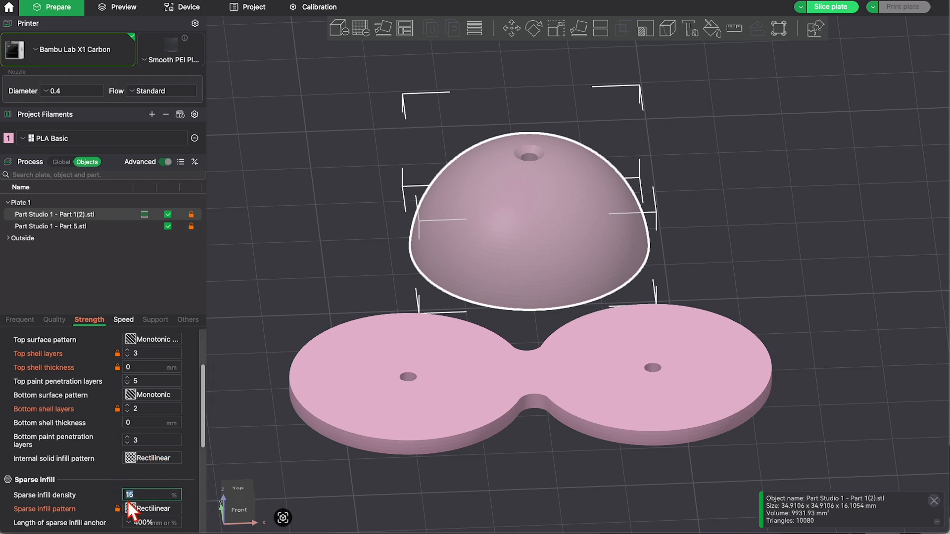
pyautogui.click(758, 239)
pyautogui.scroll(-5, 405, 341)
pyautogui.scroll(2, 637, 301)
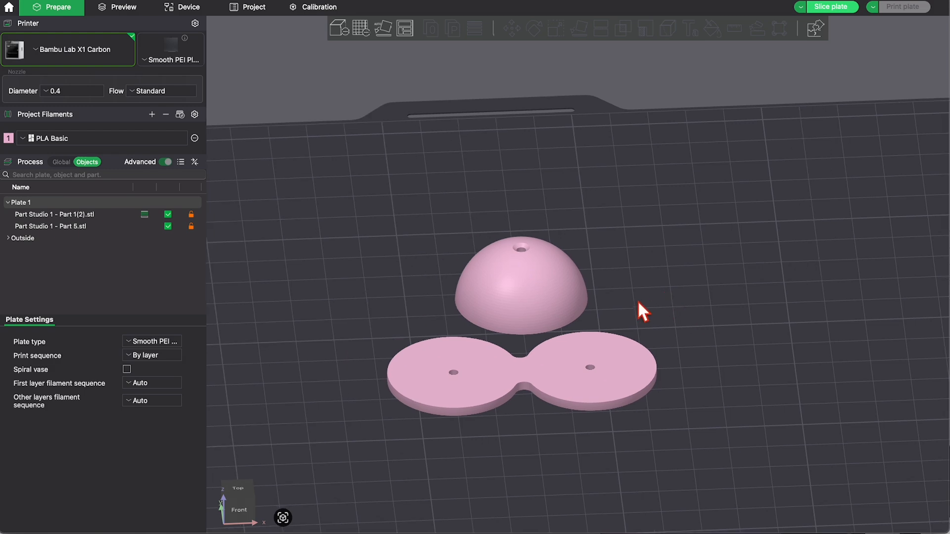
pyautogui.scroll(1, 638, 302)
pyautogui.click(835, 9)
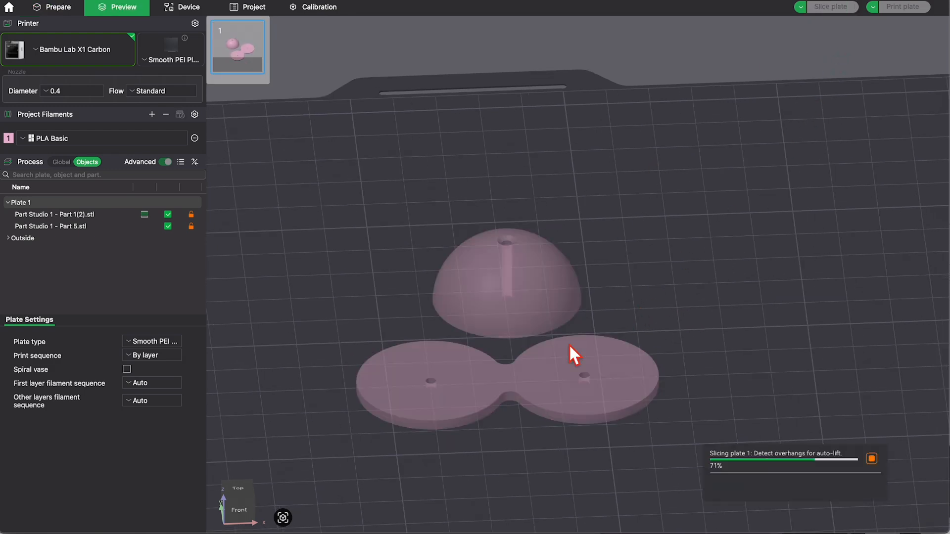
# Examine the sliced hemisphere's internal infill layers, its outer layer lines and the area around its top hole in the layer preview.
pyautogui.scroll(4, 544, 296)
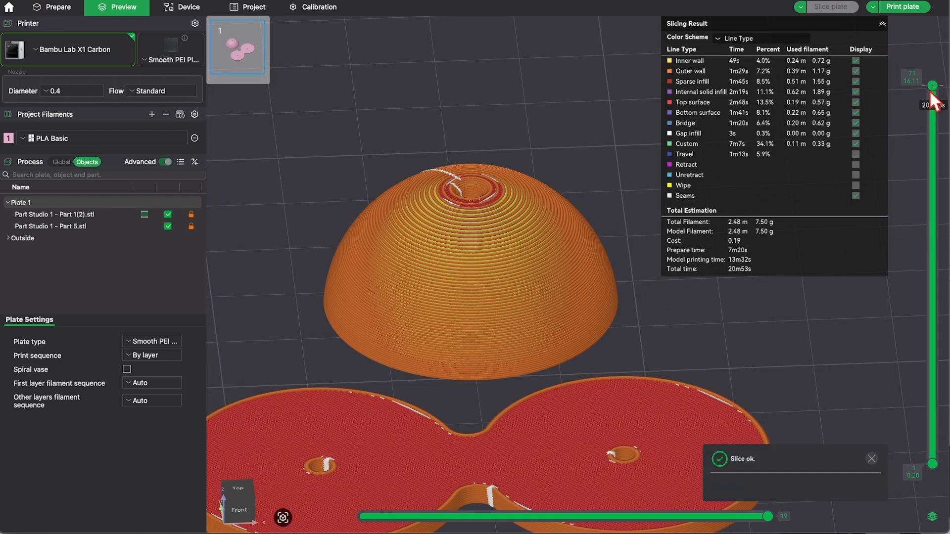
pyautogui.moveTo(933, 91); pyautogui.dragTo(930, 284)
pyautogui.press('1')
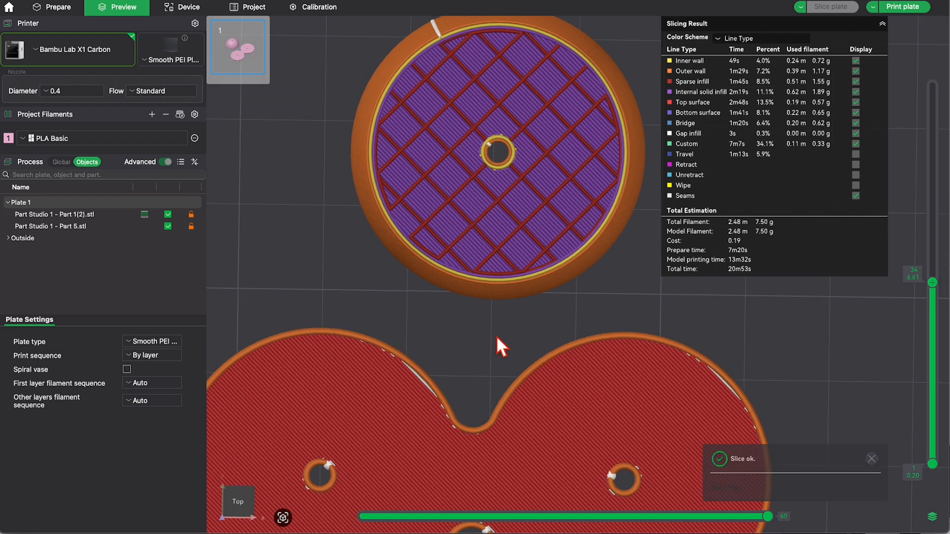
pyautogui.scroll(-1, 507, 338)
pyautogui.moveTo(933, 283); pyautogui.dragTo(933, 176)
pyautogui.moveTo(831, 339); pyautogui.dragTo(833, 307)
pyautogui.moveTo(931, 180); pyautogui.dragTo(935, 128)
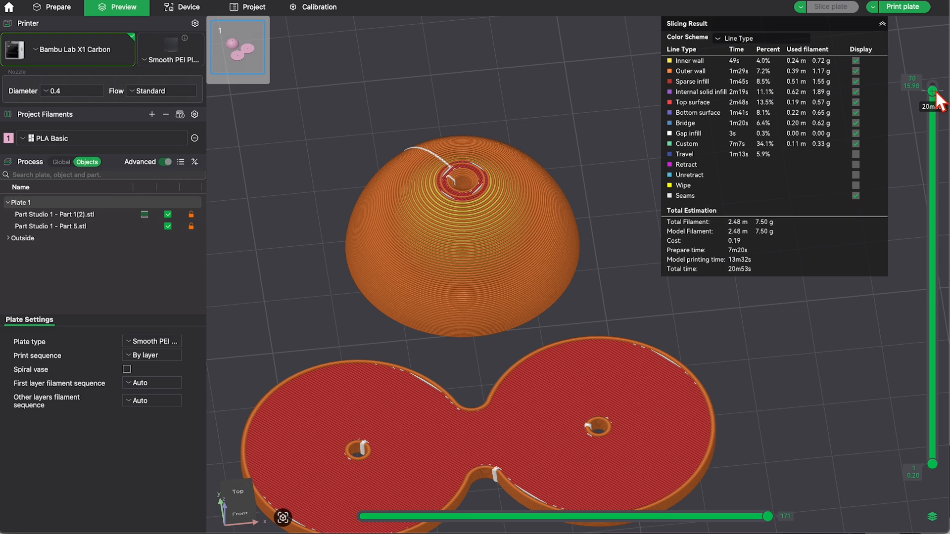
pyautogui.moveTo(939, 89)
pyautogui.mouseDown()
pyautogui.moveTo(933, 117)
pyautogui.moveTo(939, 84)
pyautogui.mouseUp()
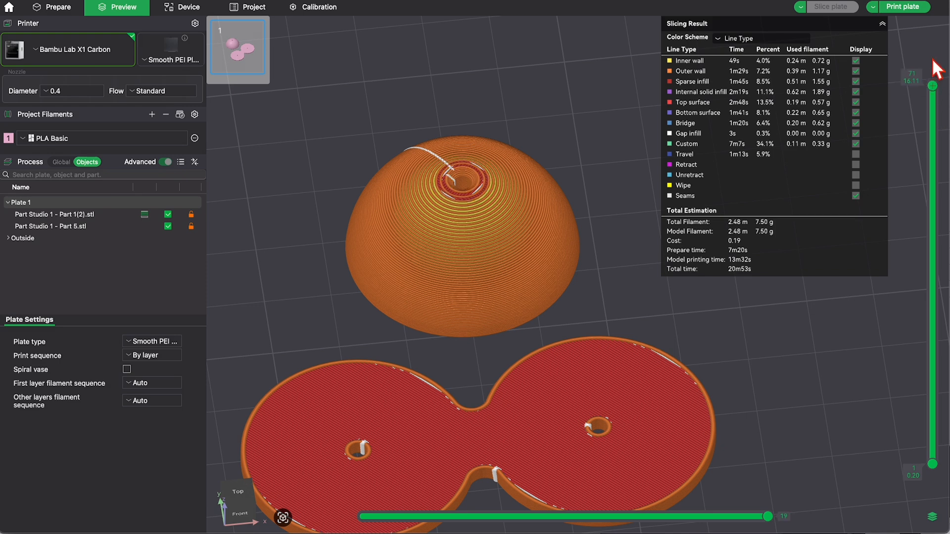
pyautogui.scroll(8, 458, 179)
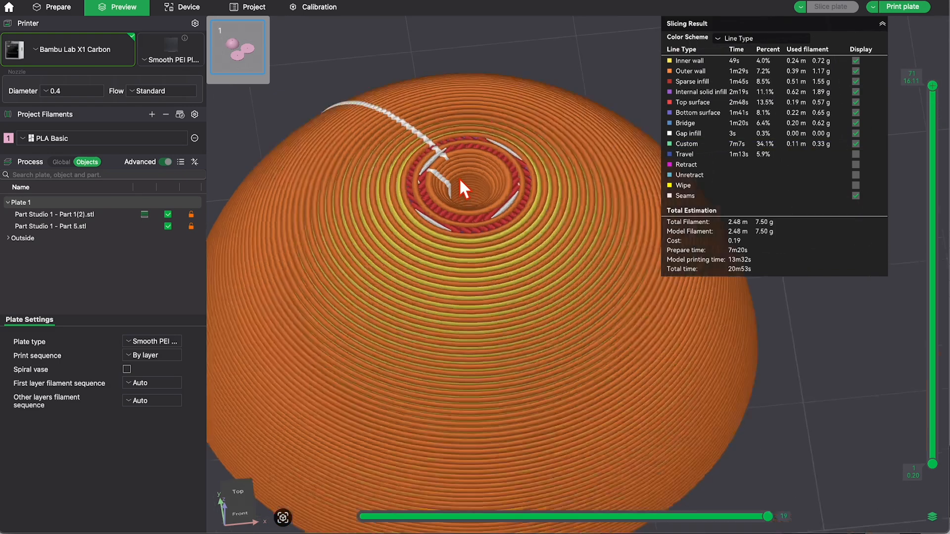
pyautogui.scroll(-10, 409, 189)
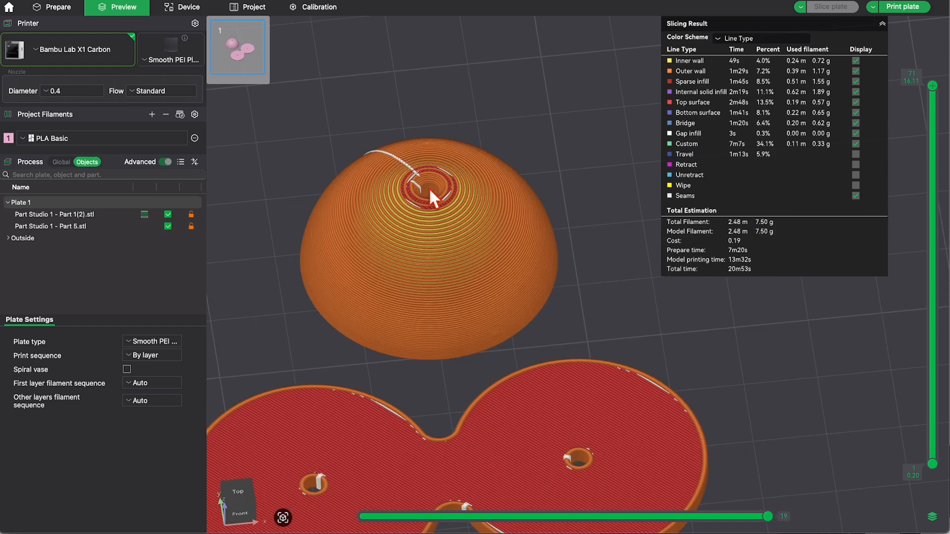
pyautogui.moveTo(617, 270); pyautogui.dragTo(694, 370)
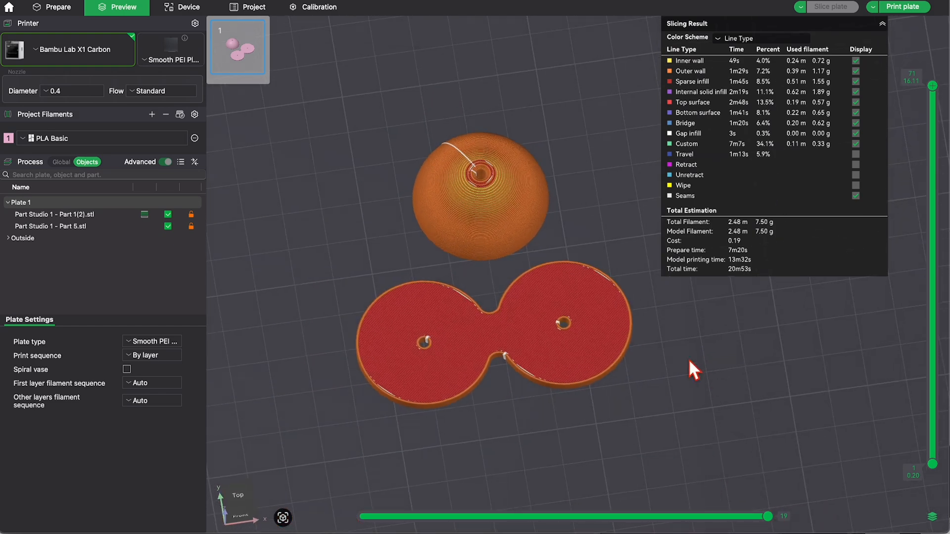
# Return to the preparation view and paste three more copies of the hemisphere onto the plate.
pyautogui.press('Tab')
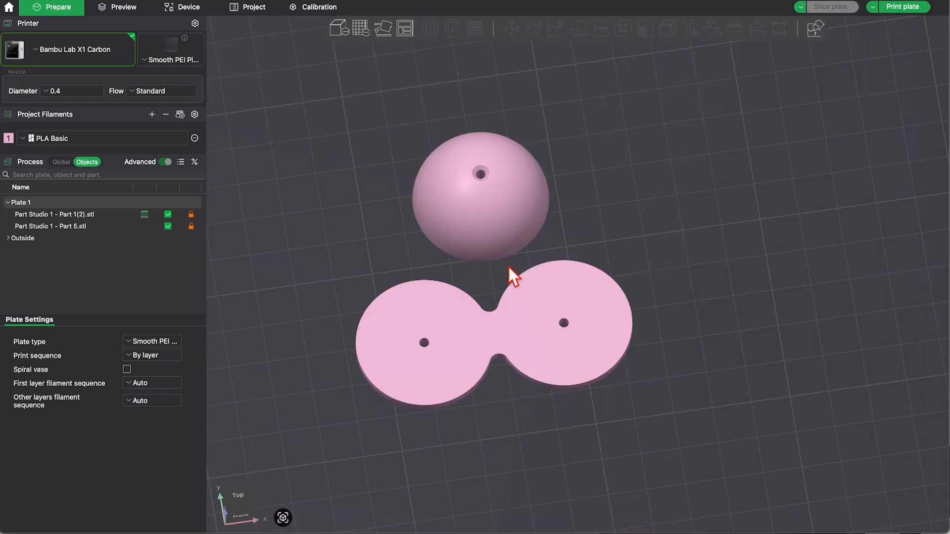
pyautogui.moveTo(673, 282); pyautogui.dragTo(653, 283, button='right')
pyautogui.moveTo(653, 283); pyautogui.dragTo(658, 300)
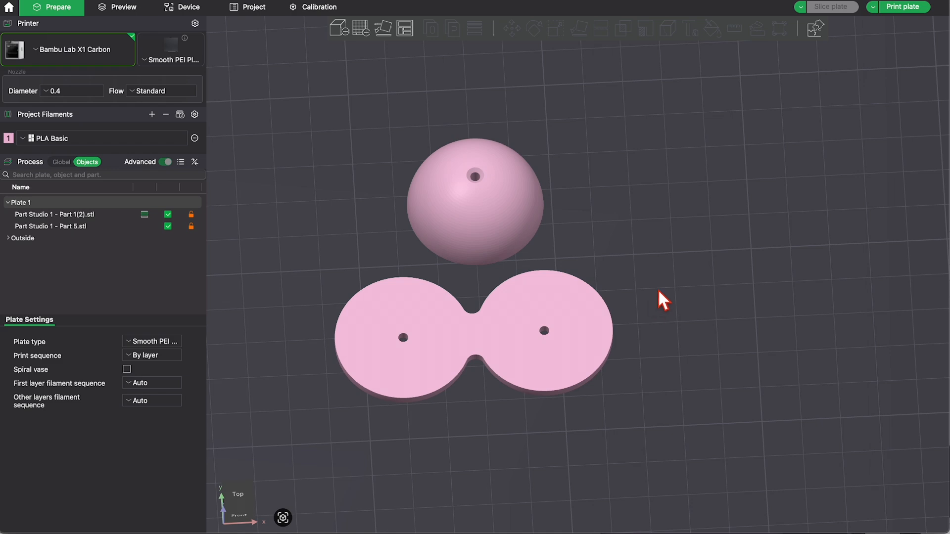
pyautogui.click(496, 244)
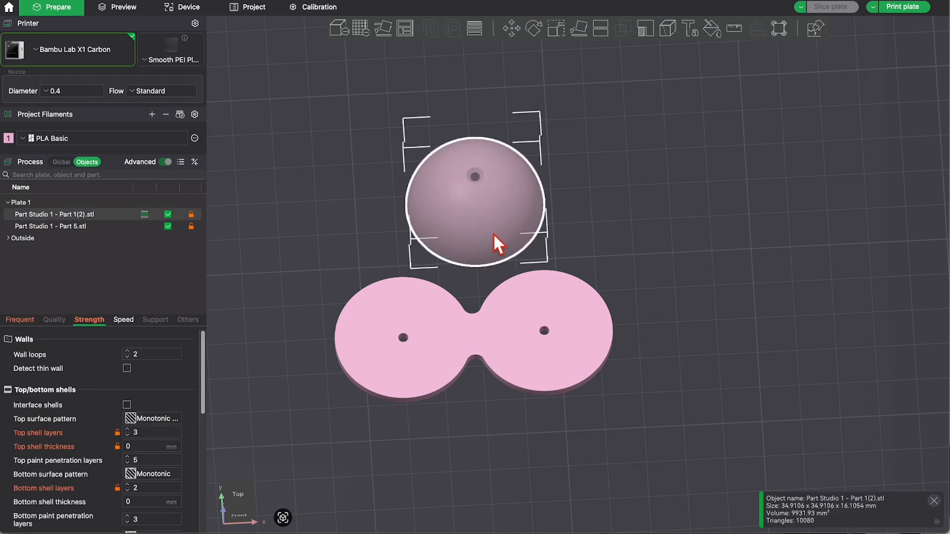
pyautogui.hotkey('ctrl', 'v')
pyautogui.hotkey('ctrl', 'v')
pyautogui.hotkey('ctrl', 'v')
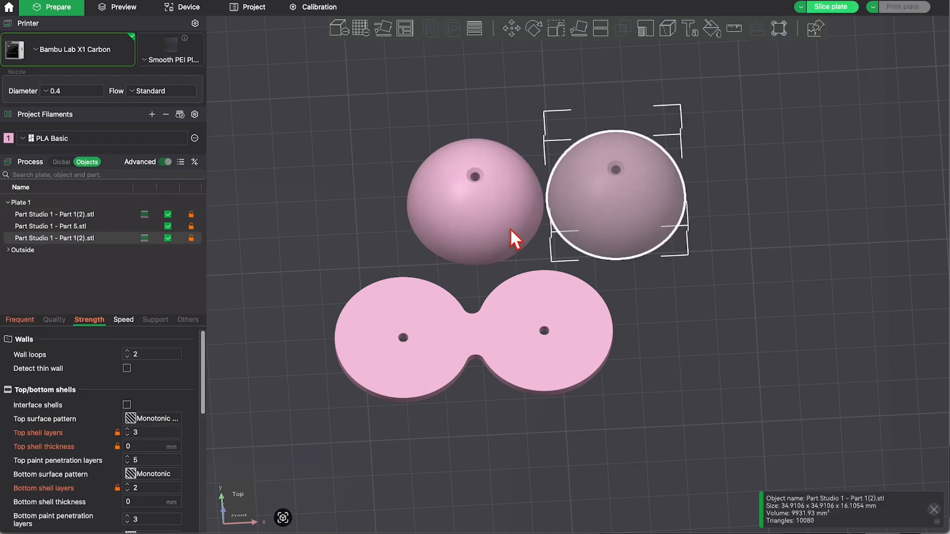
# Deselect the last hemisphere copy and auto-arrange all objects on plate 1.
pyautogui.scroll(-7, 525, 272)
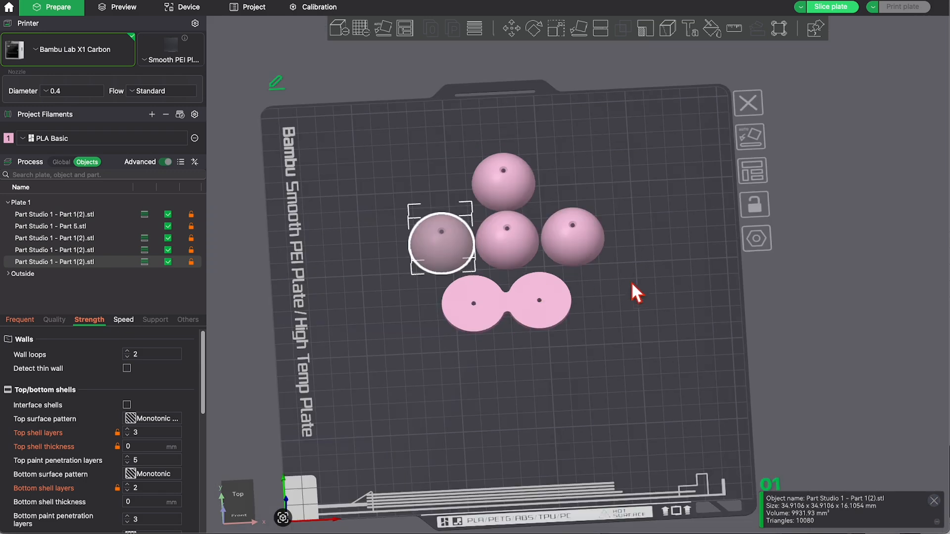
pyautogui.moveTo(632, 282); pyautogui.dragTo(635, 282)
pyautogui.click(635, 282)
pyautogui.scroll(1, 562, 226)
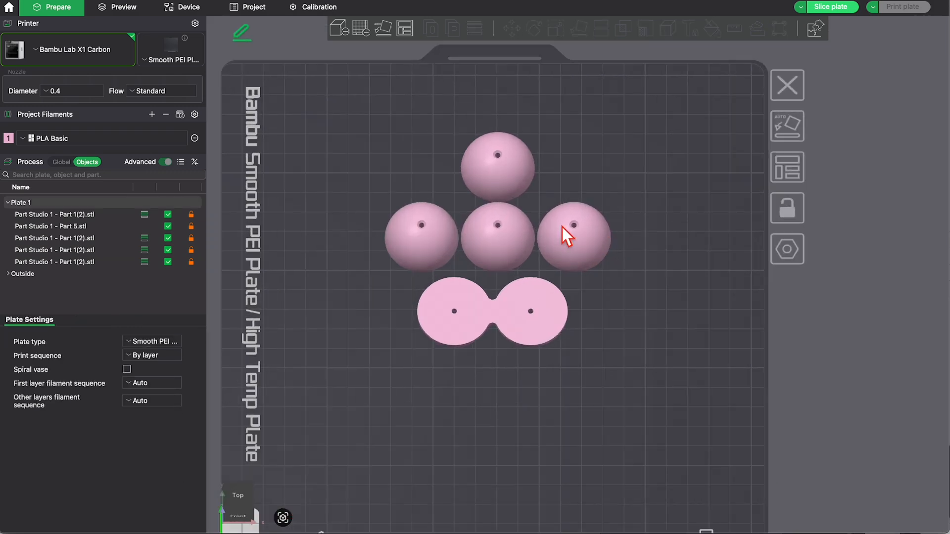
pyautogui.click(795, 172)
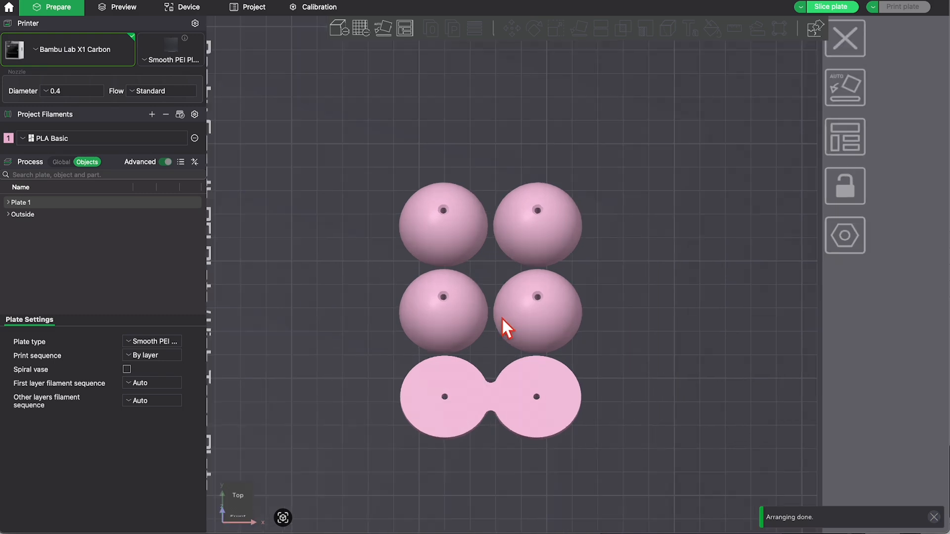
pyautogui.scroll(4, 562, 373)
pyautogui.scroll(-4, 651, 390)
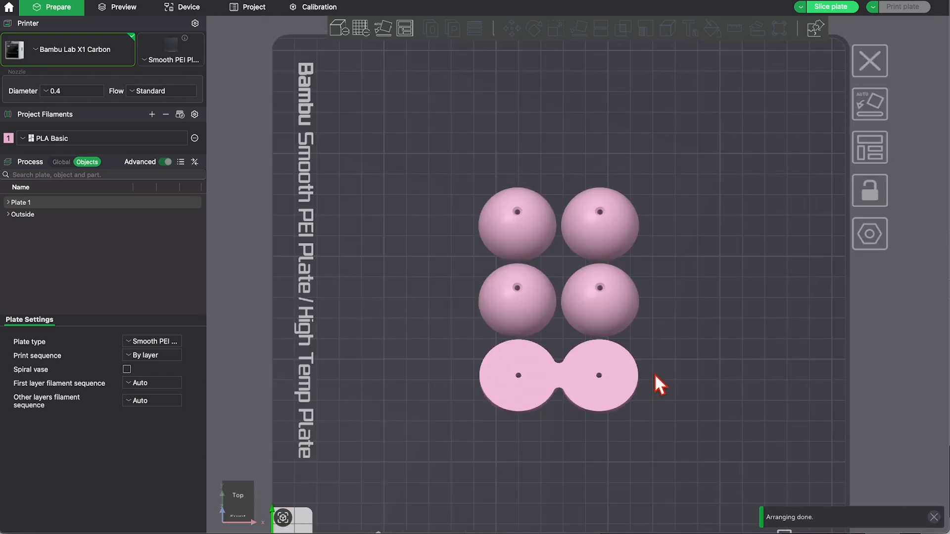
pyautogui.moveTo(654, 373); pyautogui.dragTo(628, 339, button='right')
pyautogui.moveTo(641, 358); pyautogui.dragTo(643, 339)
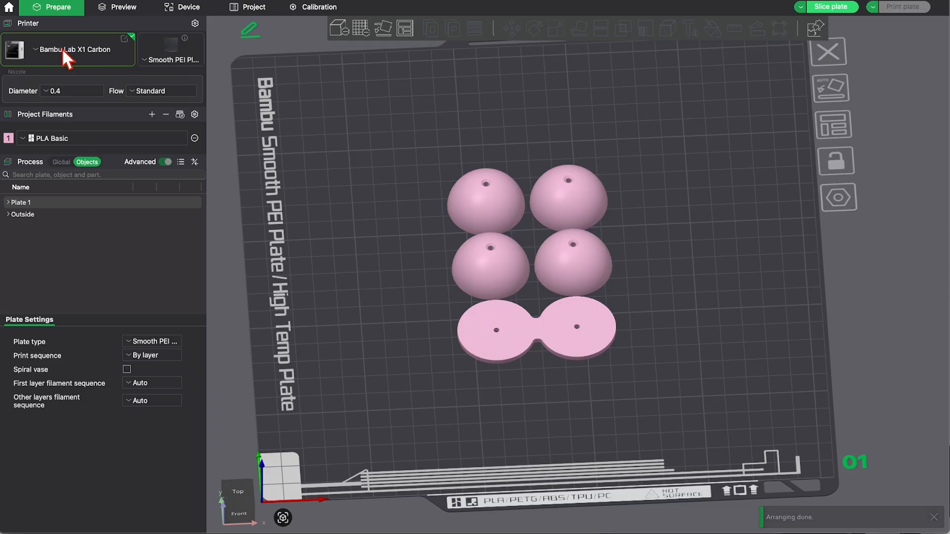
# Switch the printer preset to Bambu Lab A1 and the filament to the 240c 3DFuel user preset.
pyautogui.click(39, 52)
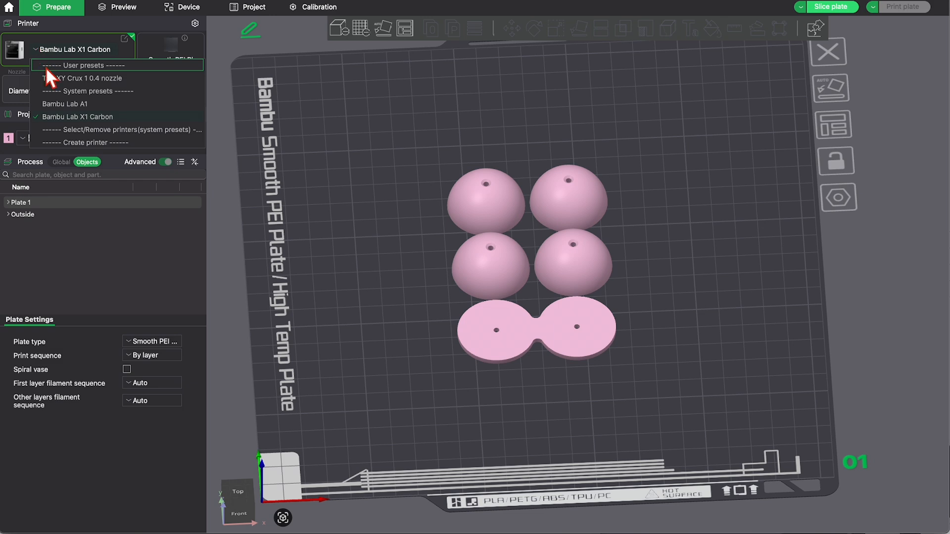
pyautogui.click(66, 103)
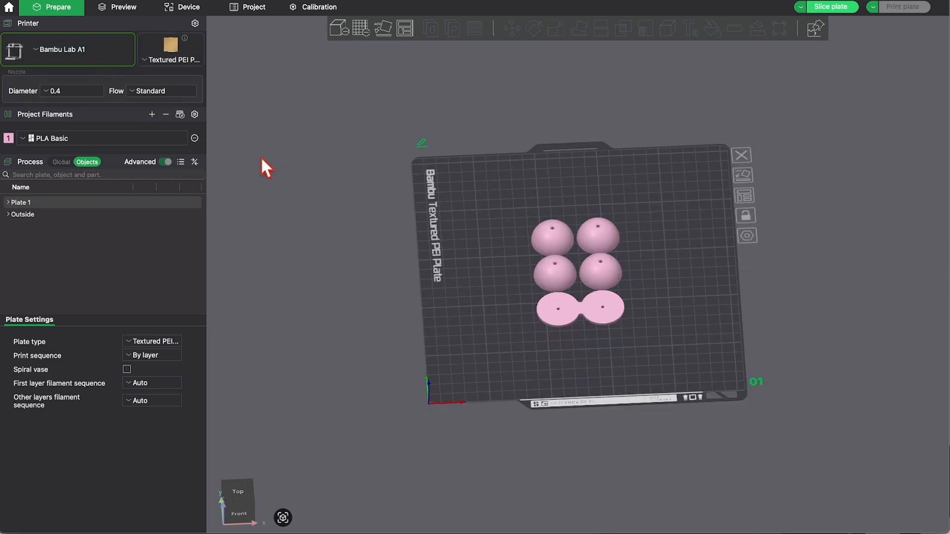
pyautogui.click(23, 138)
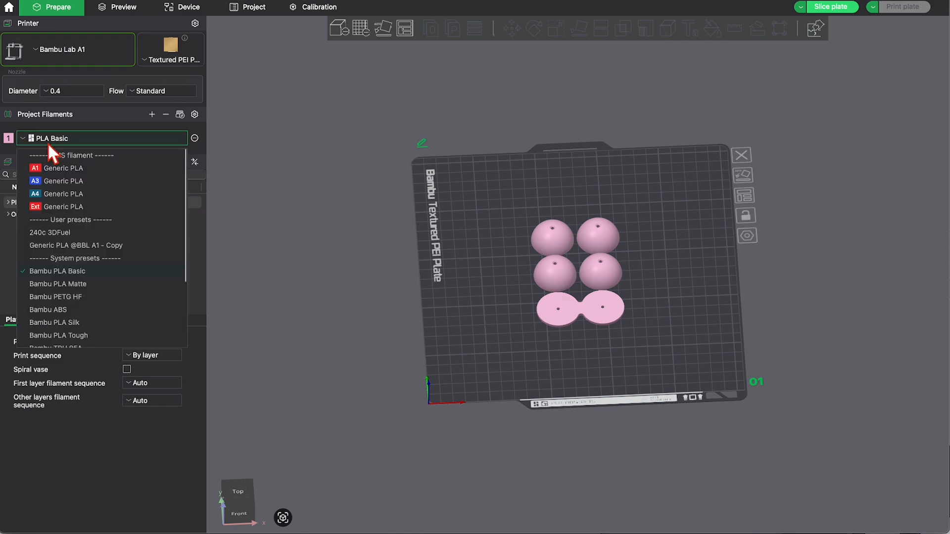
pyautogui.click(62, 232)
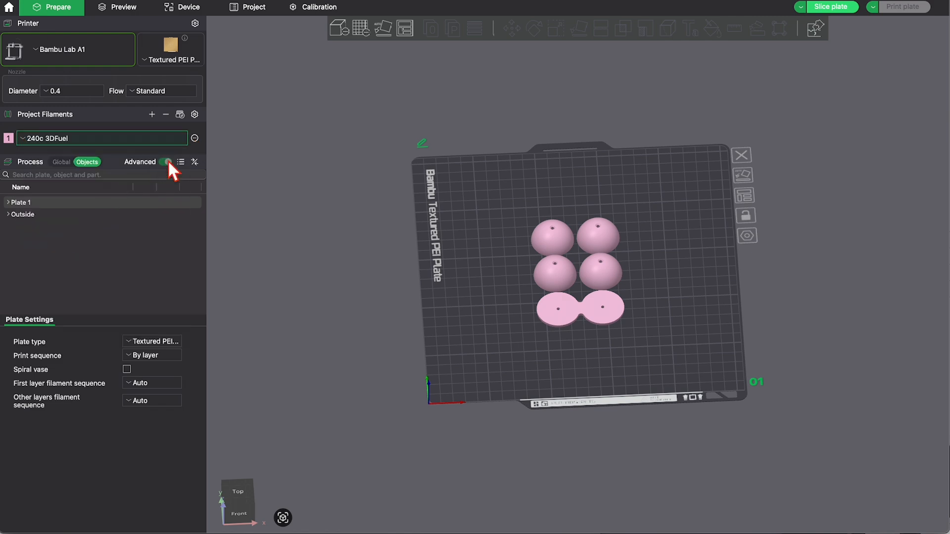
pyautogui.scroll(5, 624, 277)
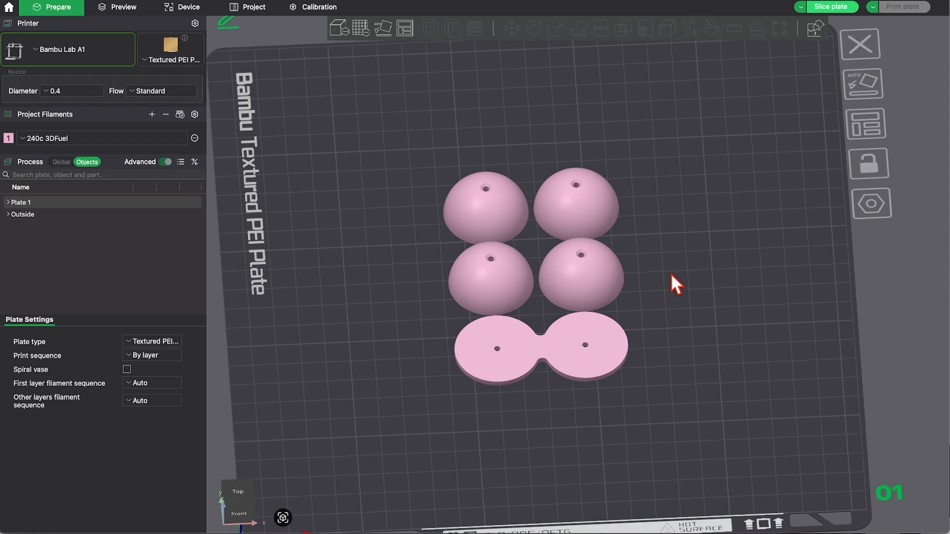
pyautogui.scroll(-2, 559, 251)
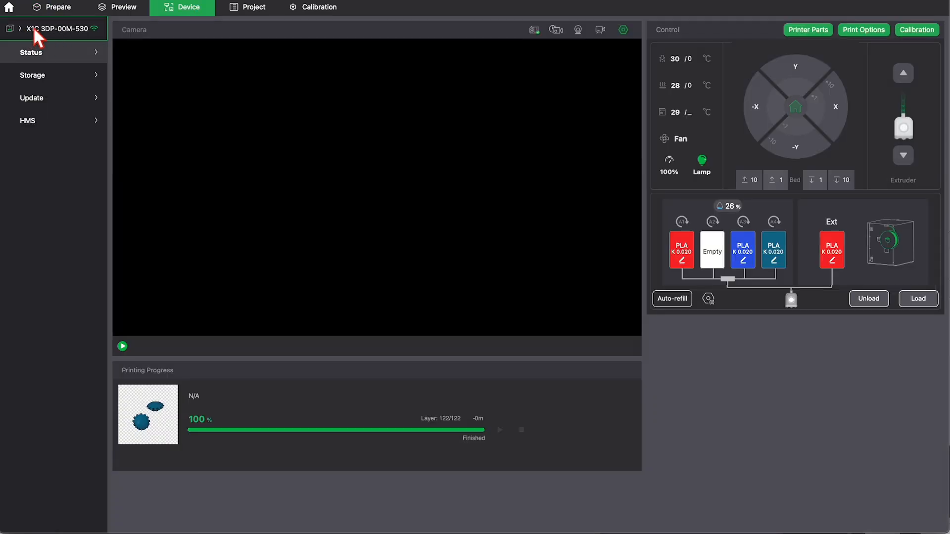
# Select the A1 as the active device instead of the X1C and return to the preparation view.
pyautogui.click(34, 28)
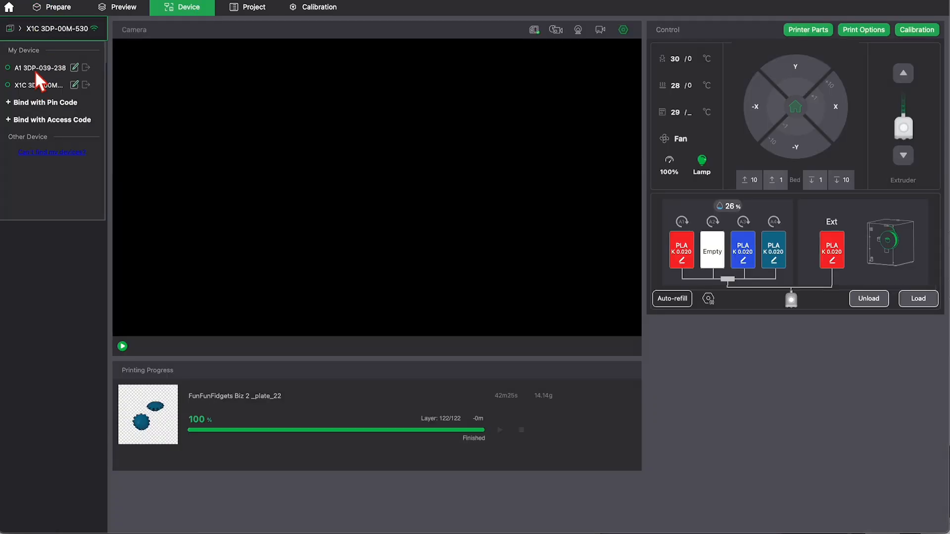
pyautogui.click(34, 68)
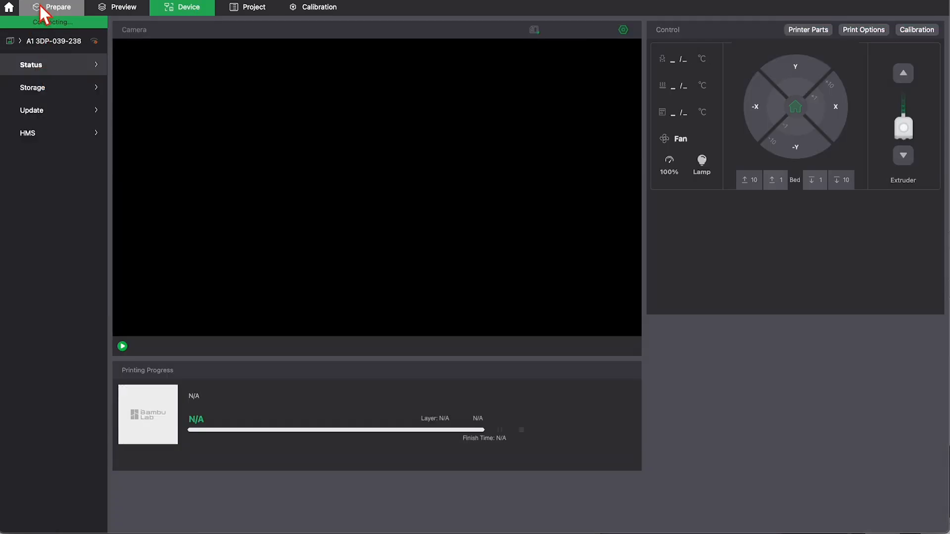
pyautogui.click(55, 7)
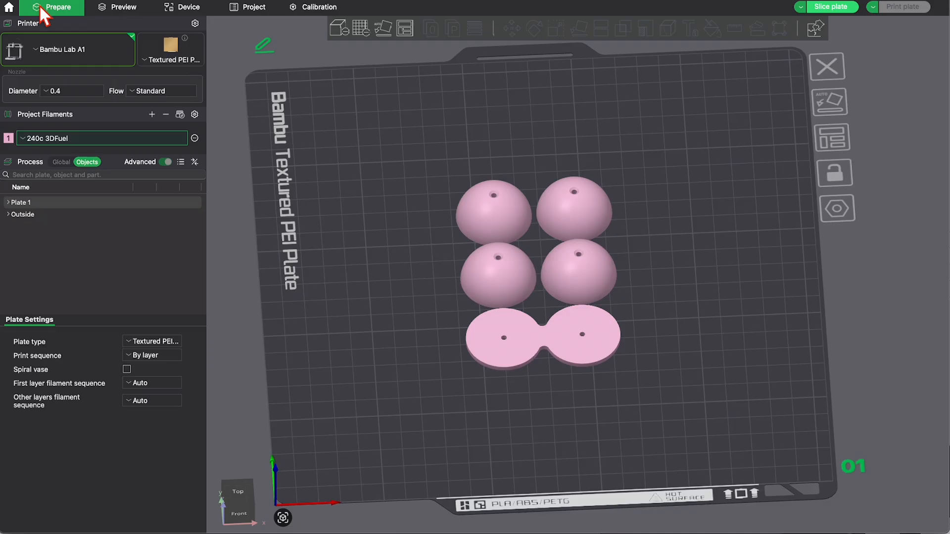
# Slice the plate with the four hemispheres and the connector, and send the print job to the A1 printer.
pyautogui.click(838, 7)
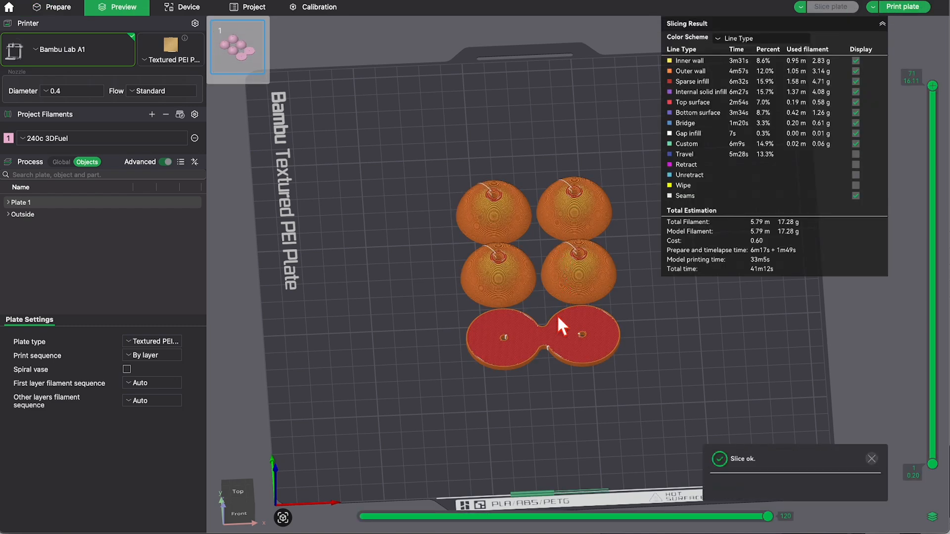
pyautogui.scroll(5, 590, 287)
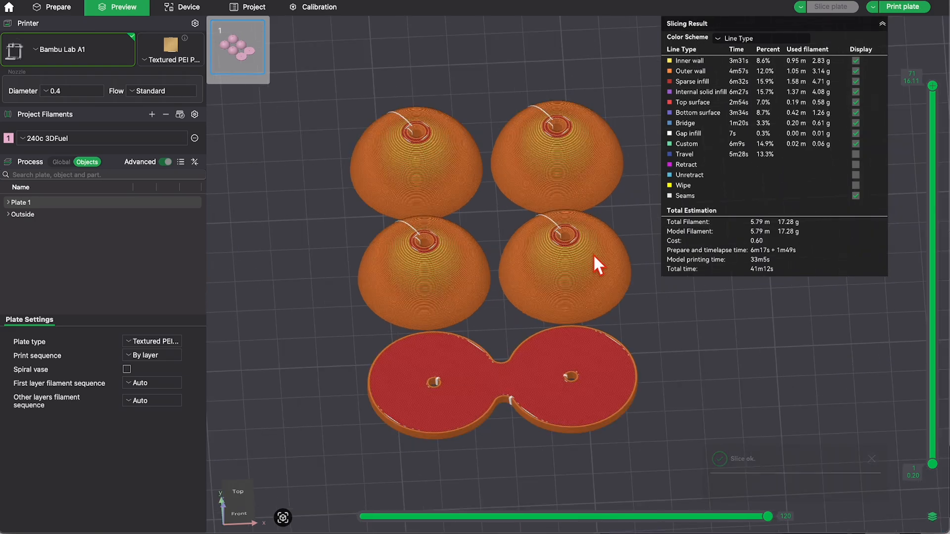
pyautogui.scroll(-2, 576, 321)
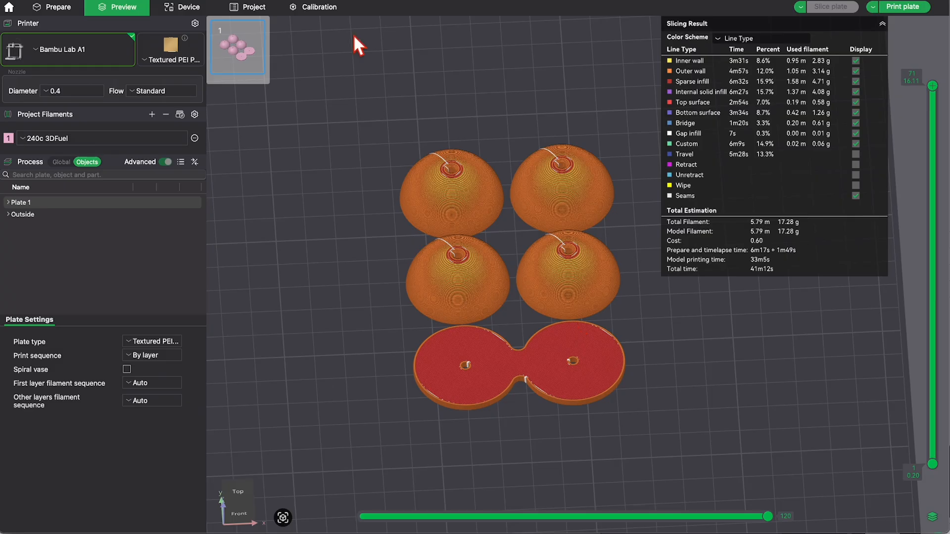
pyautogui.click(914, 6)
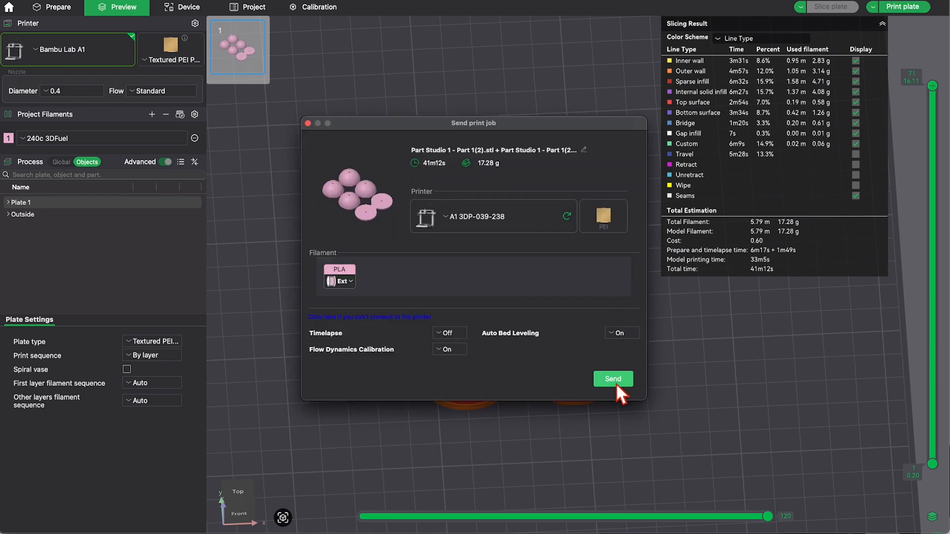
pyautogui.click(619, 377)
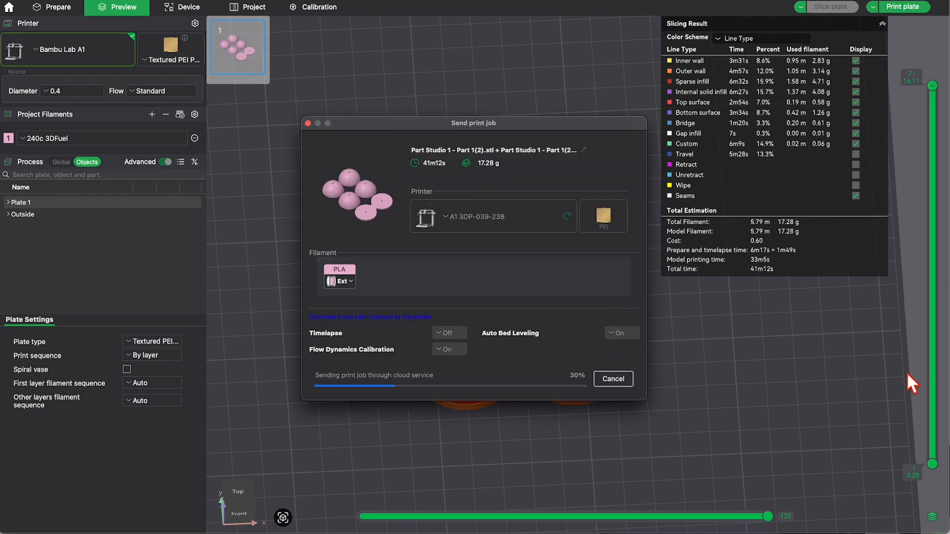